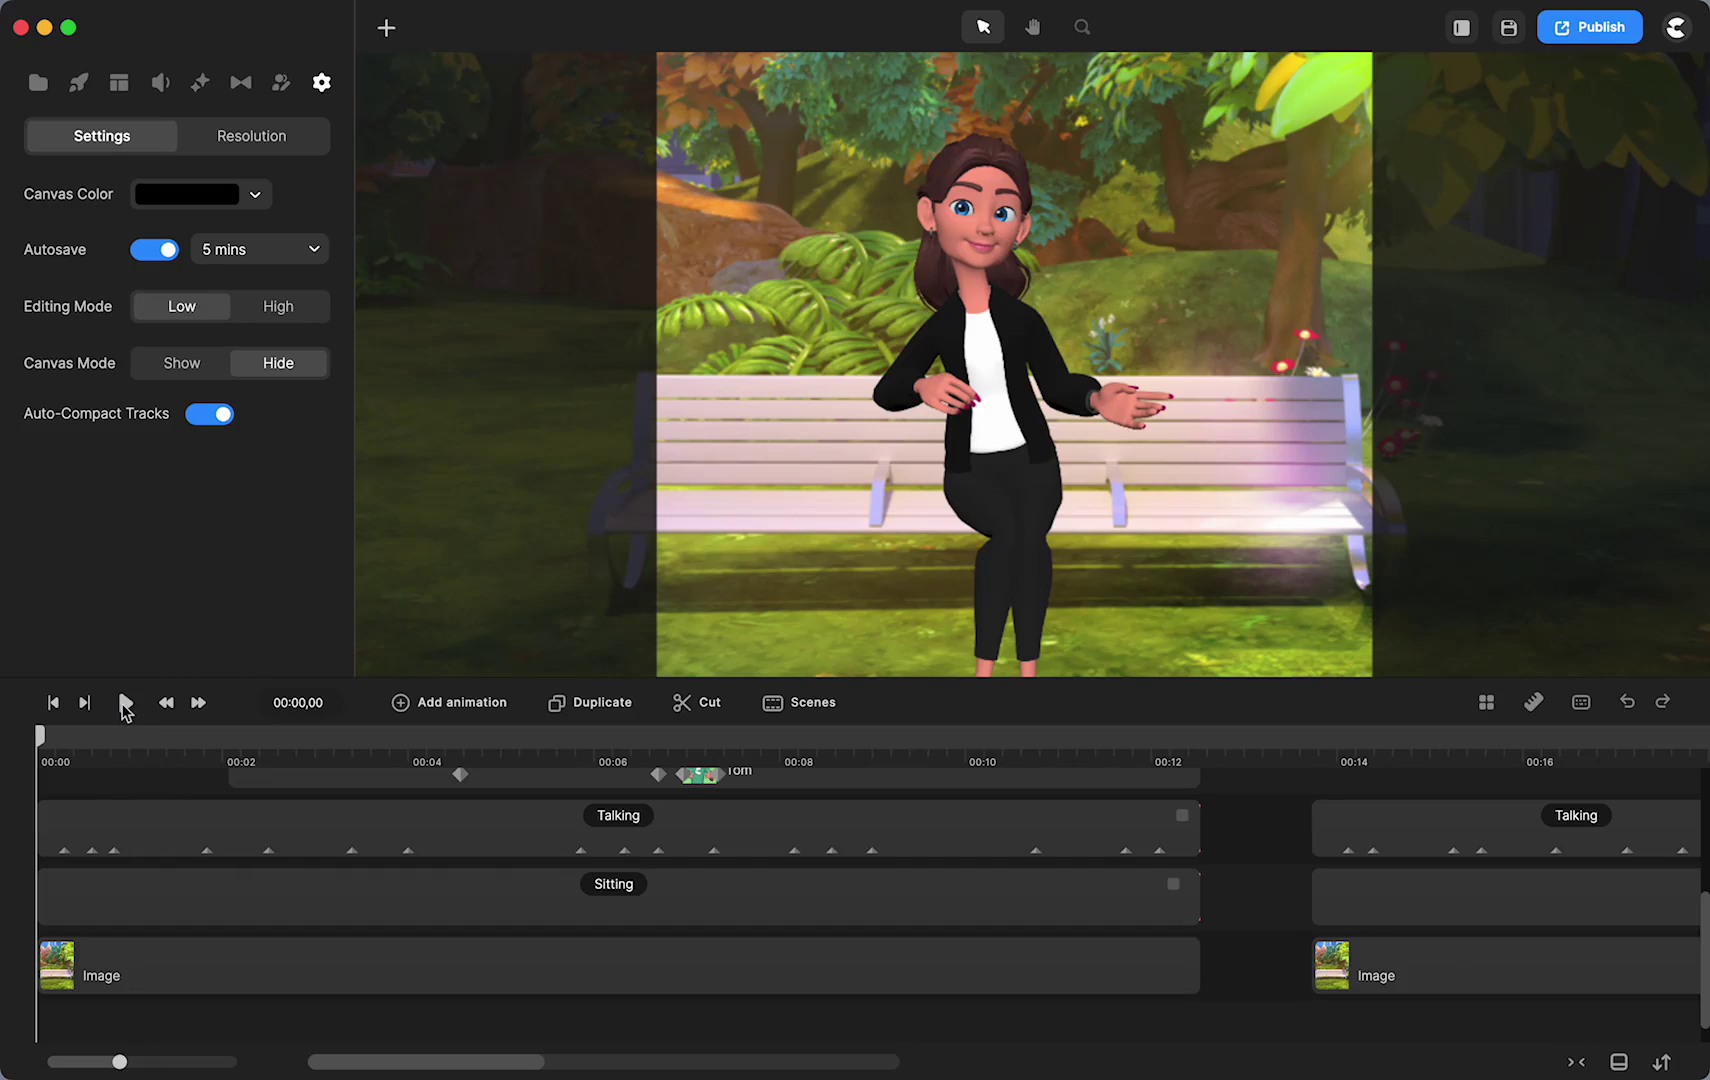
# Step: Save the project and play the bench scene up to about 00:12,13
pyautogui.press('super+s')
pyautogui.click(125, 705)
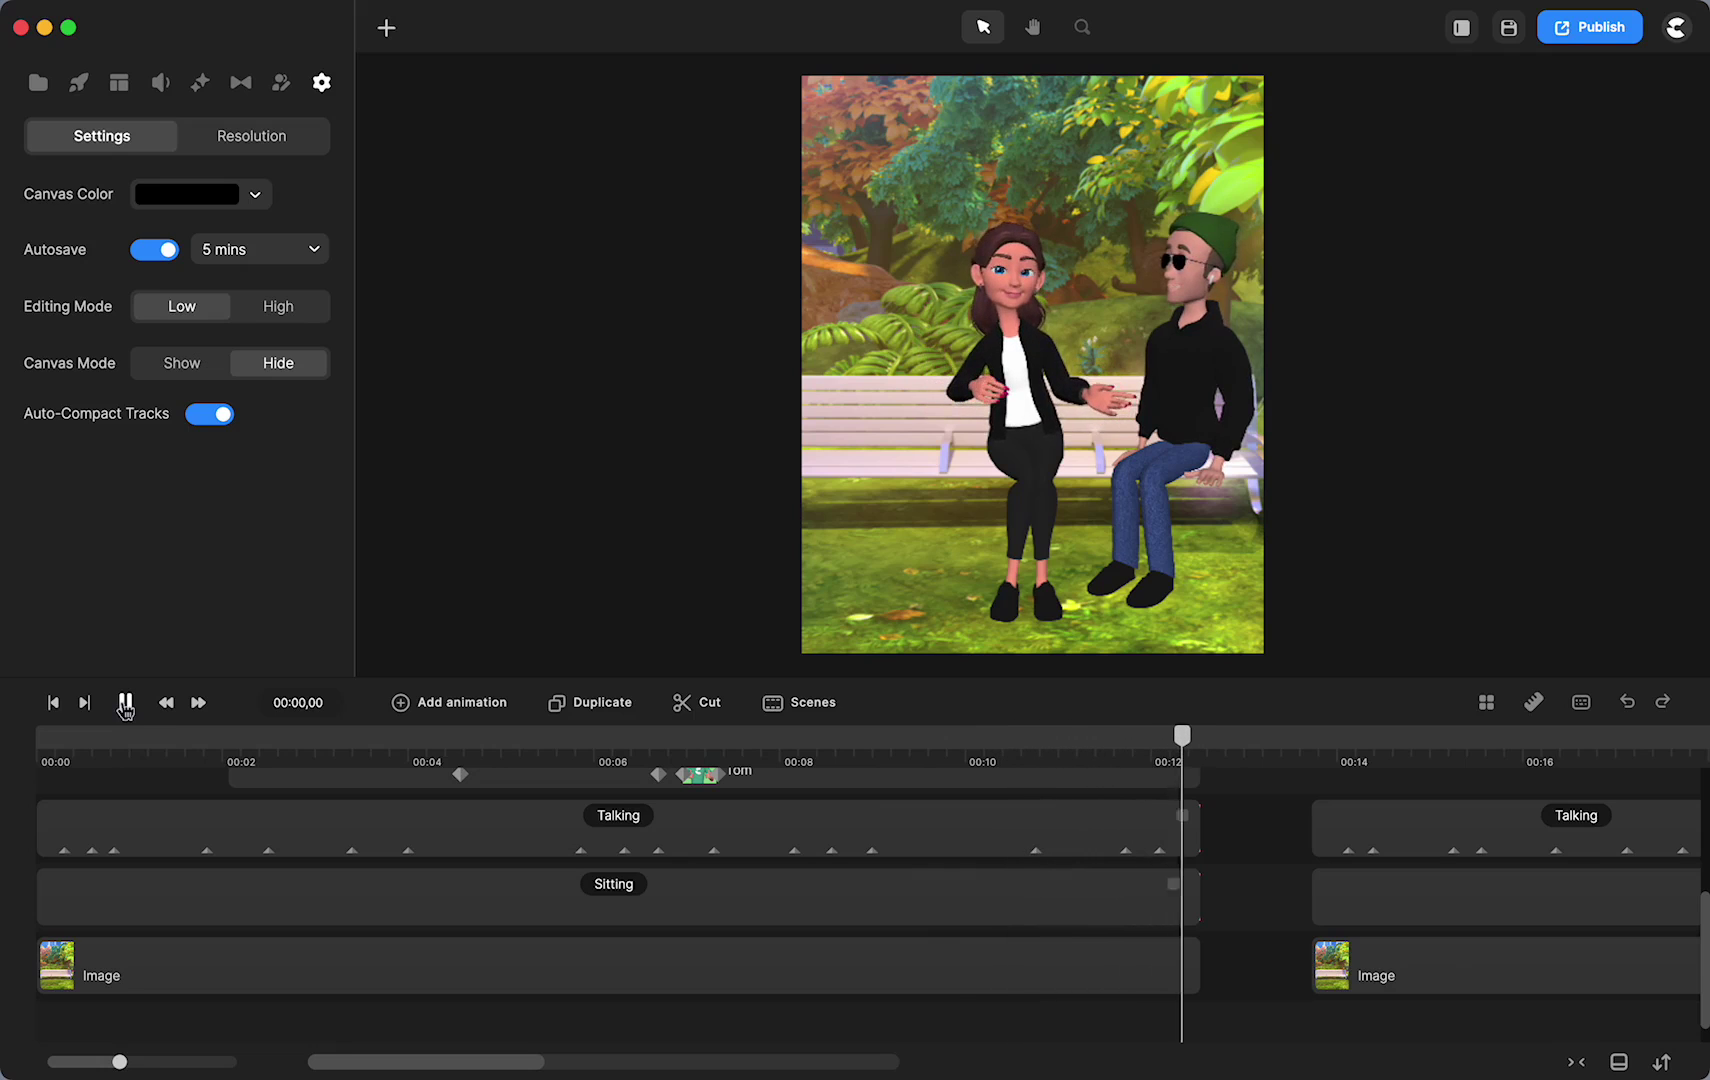
pyautogui.click(125, 703)
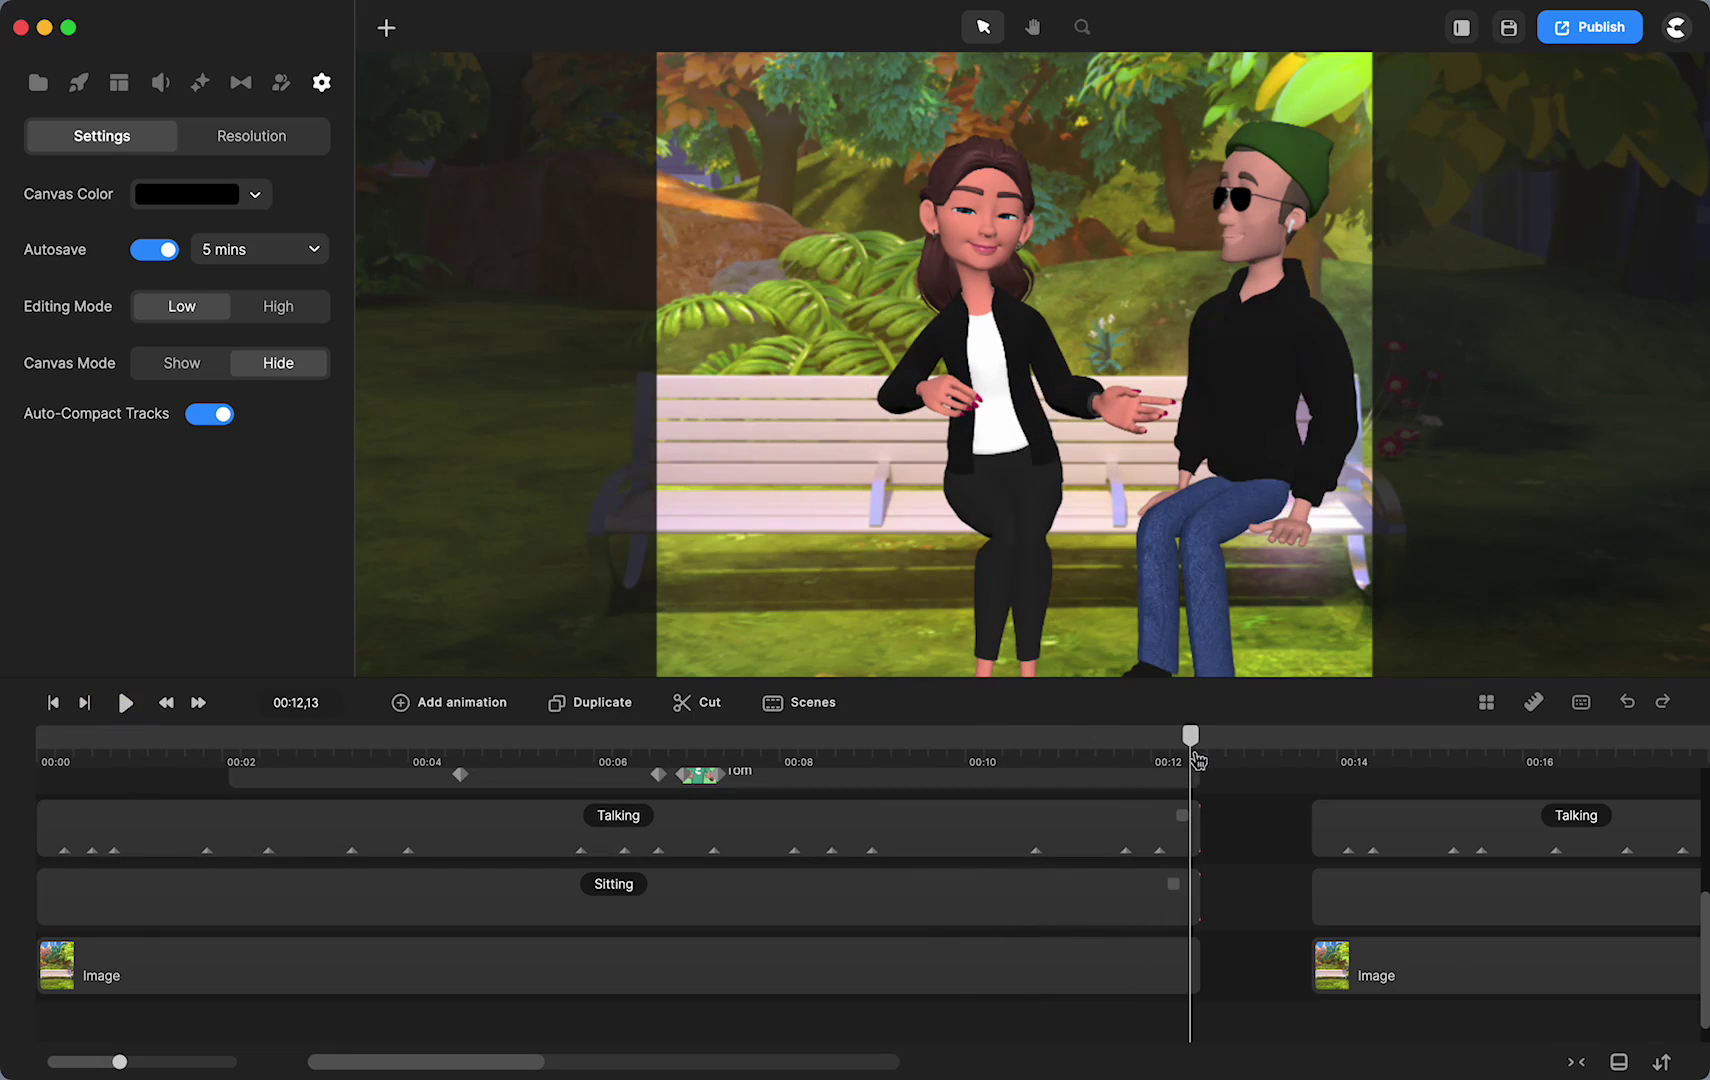
# Step: Go back to 00:04 and inspect the woman's Talking and Sitting legs clips
pyautogui.moveTo(1190, 740); pyautogui.dragTo(408, 806)
pyautogui.click(408, 815)
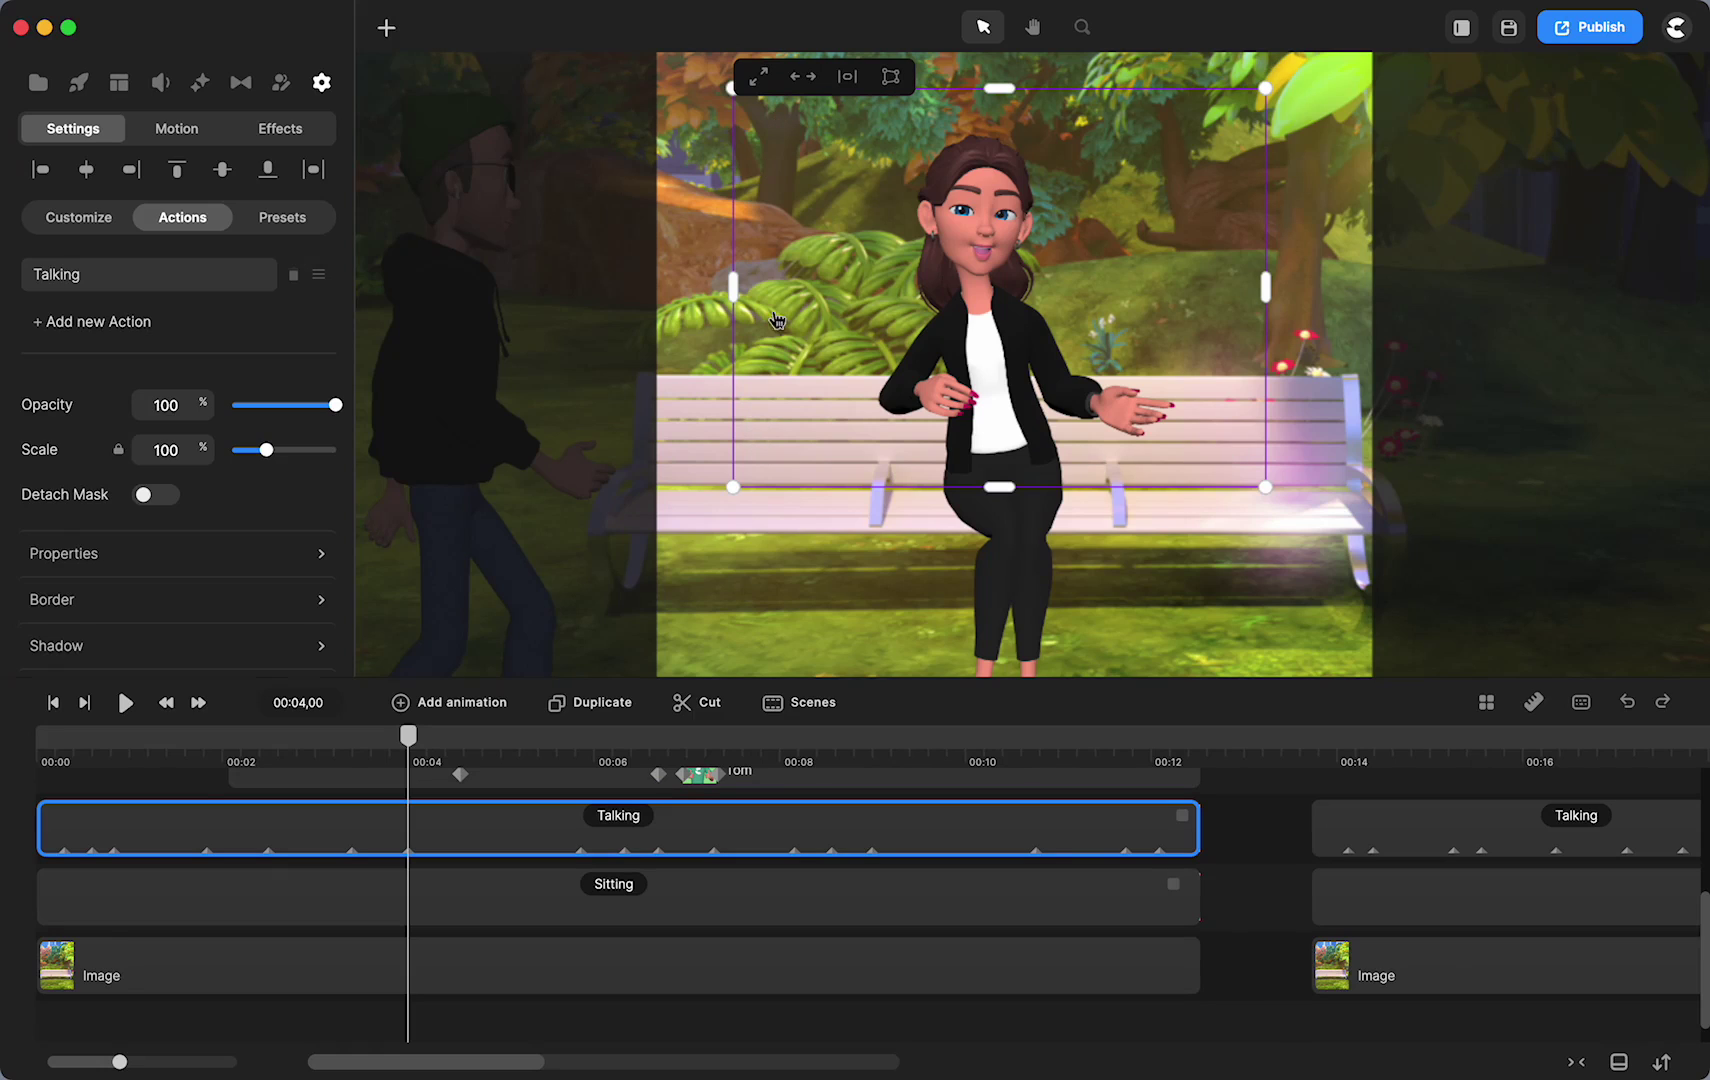
pyautogui.click(830, 900)
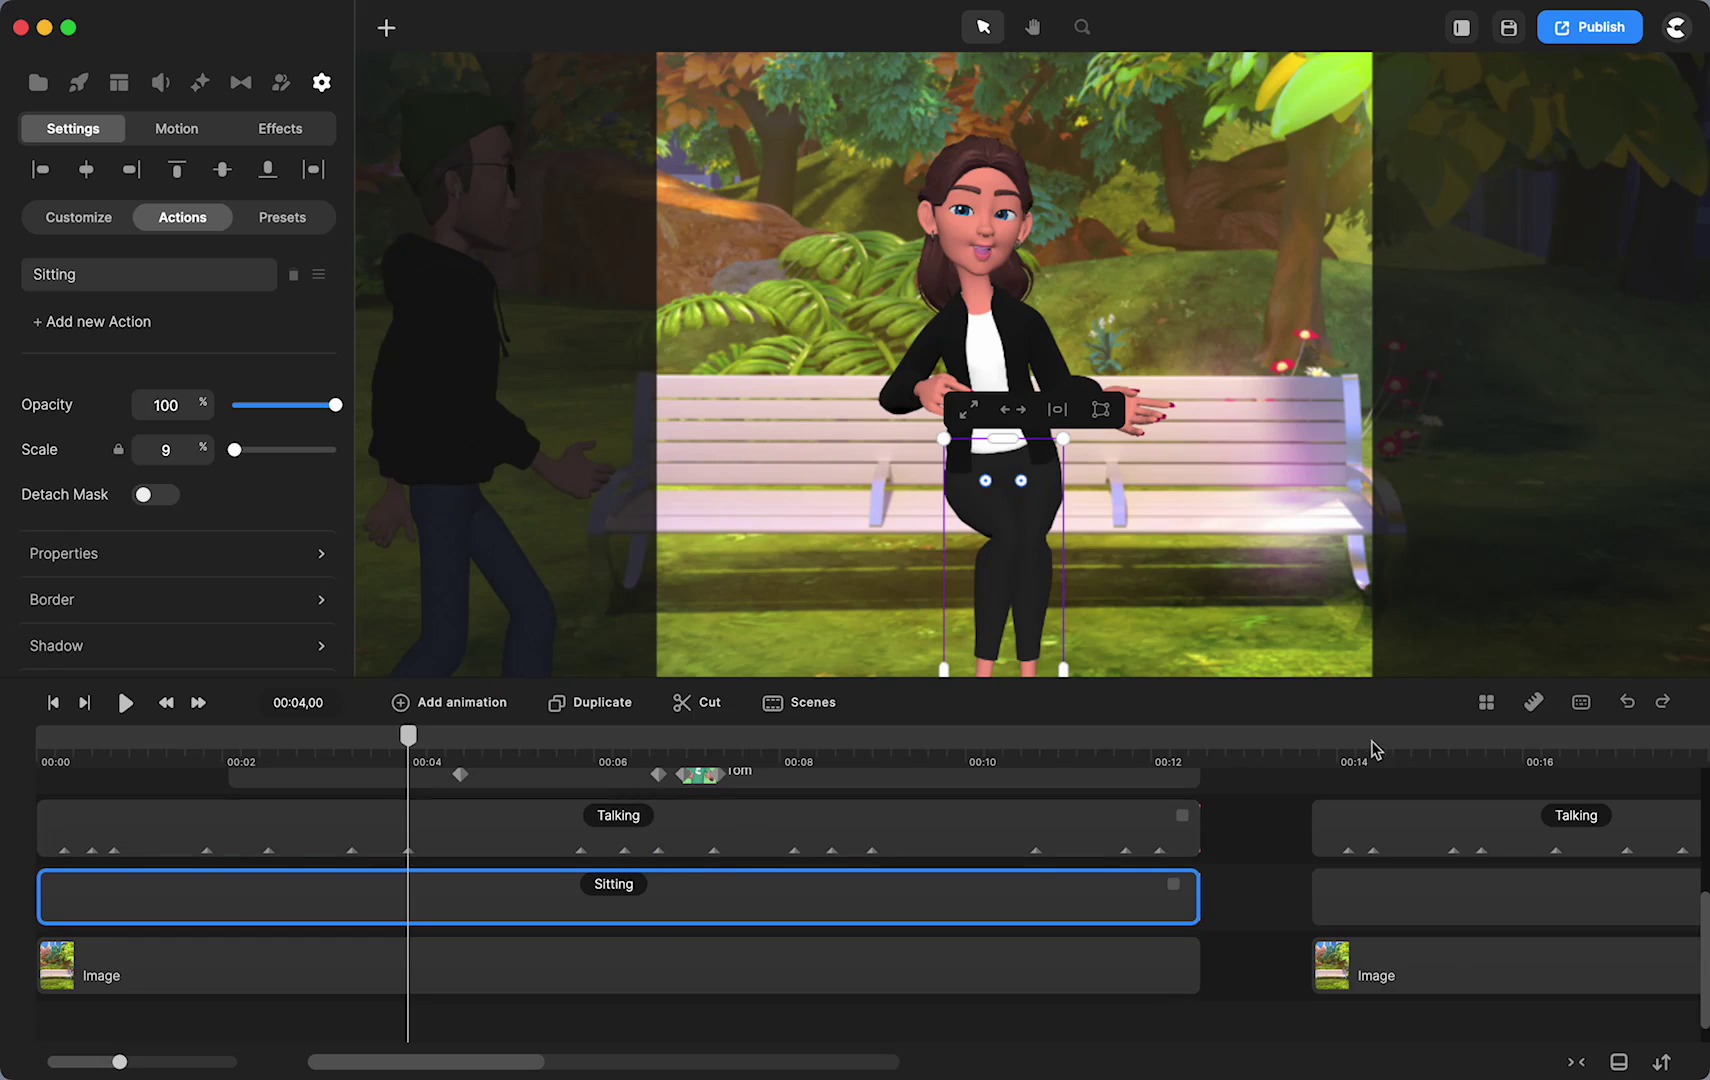
# Step: Jump to the second bench scene at 00:13,28
pyautogui.click(1330, 752)
pyautogui.hscroll(5, 1270, 890)
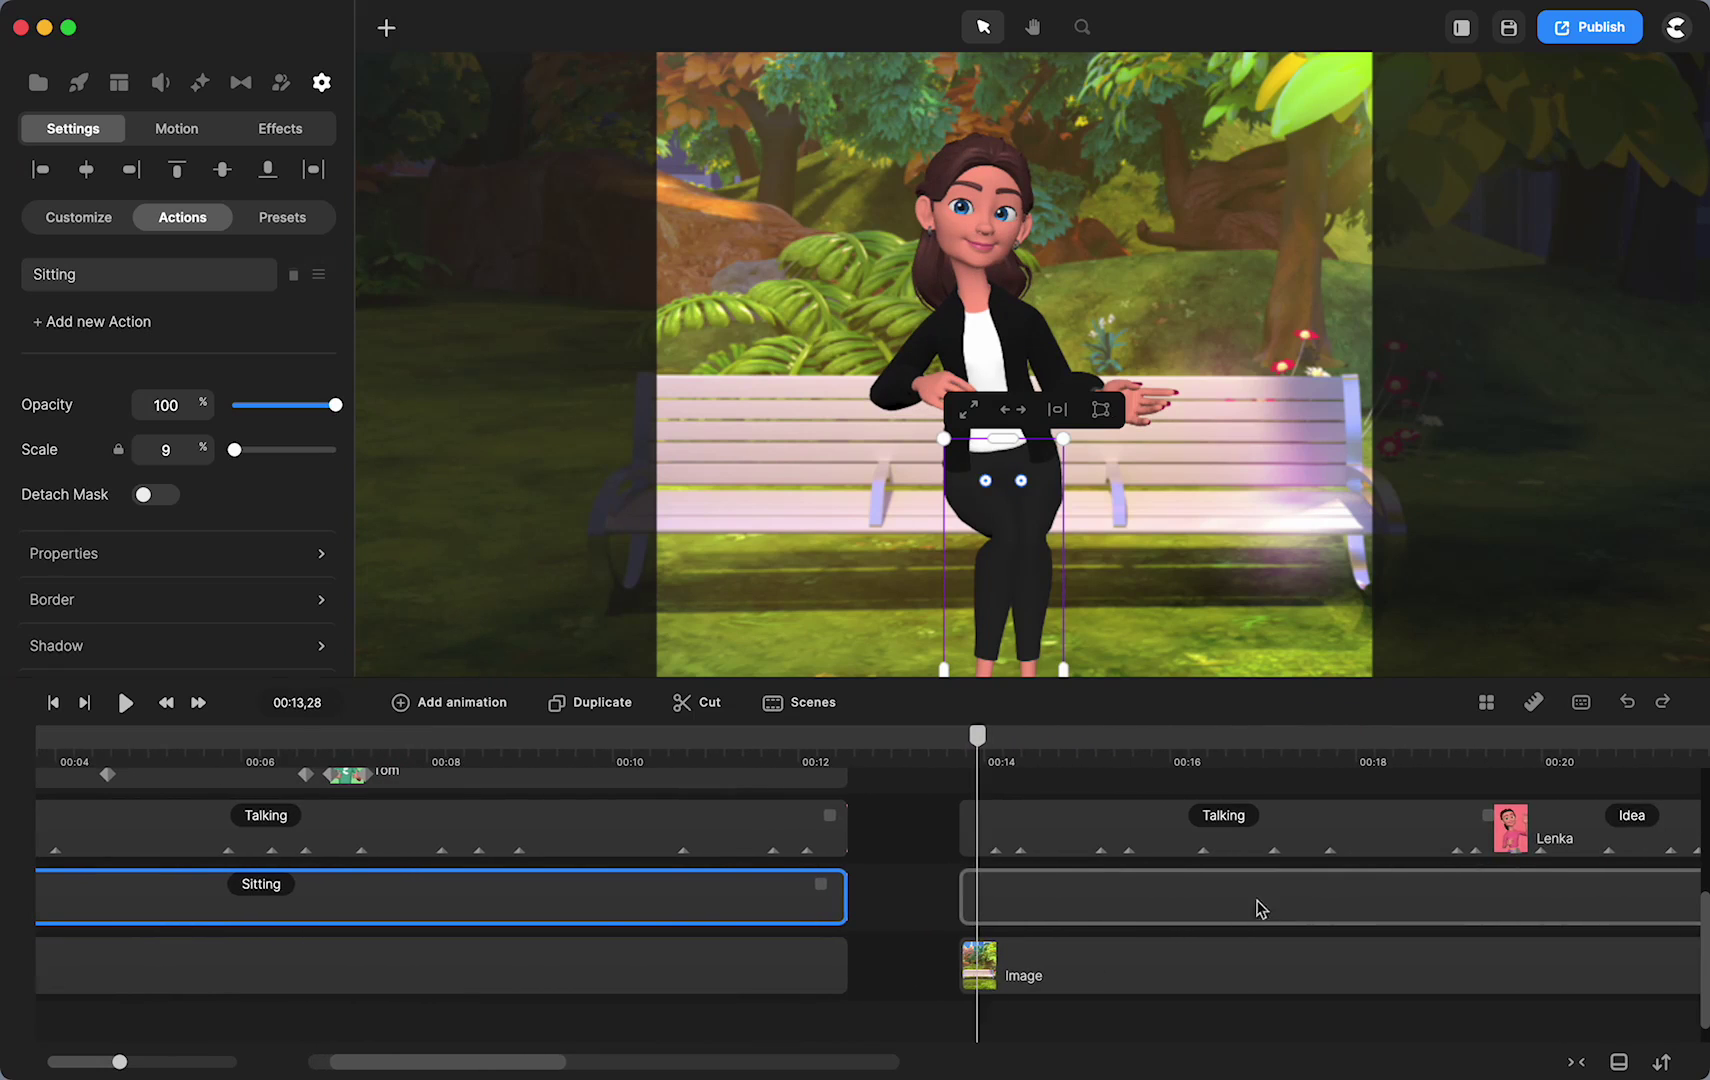
pyautogui.hscroll(3, 1105, 910)
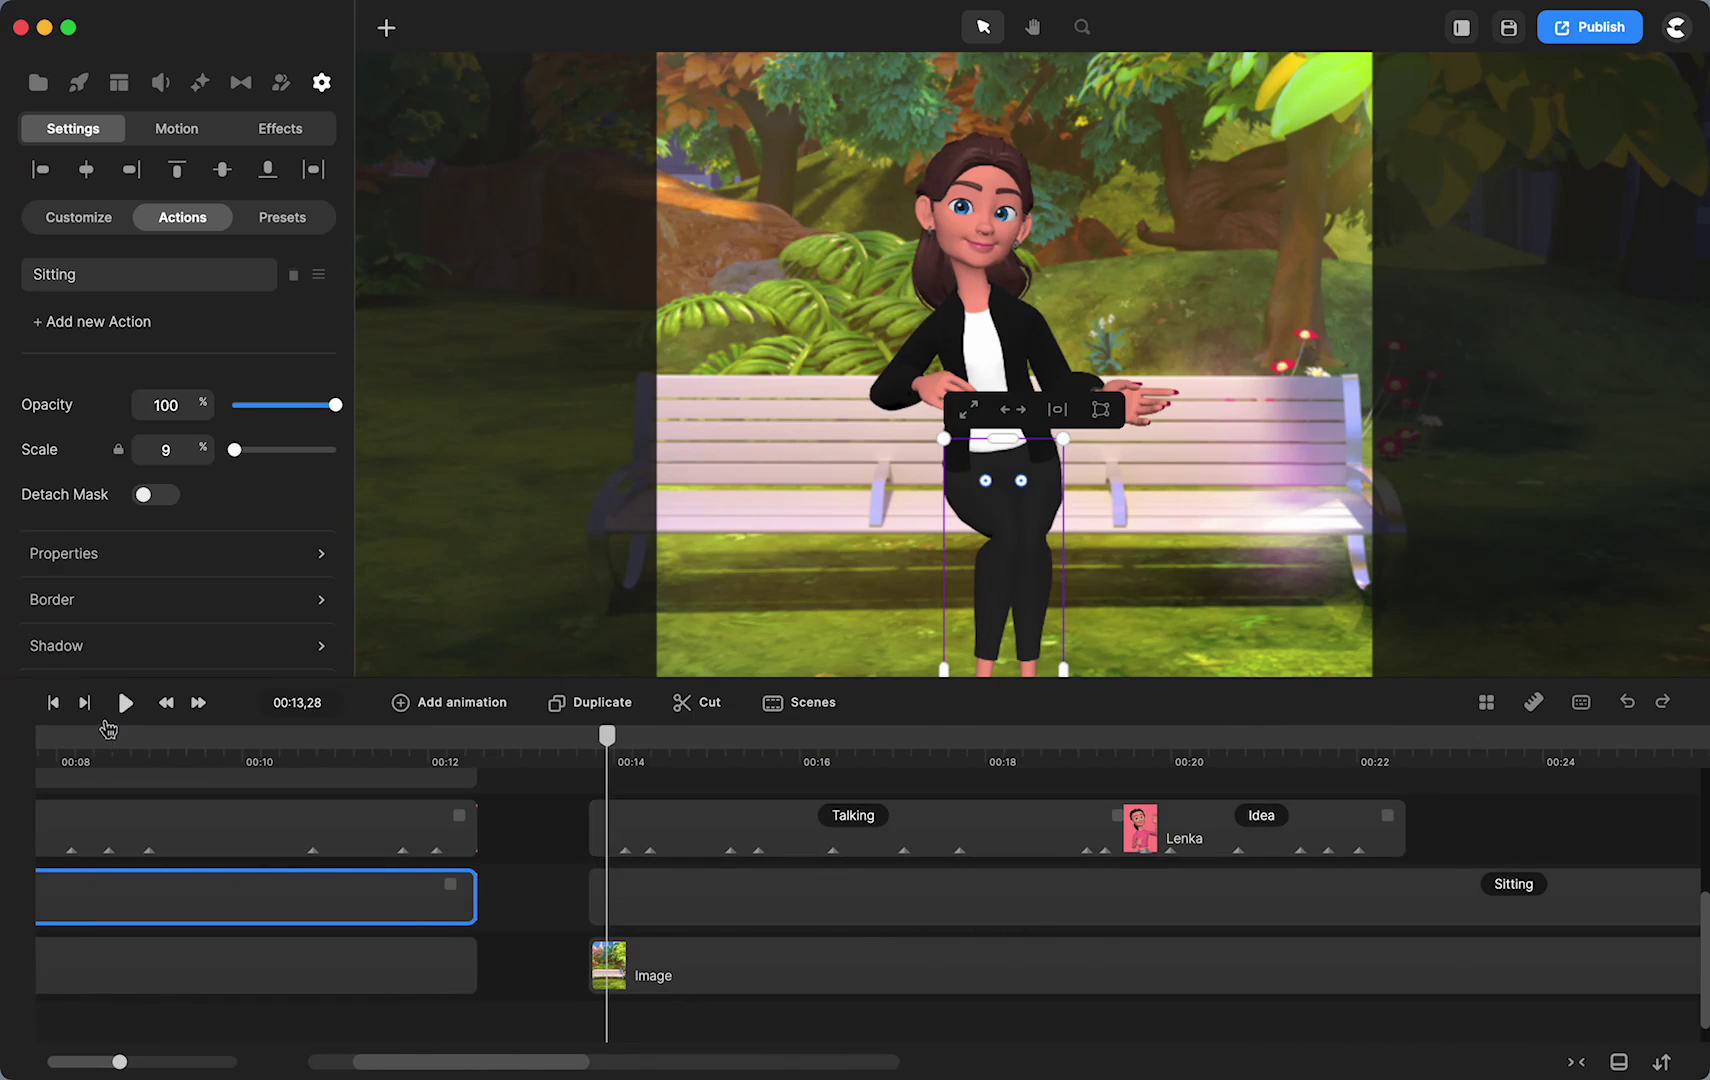
# Step: Play part of the second scene, then stop and check the woman's pose
pyautogui.click(127, 703)
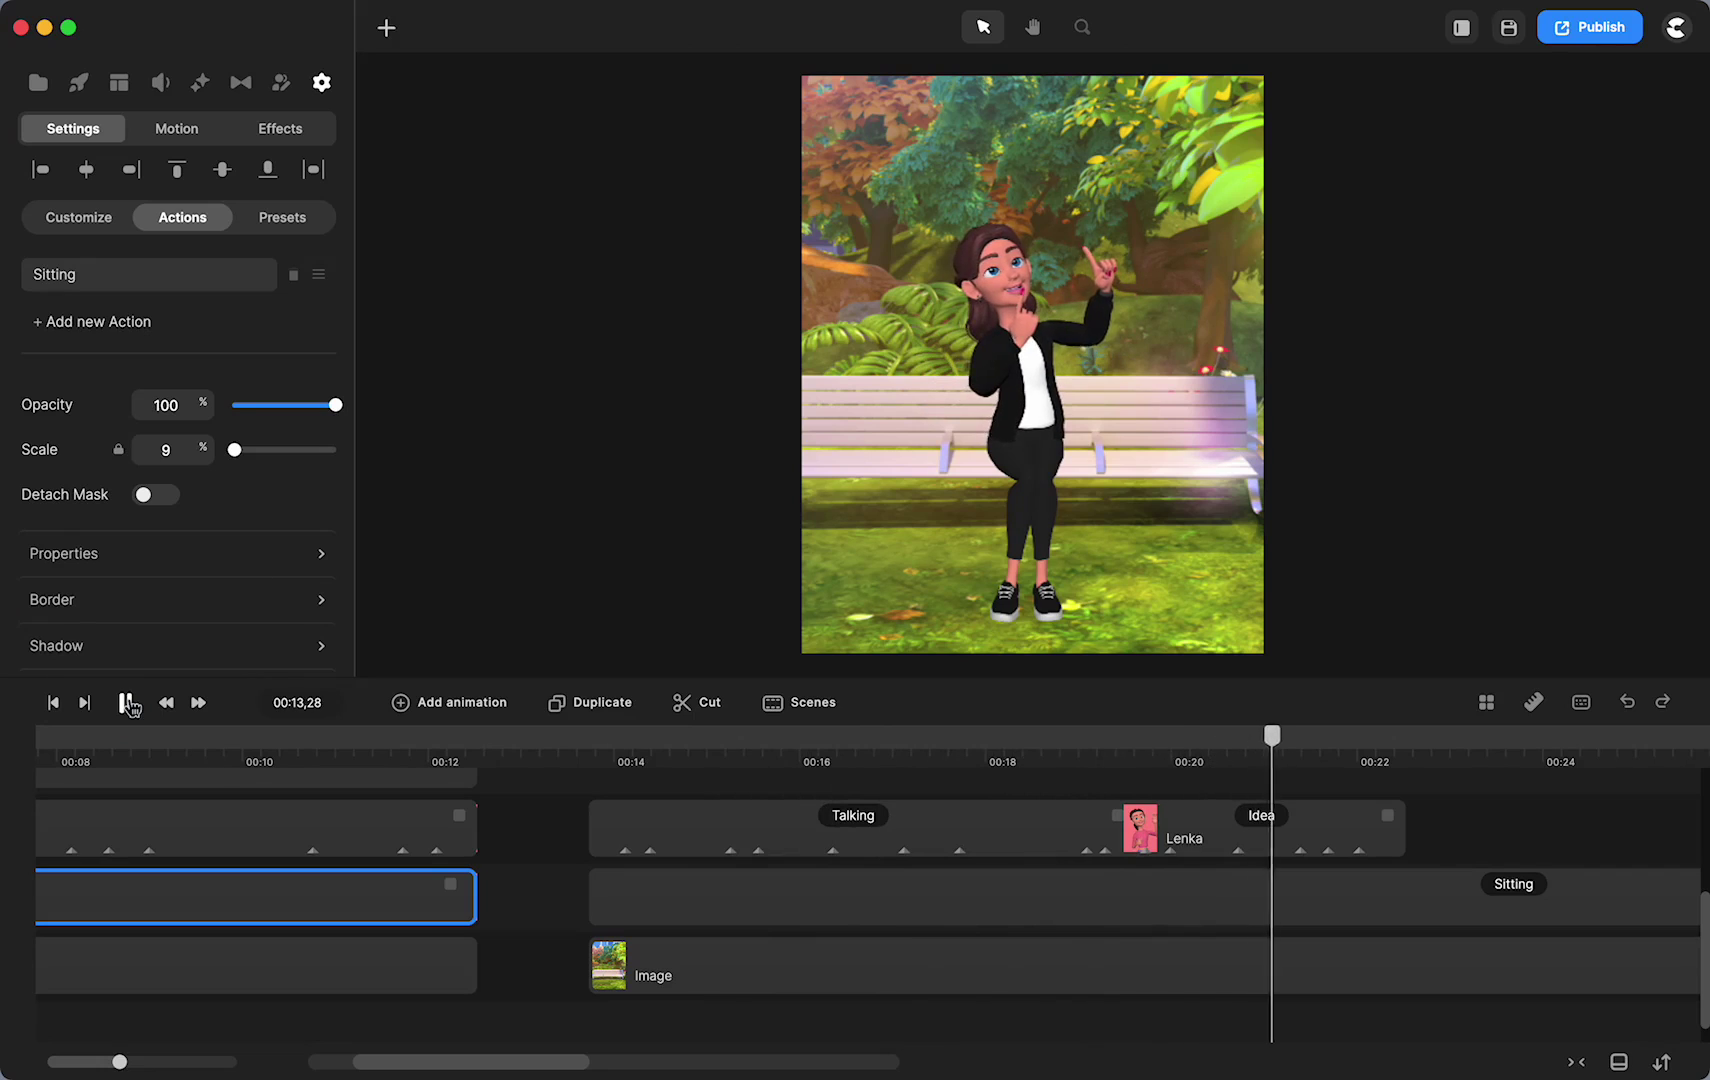
pyautogui.click(127, 702)
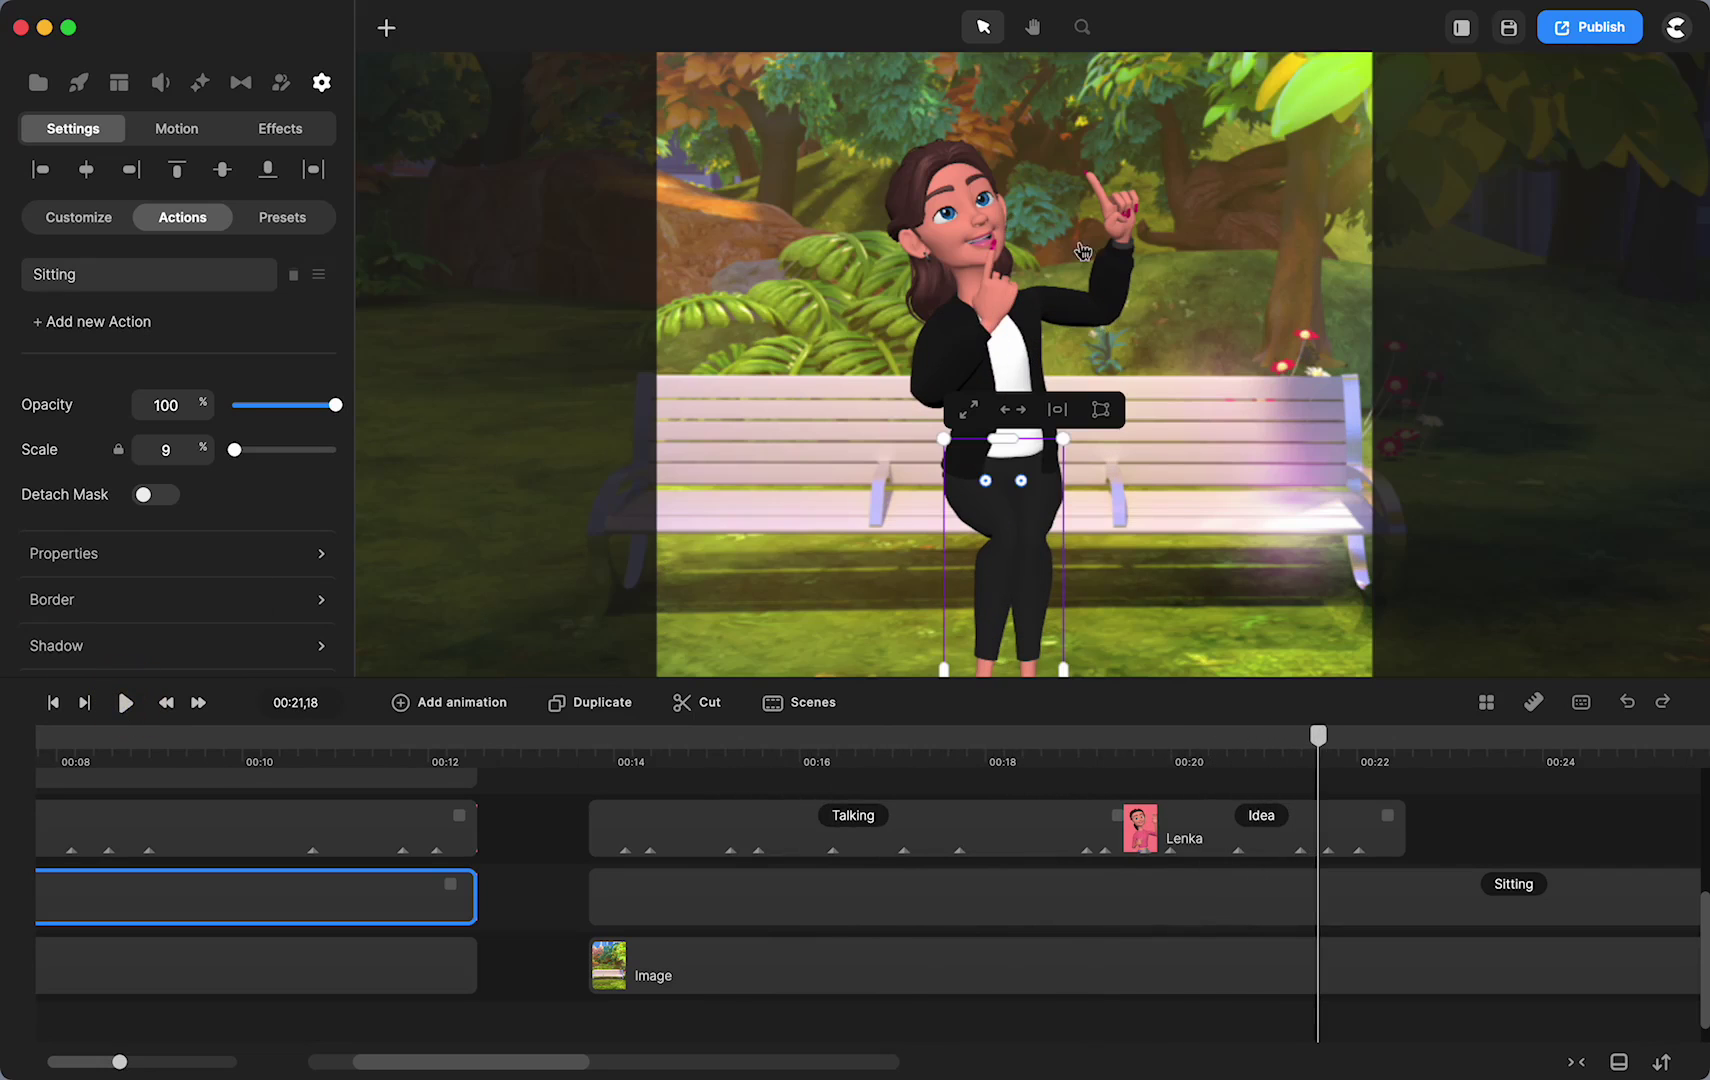
pyautogui.click(540, 887)
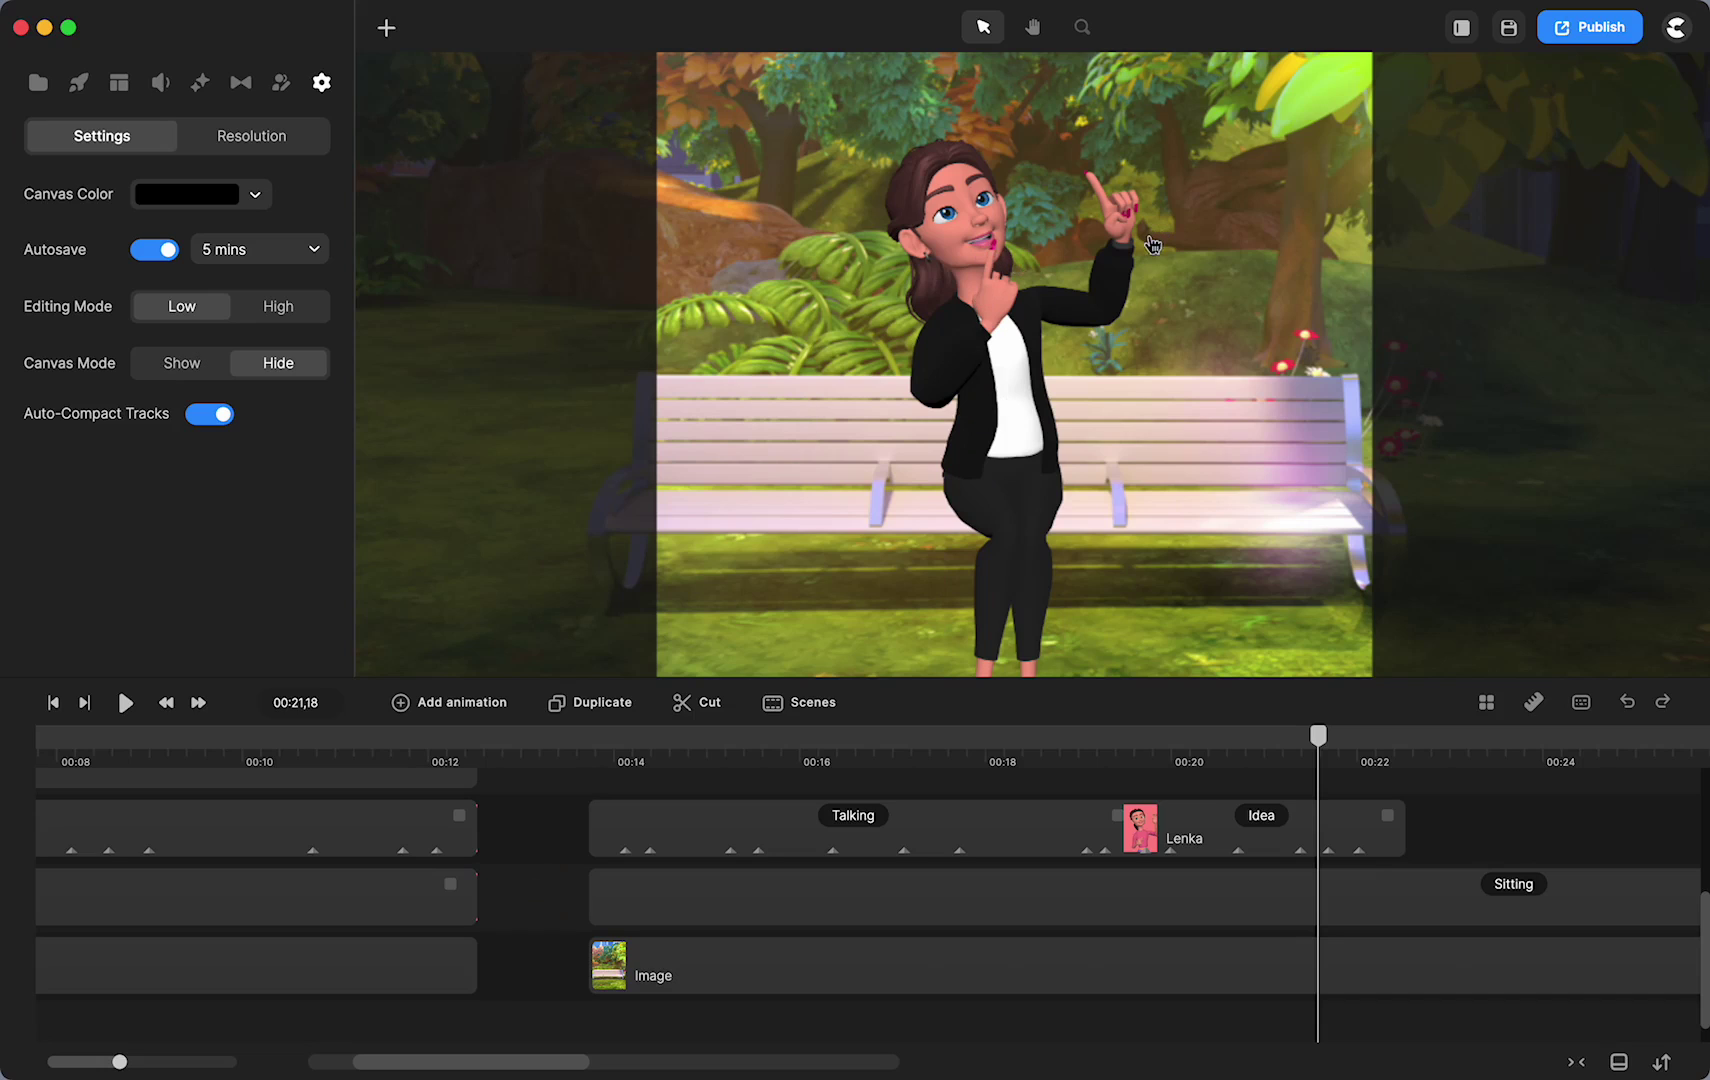
# Step: Replay from 00:17,28 and stop at 00:20,27 on the woman's Idea finger-raise
pyautogui.moveTo(1320, 745); pyautogui.dragTo(977, 813)
pyautogui.click(979, 818)
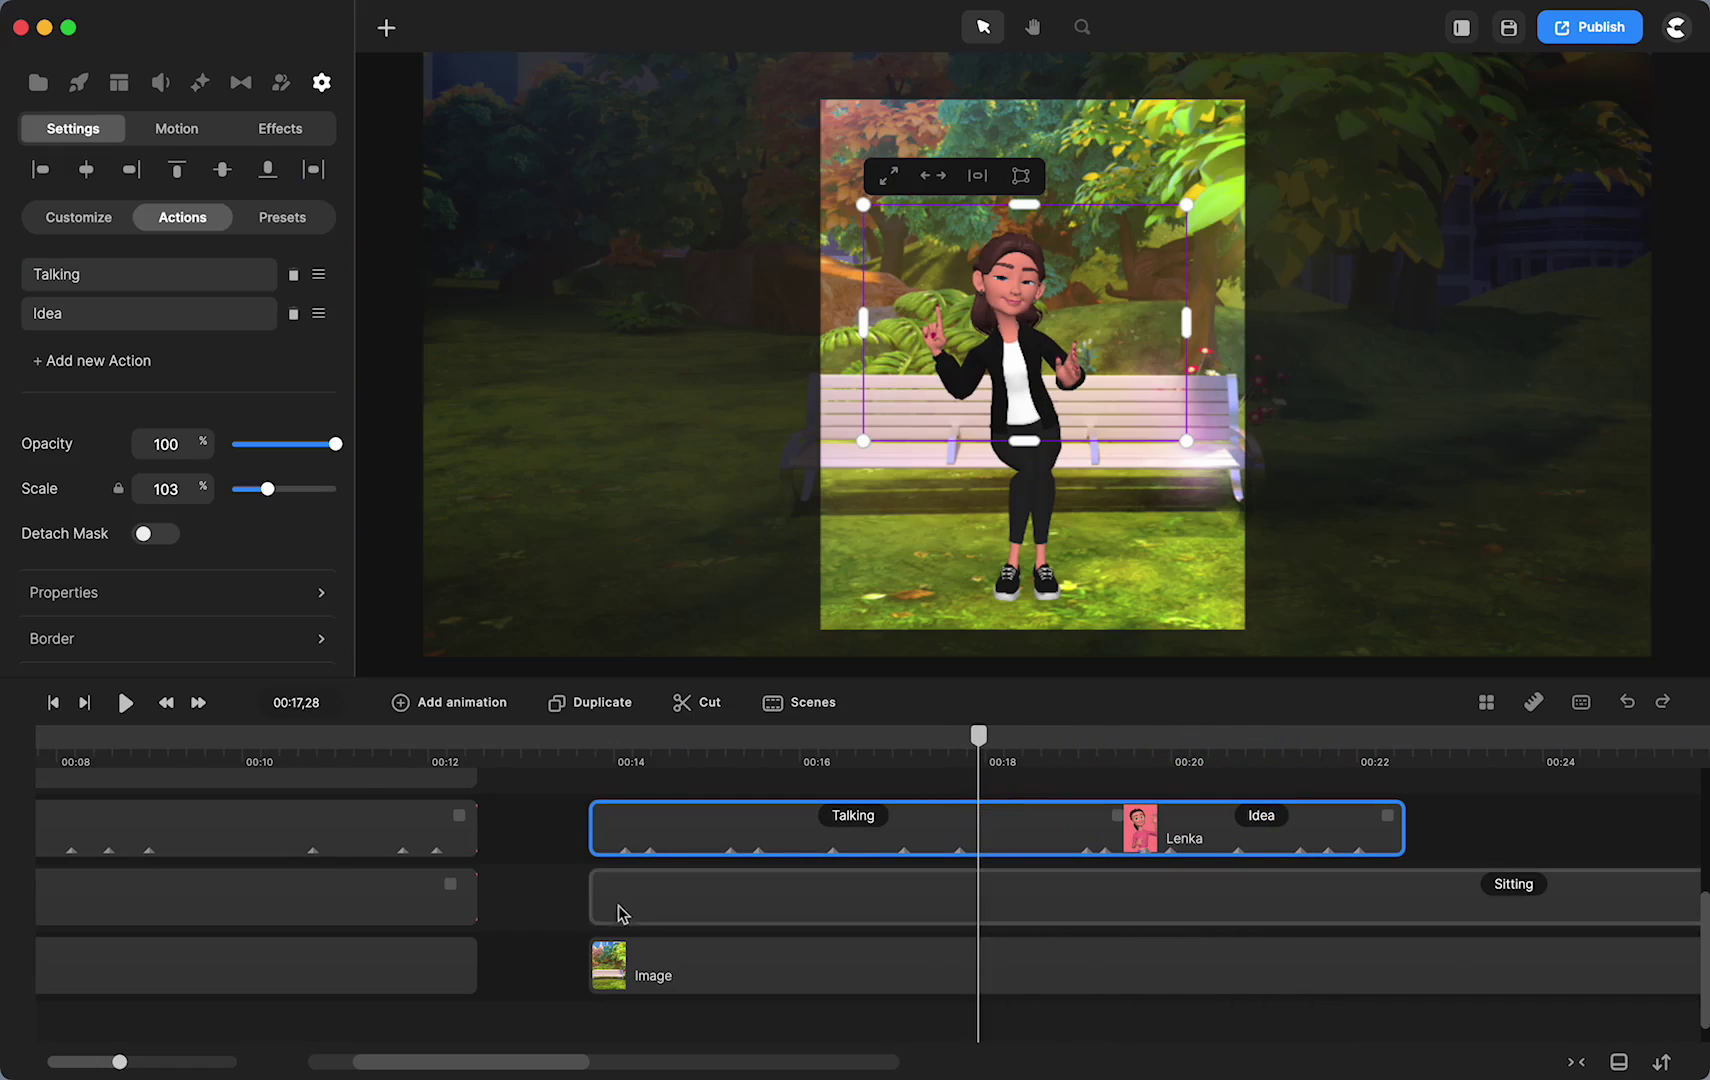
pyautogui.click(515, 878)
pyautogui.click(125, 703)
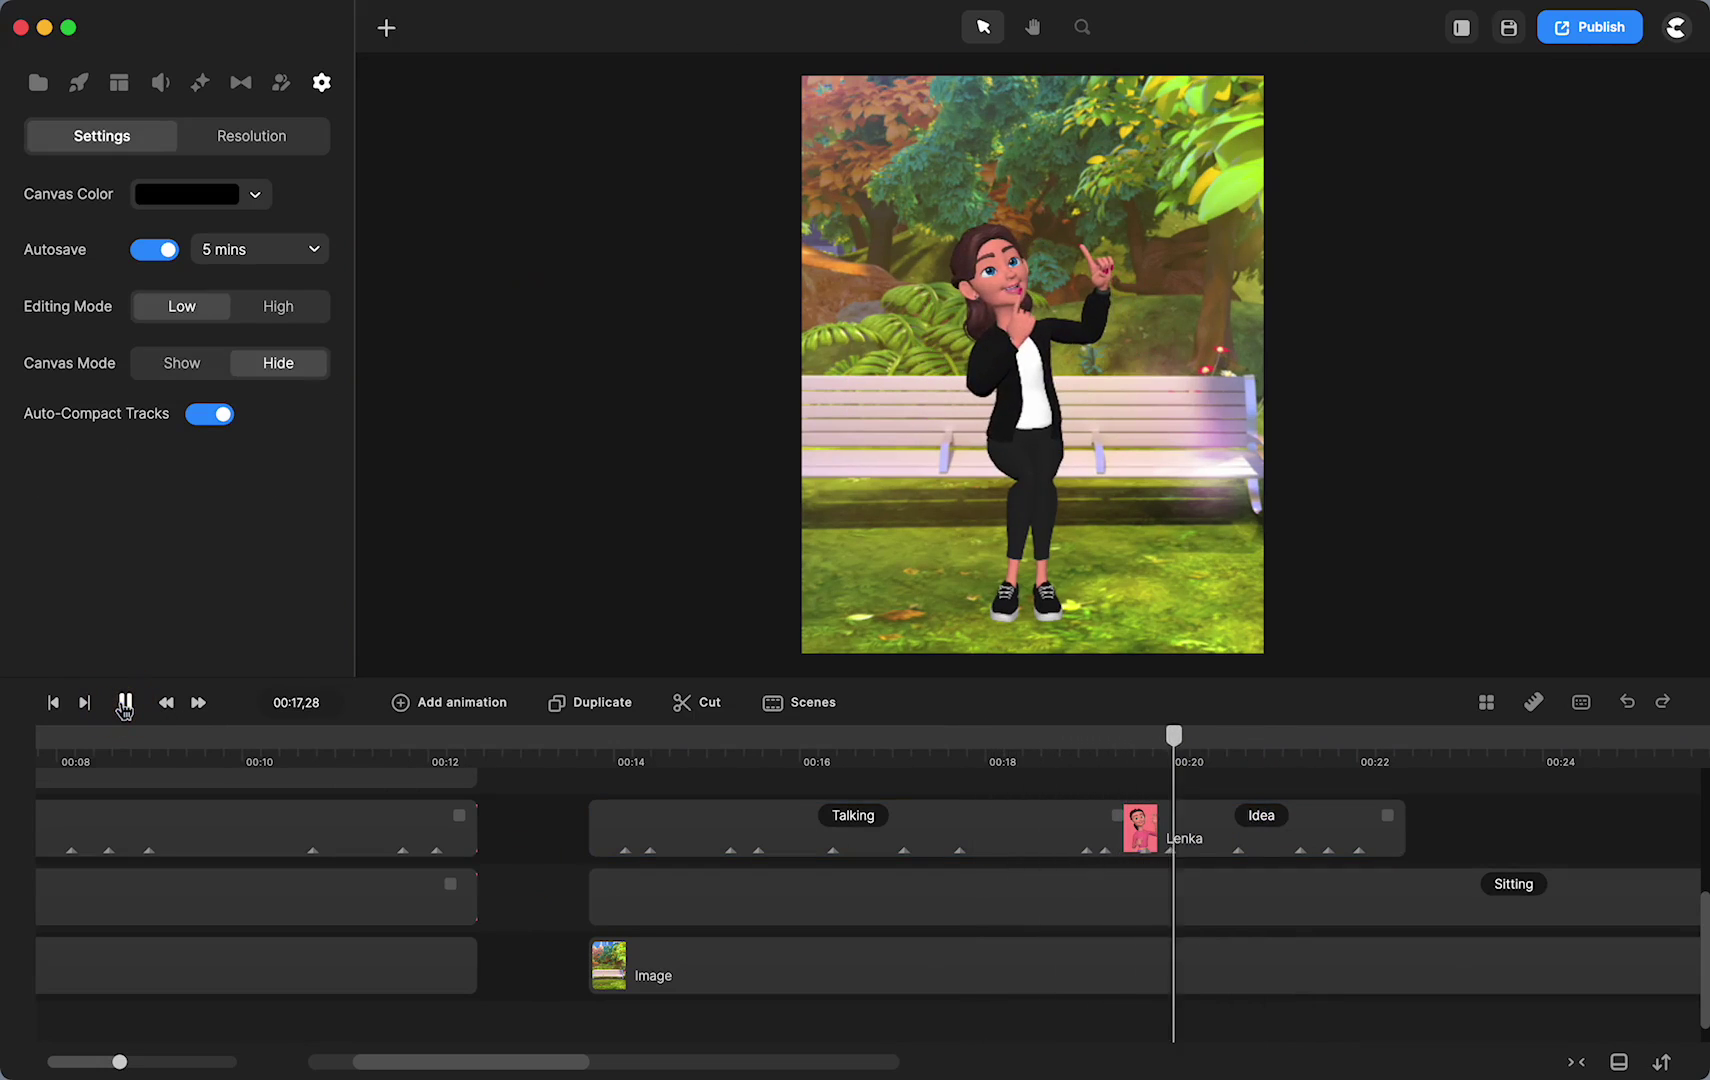
pyautogui.click(125, 703)
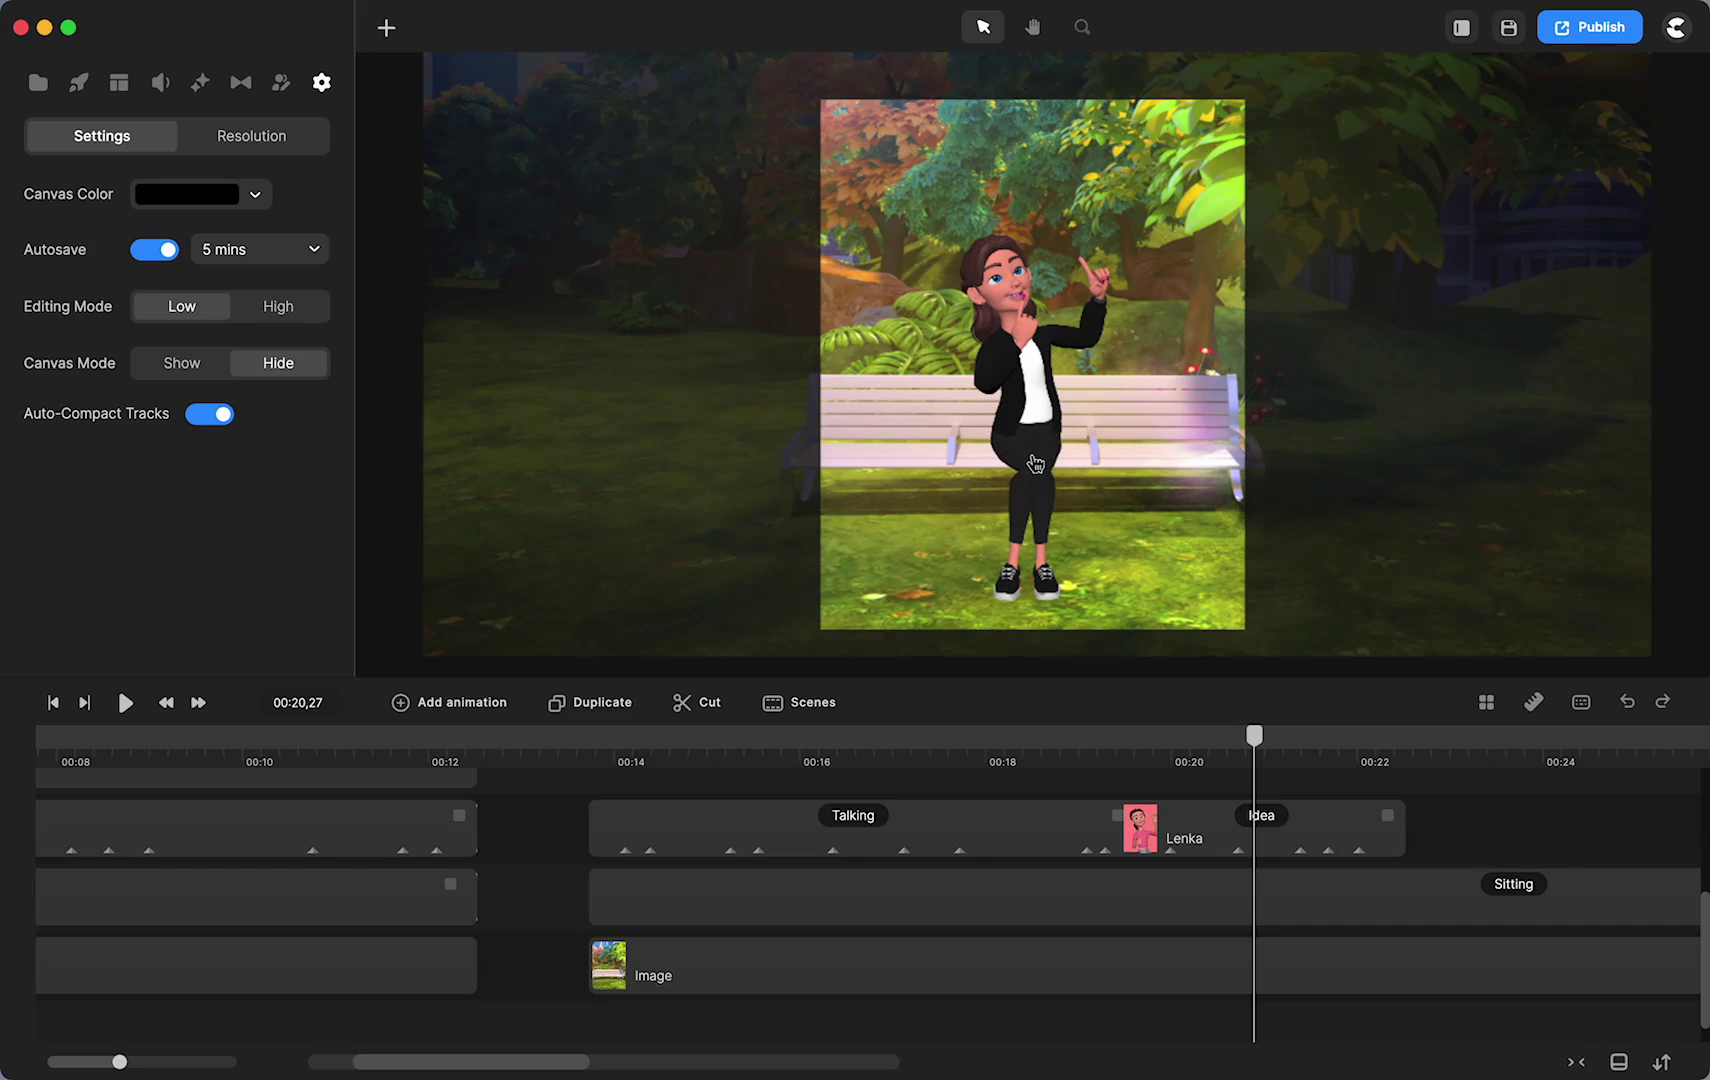
# Step: Scrub to about 00:18,19 and select the woman's Talking/Idea clip to show its actions
pyautogui.moveTo(1256, 748); pyautogui.dragTo(1042, 802)
pyautogui.click(1042, 802)
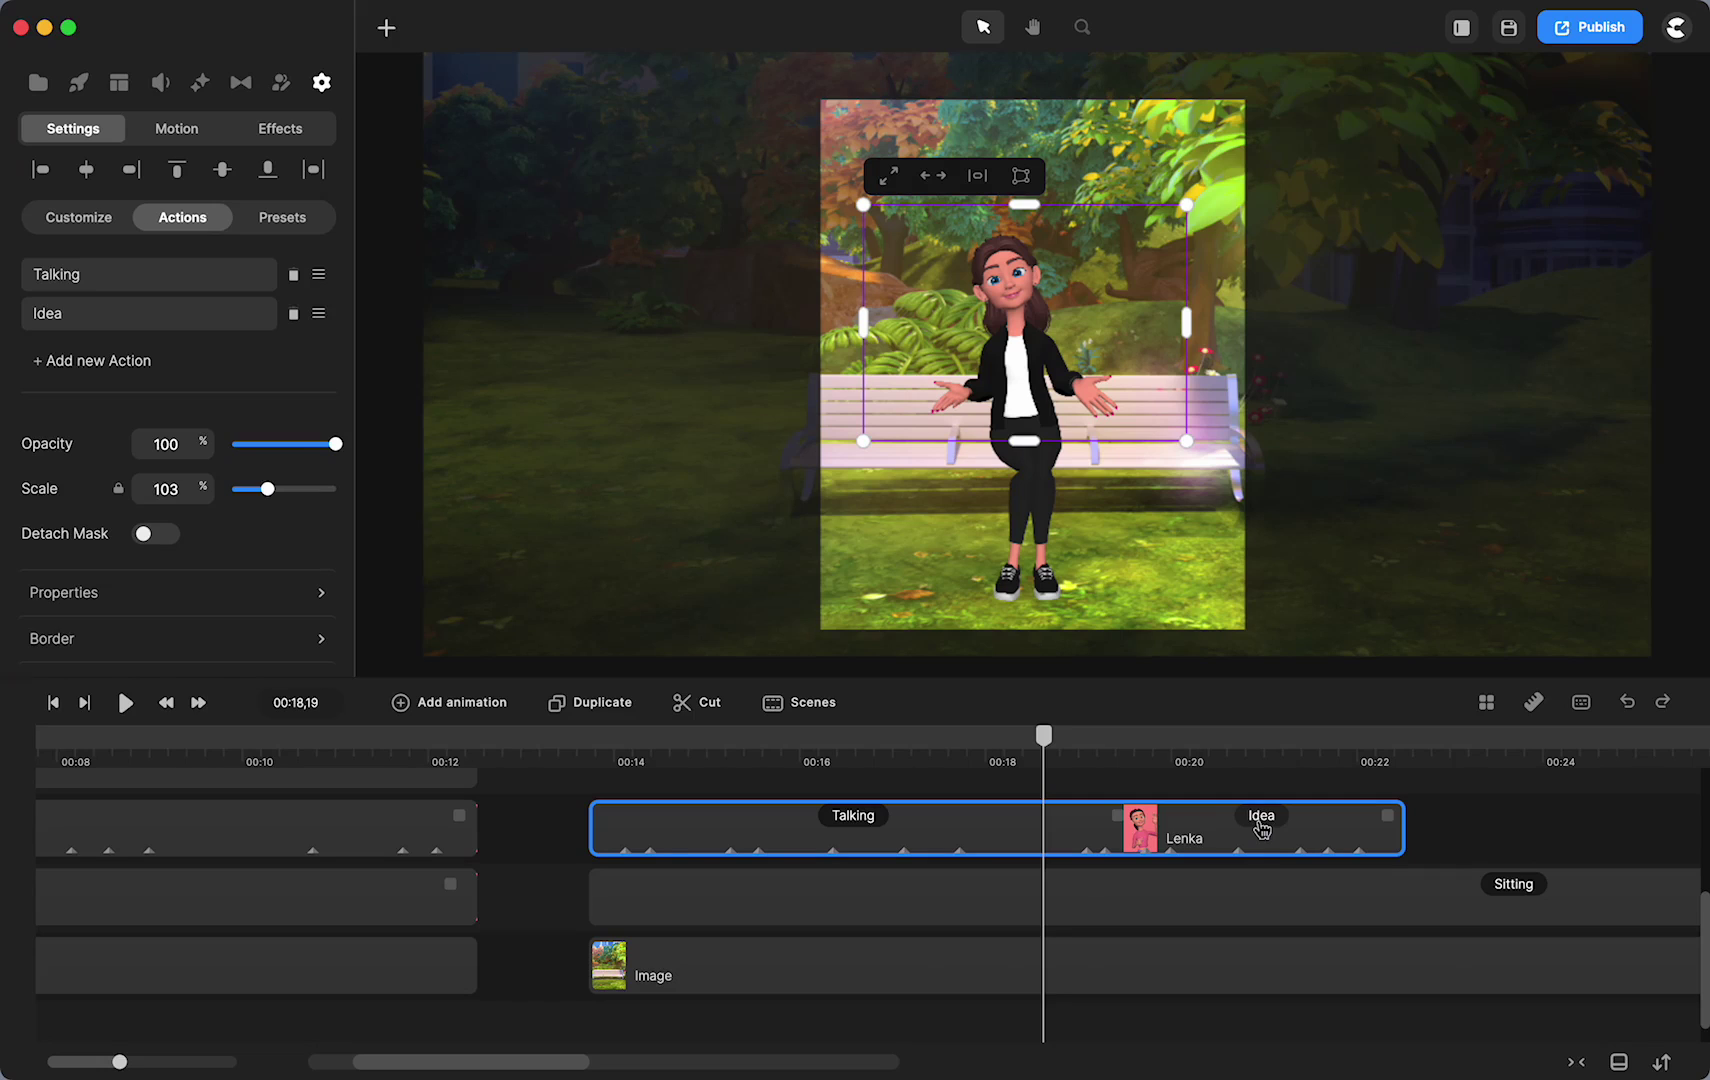
# Step: Change the Idea action to Checking Watch, viewing it at 00:20,26
pyautogui.click(1260, 820)
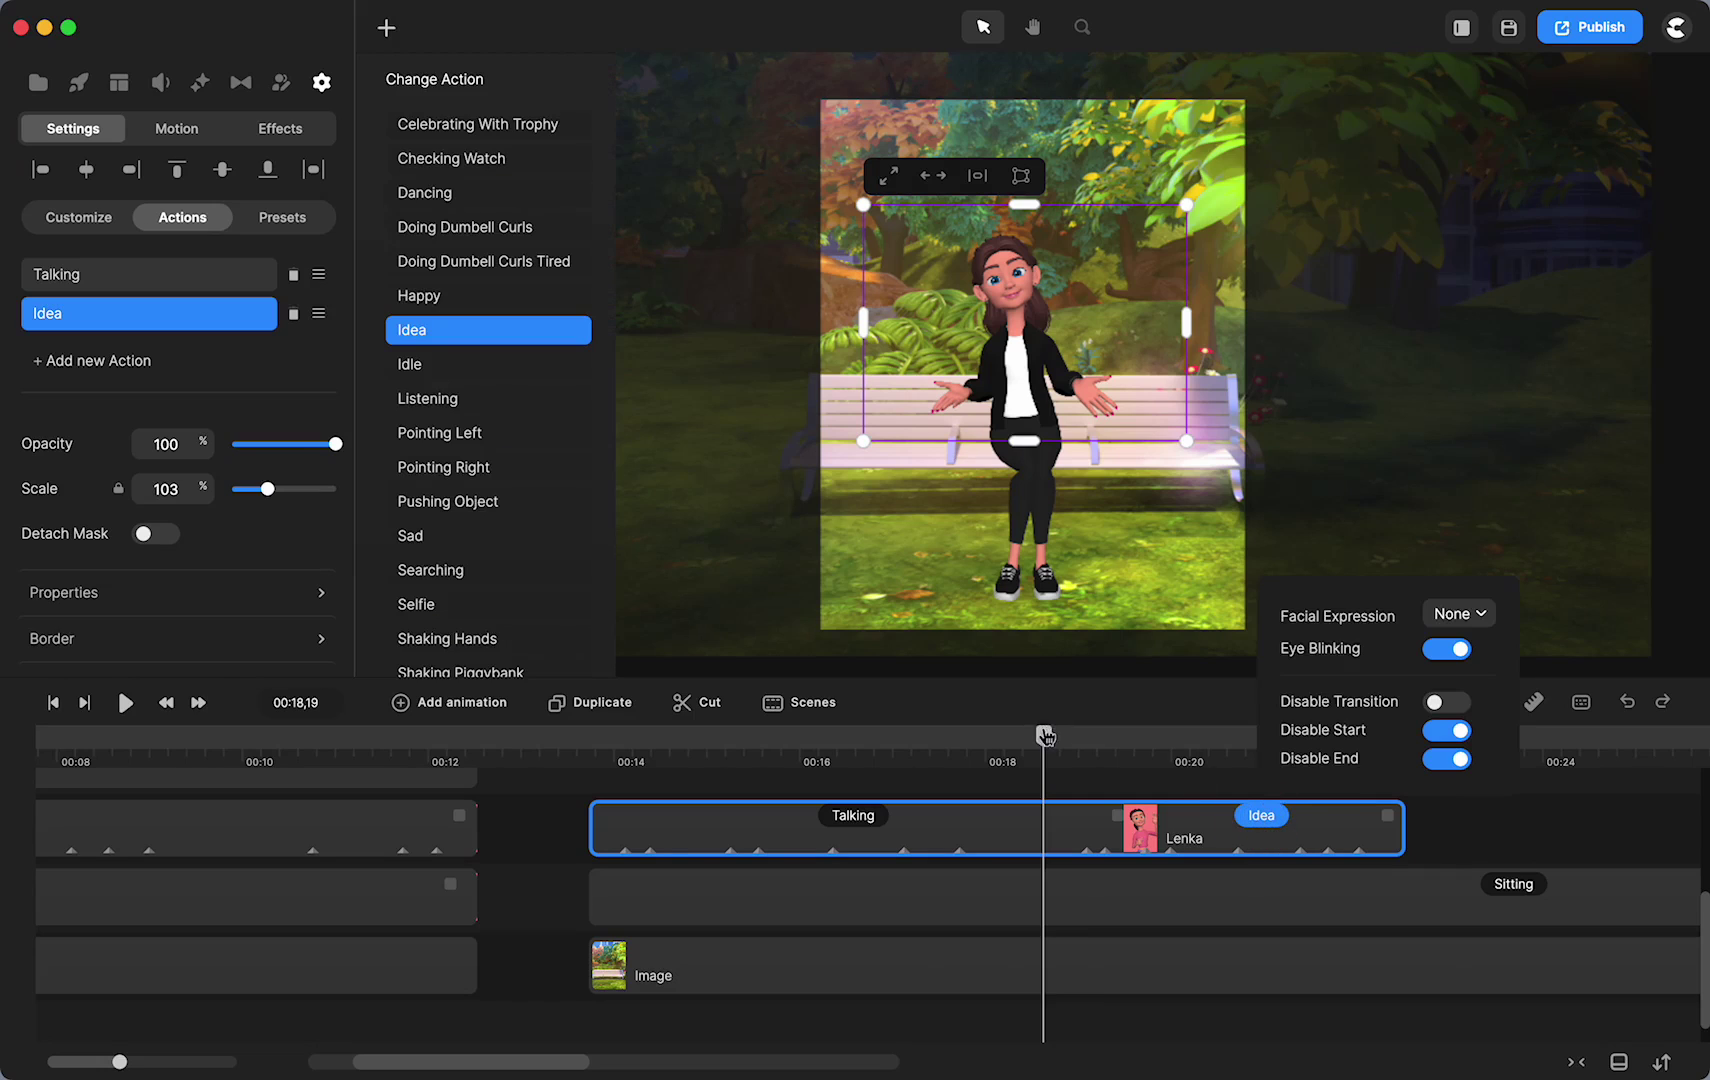
pyautogui.moveTo(1045, 736); pyautogui.dragTo(1250, 736)
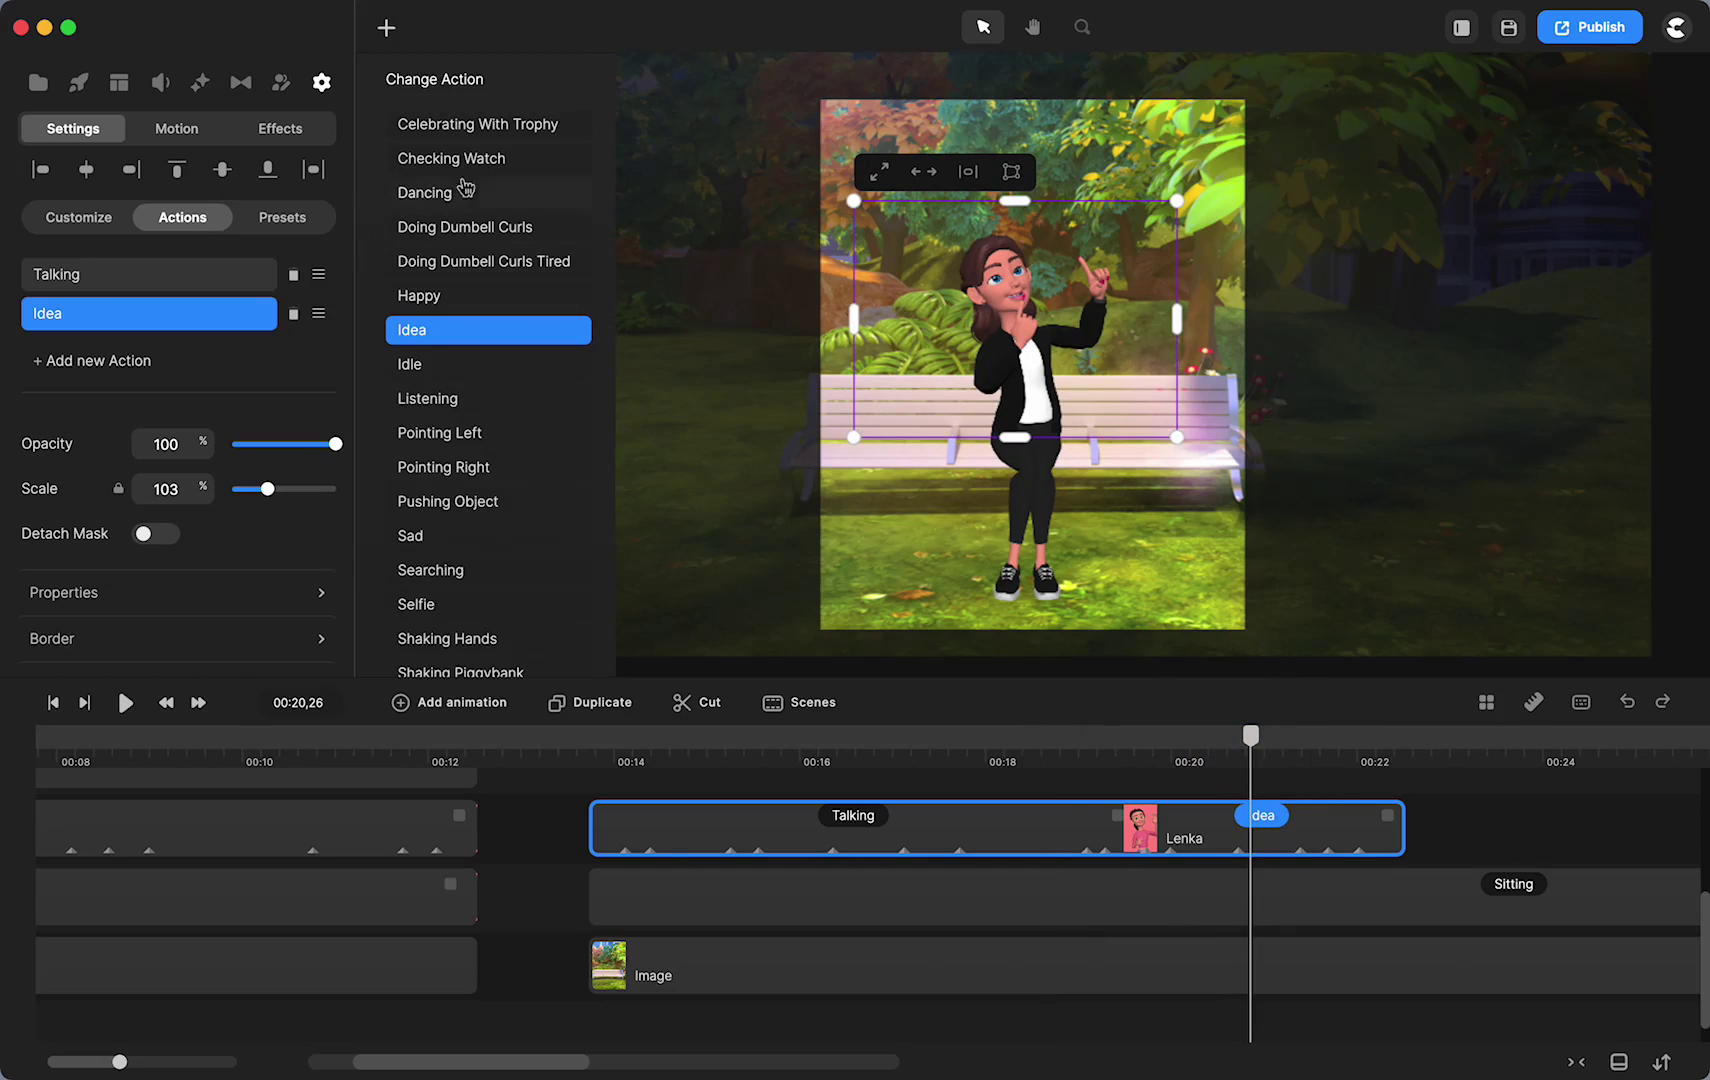
pyautogui.click(462, 162)
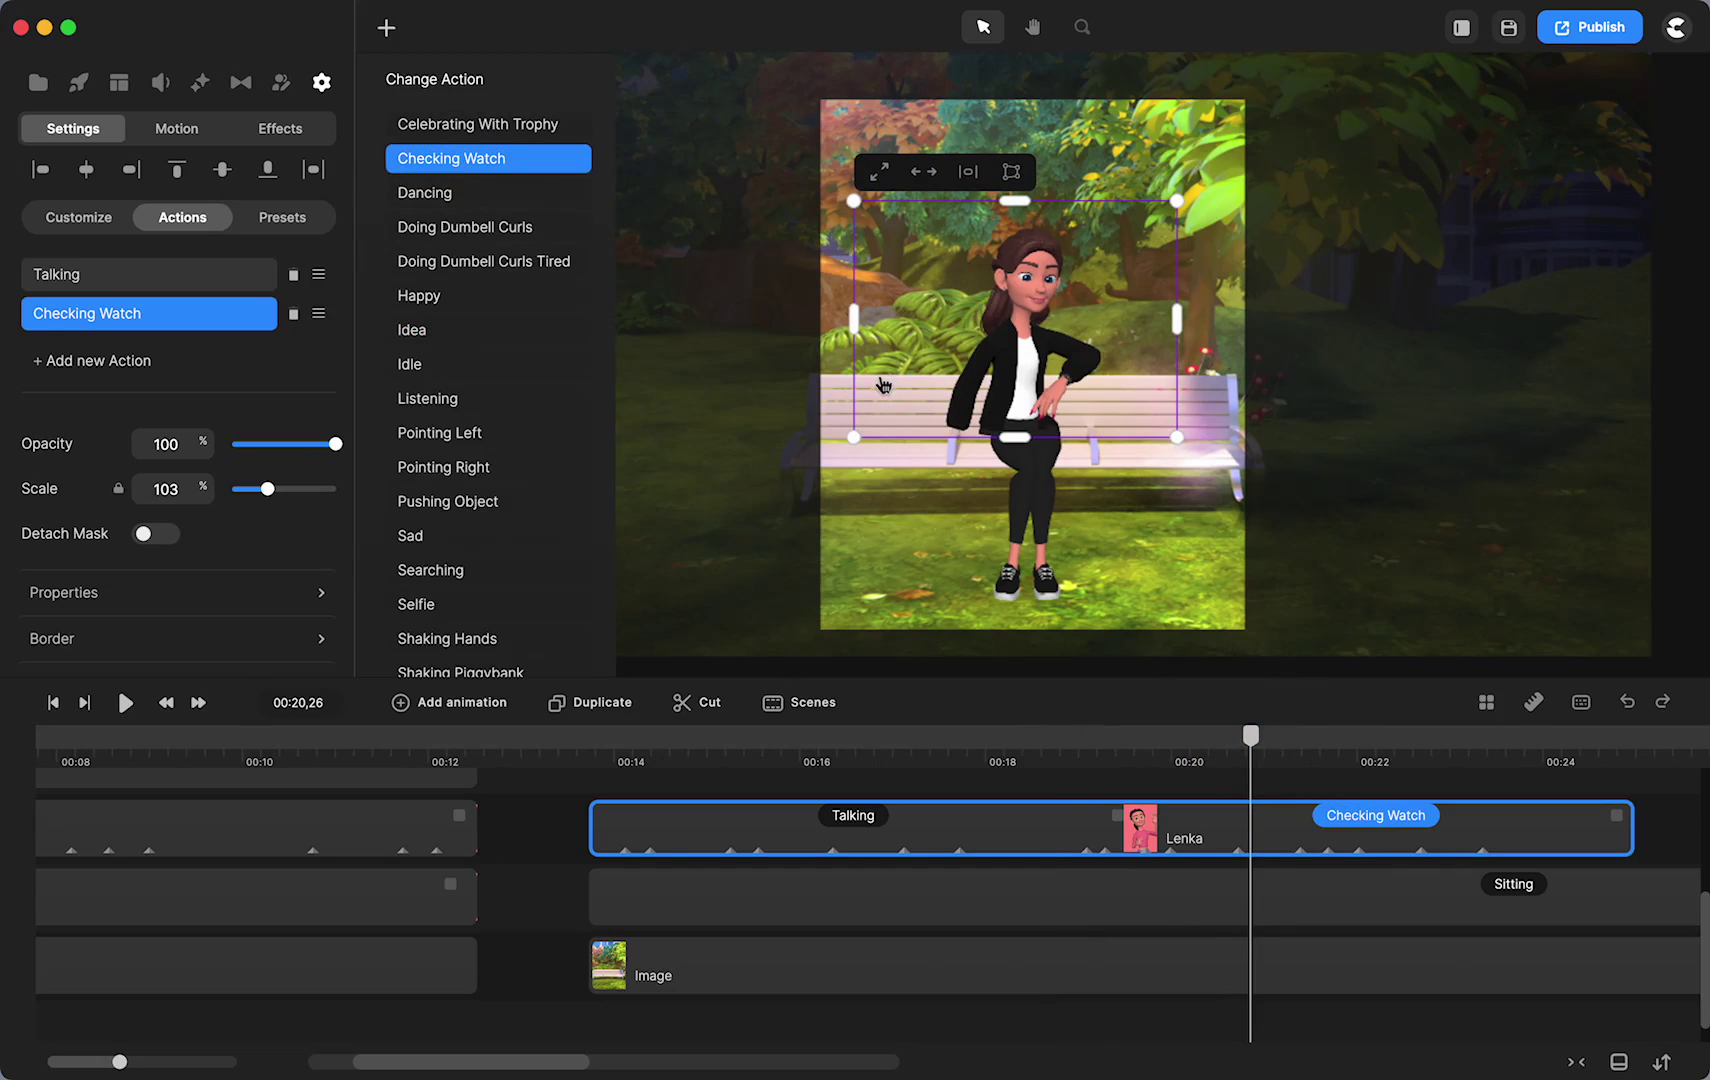
pyautogui.scroll(5, 990, 480)
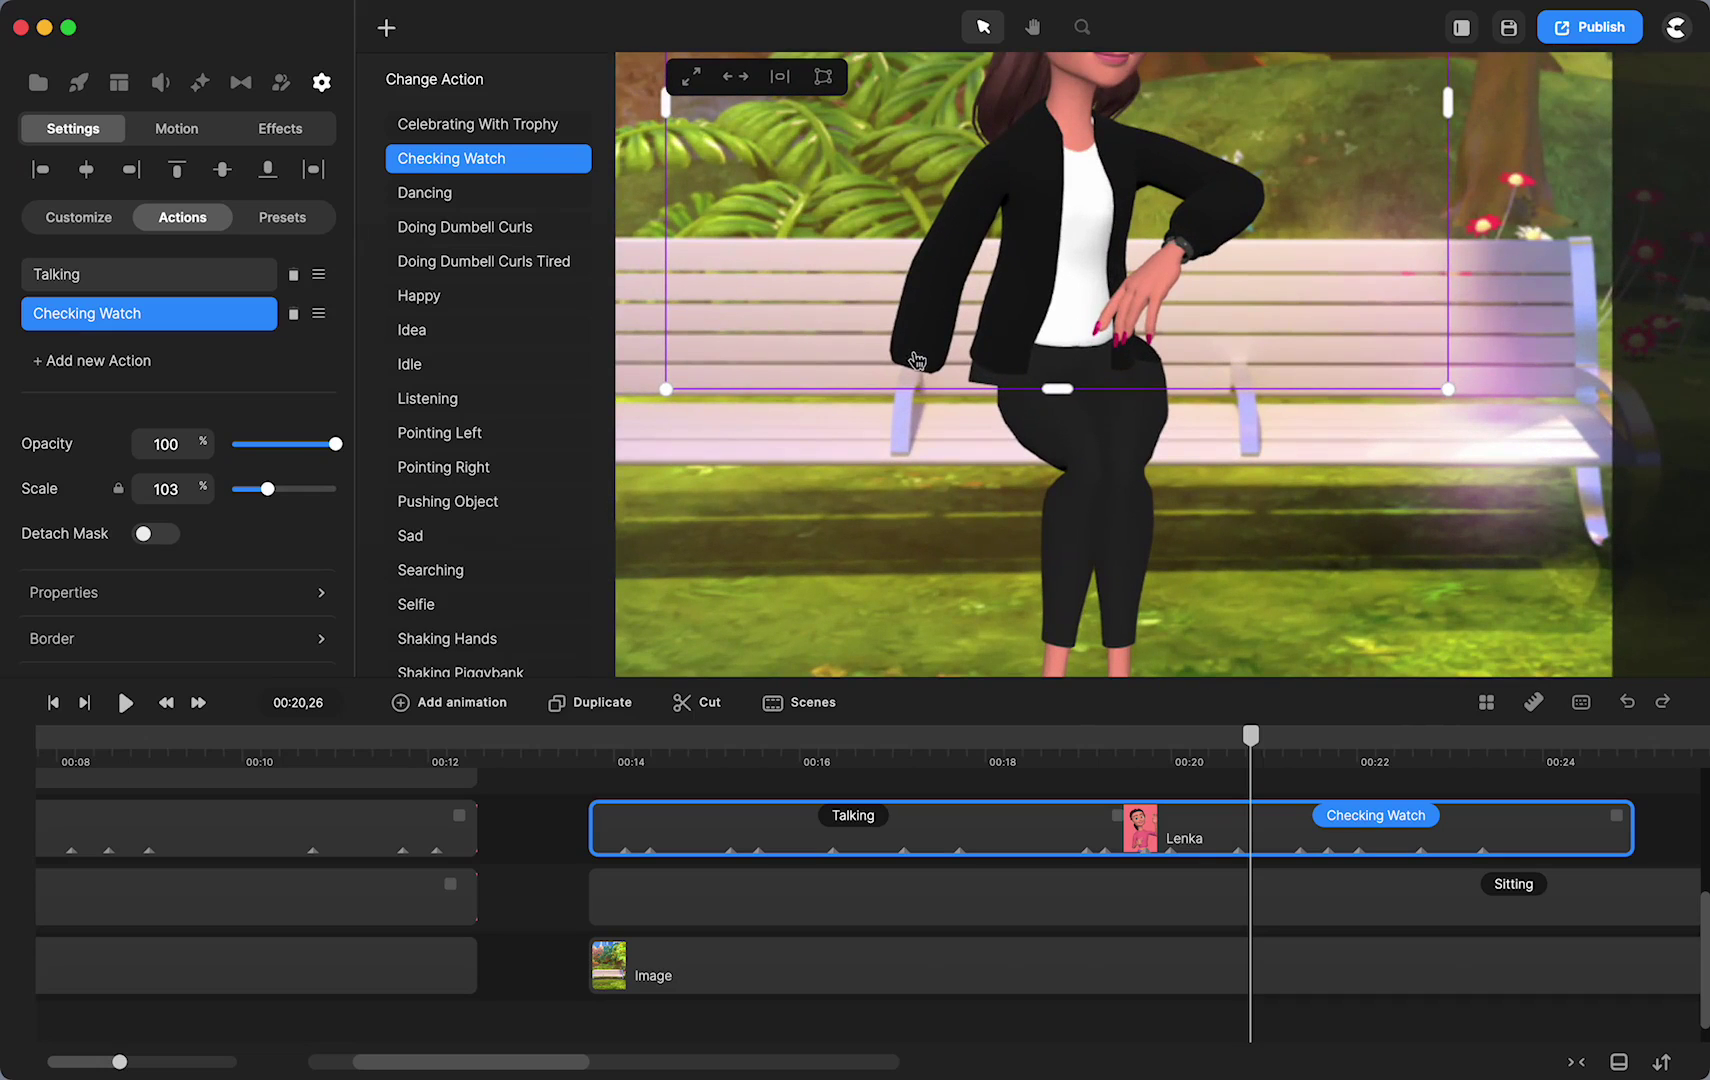
# Step: Try detaching and lowering the mask, then undo it and turn Detach Mask back off
pyautogui.click(145, 536)
pyautogui.moveTo(1061, 390); pyautogui.dragTo(1066, 570)
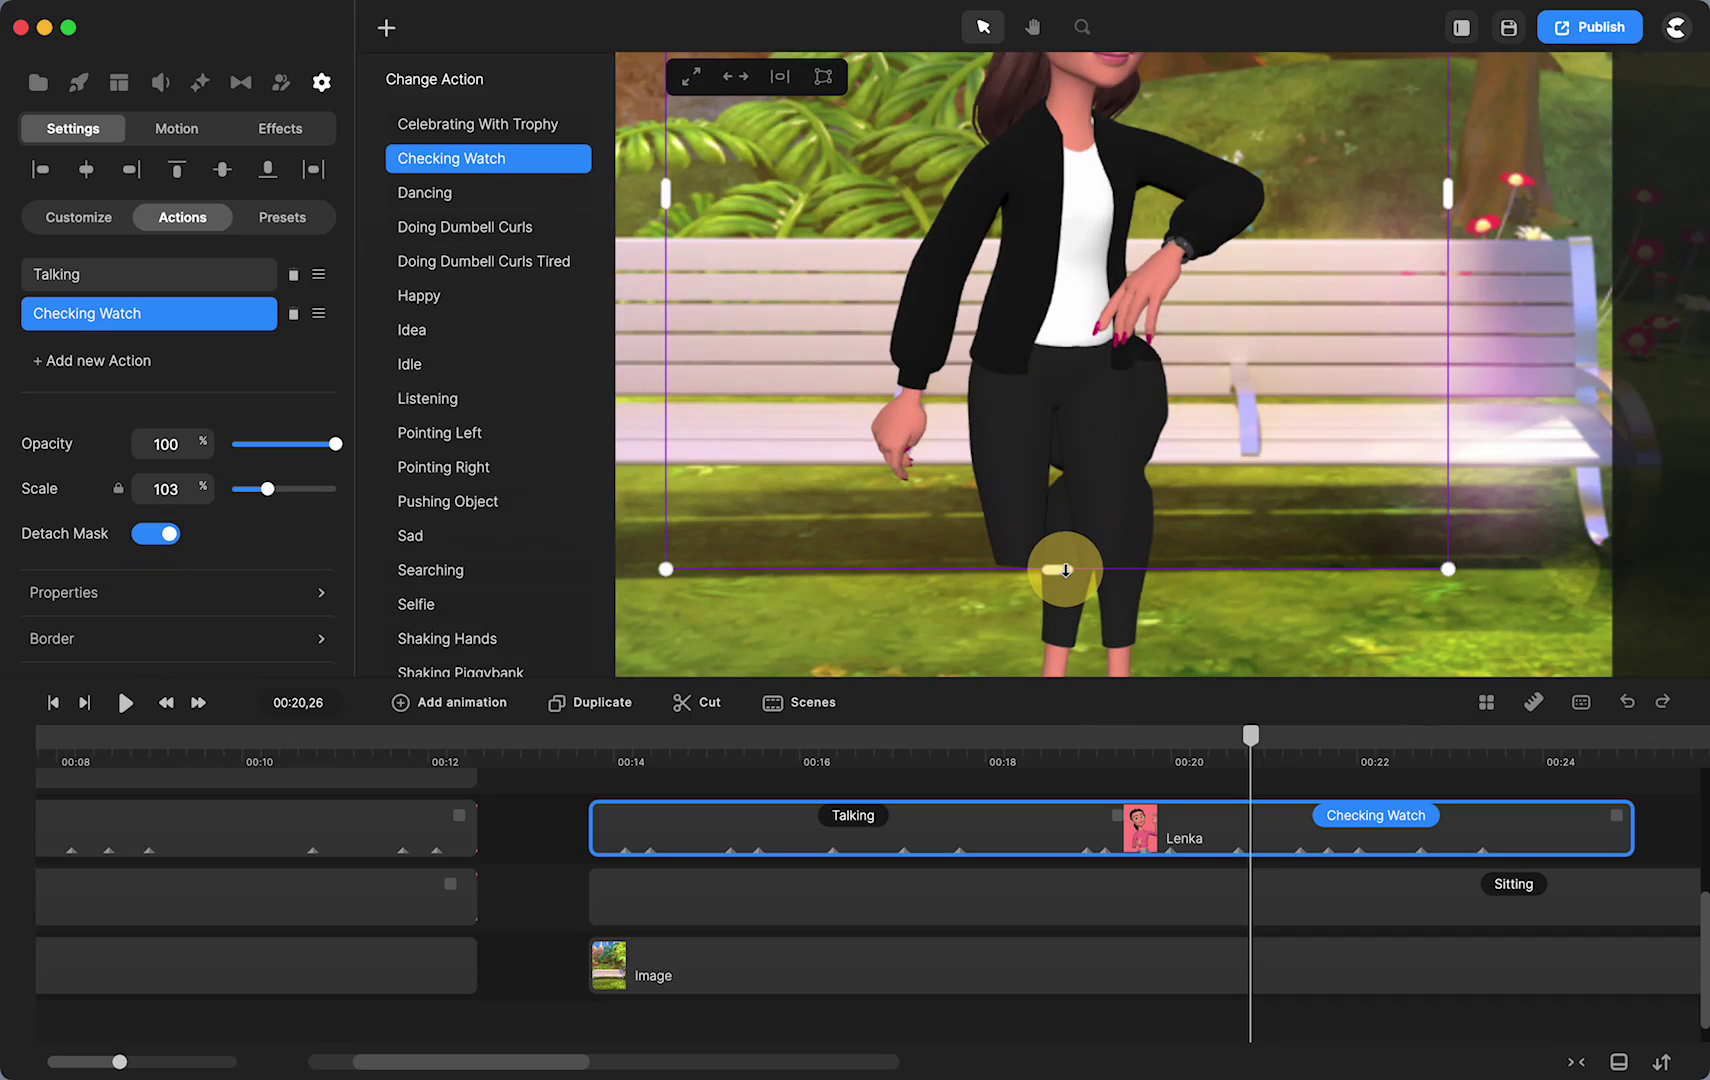
pyautogui.moveTo(1066, 570); pyautogui.dragTo(1063, 570)
pyautogui.press('super+z')
pyautogui.press('super+z')
pyautogui.click(171, 538)
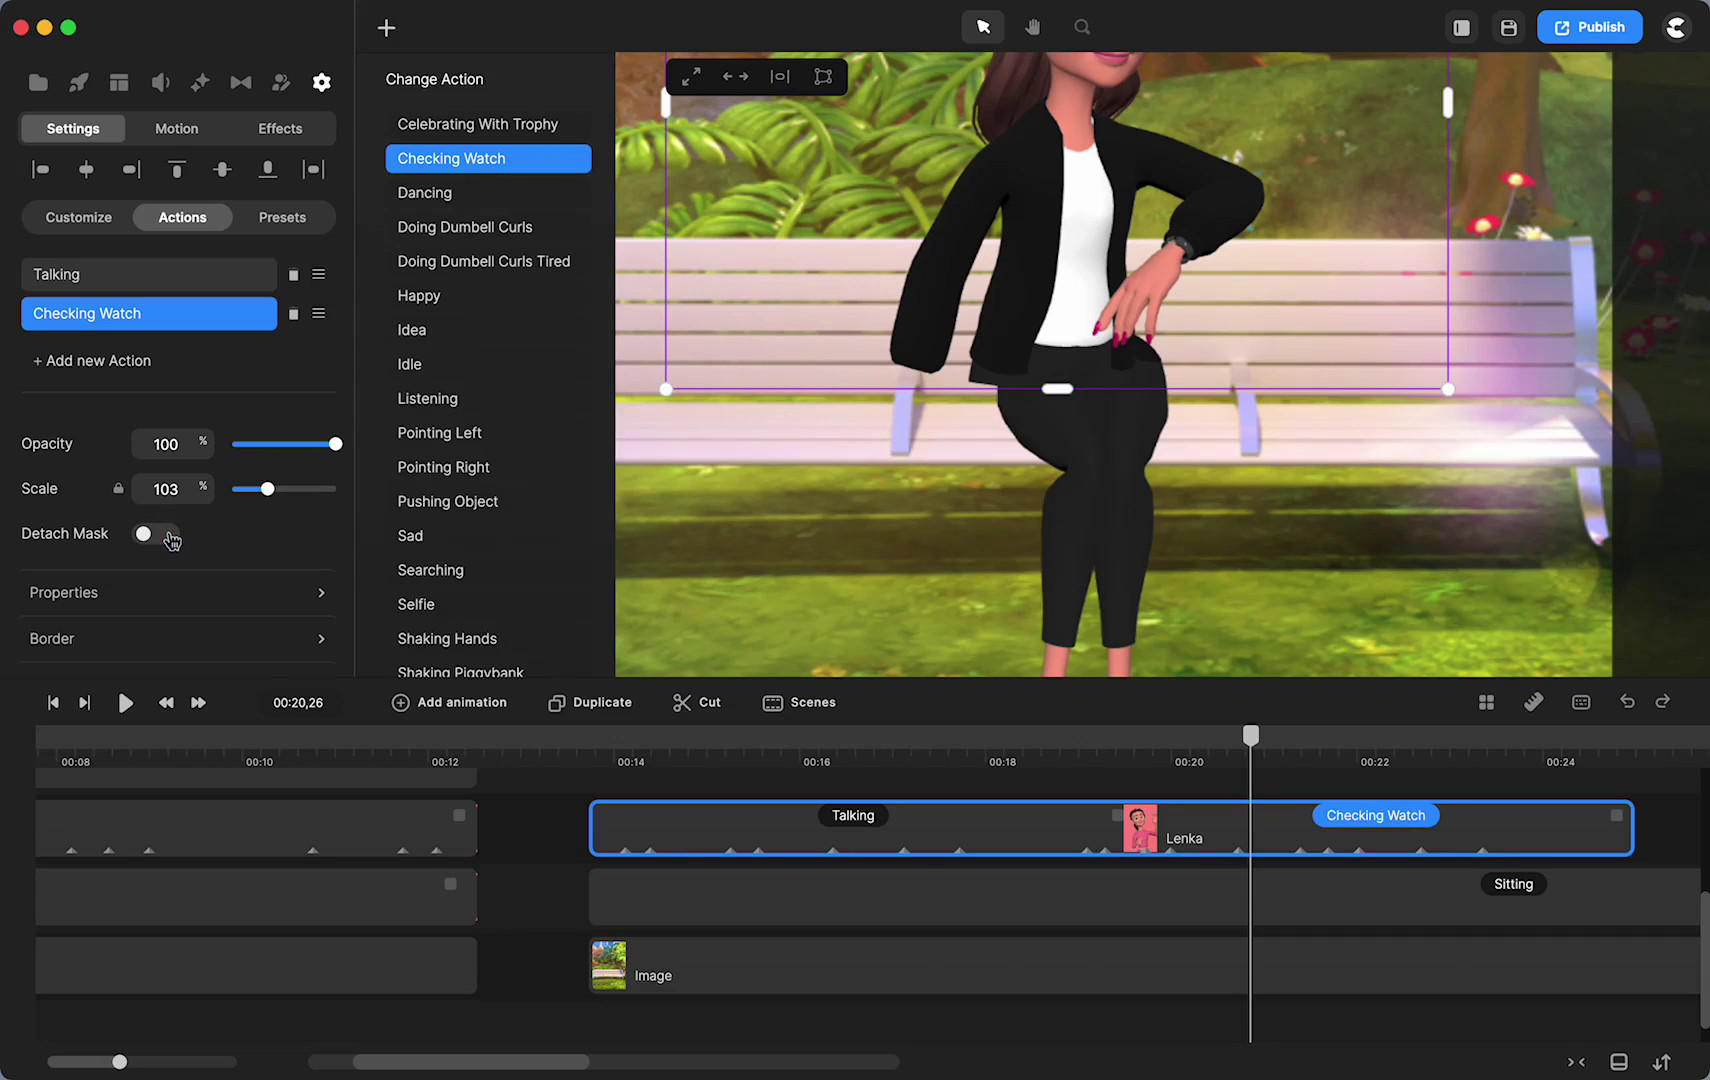
pyautogui.press('super+0')
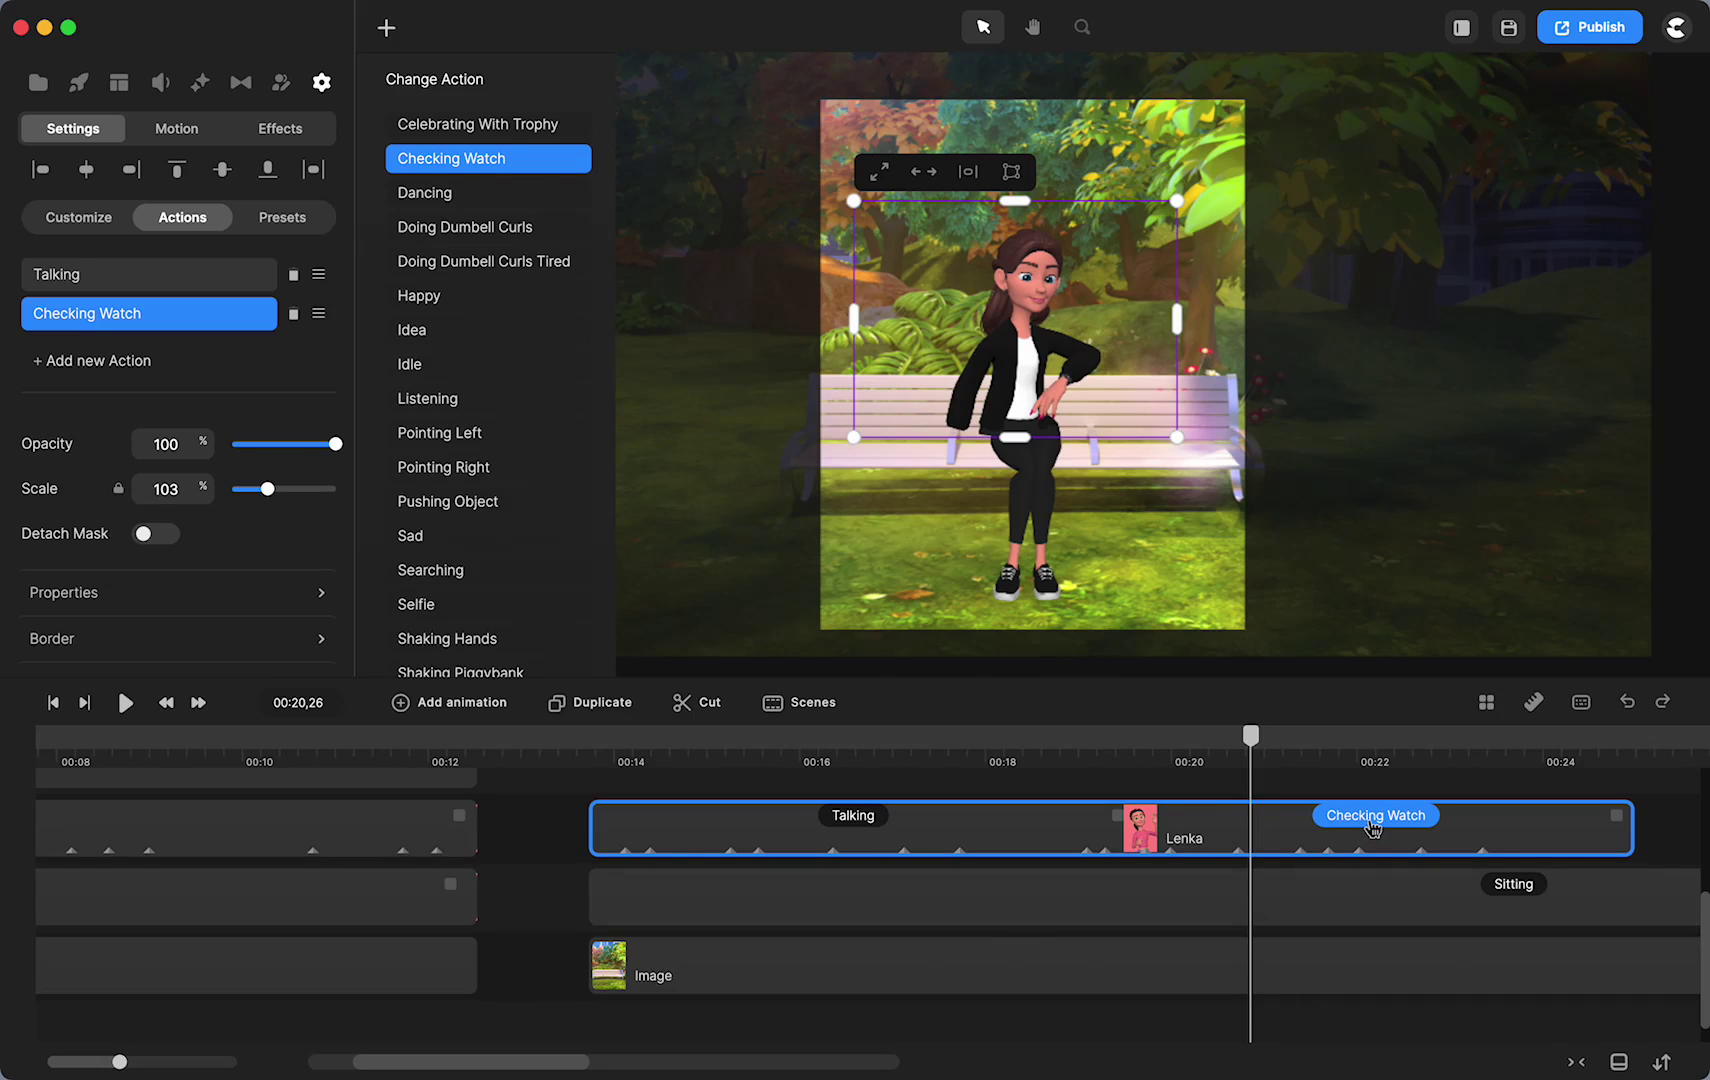
pyautogui.press('super+z')
pyautogui.press('super+z')
pyautogui.press('super+z')
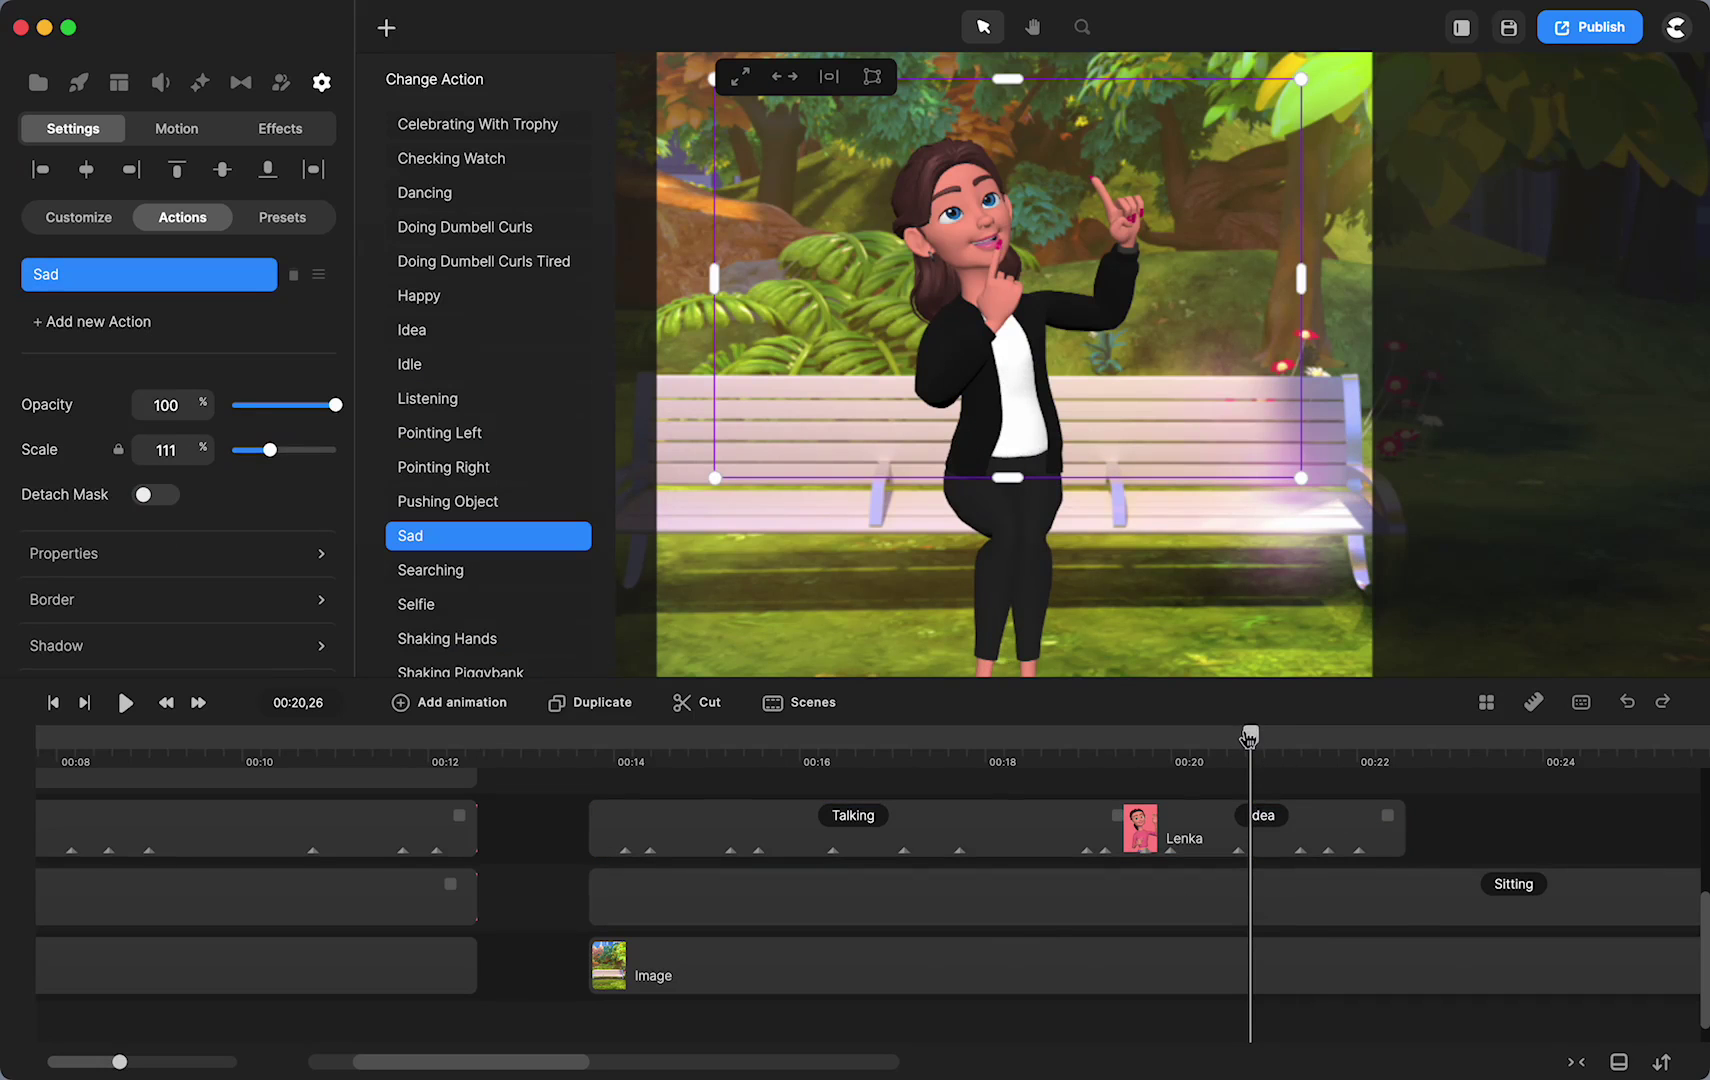
# Step: Delete the animation at the start of the upper-body clip near 00:14,12
pyautogui.moveTo(1251, 737); pyautogui.dragTo(628, 800)
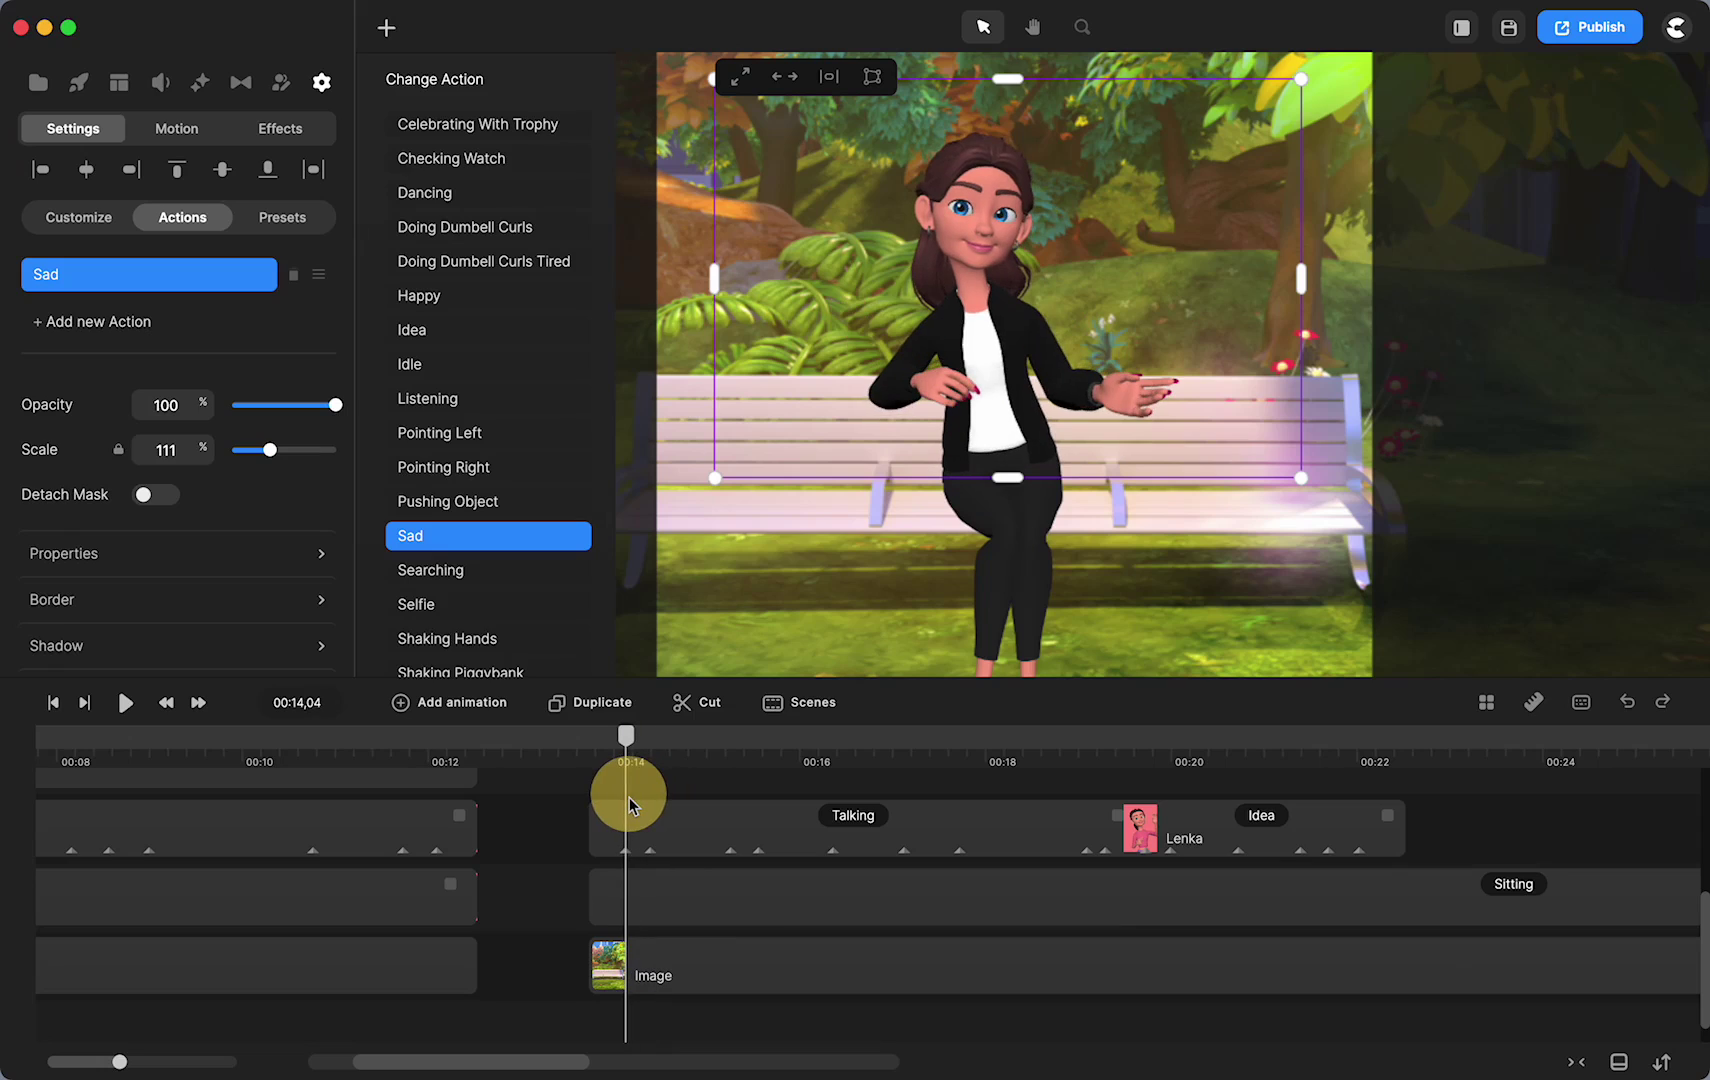
pyautogui.click(628, 852)
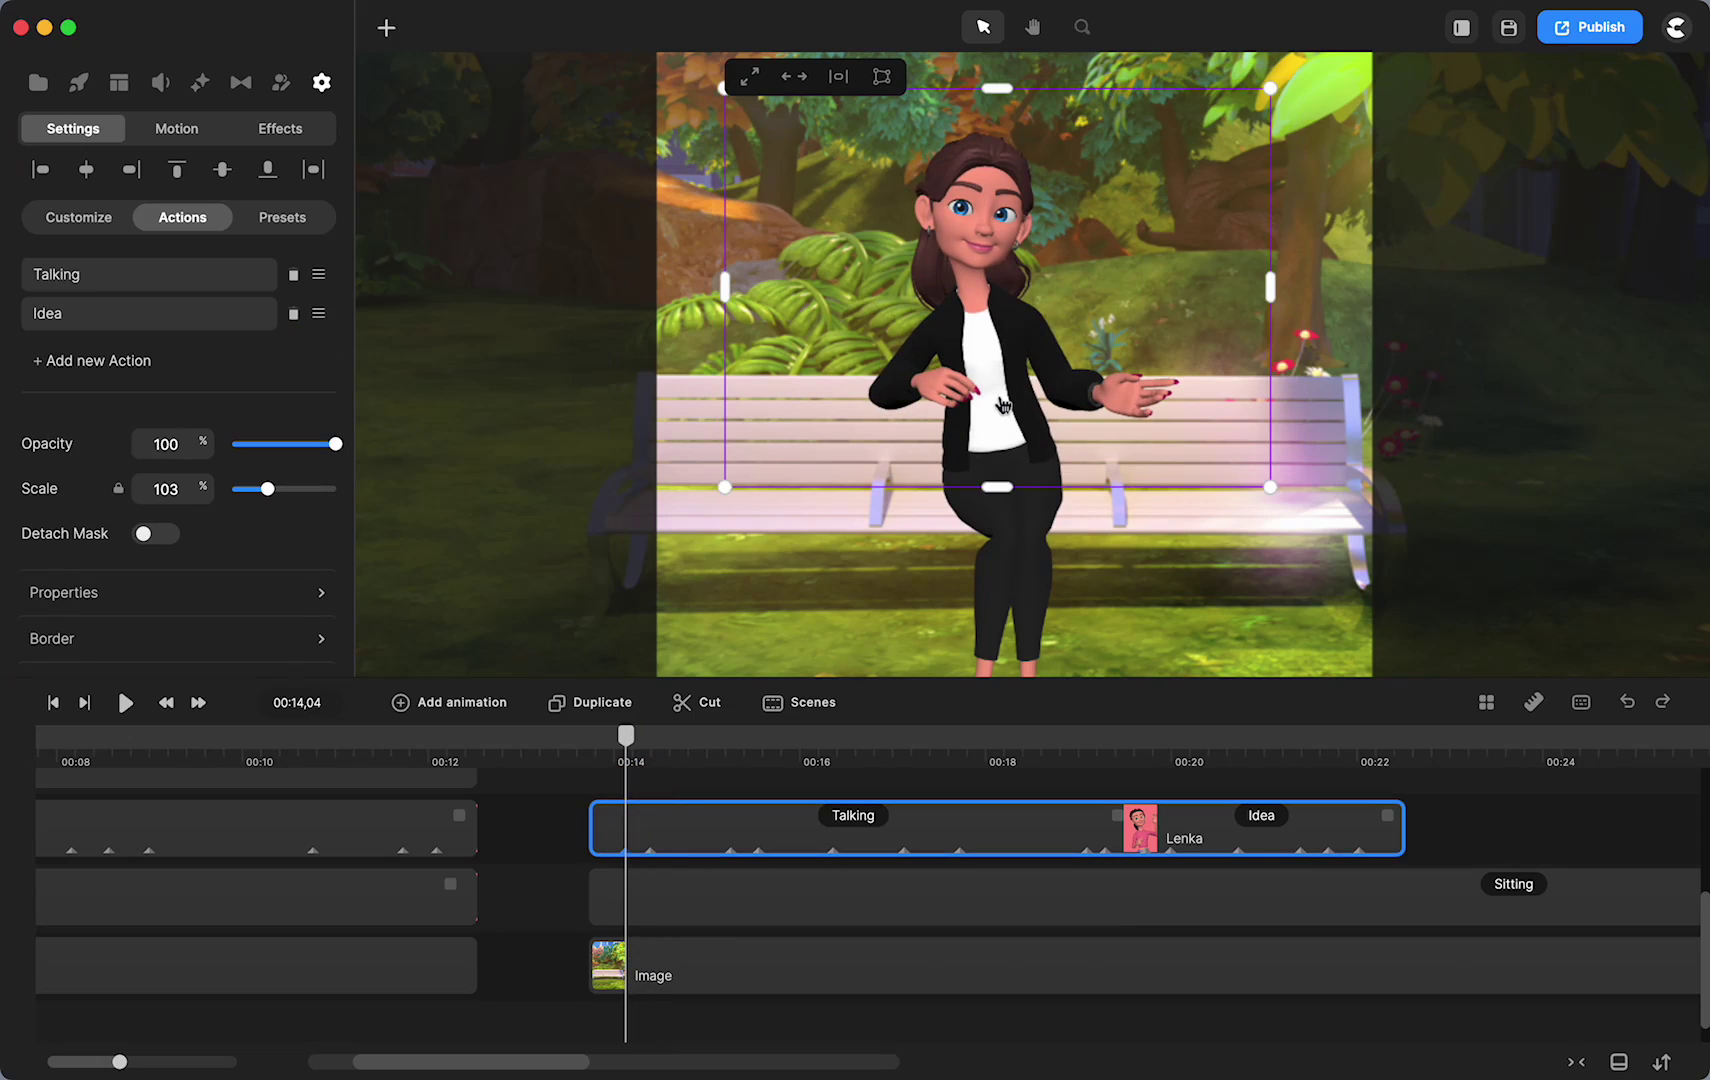
pyautogui.click(630, 737)
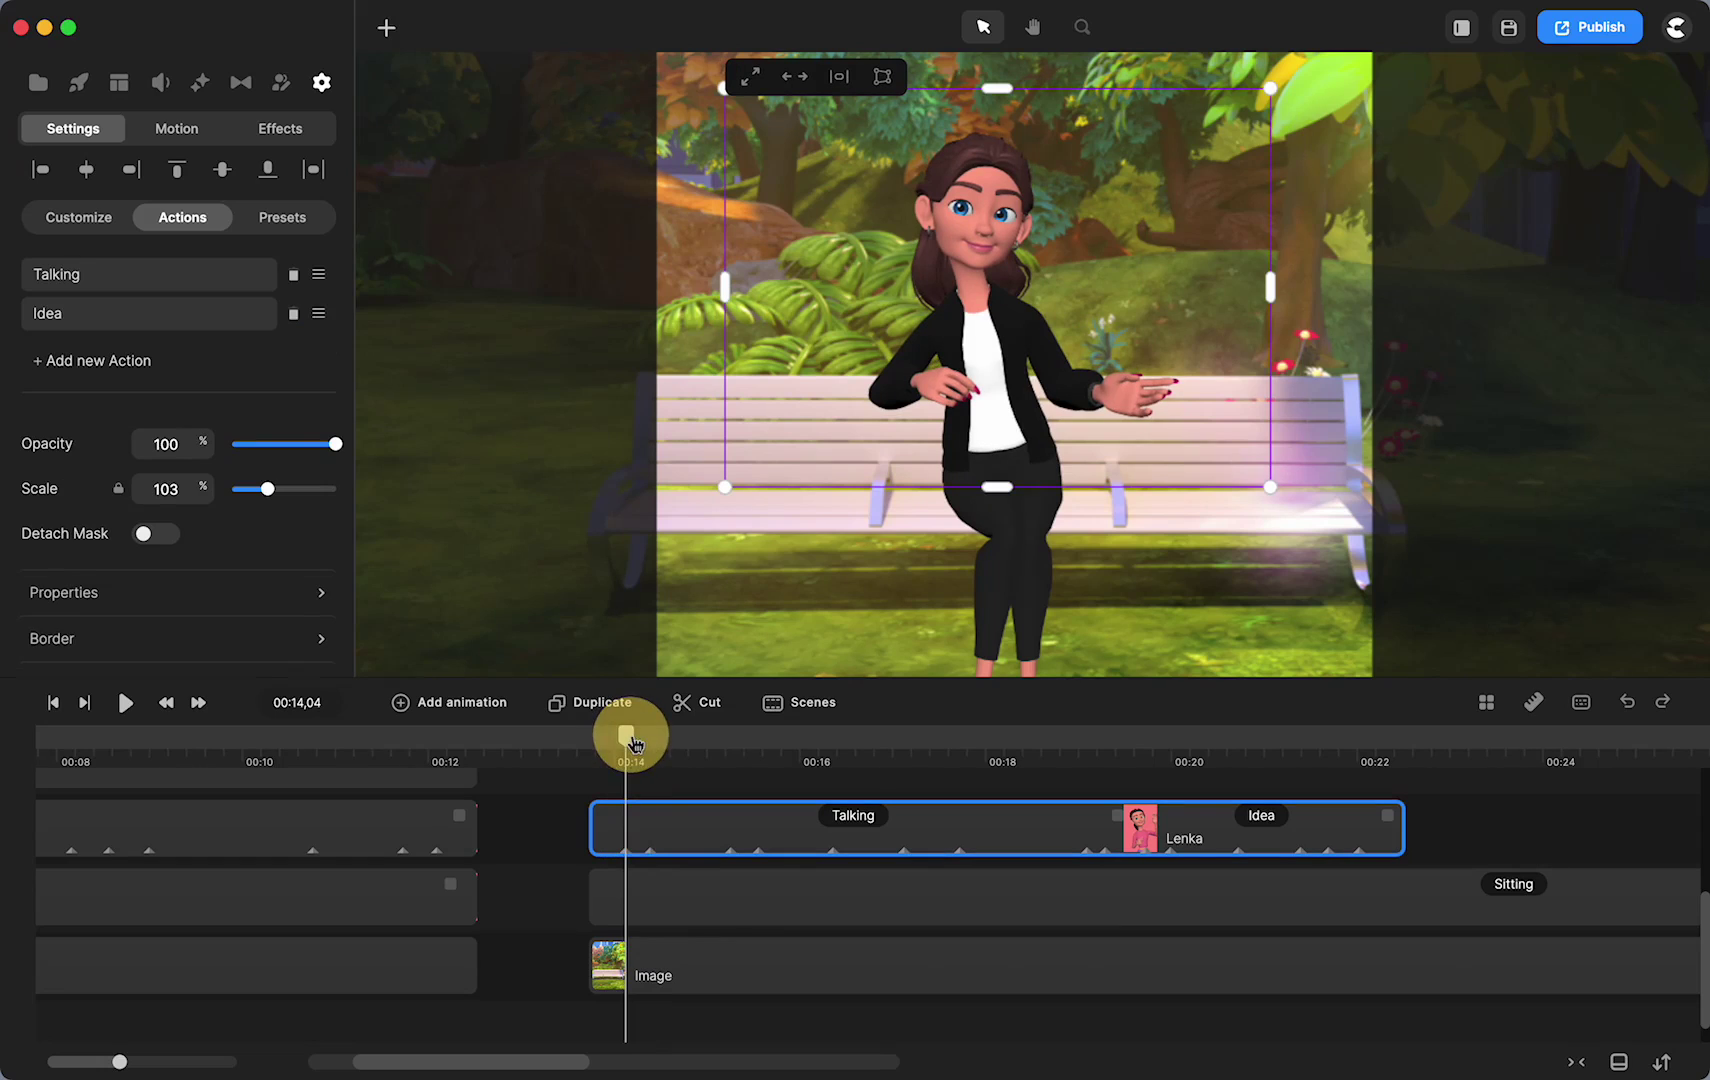
pyautogui.click(652, 852)
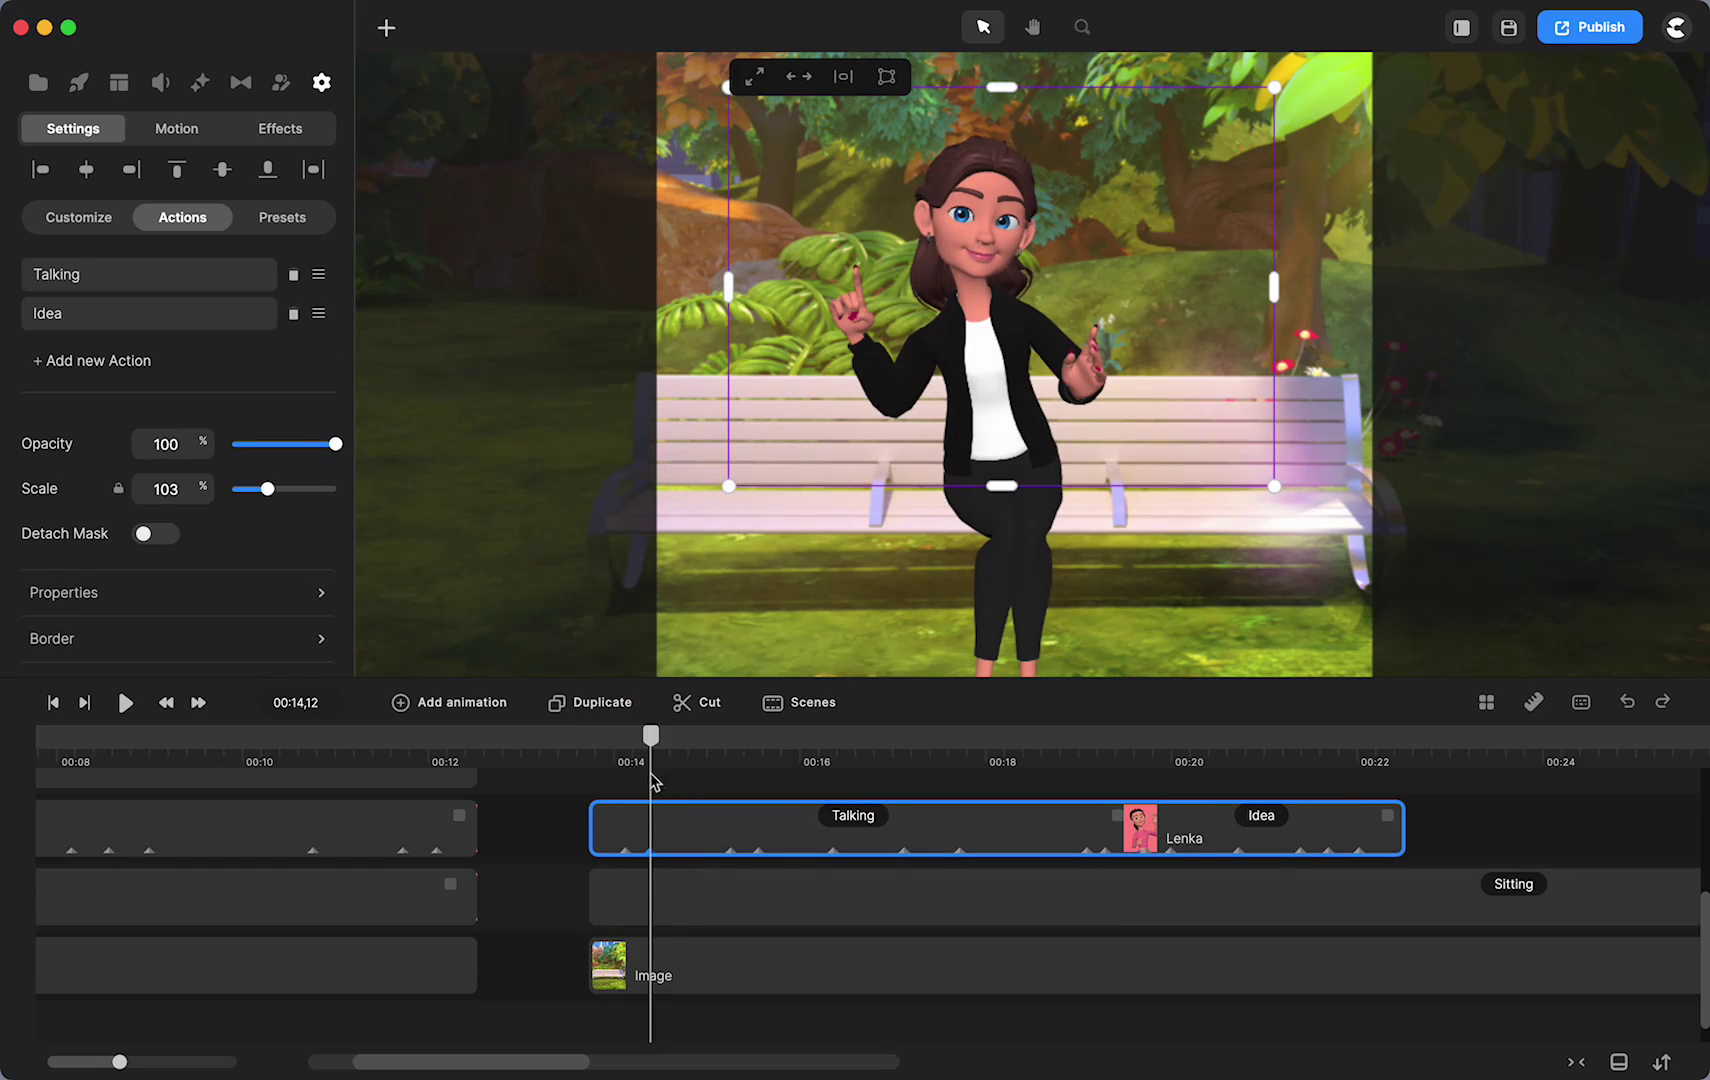
pyautogui.rightClick(625, 848)
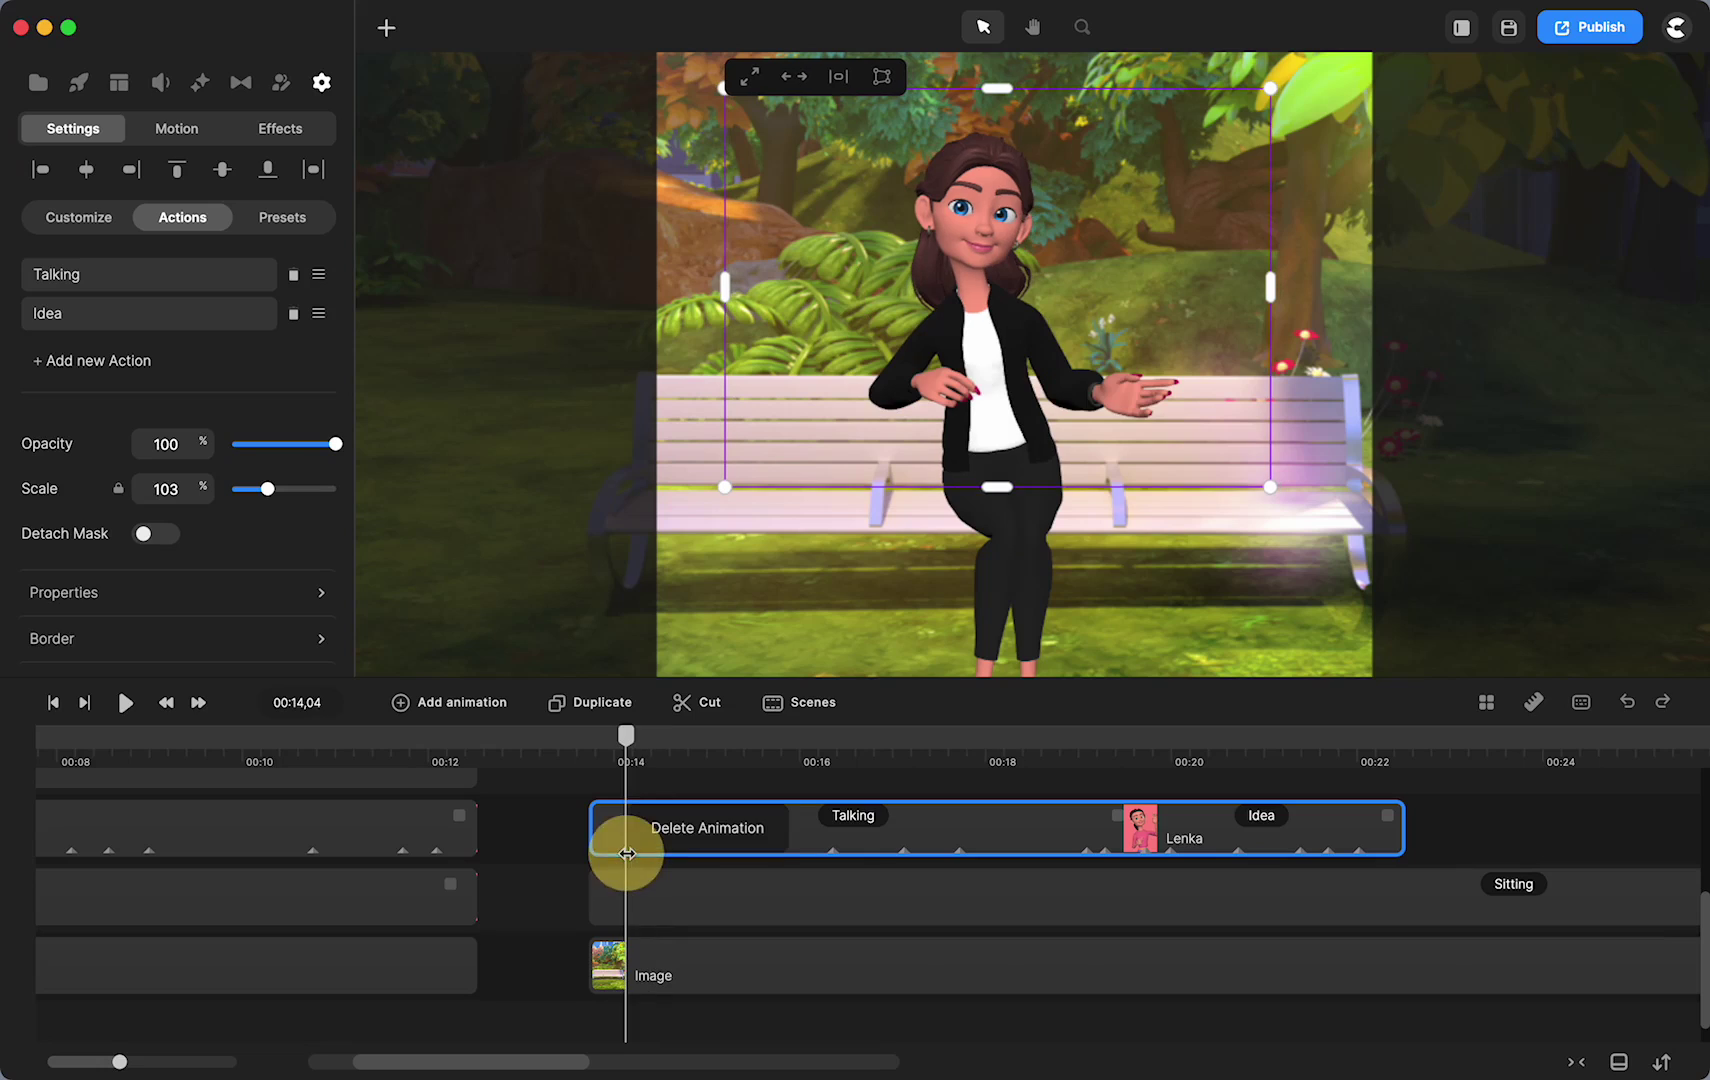
pyautogui.click(677, 835)
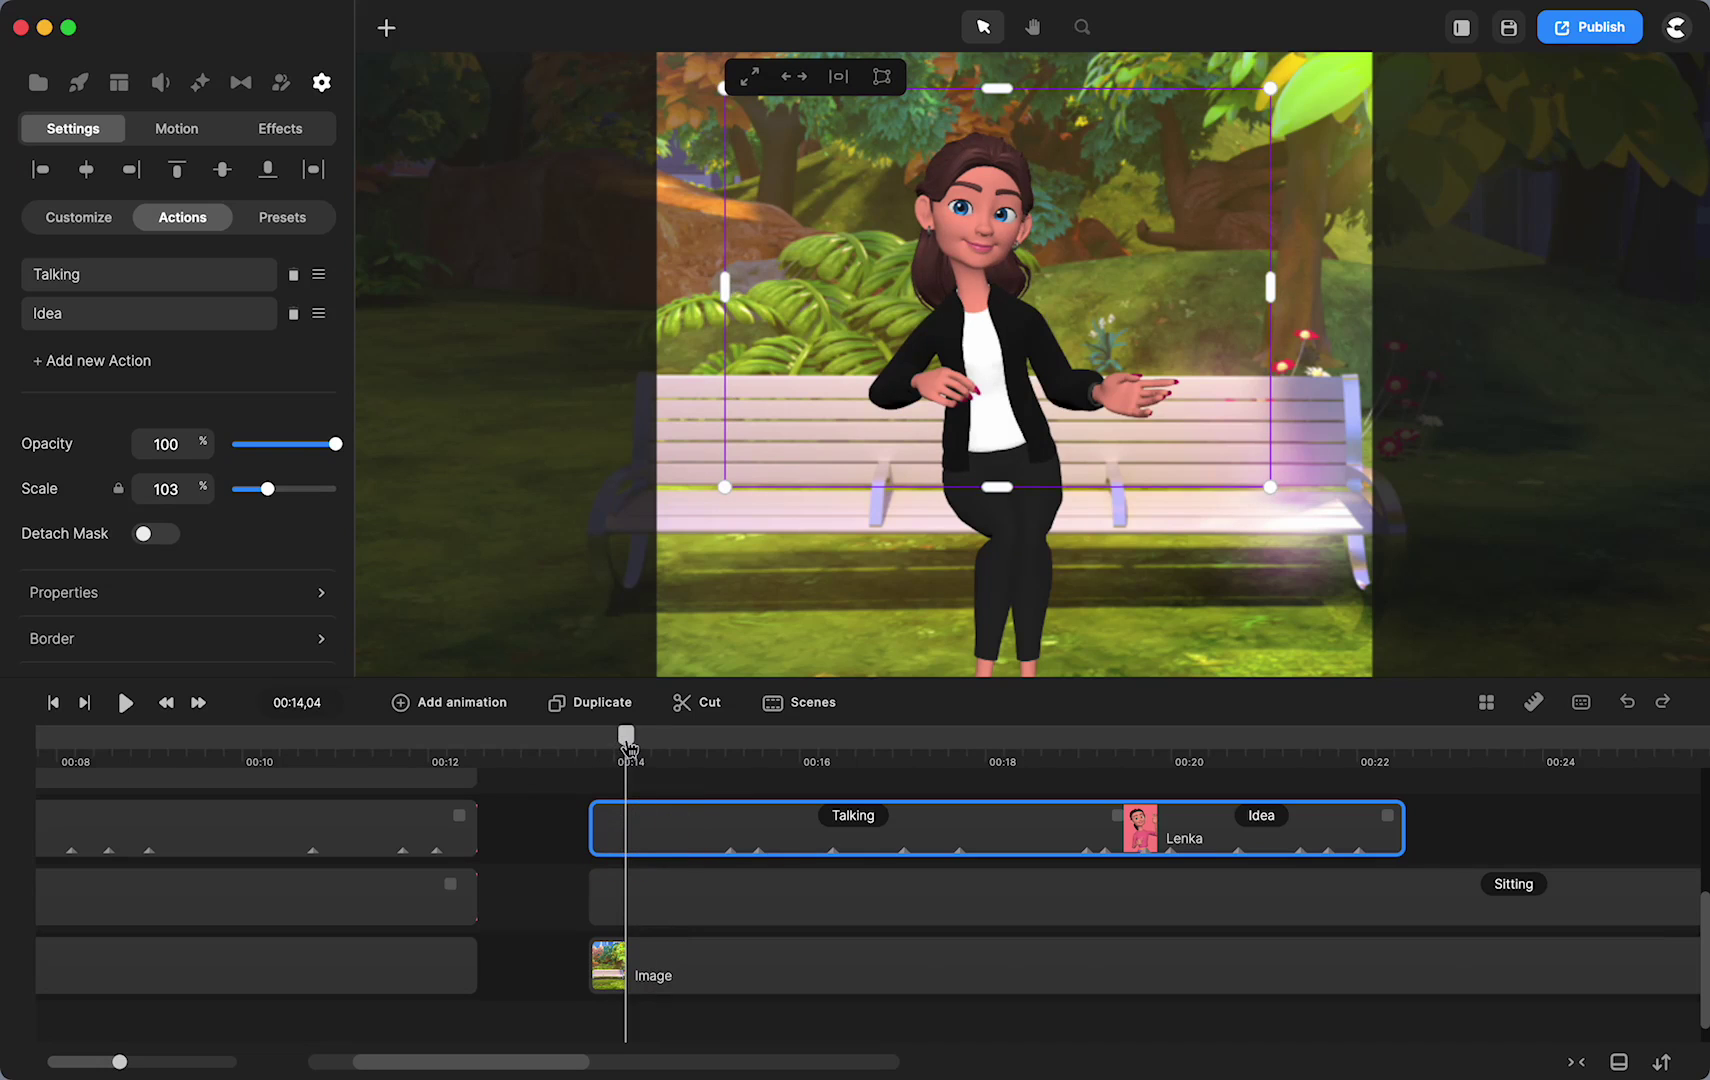
pyautogui.moveTo(626, 742); pyautogui.dragTo(692, 742)
# Step: Scrub to 00:14,01 to view the woman's hands-spread pose at the Talking clip's start
pyautogui.scroll(5, 963, 477)
pyautogui.scroll(-1, 963, 477)
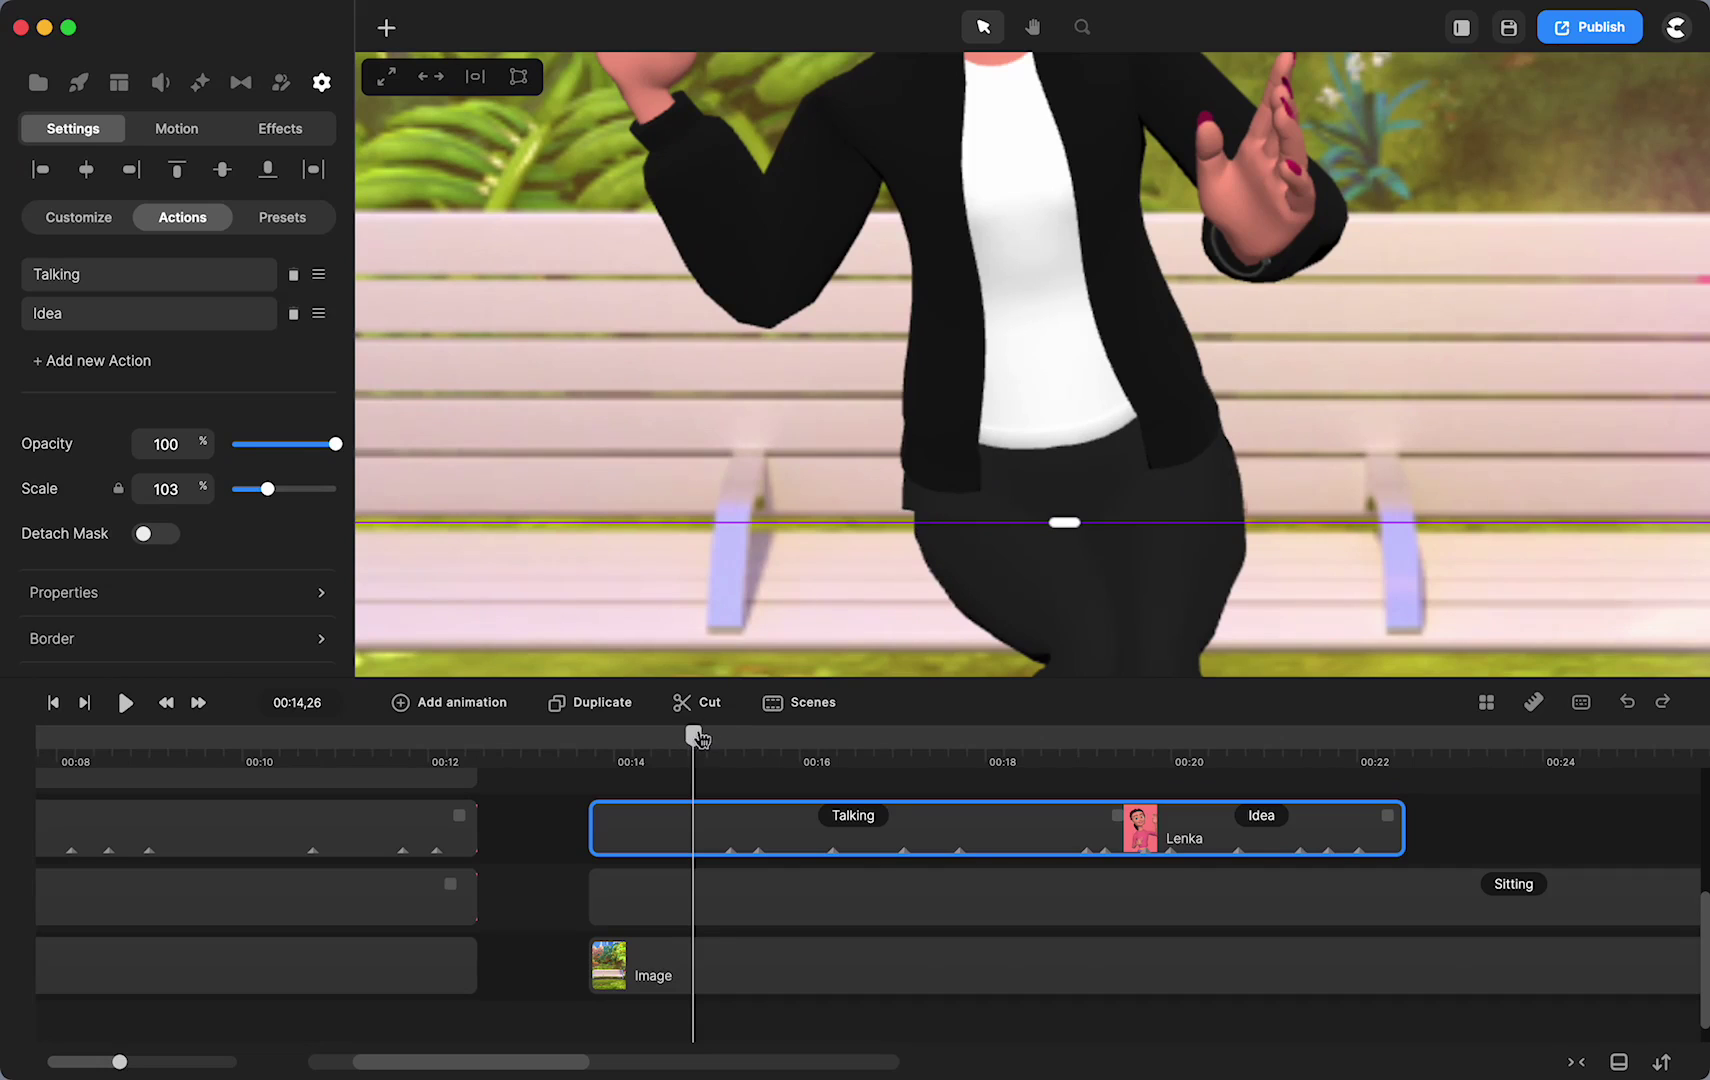
pyautogui.moveTo(700, 738); pyautogui.dragTo(604, 767)
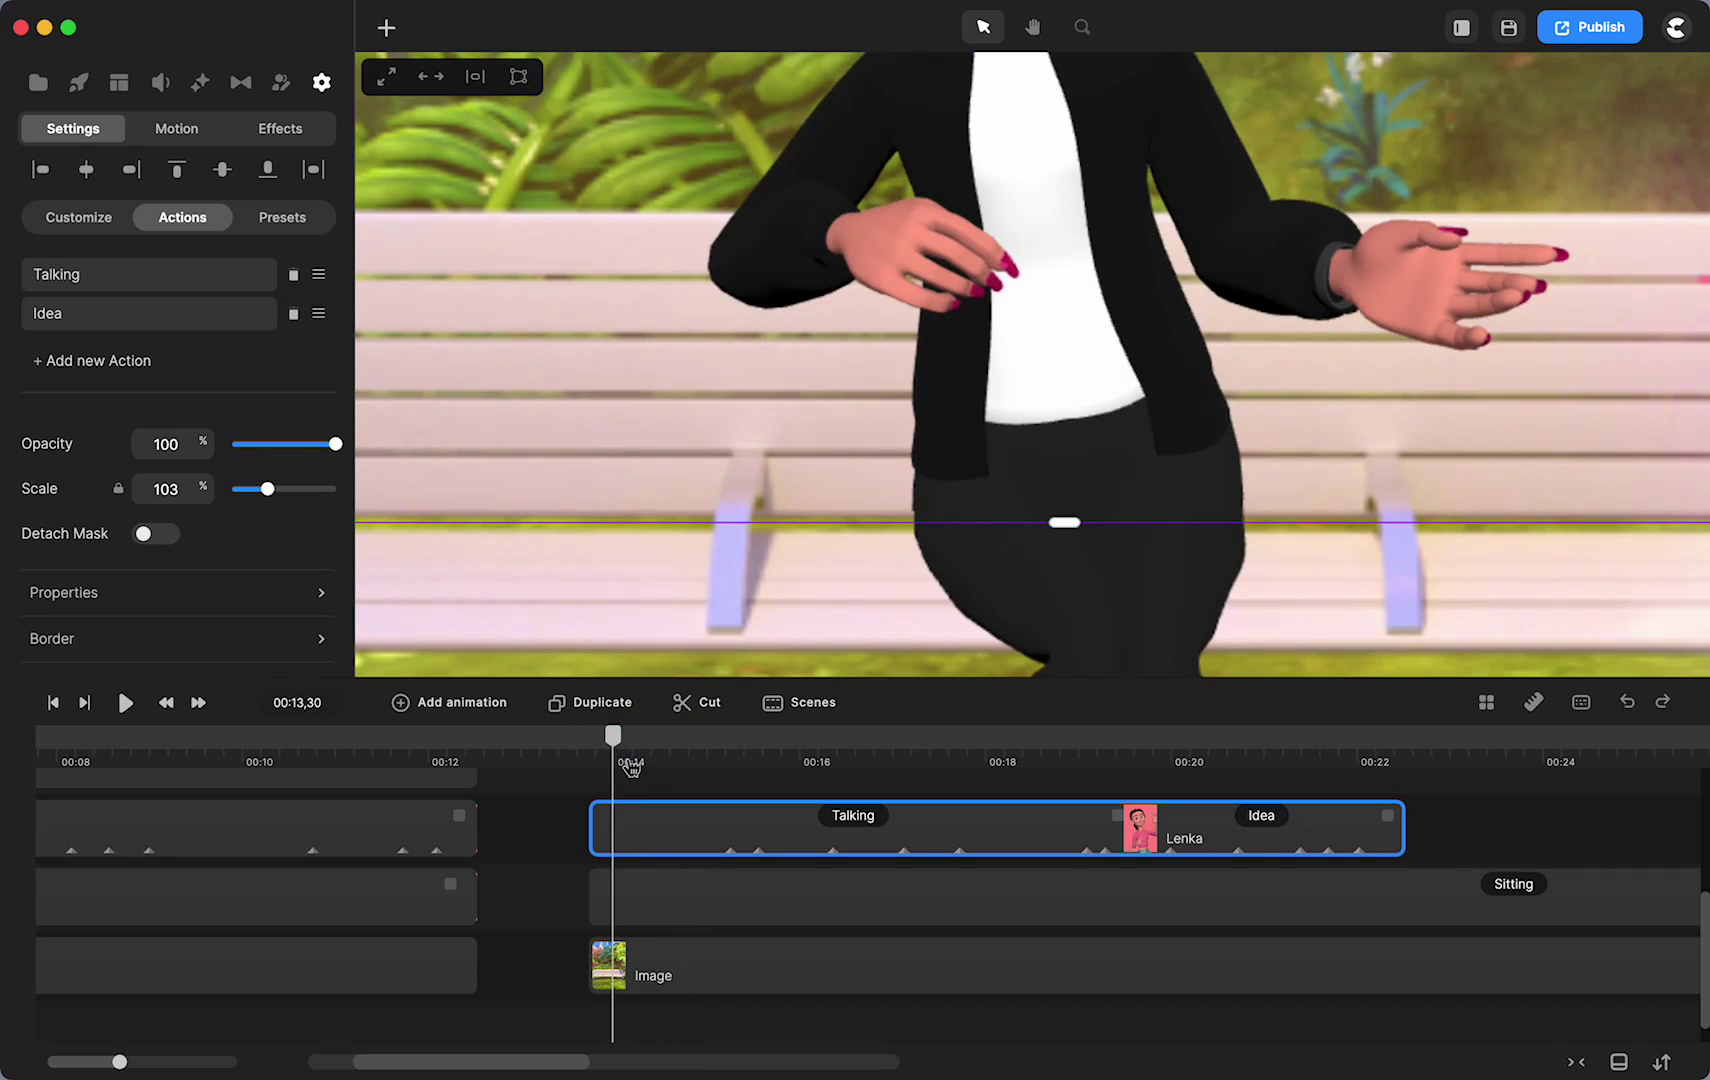
pyautogui.moveTo(613, 736)
pyautogui.mouseDown()
pyautogui.moveTo(649, 740)
pyautogui.moveTo(616, 758)
pyautogui.mouseUp()
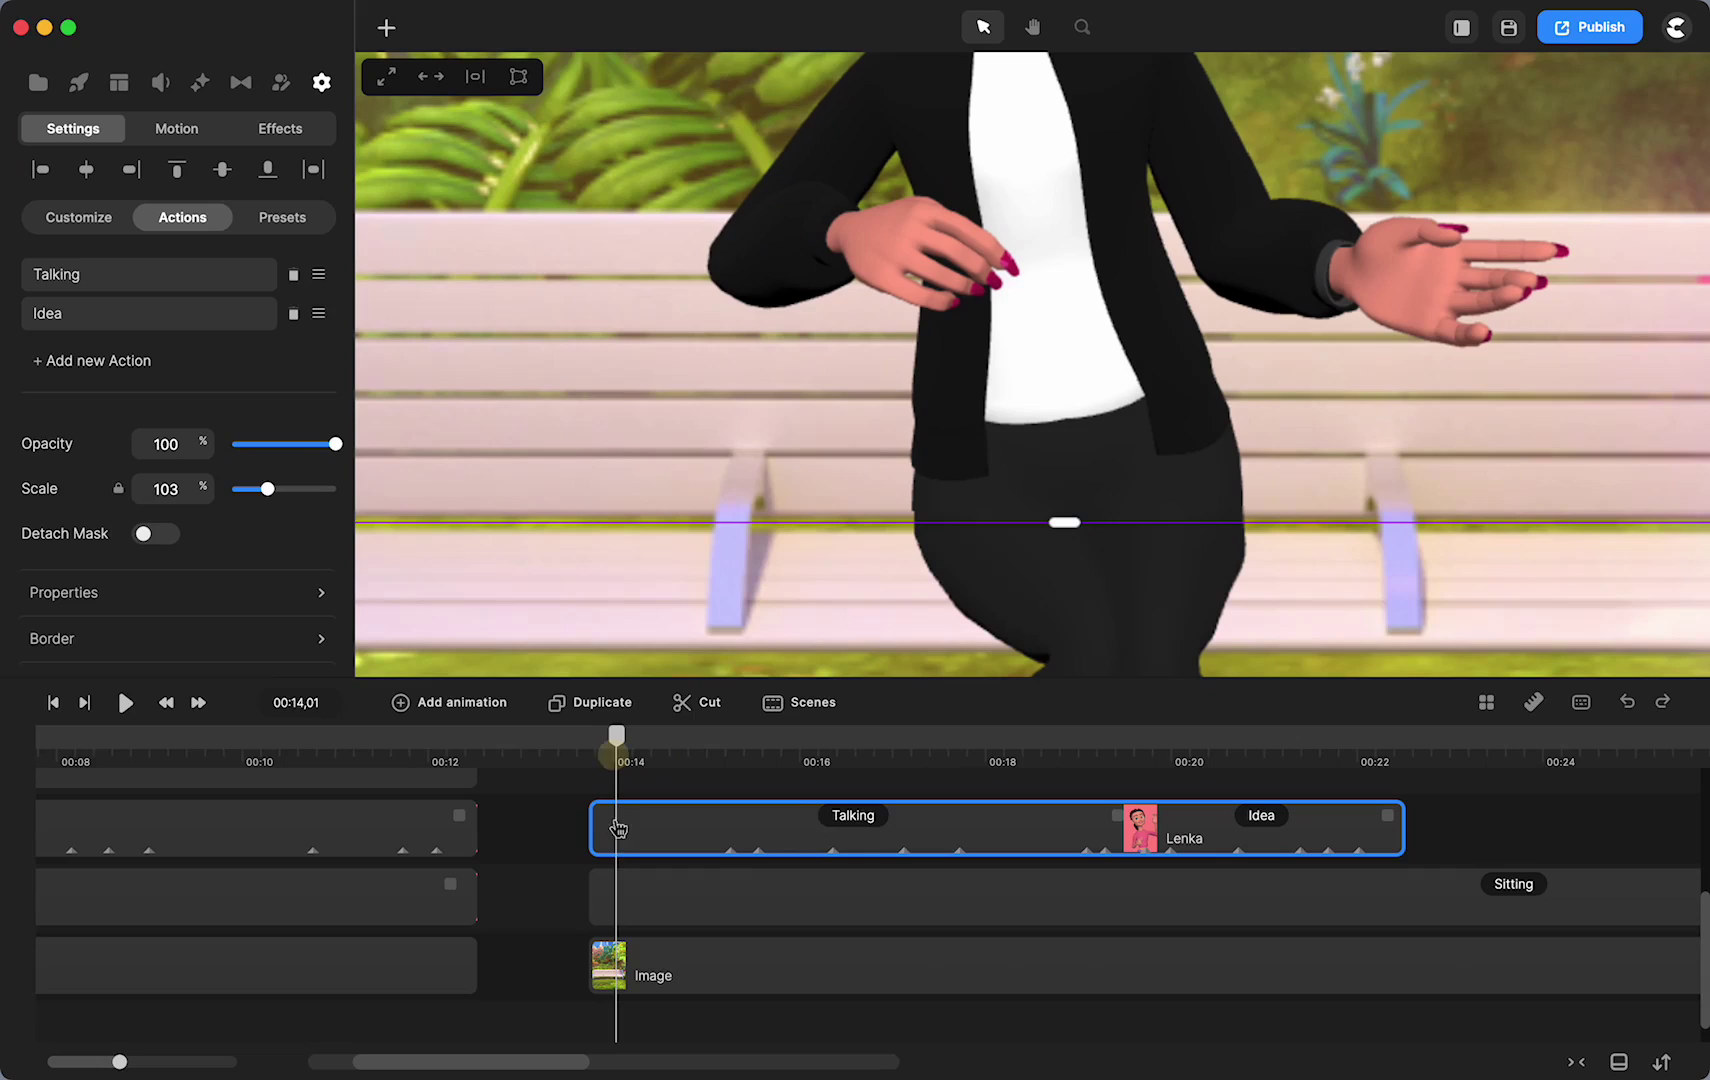
# Step: Add a Position animation to the character around 00:14
pyautogui.click(469, 710)
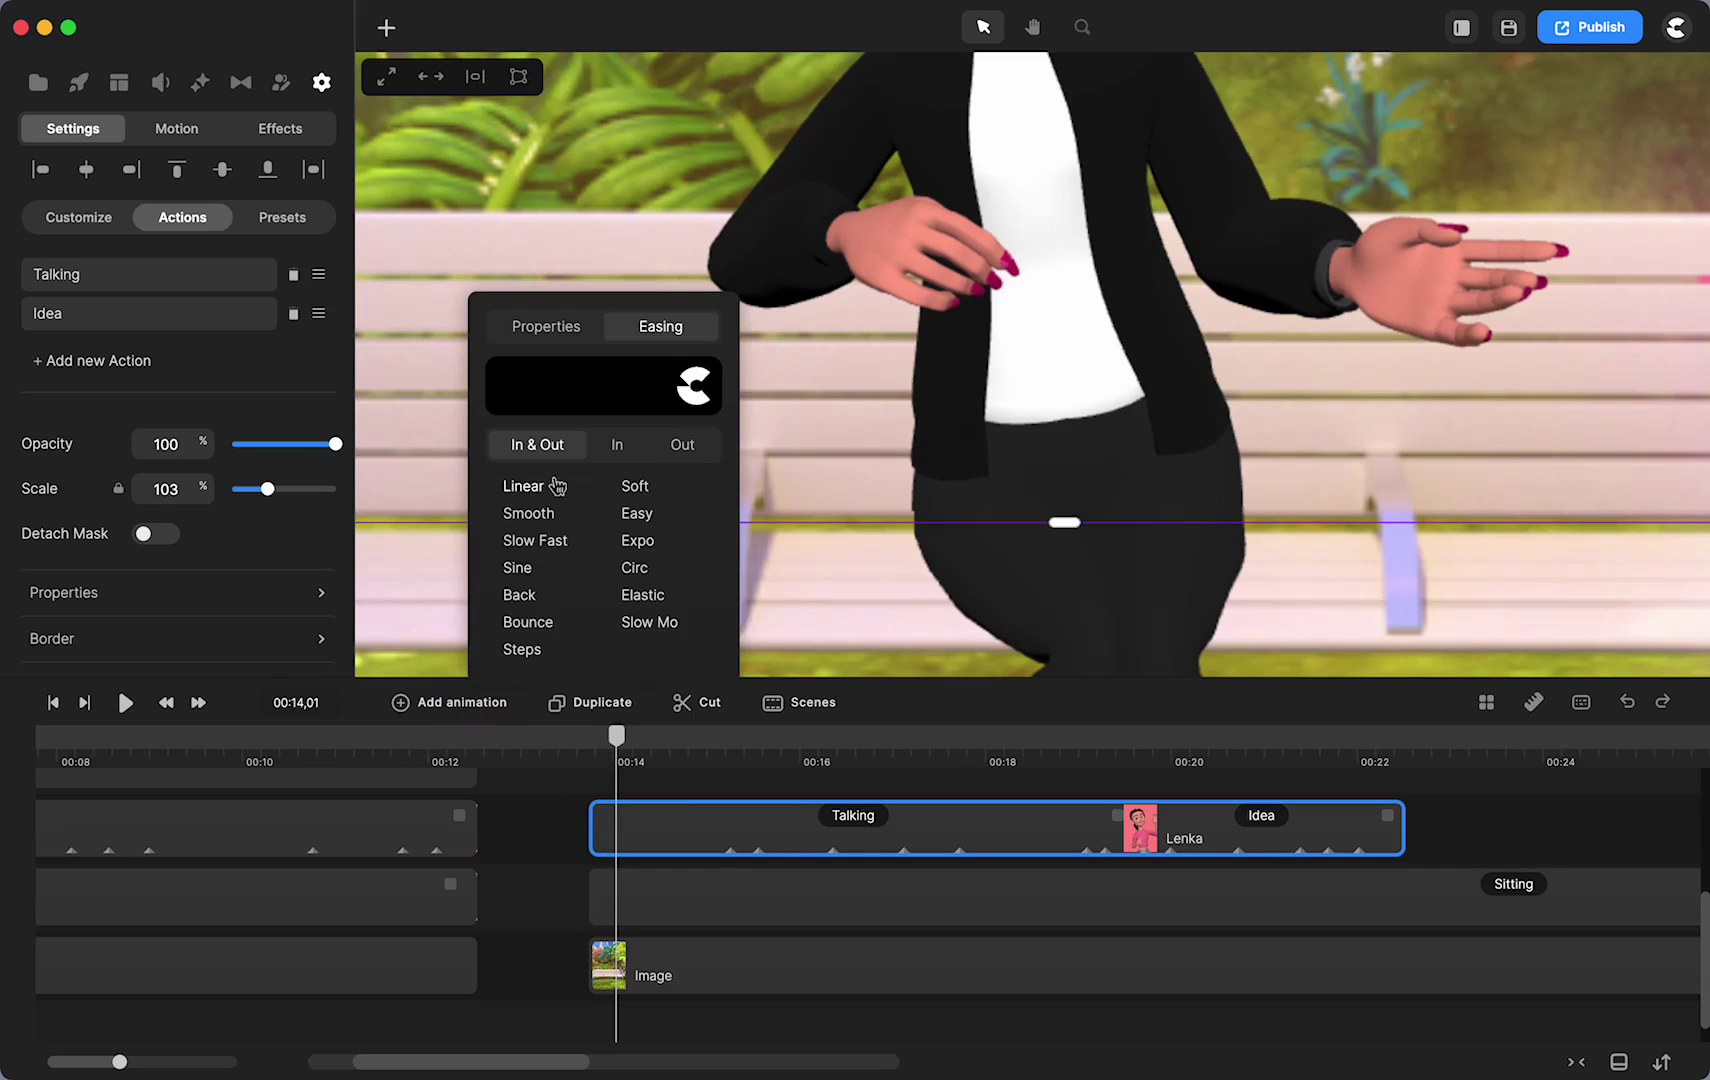
pyautogui.click(547, 325)
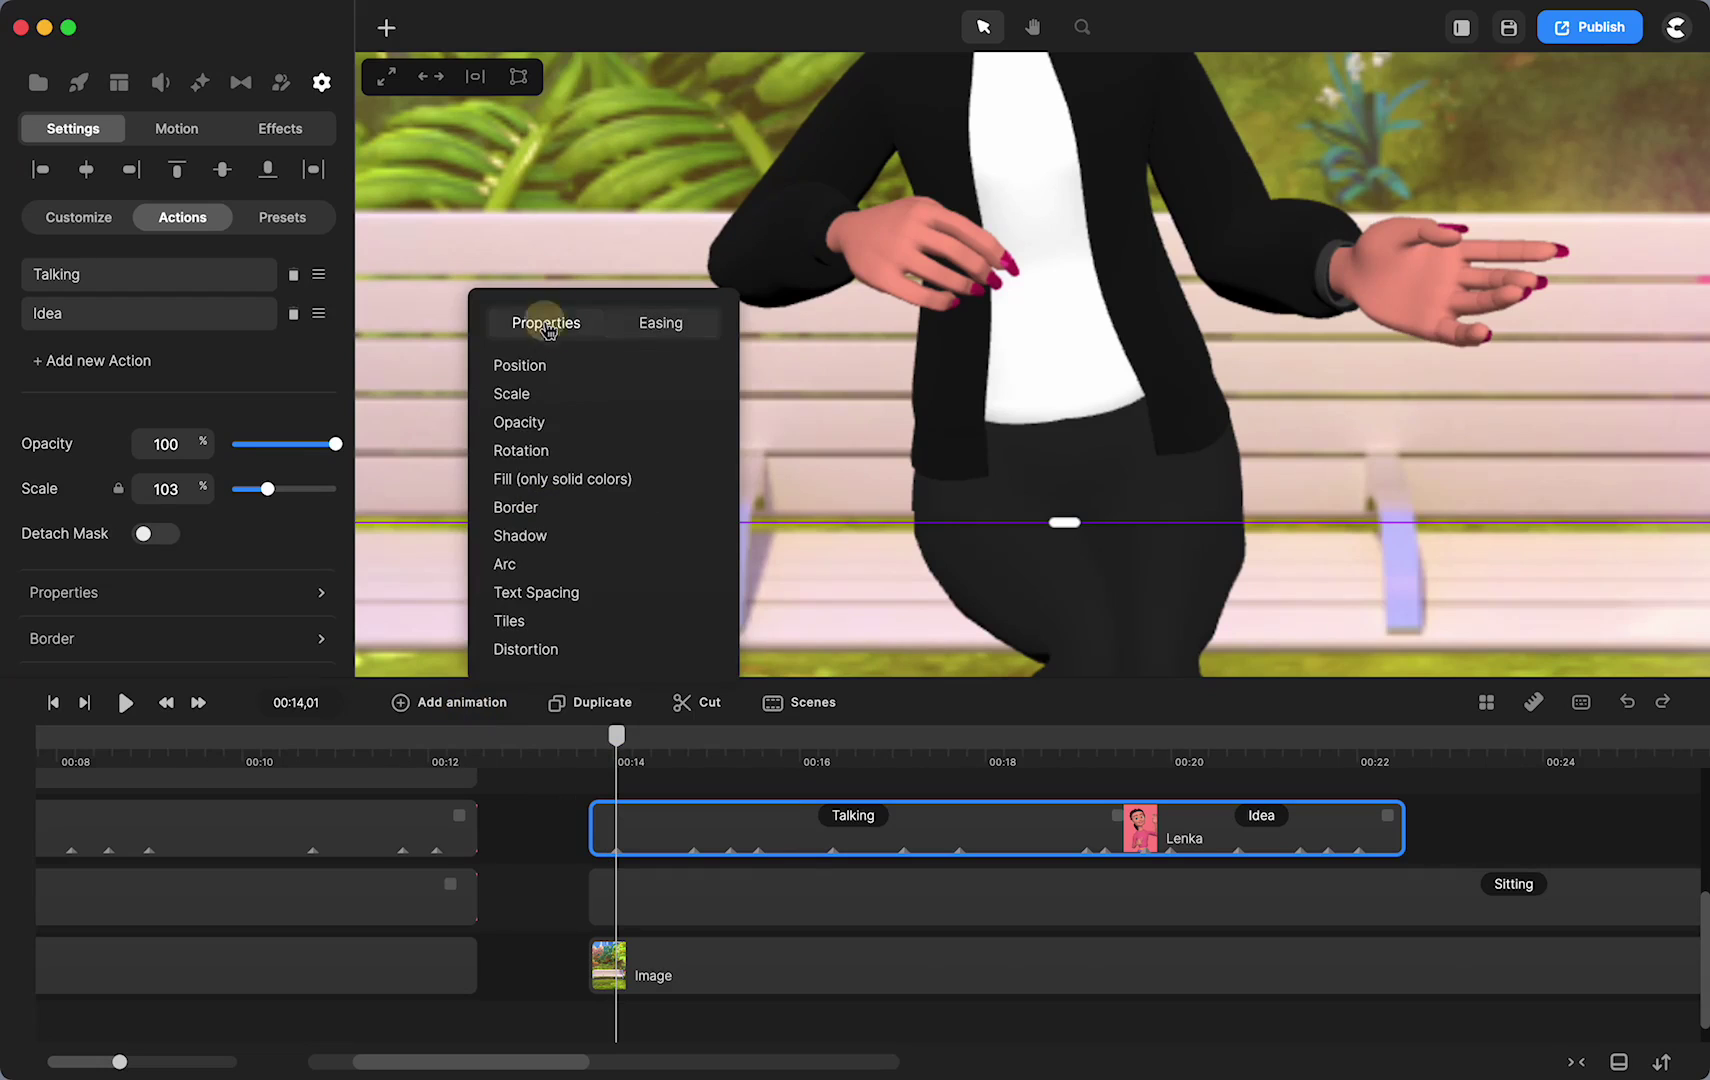
pyautogui.click(522, 368)
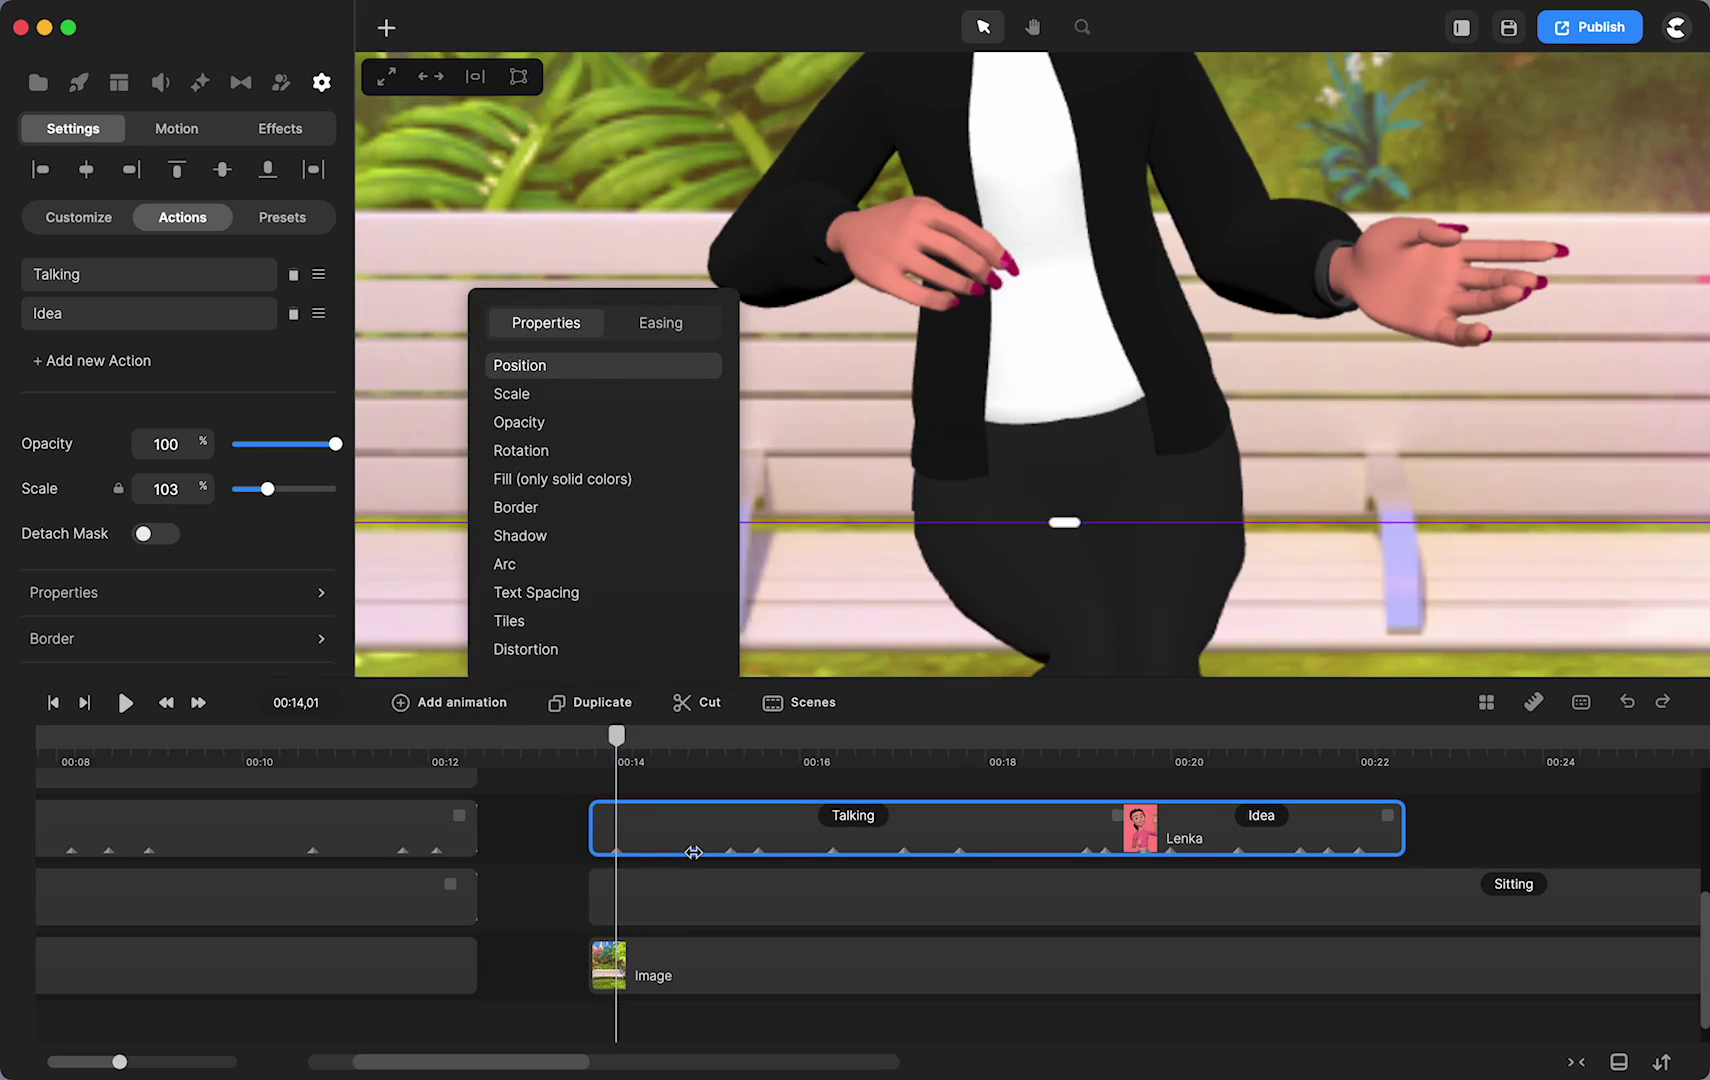
pyautogui.moveTo(693, 852); pyautogui.dragTo(638, 850)
pyautogui.moveTo(958, 469); pyautogui.dragTo(961, 460)
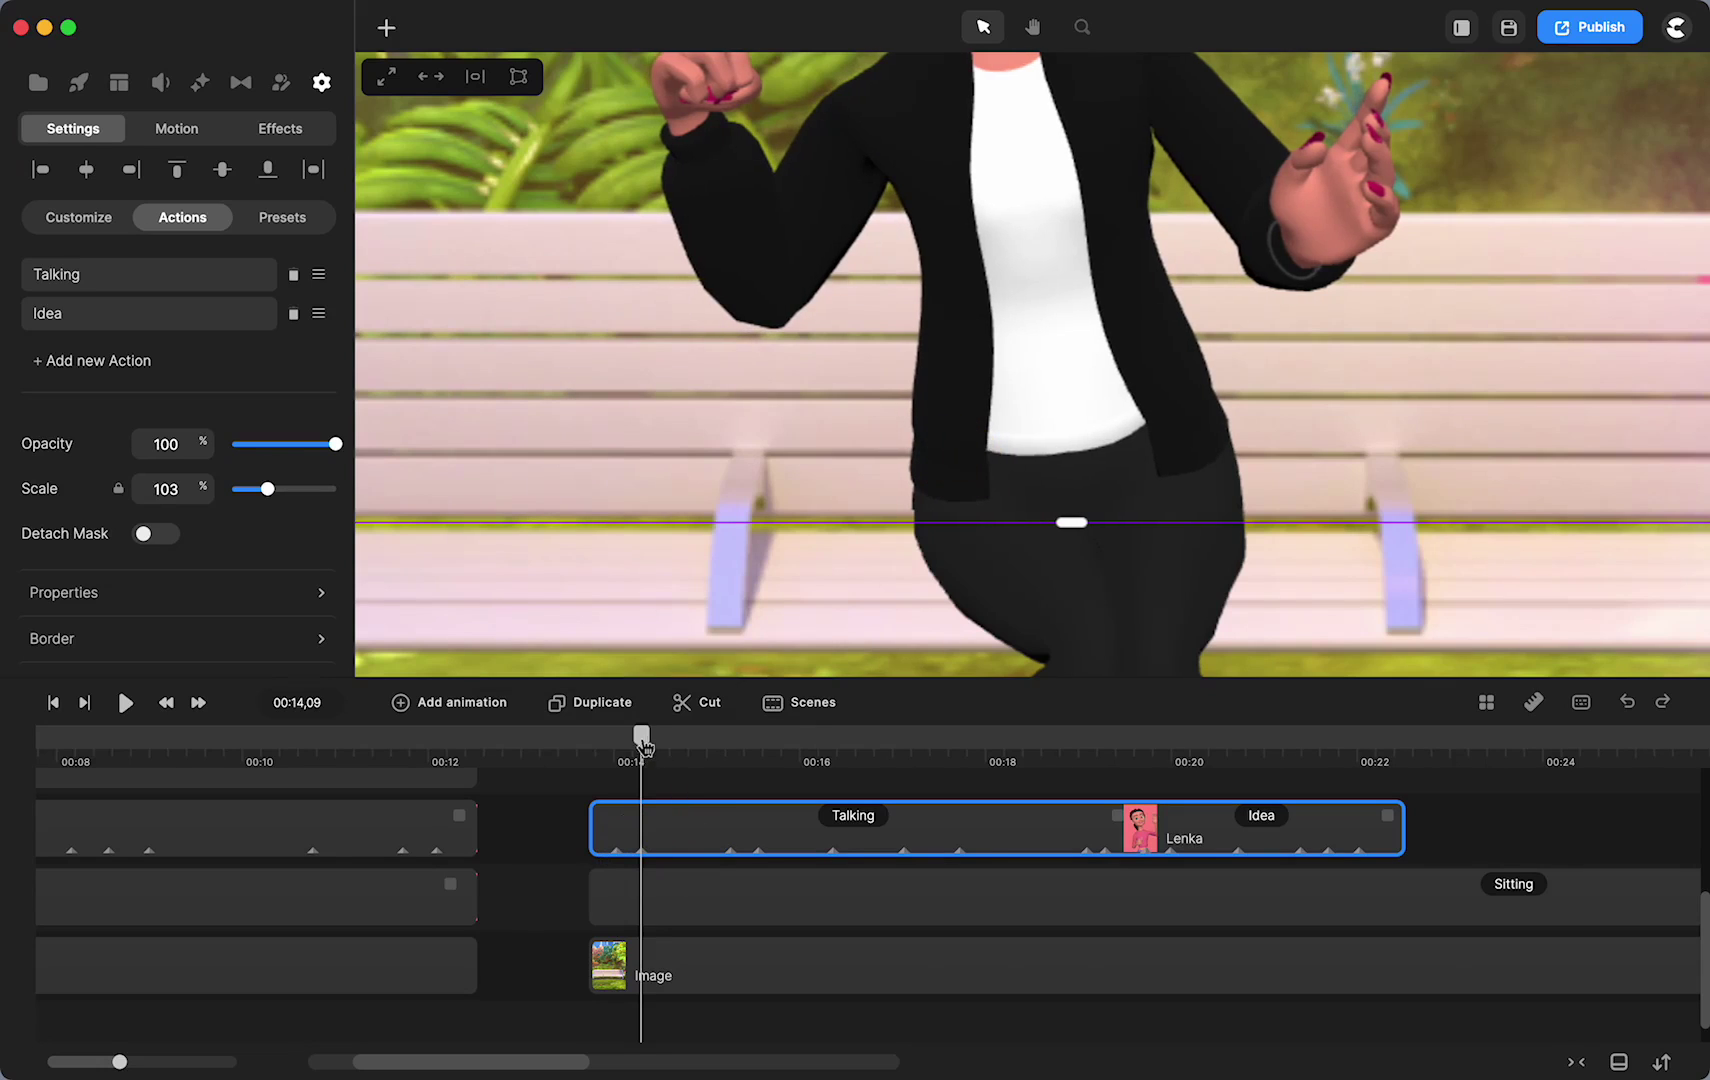
pyautogui.moveTo(642, 745)
pyautogui.mouseDown()
pyautogui.moveTo(595, 742)
pyautogui.moveTo(729, 752)
pyautogui.moveTo(645, 752)
pyautogui.moveTo(640, 770)
pyautogui.moveTo(653, 760)
pyautogui.mouseUp()
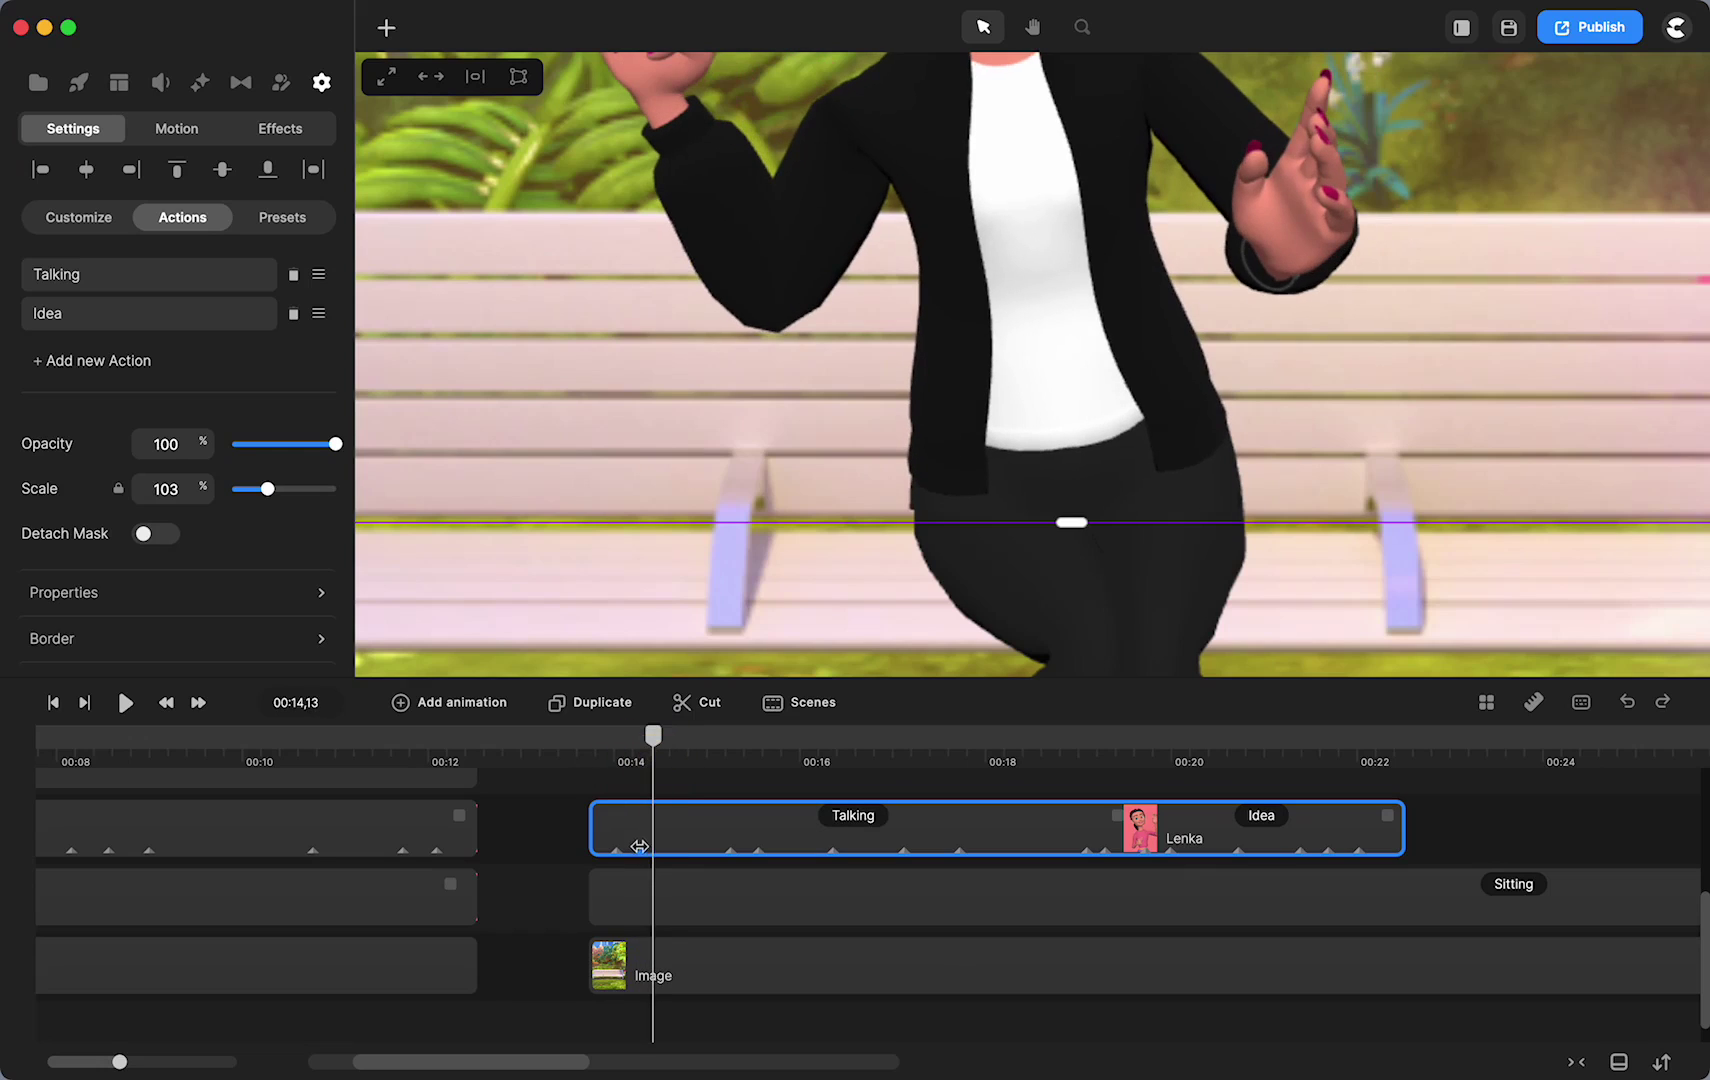
pyautogui.click(640, 846)
# Step: At 00:15, nudge the character slightly right to keep her aligned on the bench
pyautogui.click(932, 437)
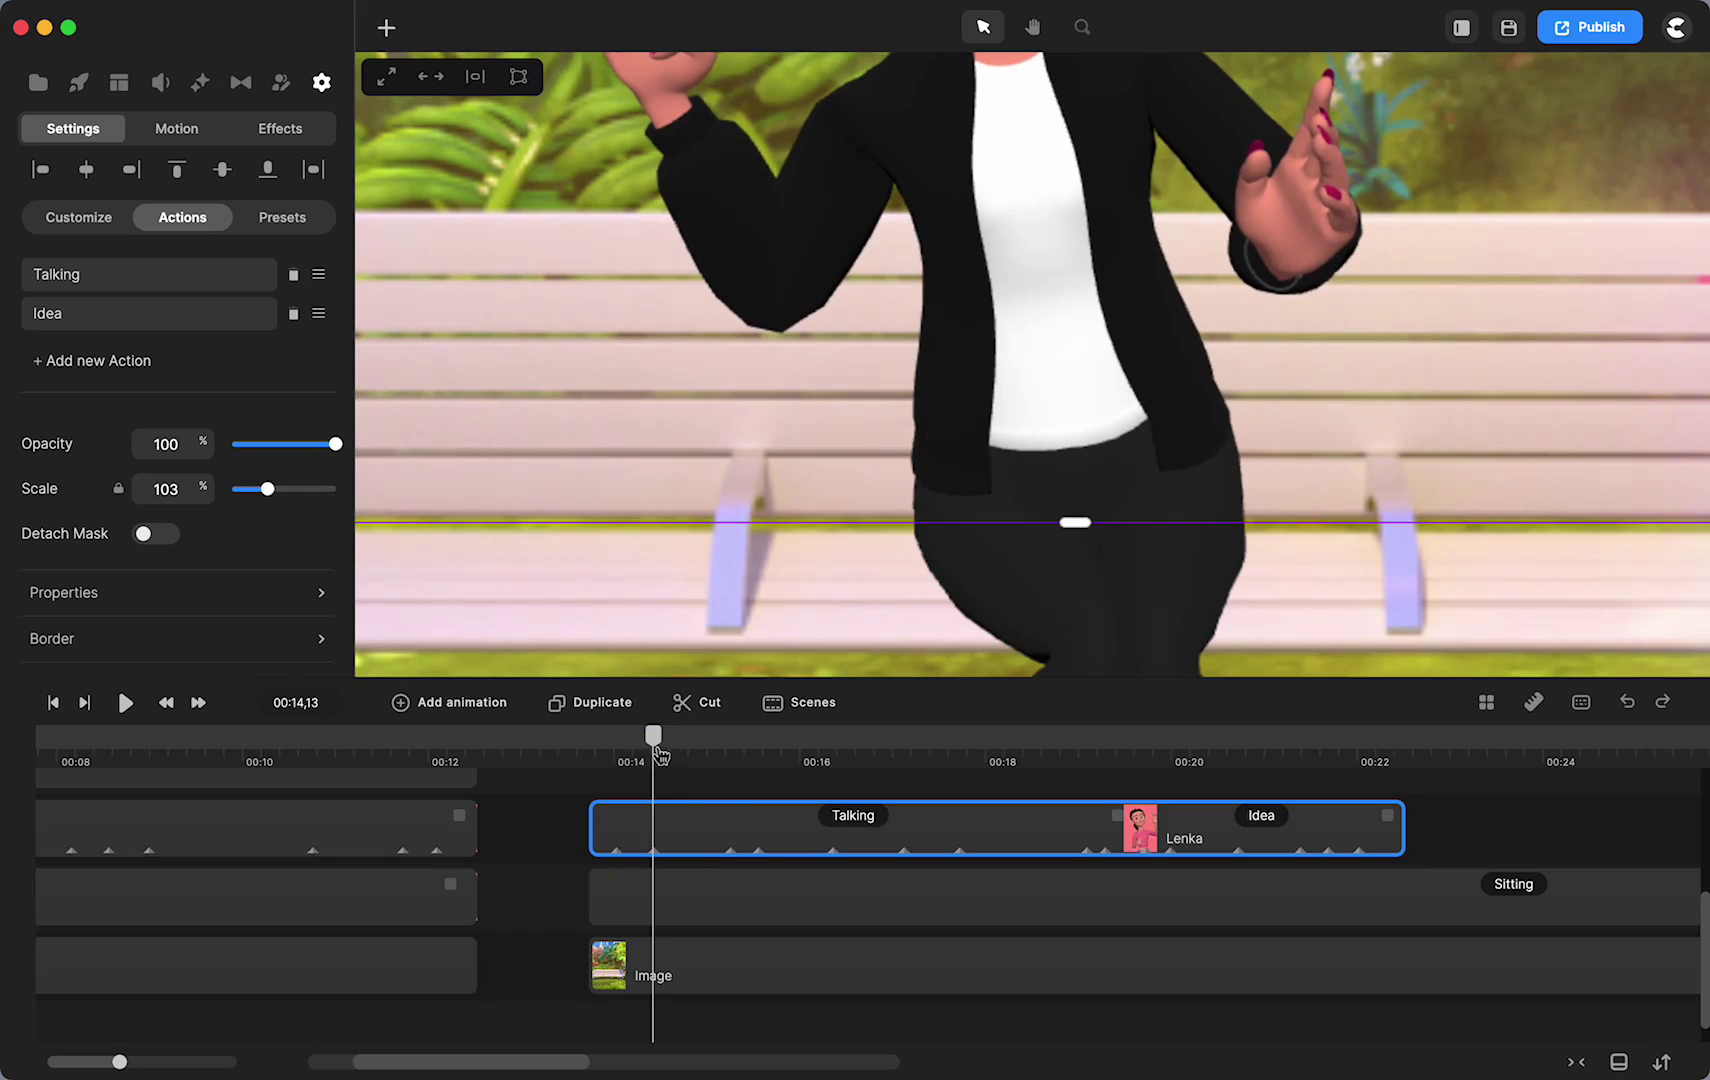
pyautogui.moveTo(658, 752); pyautogui.dragTo(758, 758)
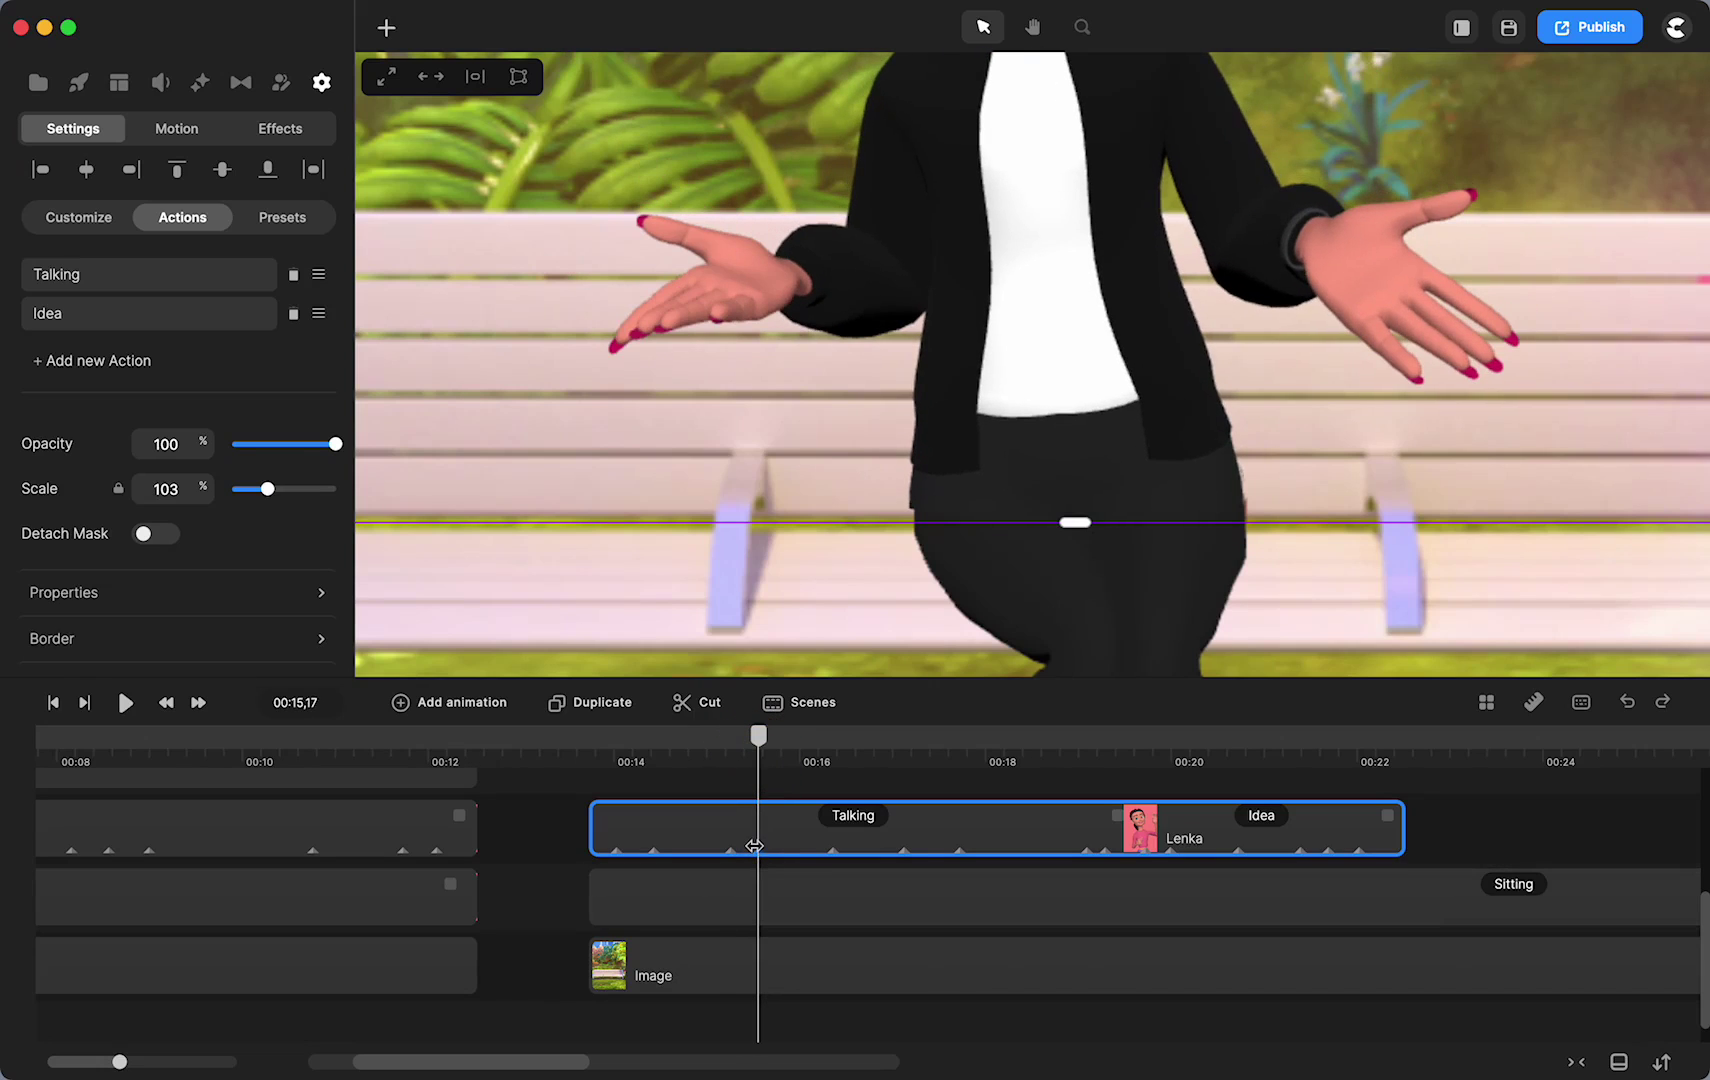
pyautogui.moveTo(974, 459); pyautogui.dragTo(978, 460)
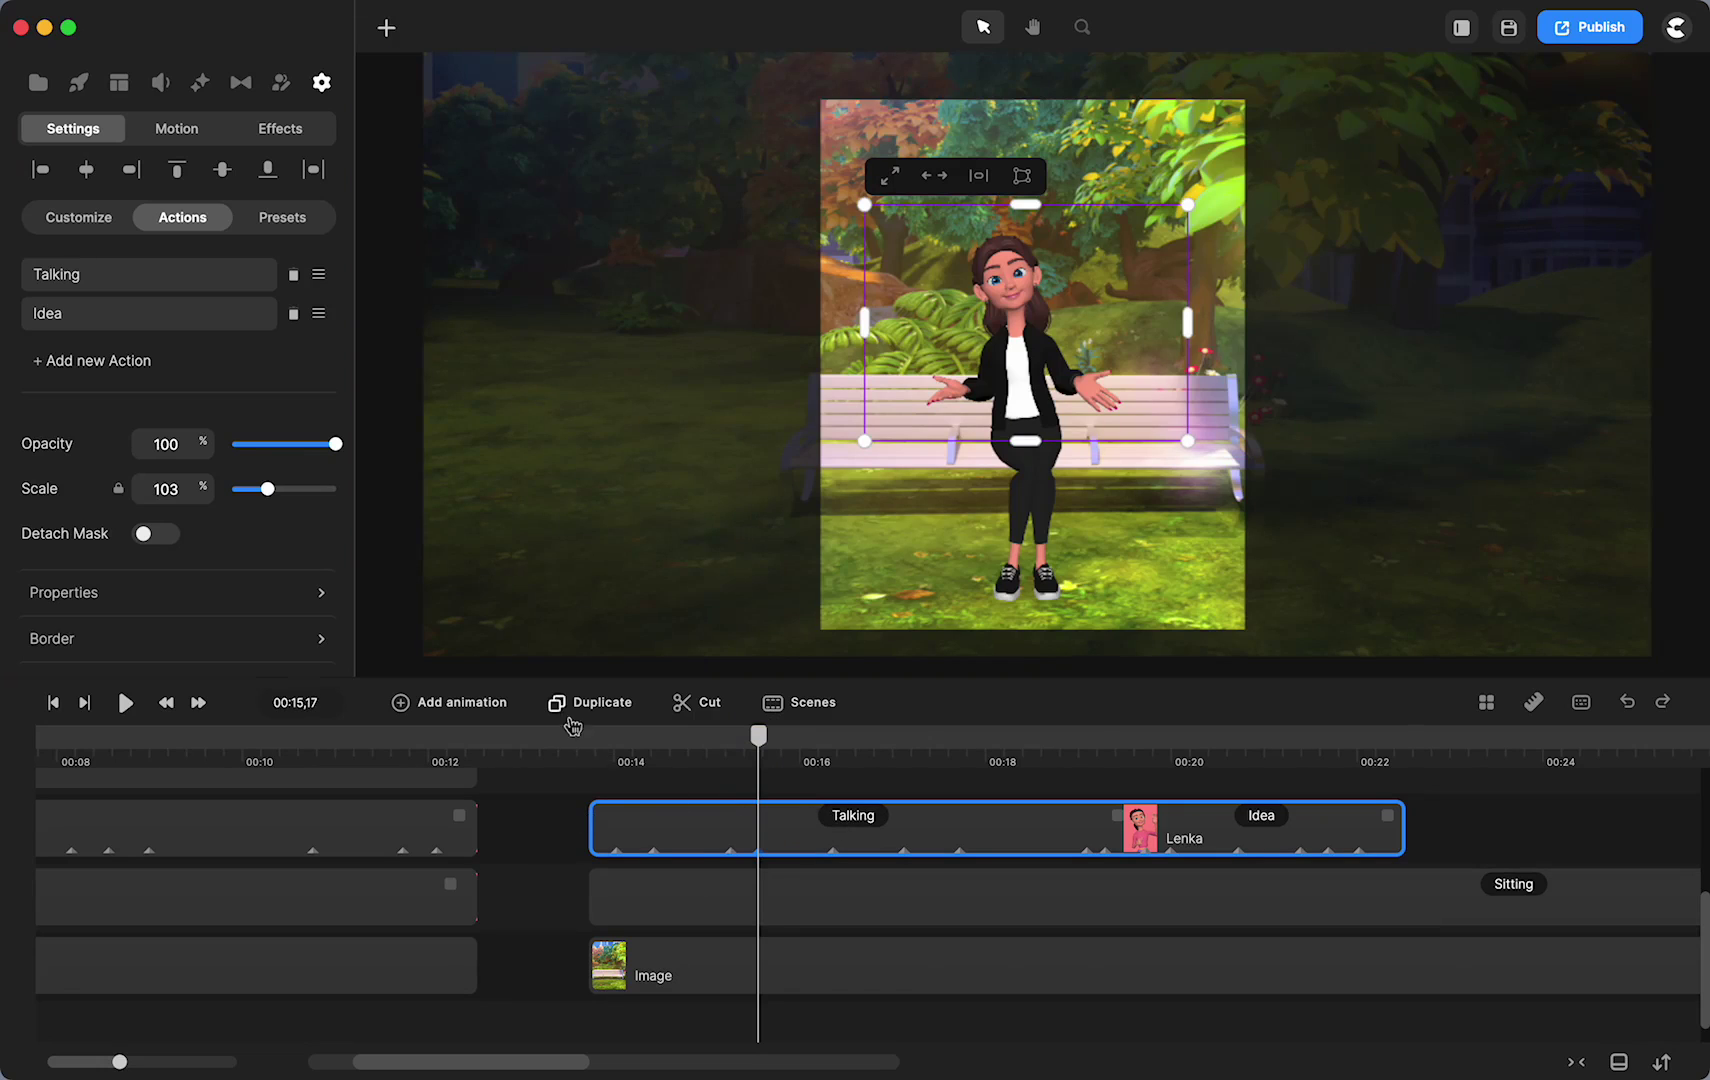
pyautogui.moveTo(575, 744); pyautogui.dragTo(577, 745)
# Step: Preview the animation to 00:17, then jump to 00:28 where the Sad action plays
pyautogui.click(125, 703)
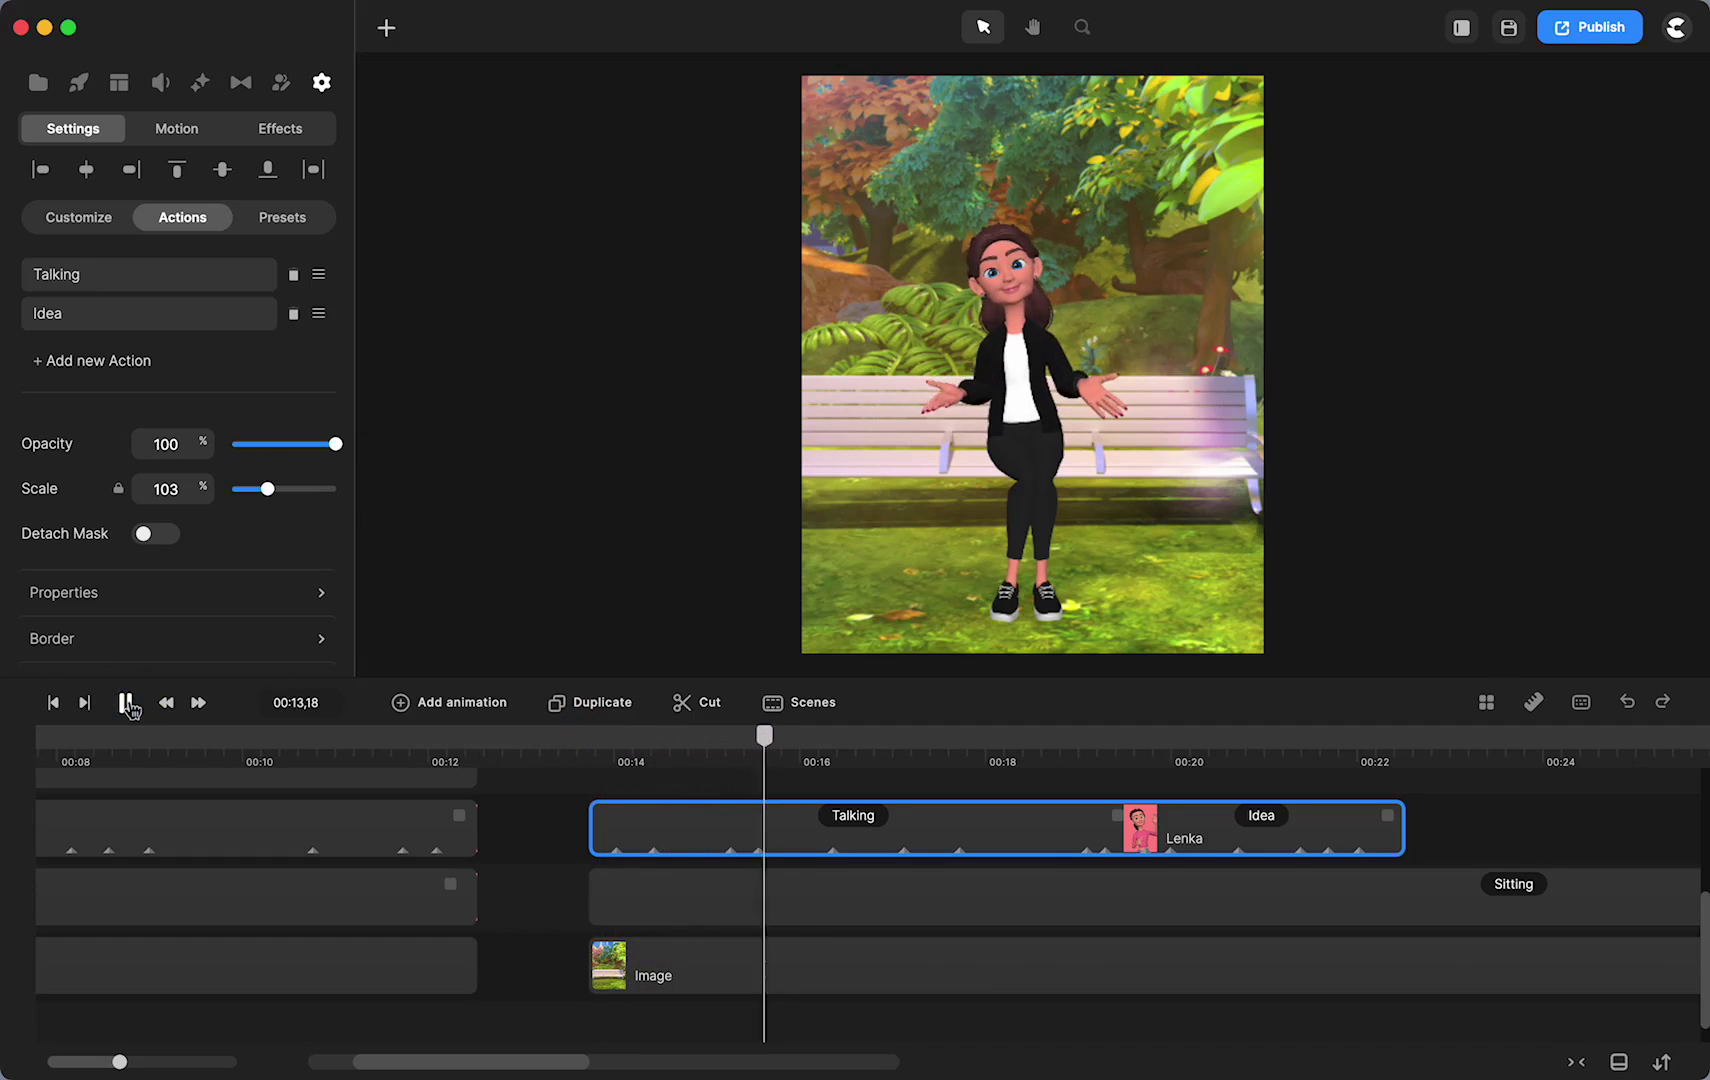
pyautogui.click(125, 703)
pyautogui.scroll(5, 1027, 515)
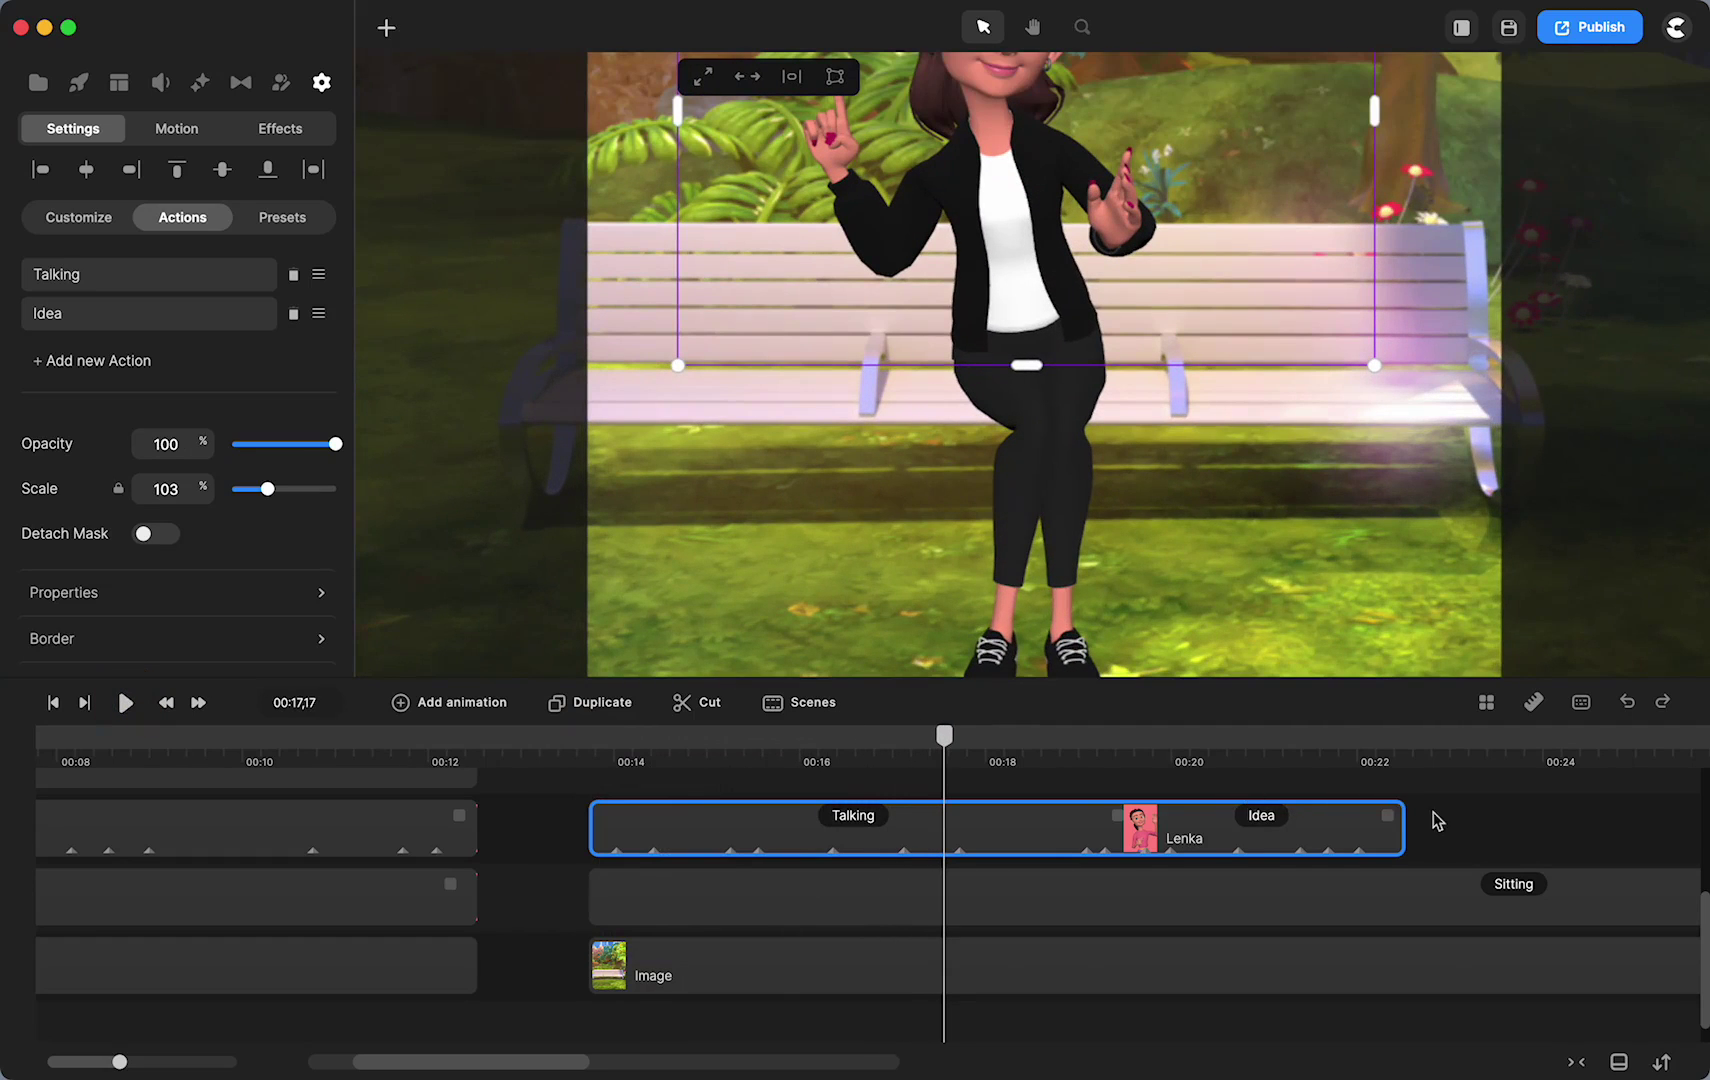
pyautogui.hscroll(8, 1437, 820)
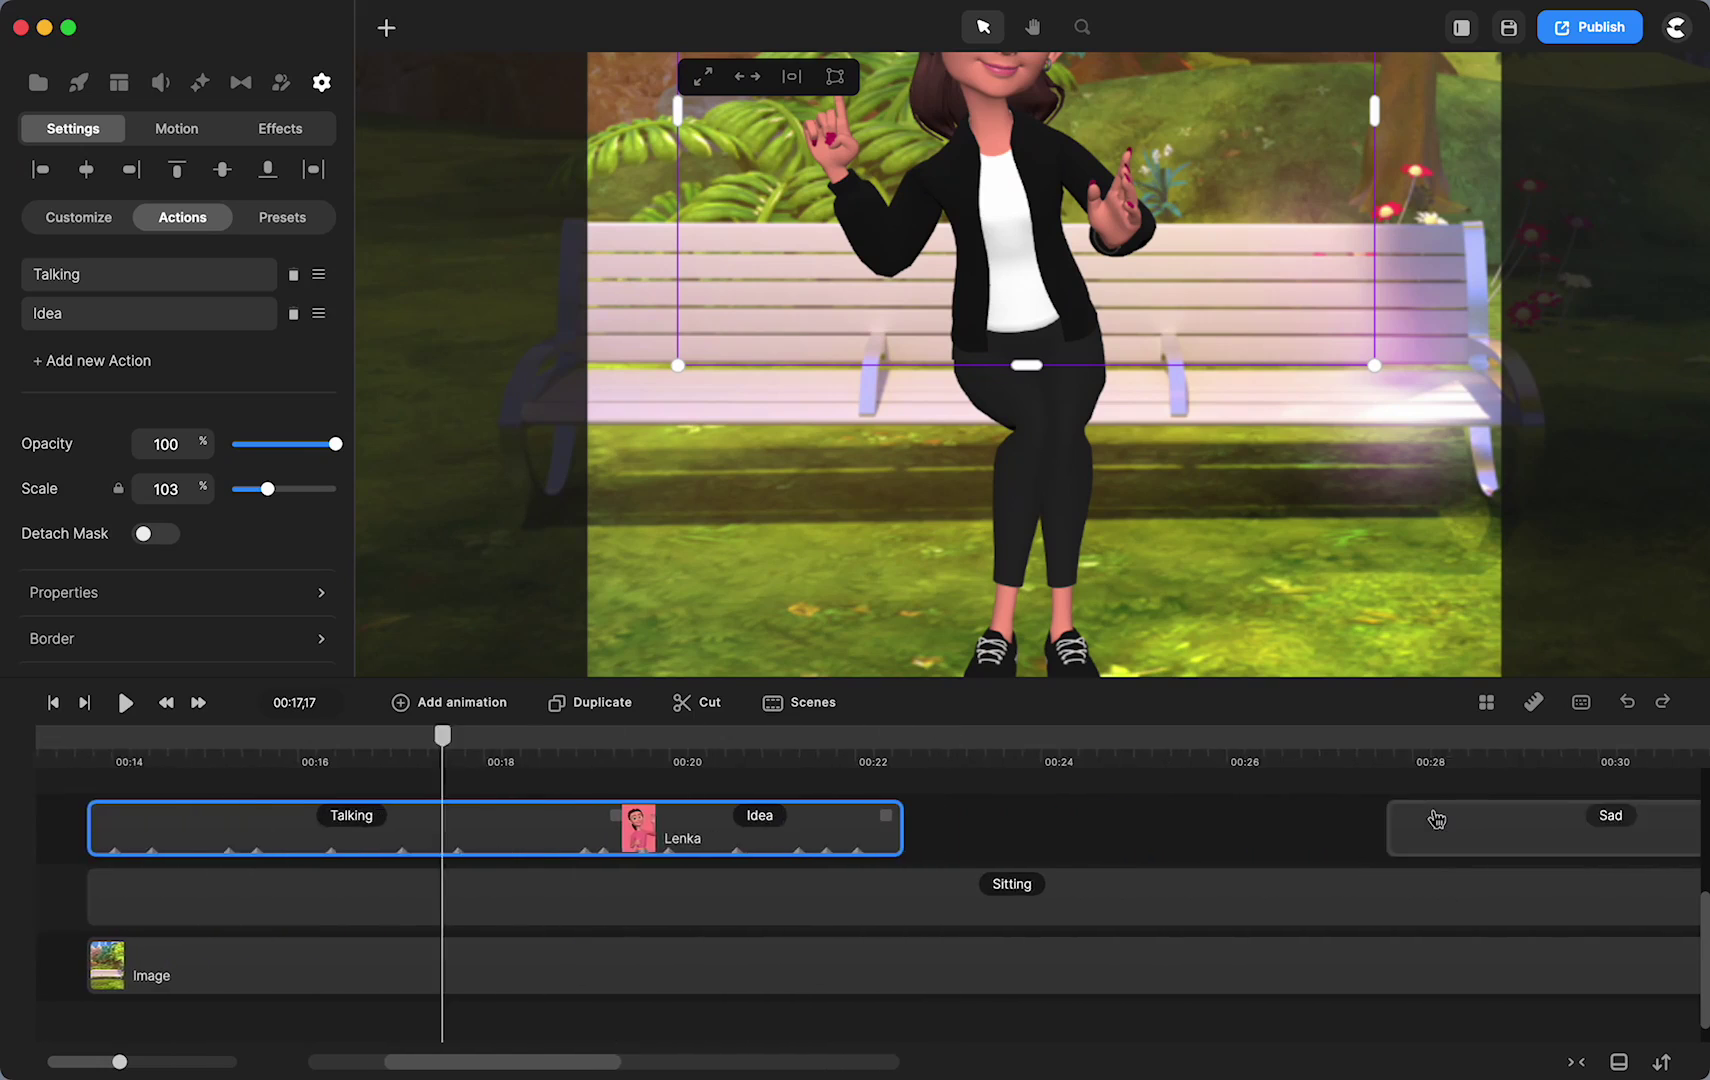
pyautogui.click(1157, 750)
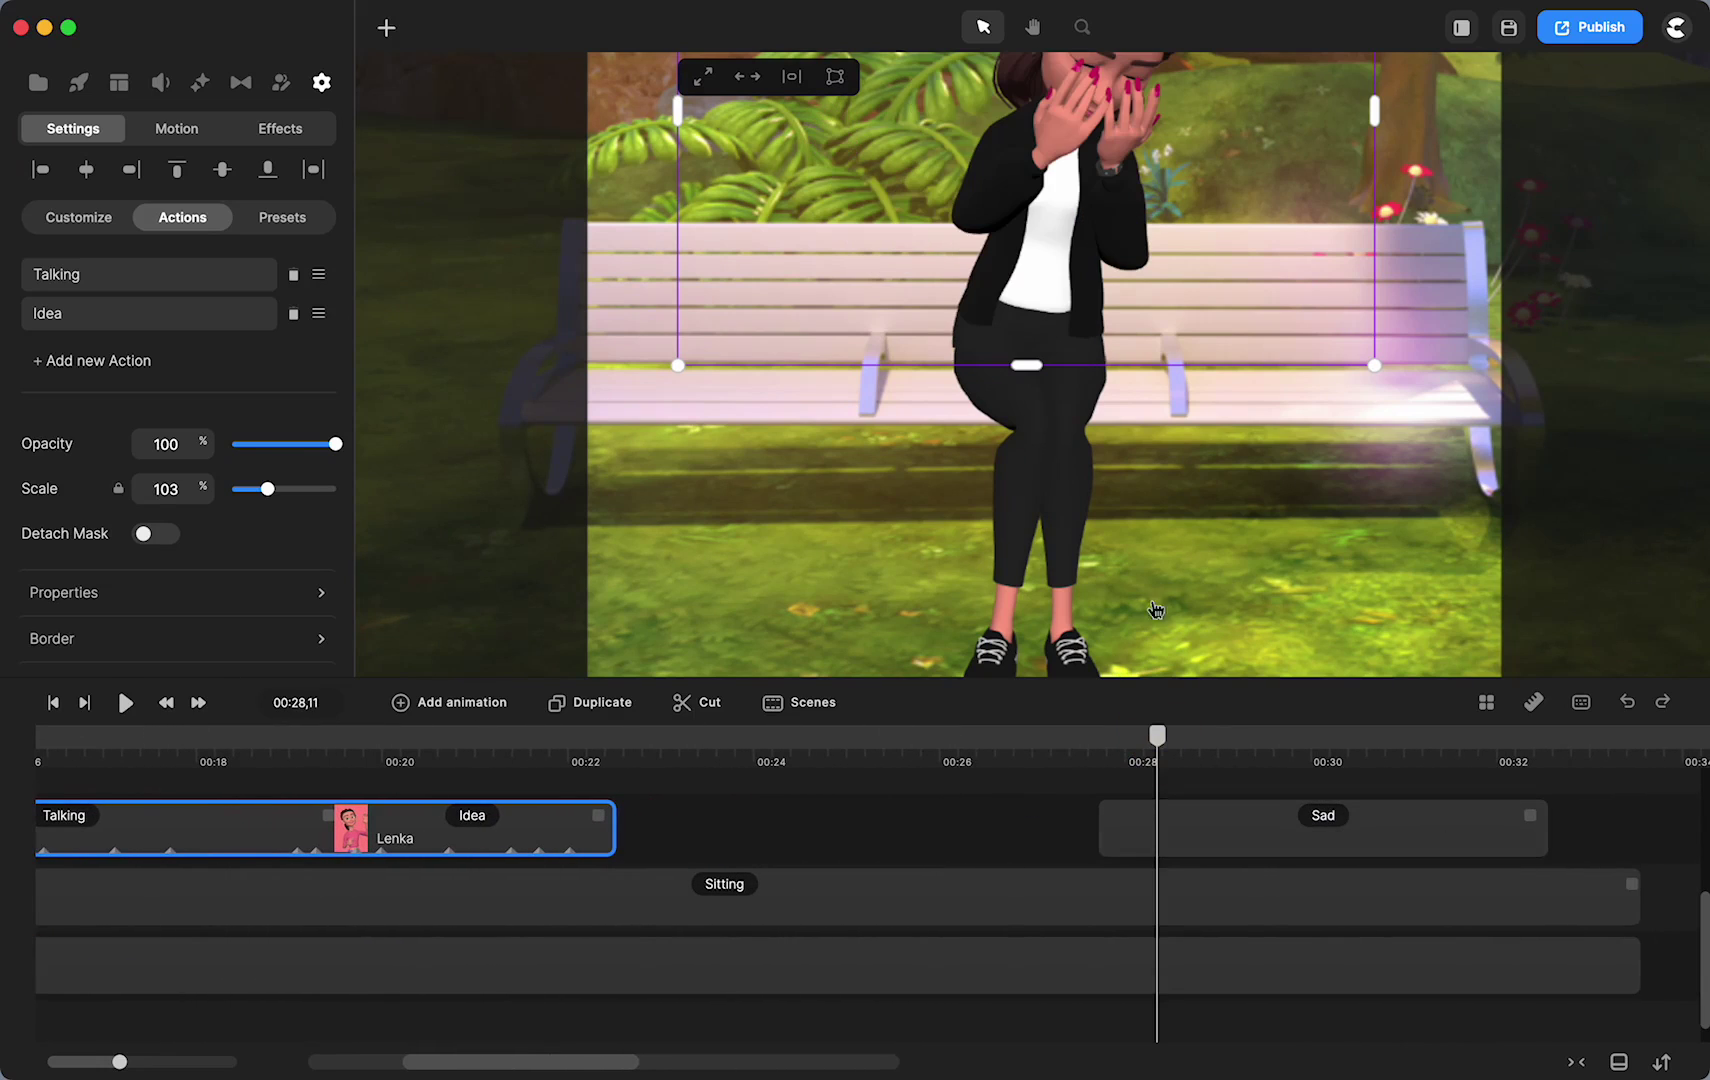
pyautogui.scroll(-3, 1194, 564)
pyautogui.click(982, 846)
# Step: Hide the woman's Sad upper-body action and select the Sitting legs clip
pyautogui.click(1281, 840)
pyautogui.rightClick(1280, 832)
pyautogui.click(1321, 624)
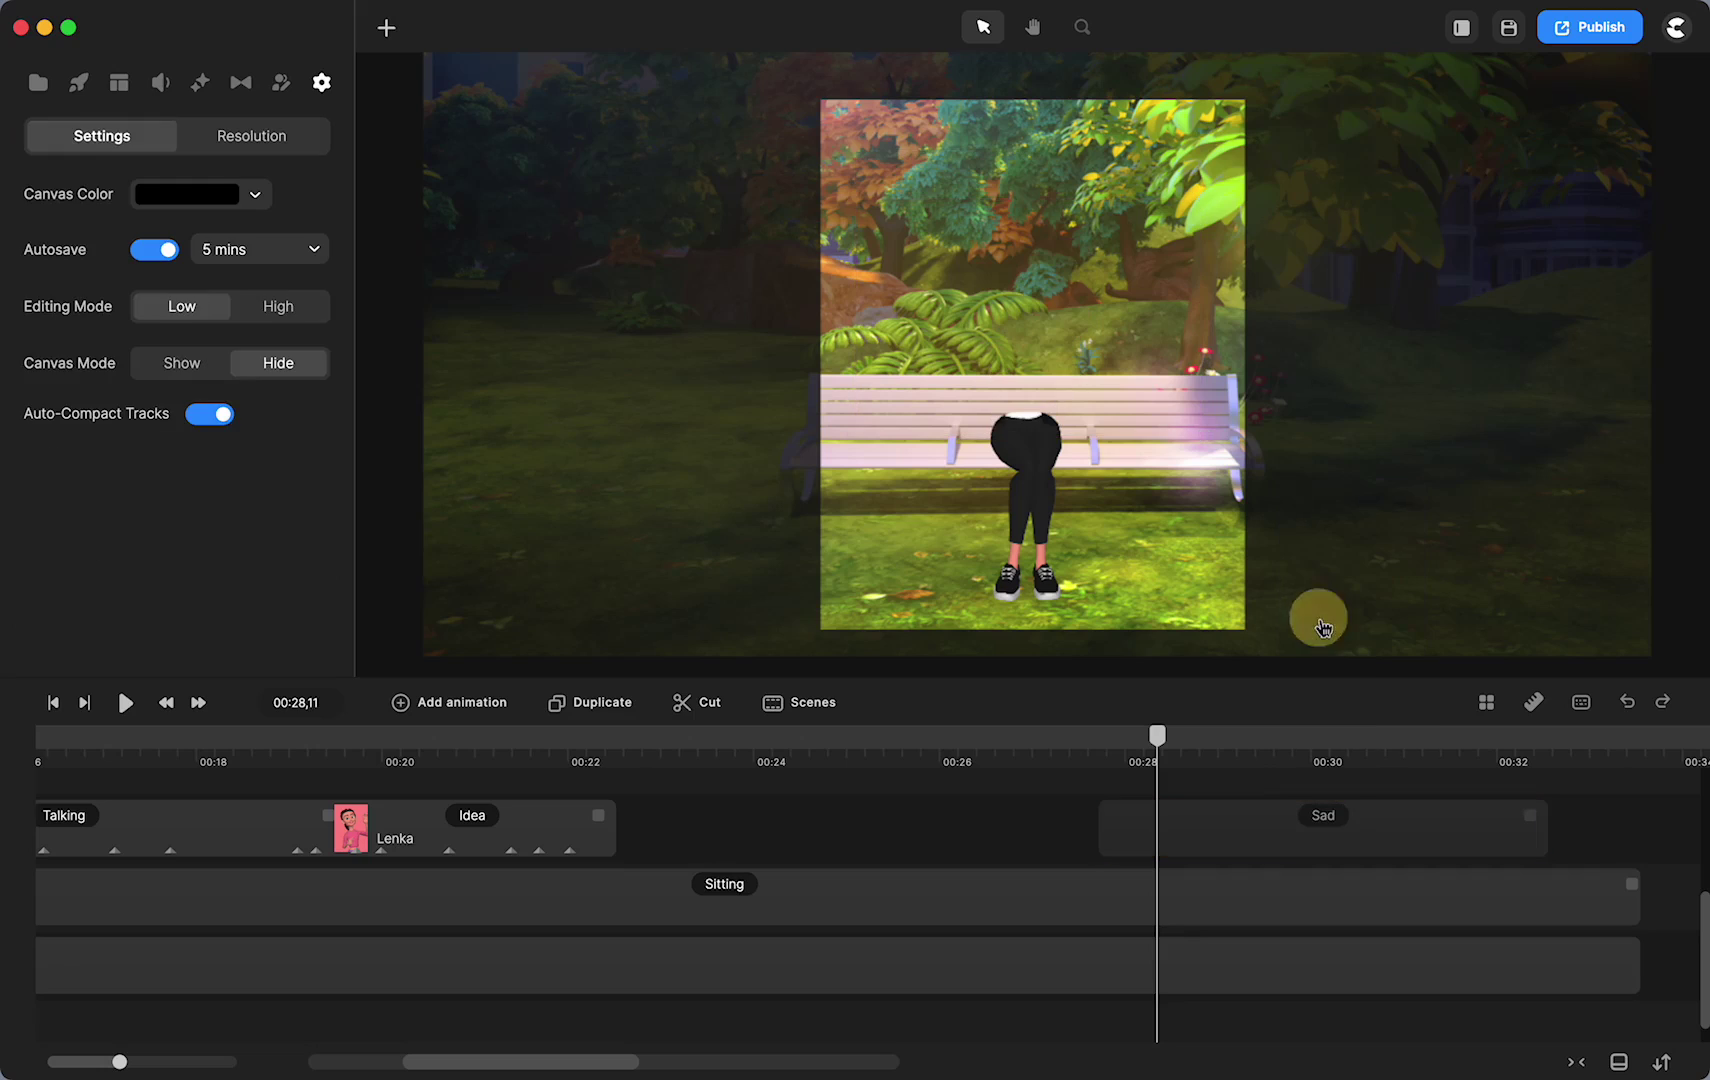
pyautogui.click(1163, 885)
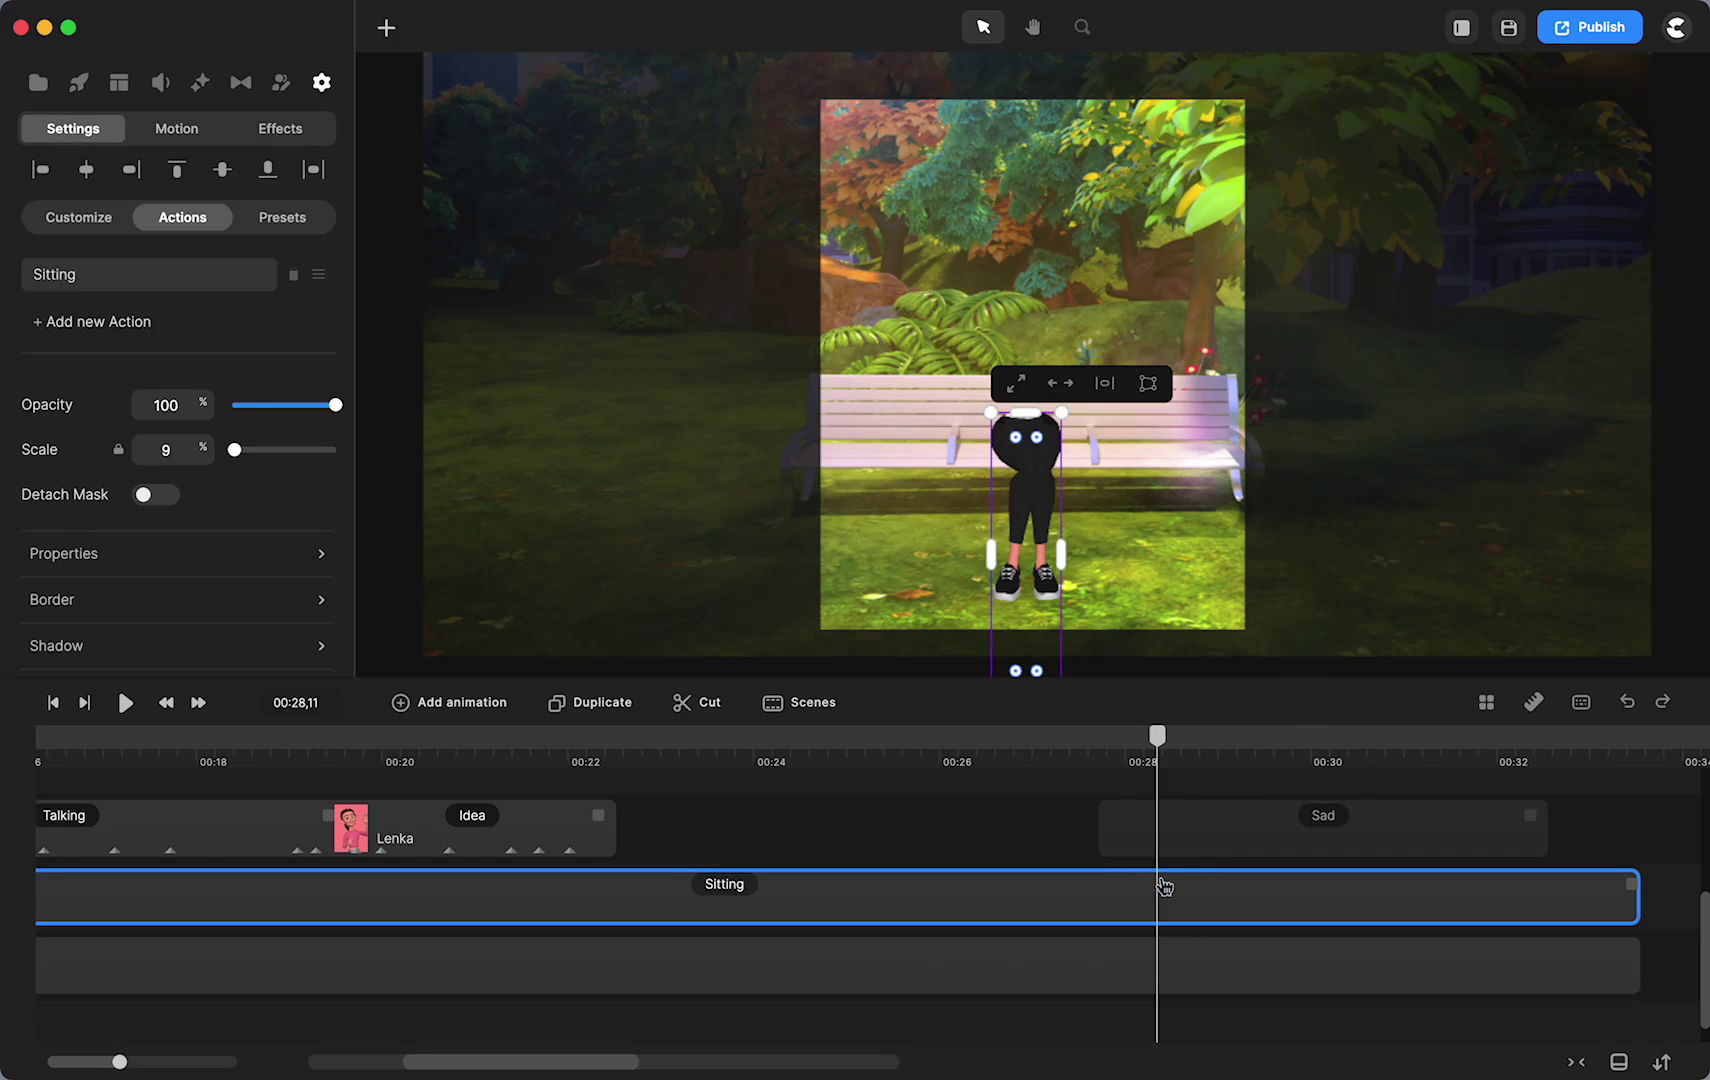
# Step: Add a rectangle on its own track, sized narrow and tall over the sitting legs
pyautogui.click(385, 30)
pyautogui.click(455, 164)
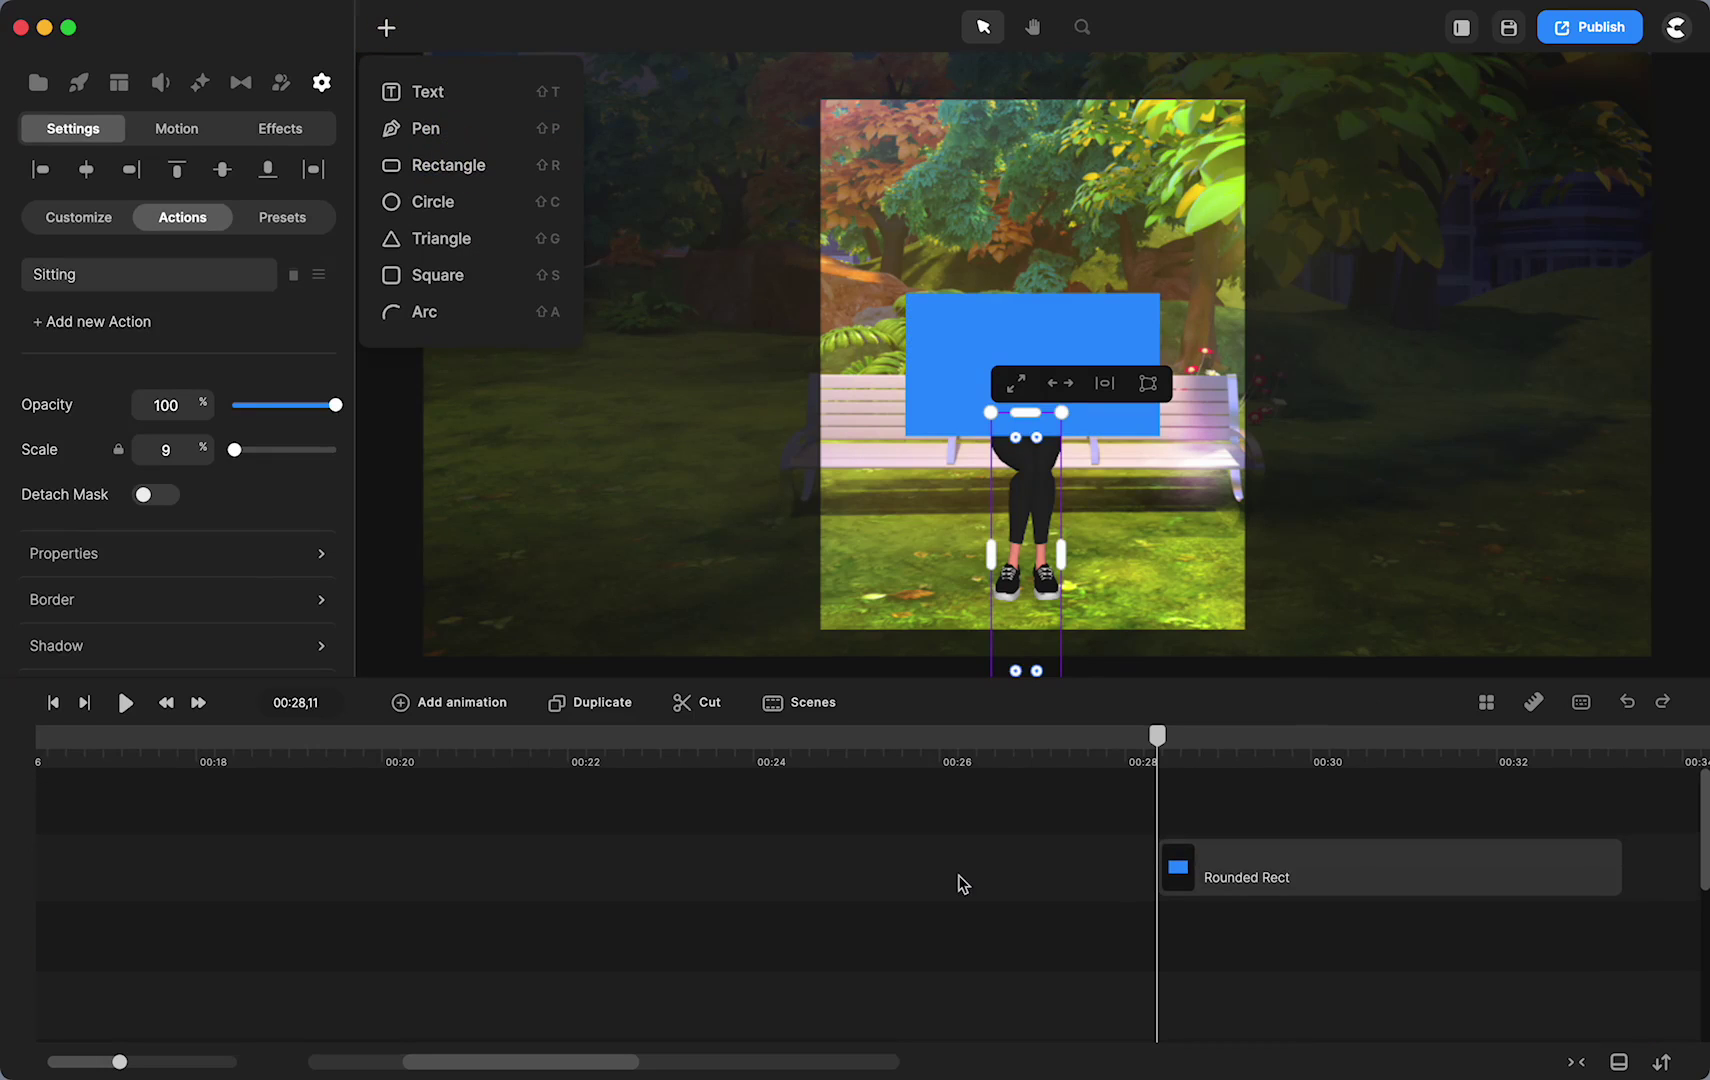
pyautogui.moveTo(1332, 862); pyautogui.dragTo(1198, 1011)
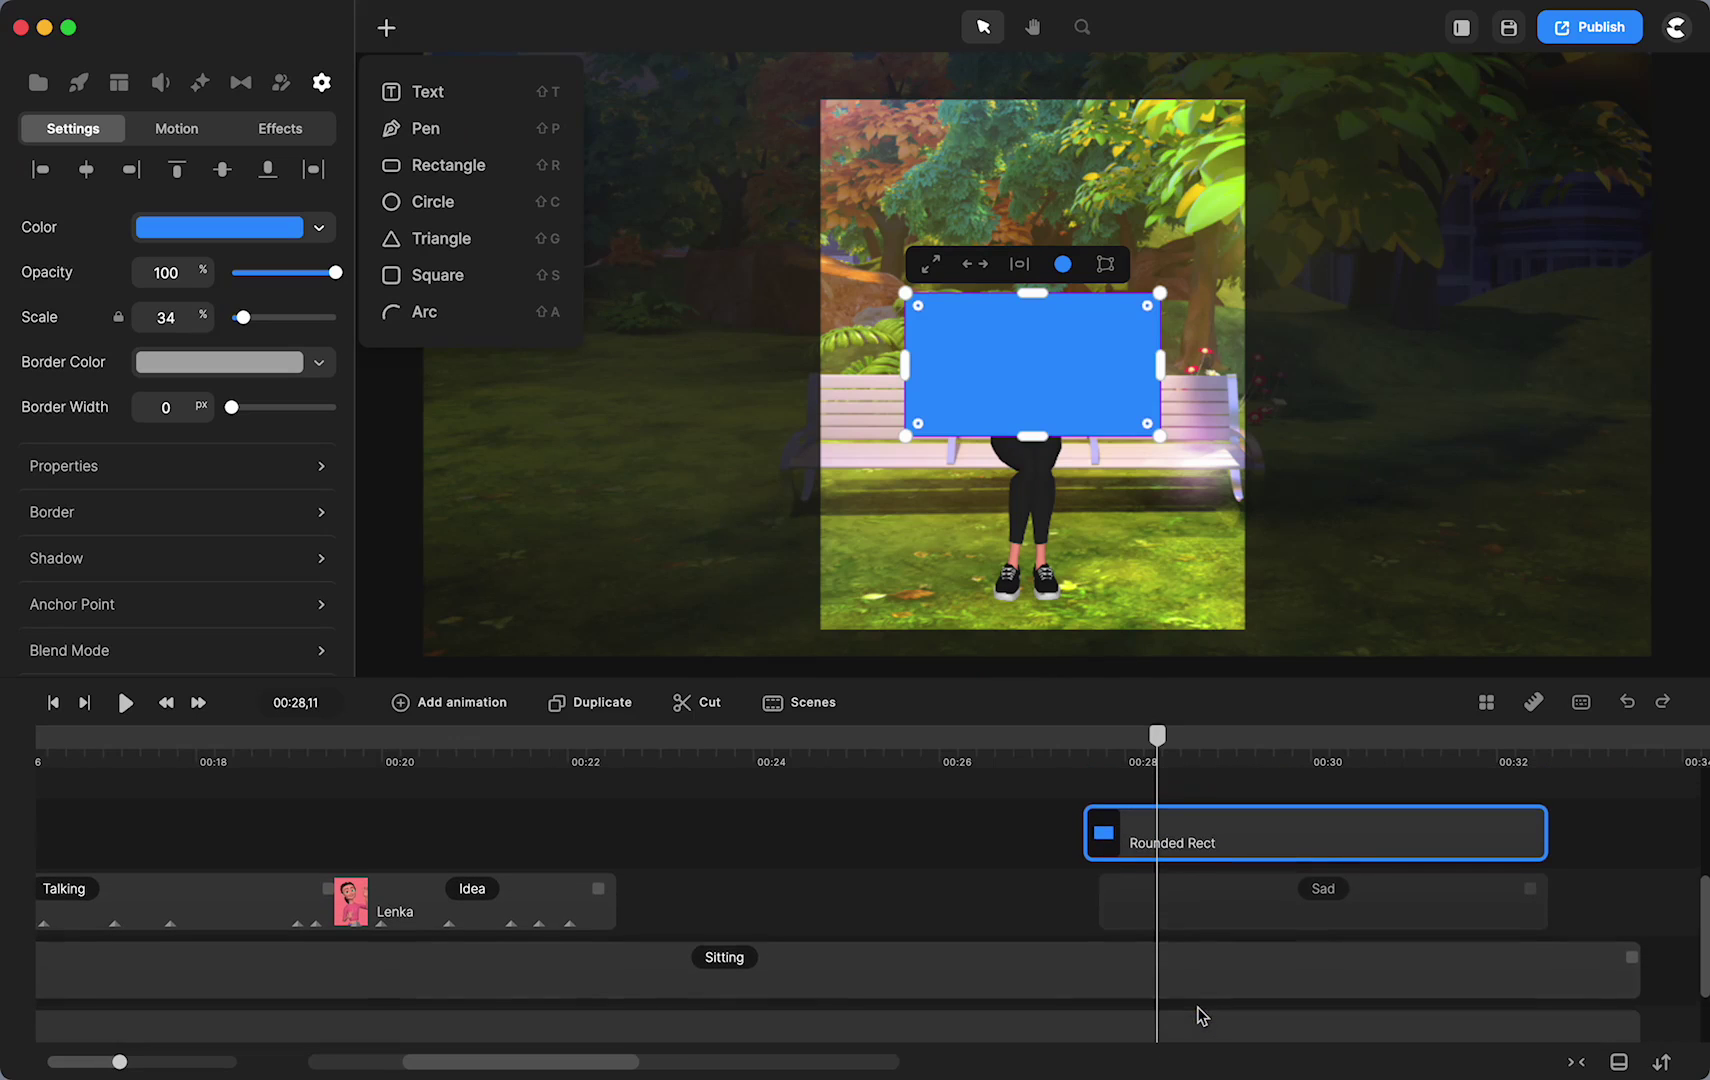
pyautogui.moveTo(1154, 373); pyautogui.dragTo(1066, 370)
pyautogui.moveTo(895, 366); pyautogui.dragTo(1021, 486)
pyautogui.moveTo(1024, 560); pyautogui.dragTo(1024, 609)
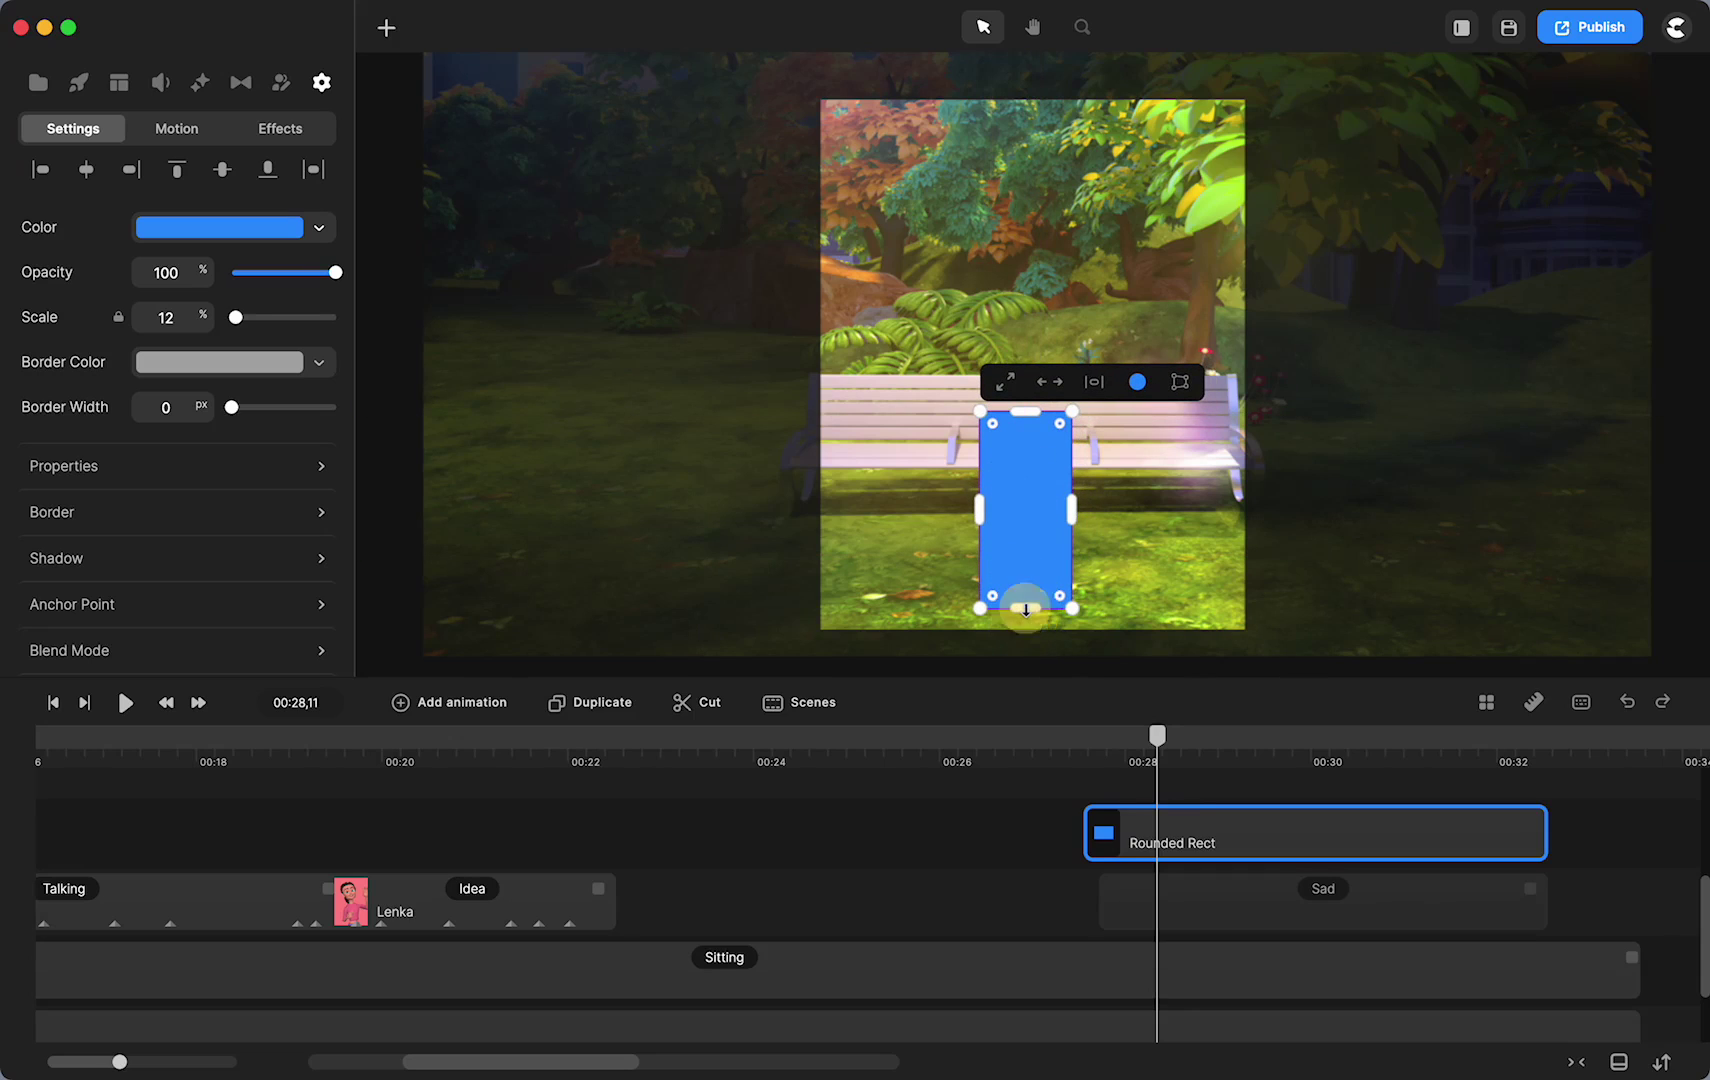
# Step: Make the blue rectangle semi-transparent and start its clip just after 00:28
pyautogui.click(320, 228)
pyautogui.moveTo(557, 415); pyautogui.dragTo(451, 408)
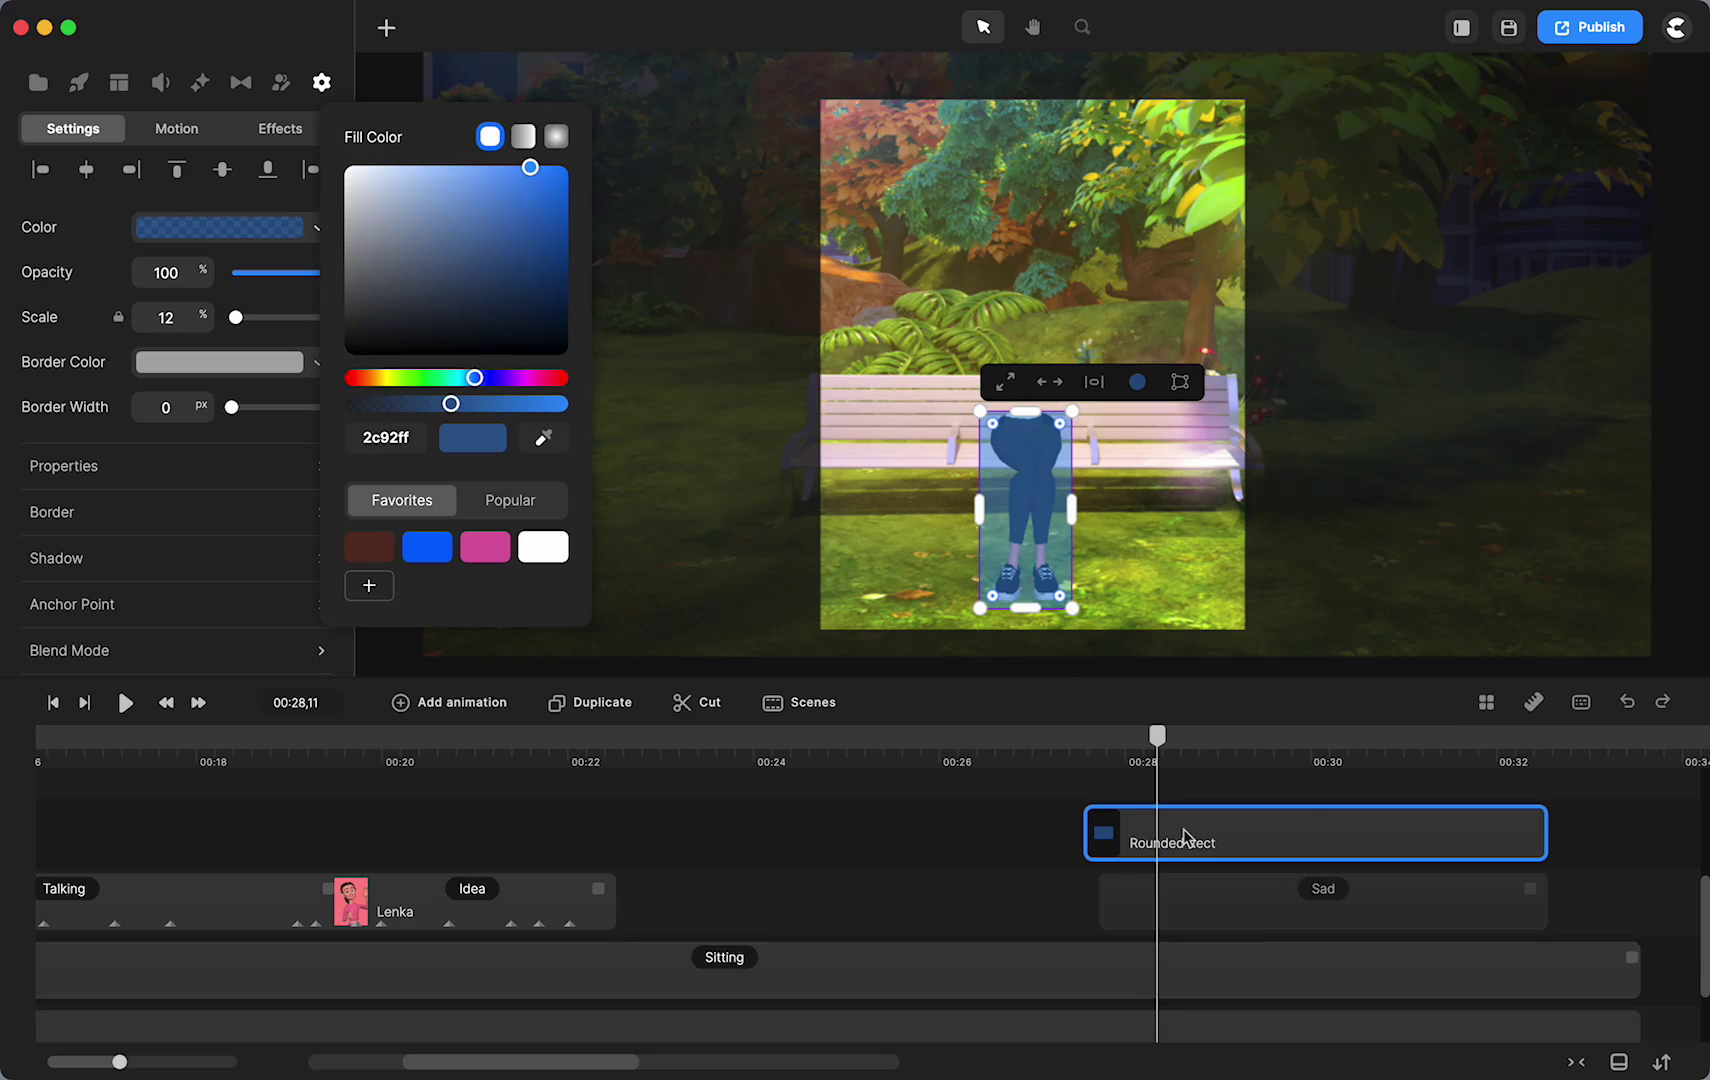
pyautogui.moveTo(1192, 838); pyautogui.dragTo(1298, 840)
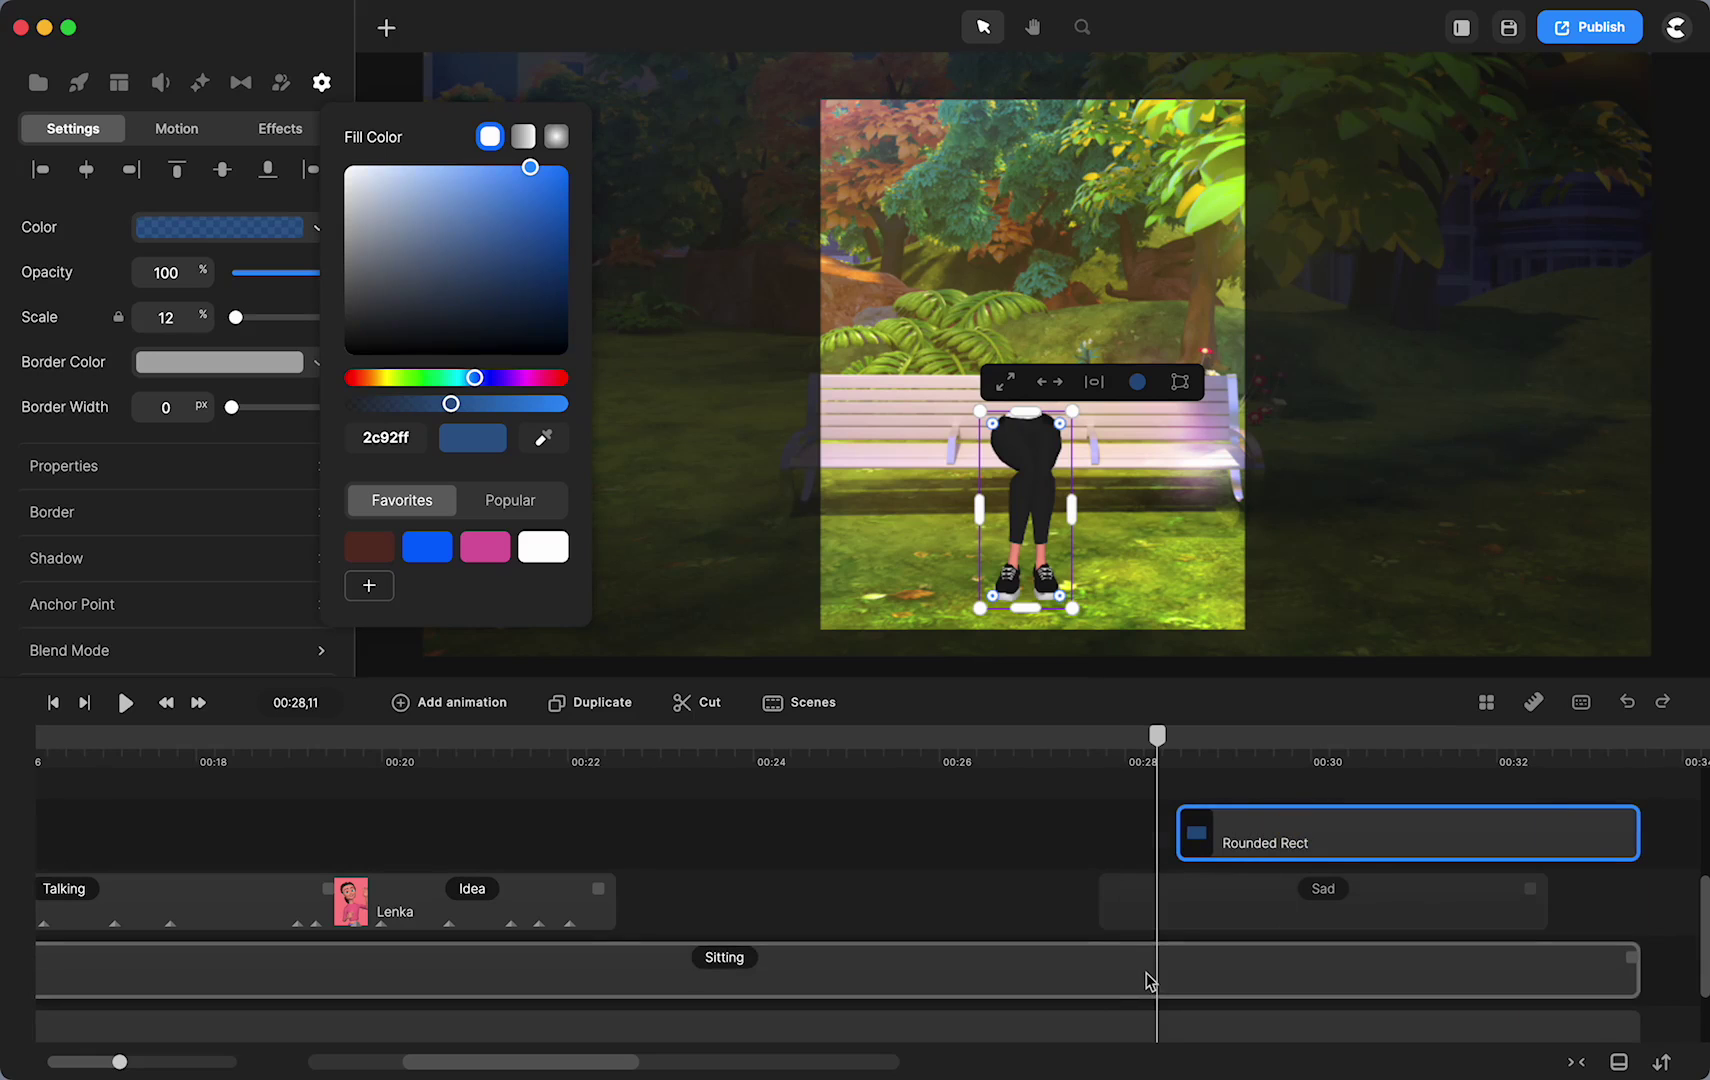
pyautogui.scroll(5, 1062, 486)
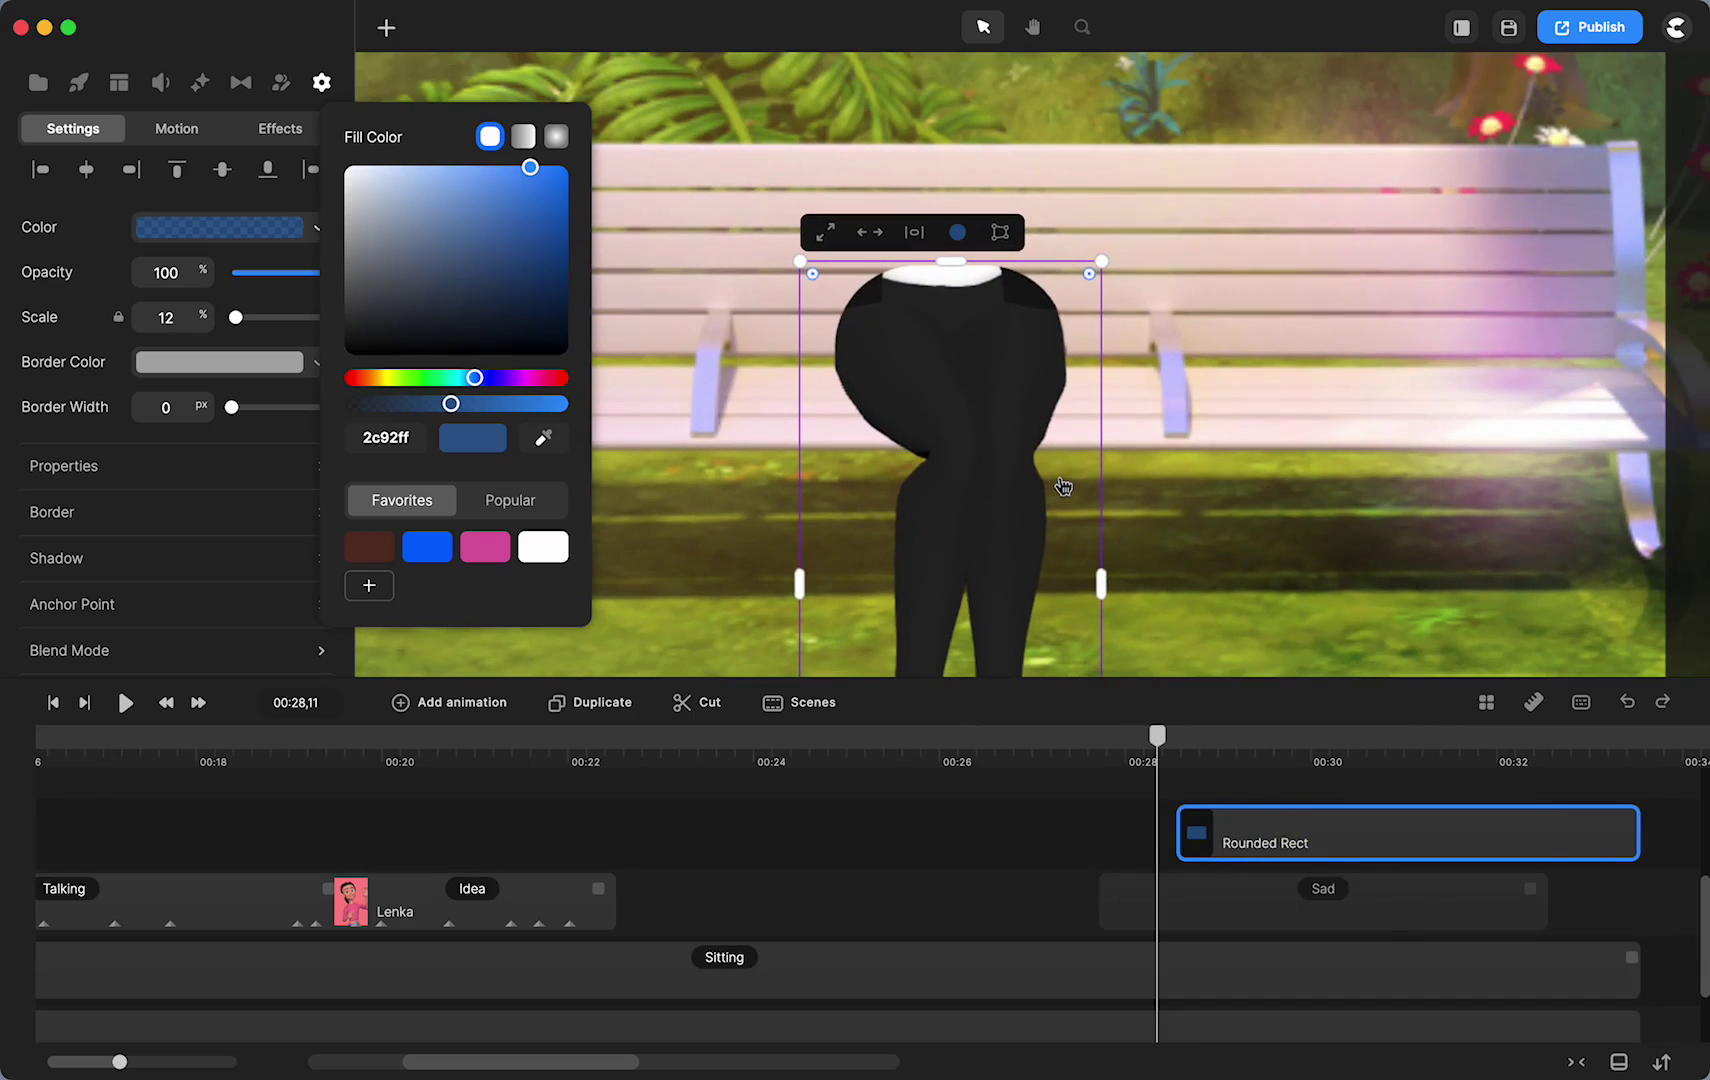
pyautogui.click(1168, 984)
# Step: Save the project from the sitting character's edit view, then reselect the Sitting legs clip
pyautogui.doubleClick(957, 446)
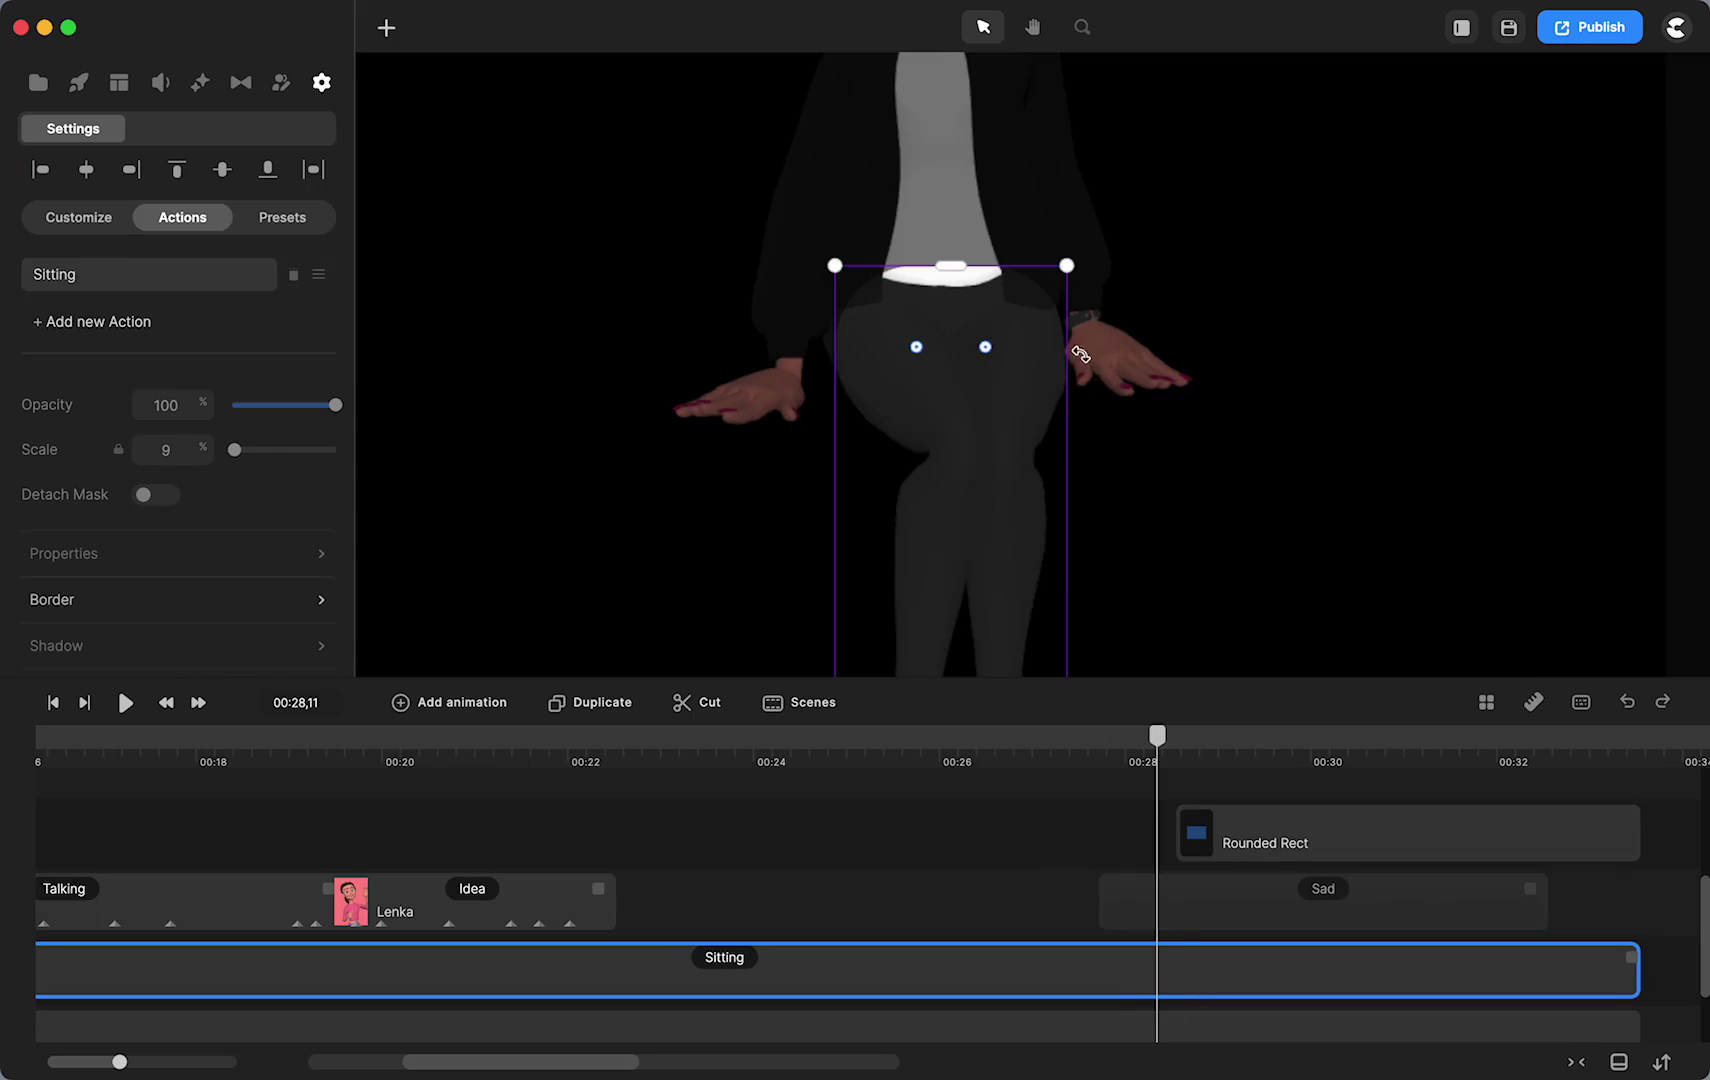
pyautogui.press('super+s')
pyautogui.click(1075, 886)
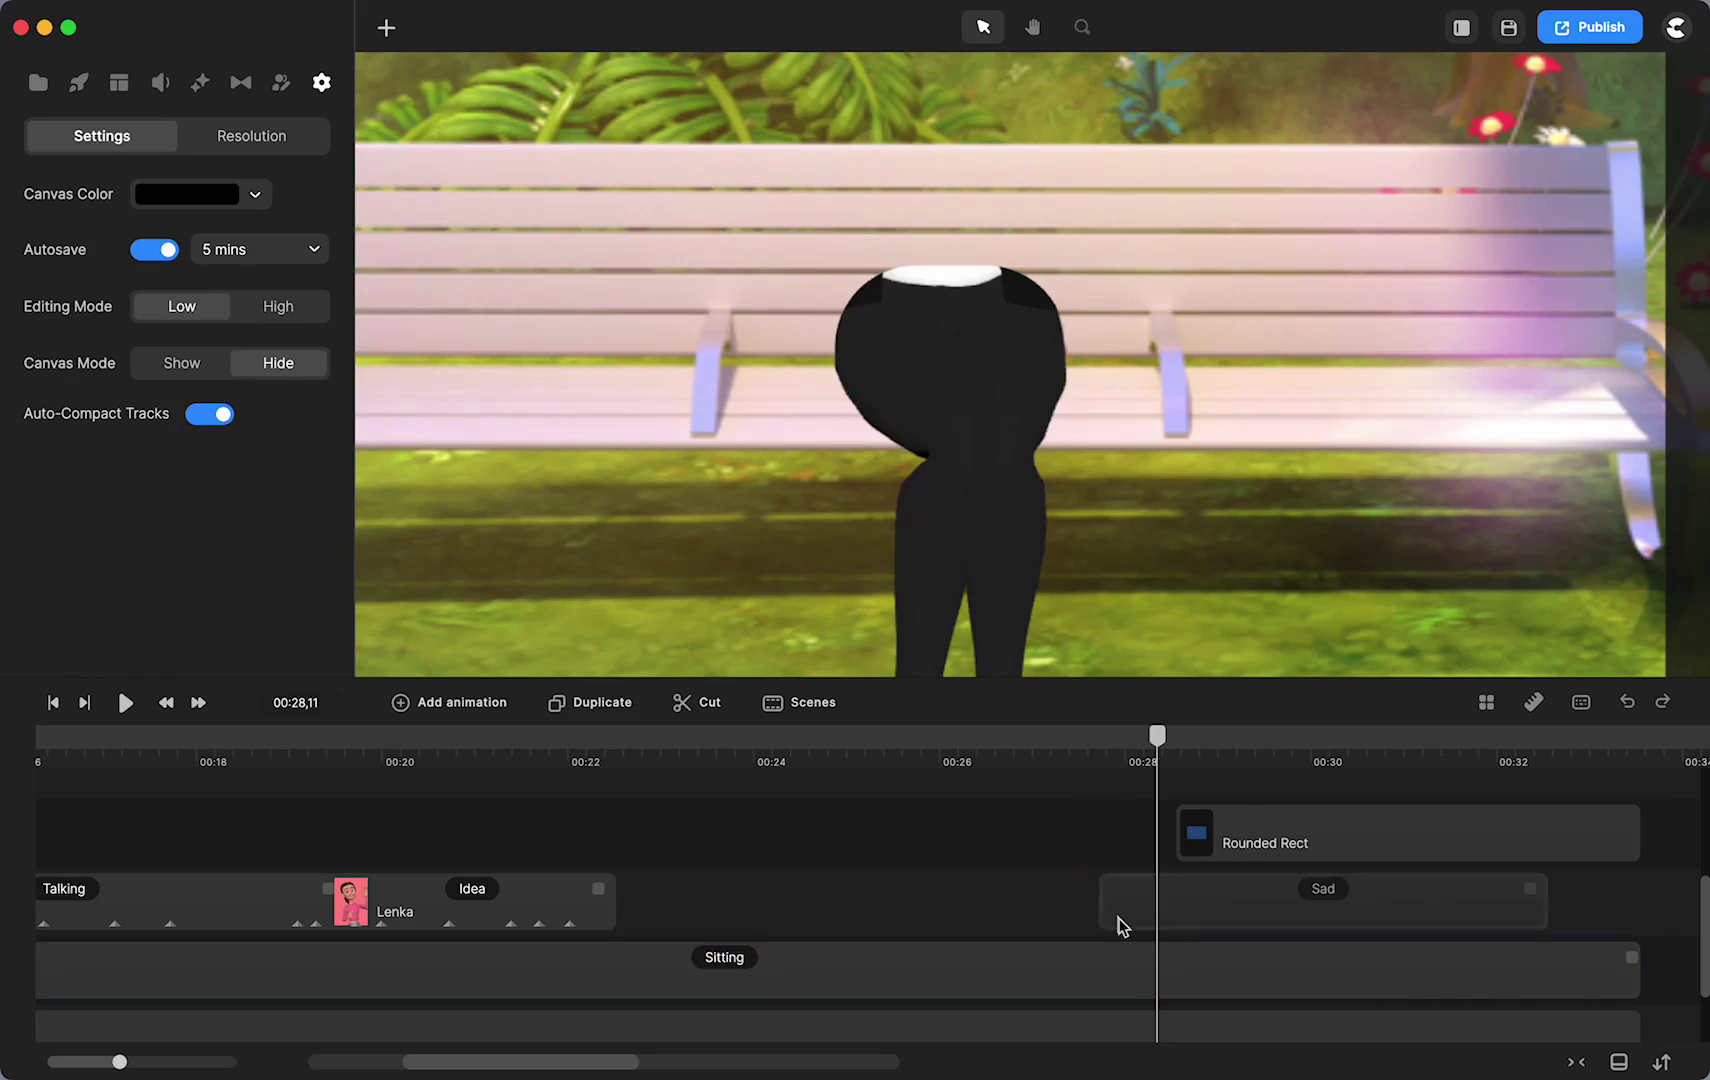
pyautogui.click(1143, 972)
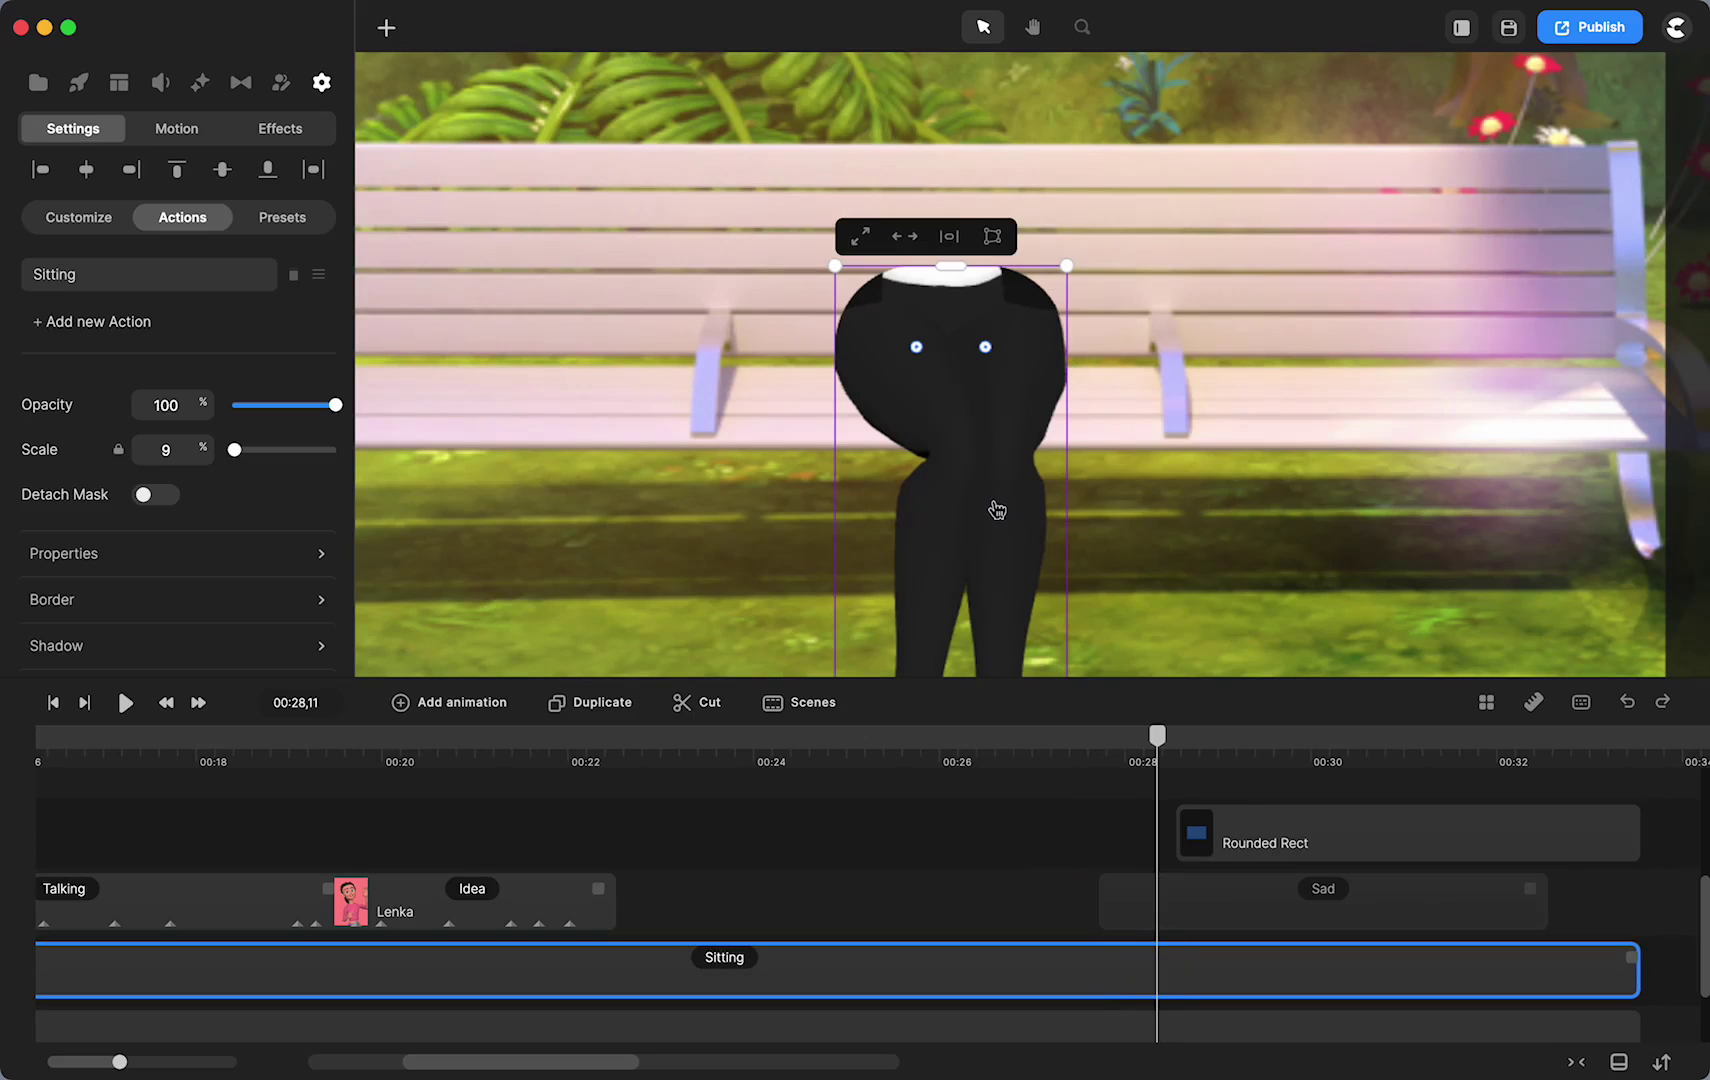
# Step: Widen the sitting legs slightly with the mask detached, and start the Rounded Rect clip at the playhead
pyautogui.click(145, 496)
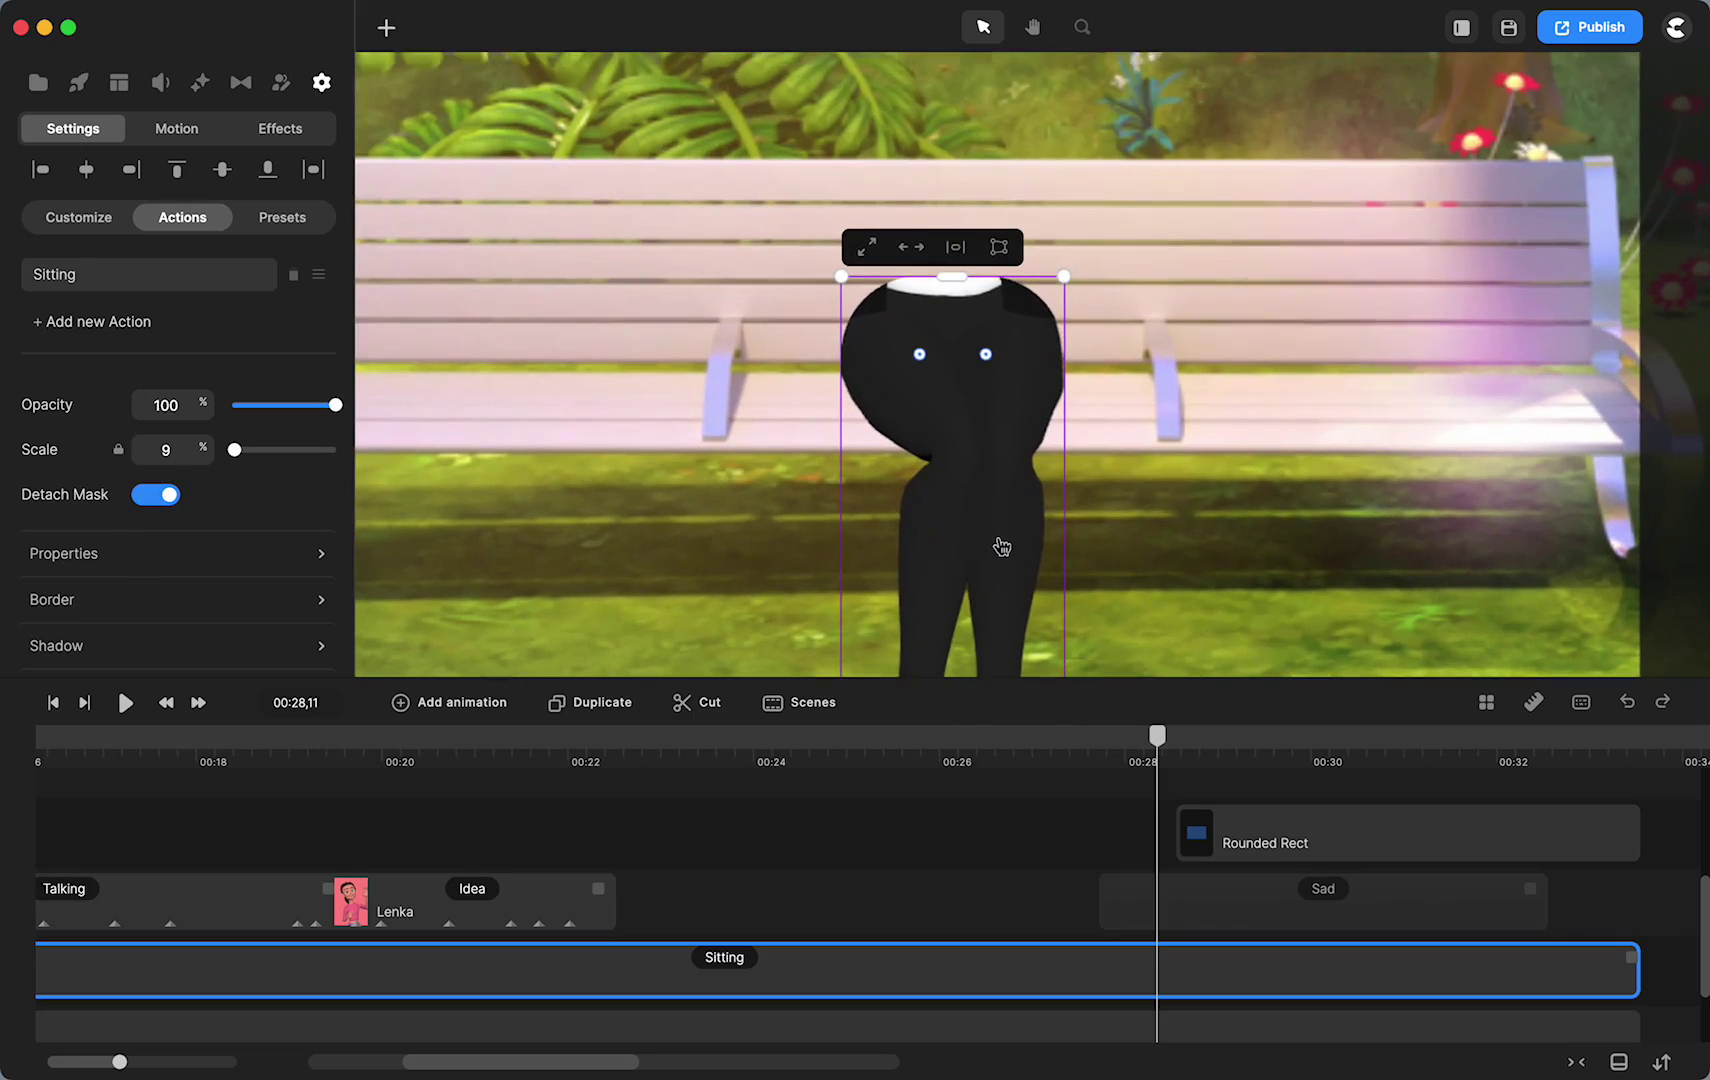
pyautogui.moveTo(1240, 611); pyautogui.dragTo(1218, 462)
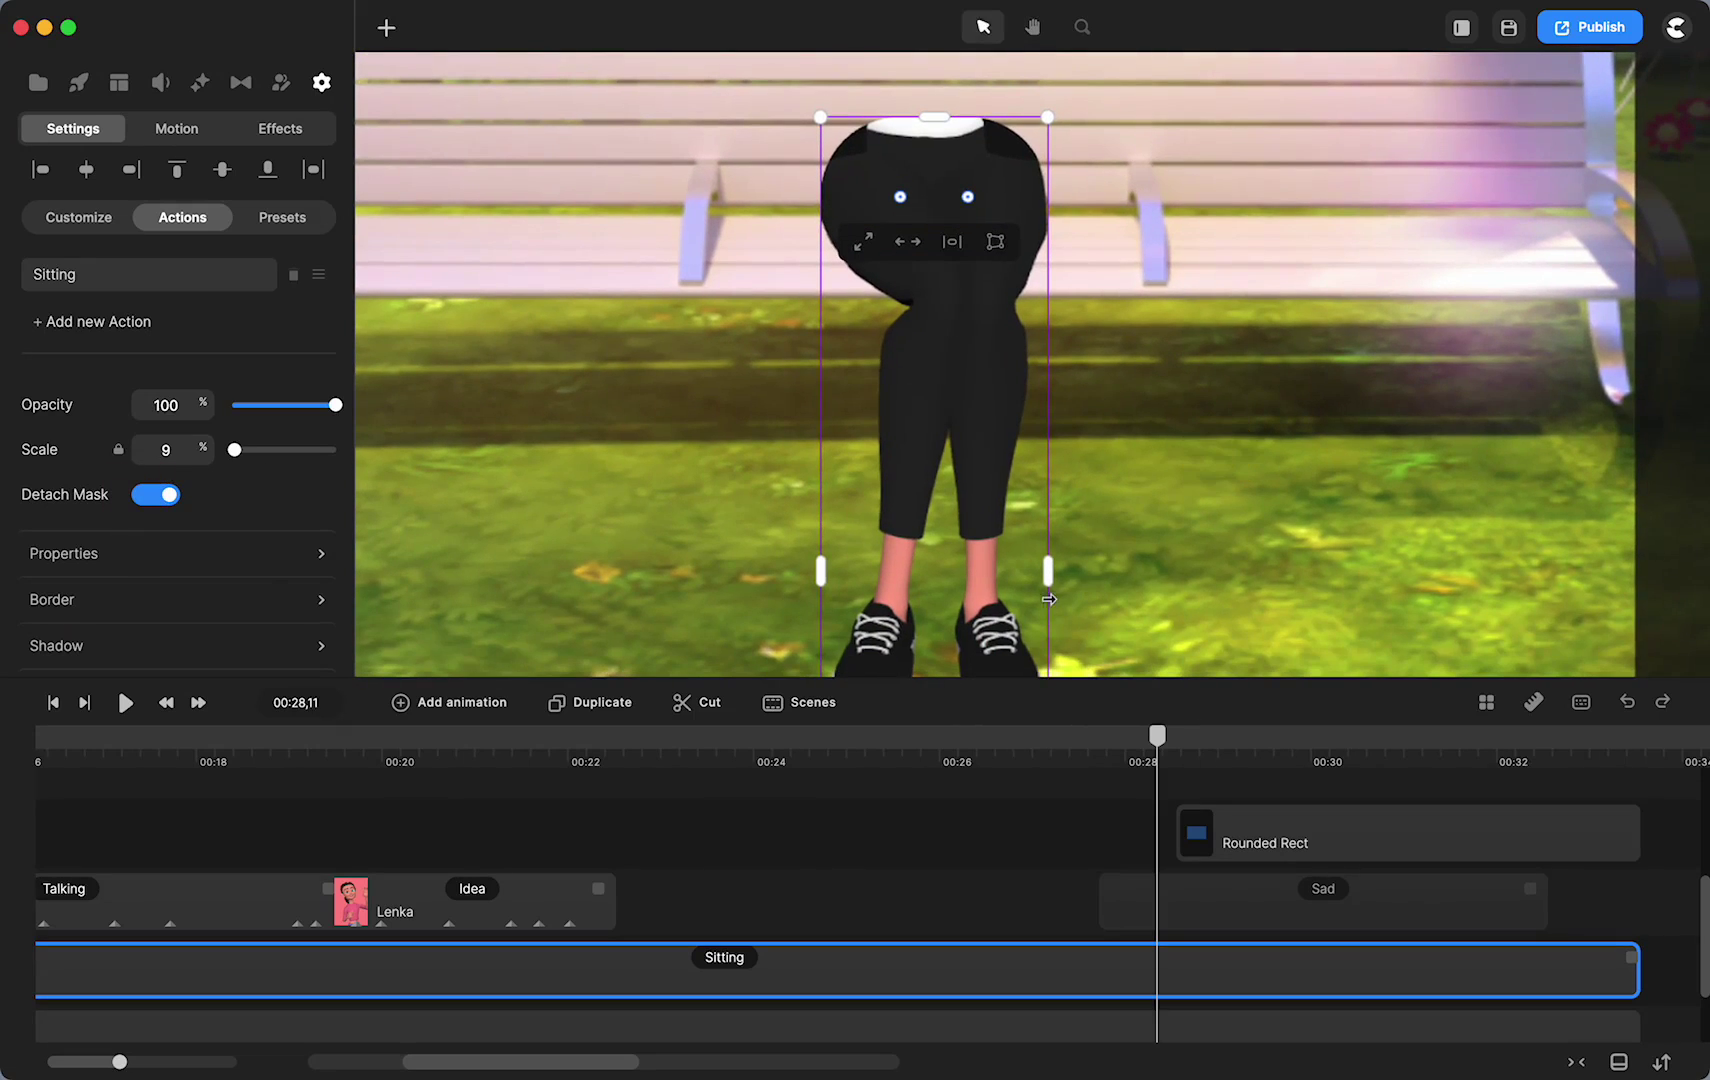
pyautogui.moveTo(1050, 587)
pyautogui.mouseDown()
pyautogui.moveTo(1066, 587)
pyautogui.moveTo(1046, 585)
pyautogui.mouseUp()
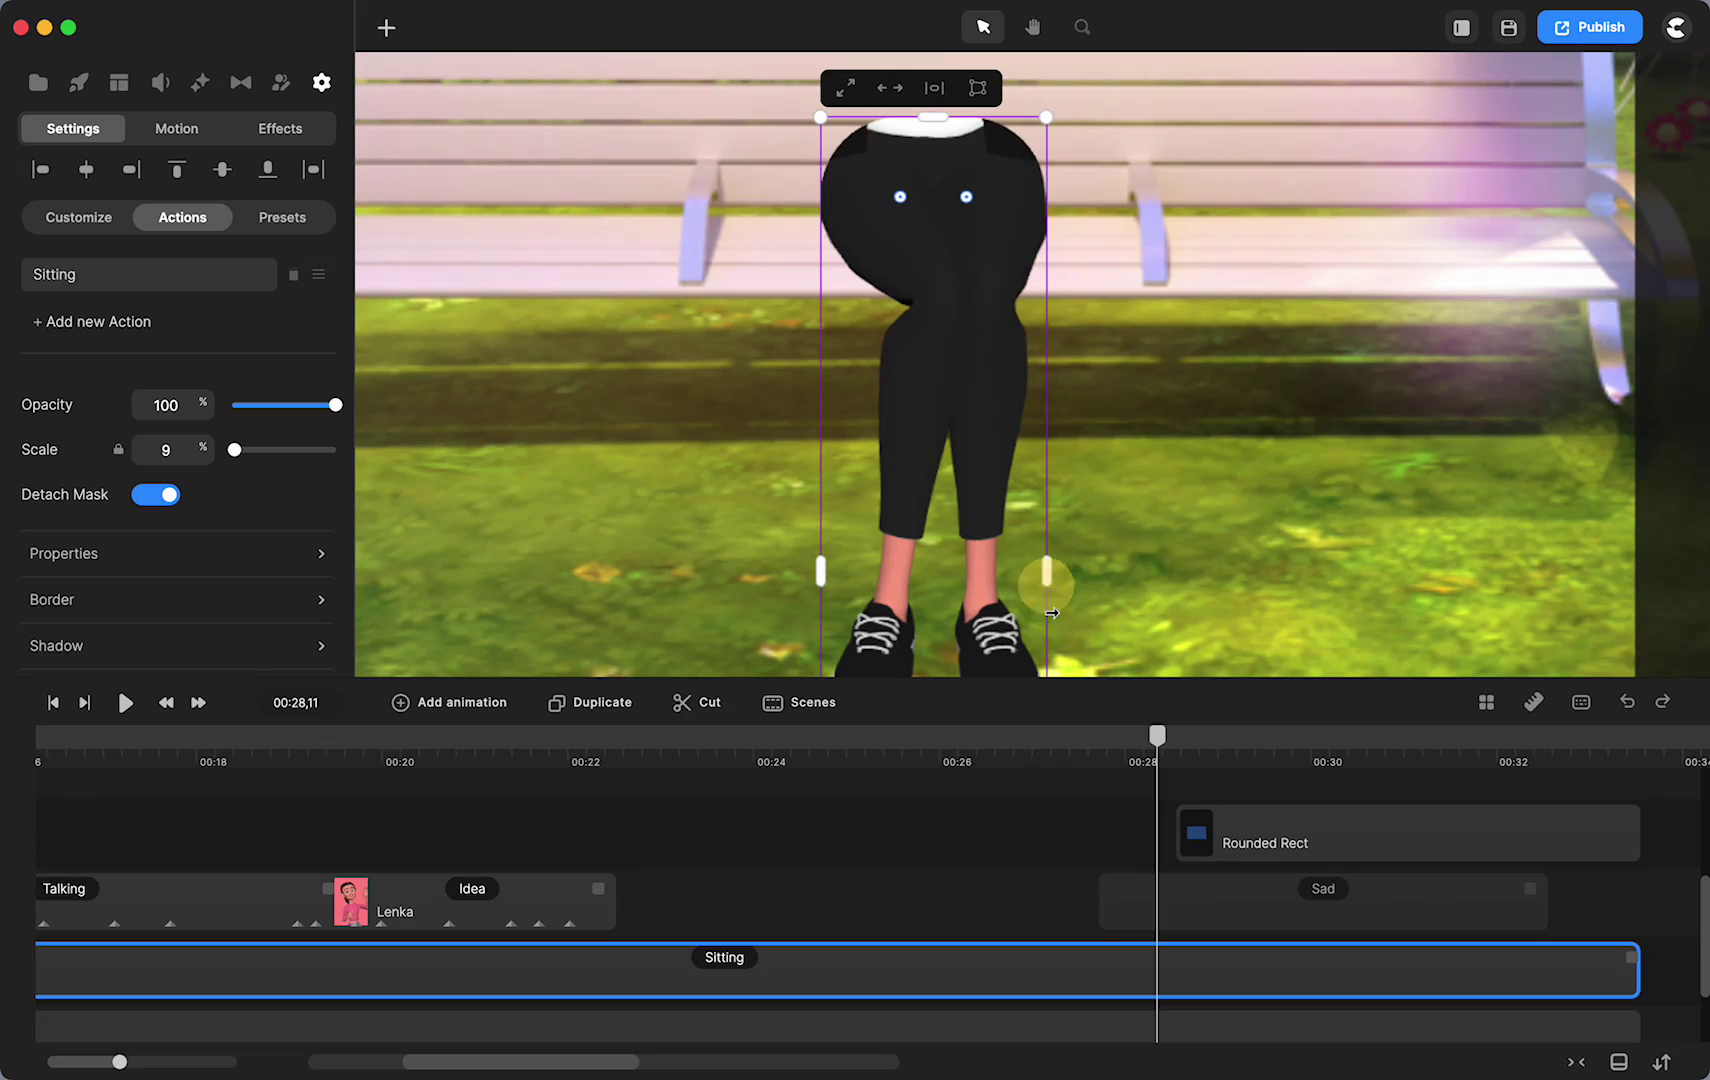
pyautogui.click(168, 497)
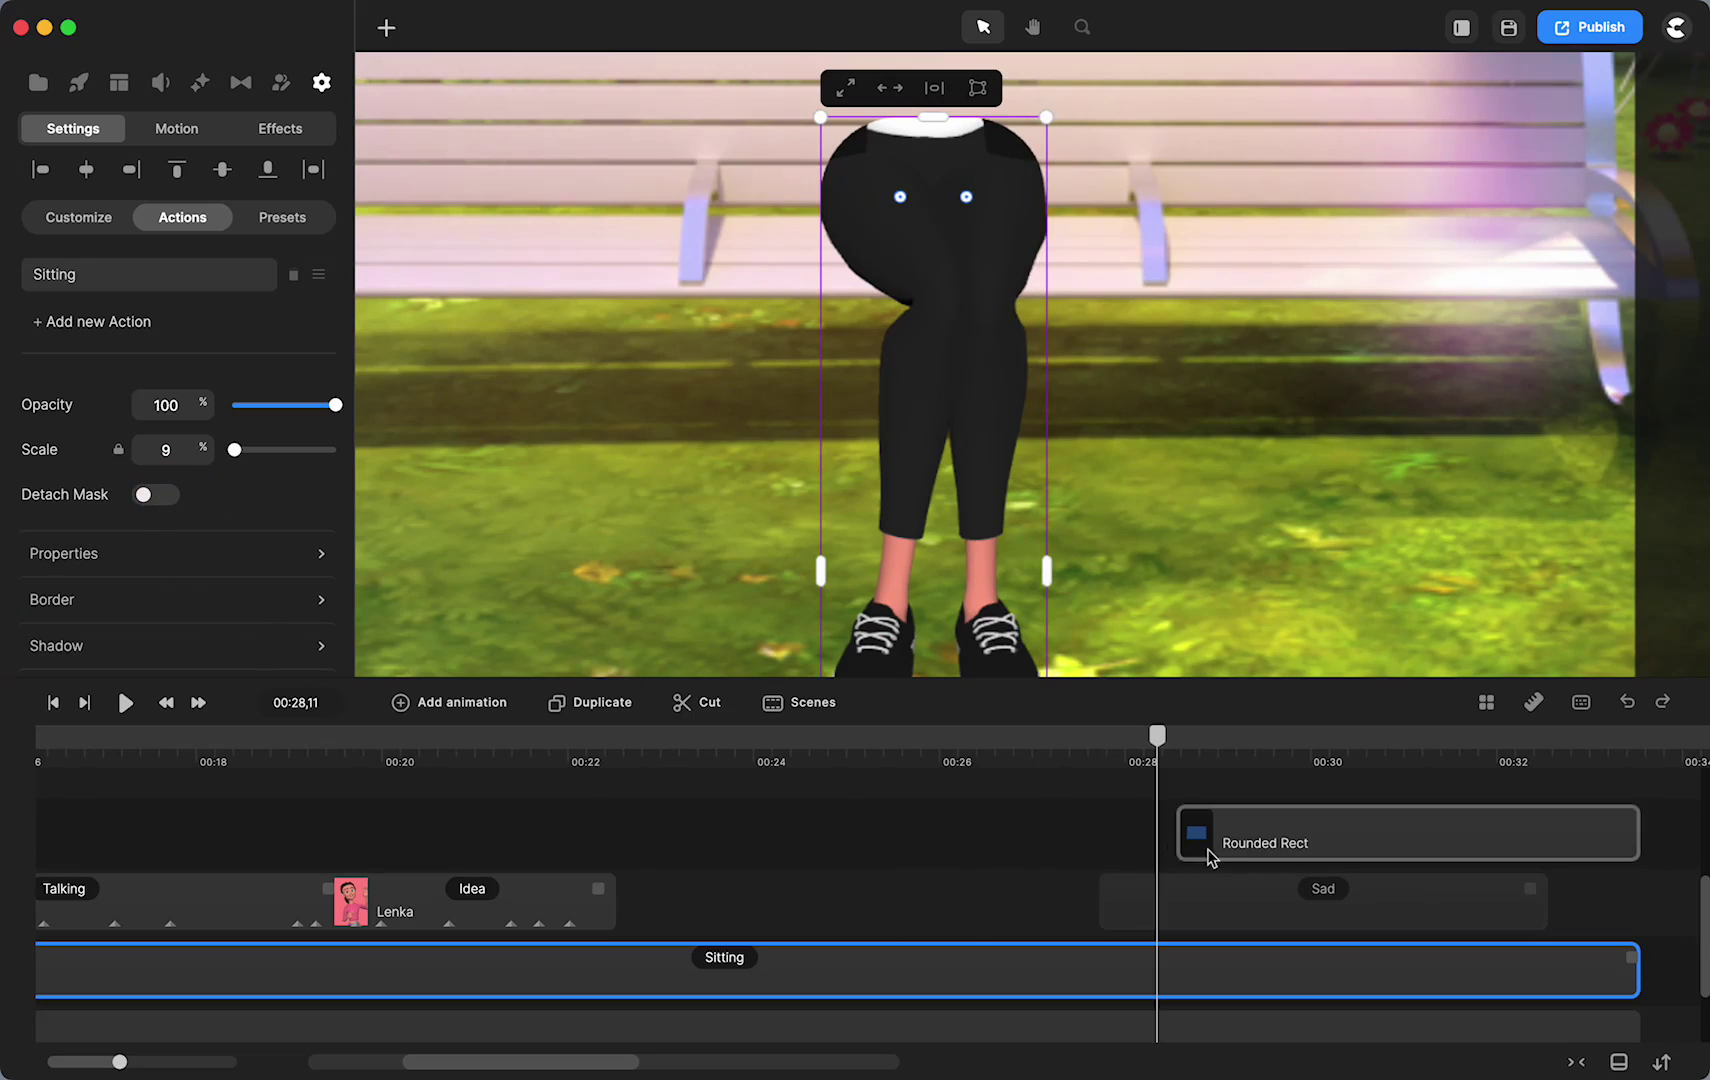
pyautogui.moveTo(1208, 850); pyautogui.dragTo(1133, 862)
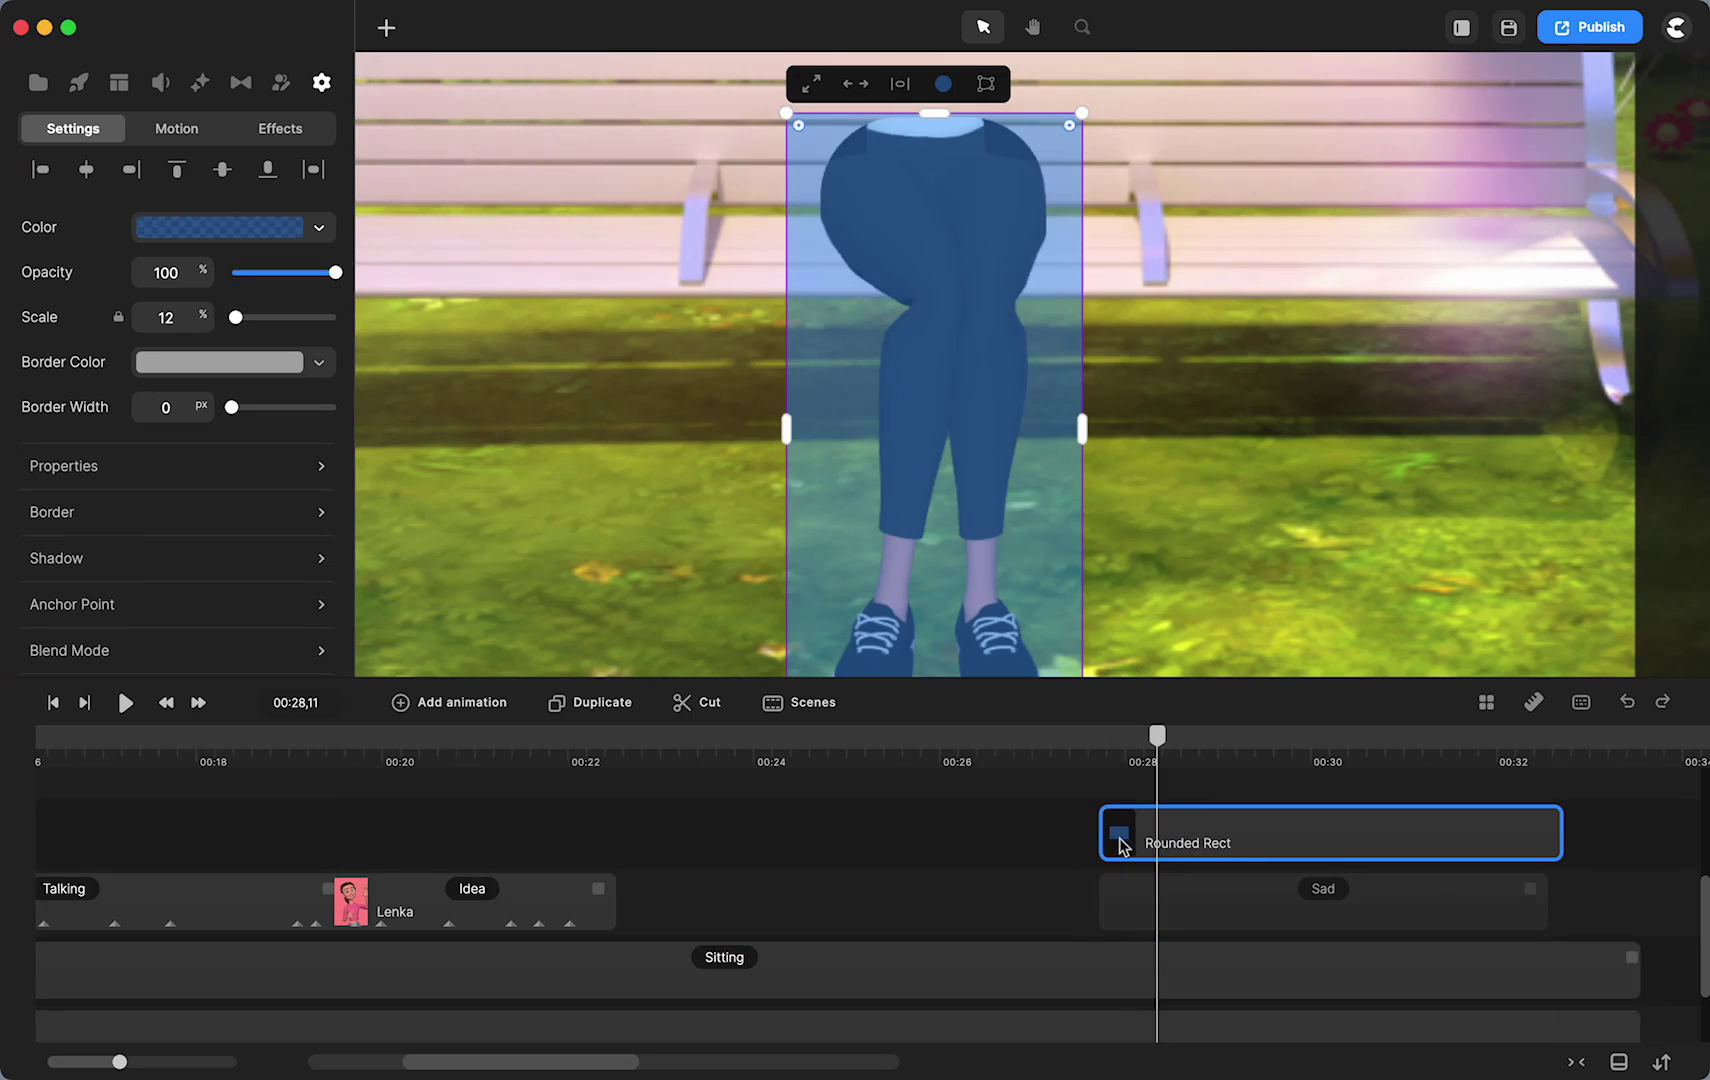
# Step: Mask both selected clips with the Rounded Rect, then delete the rectangle mask
pyautogui.scroll(-2, 1194, 987)
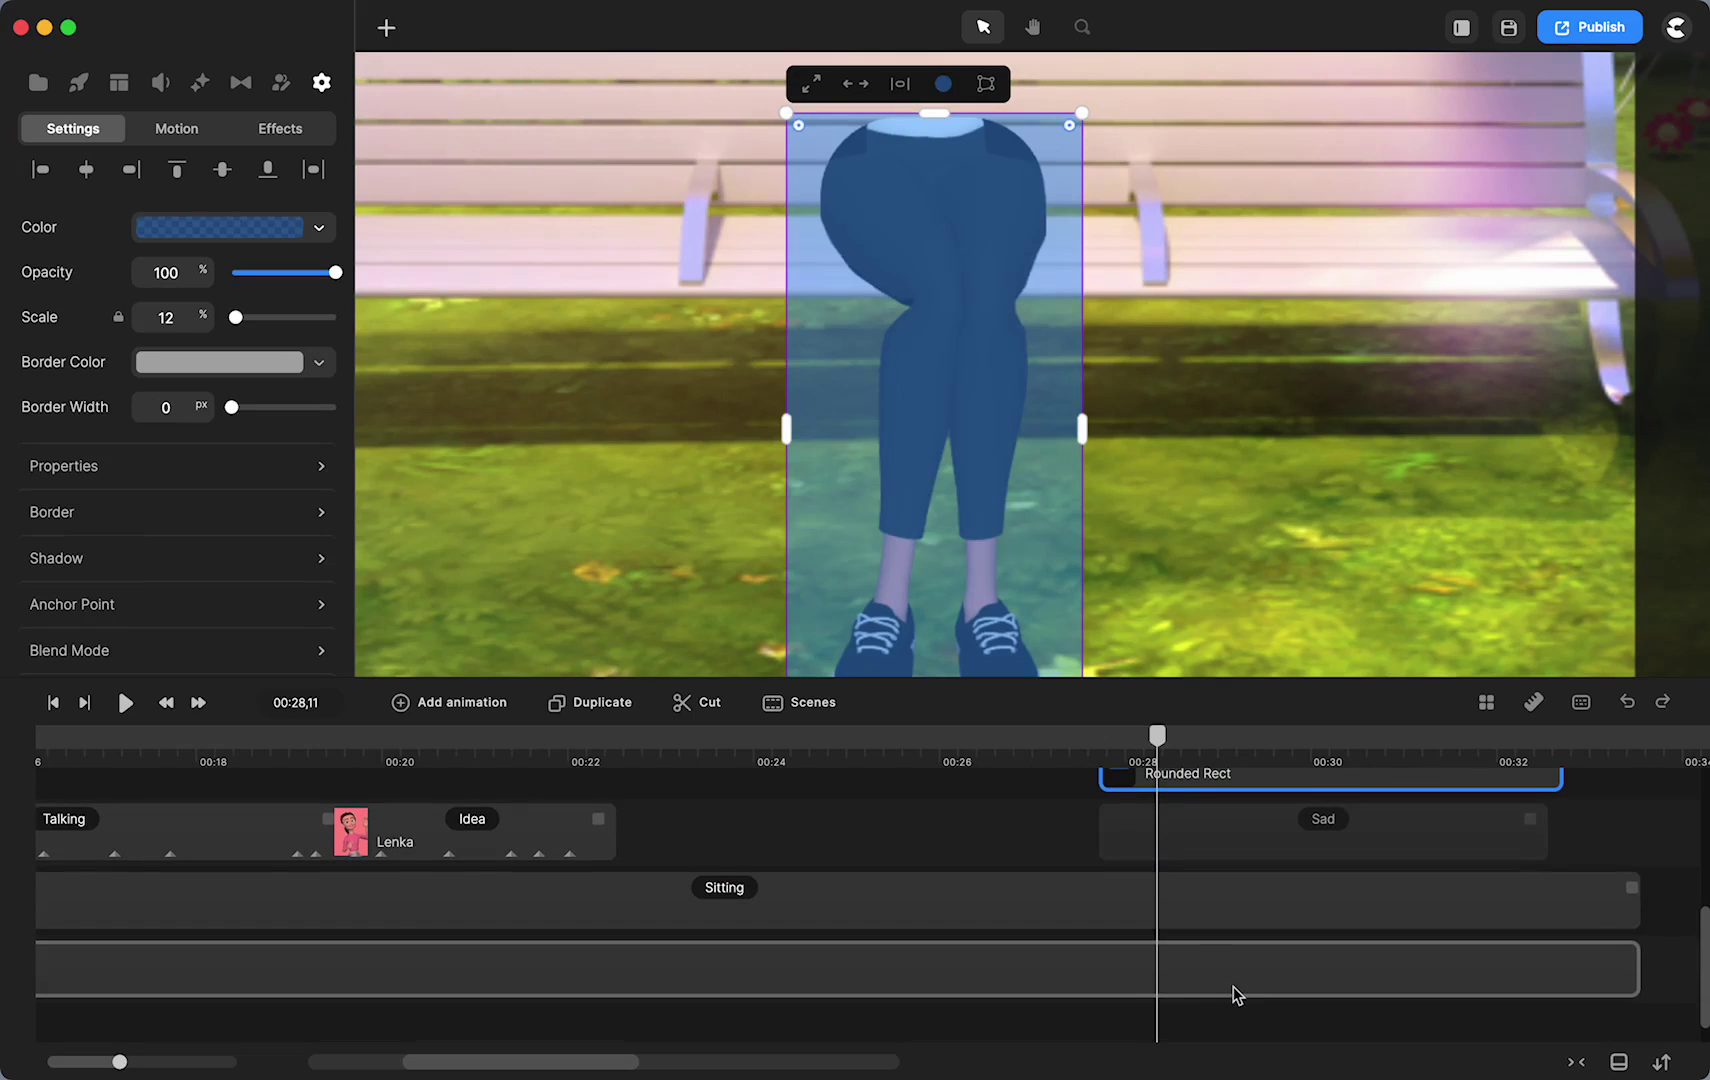
pyautogui.keyDown('shift'); pyautogui.click(1233, 986); pyautogui.keyUp('shift')
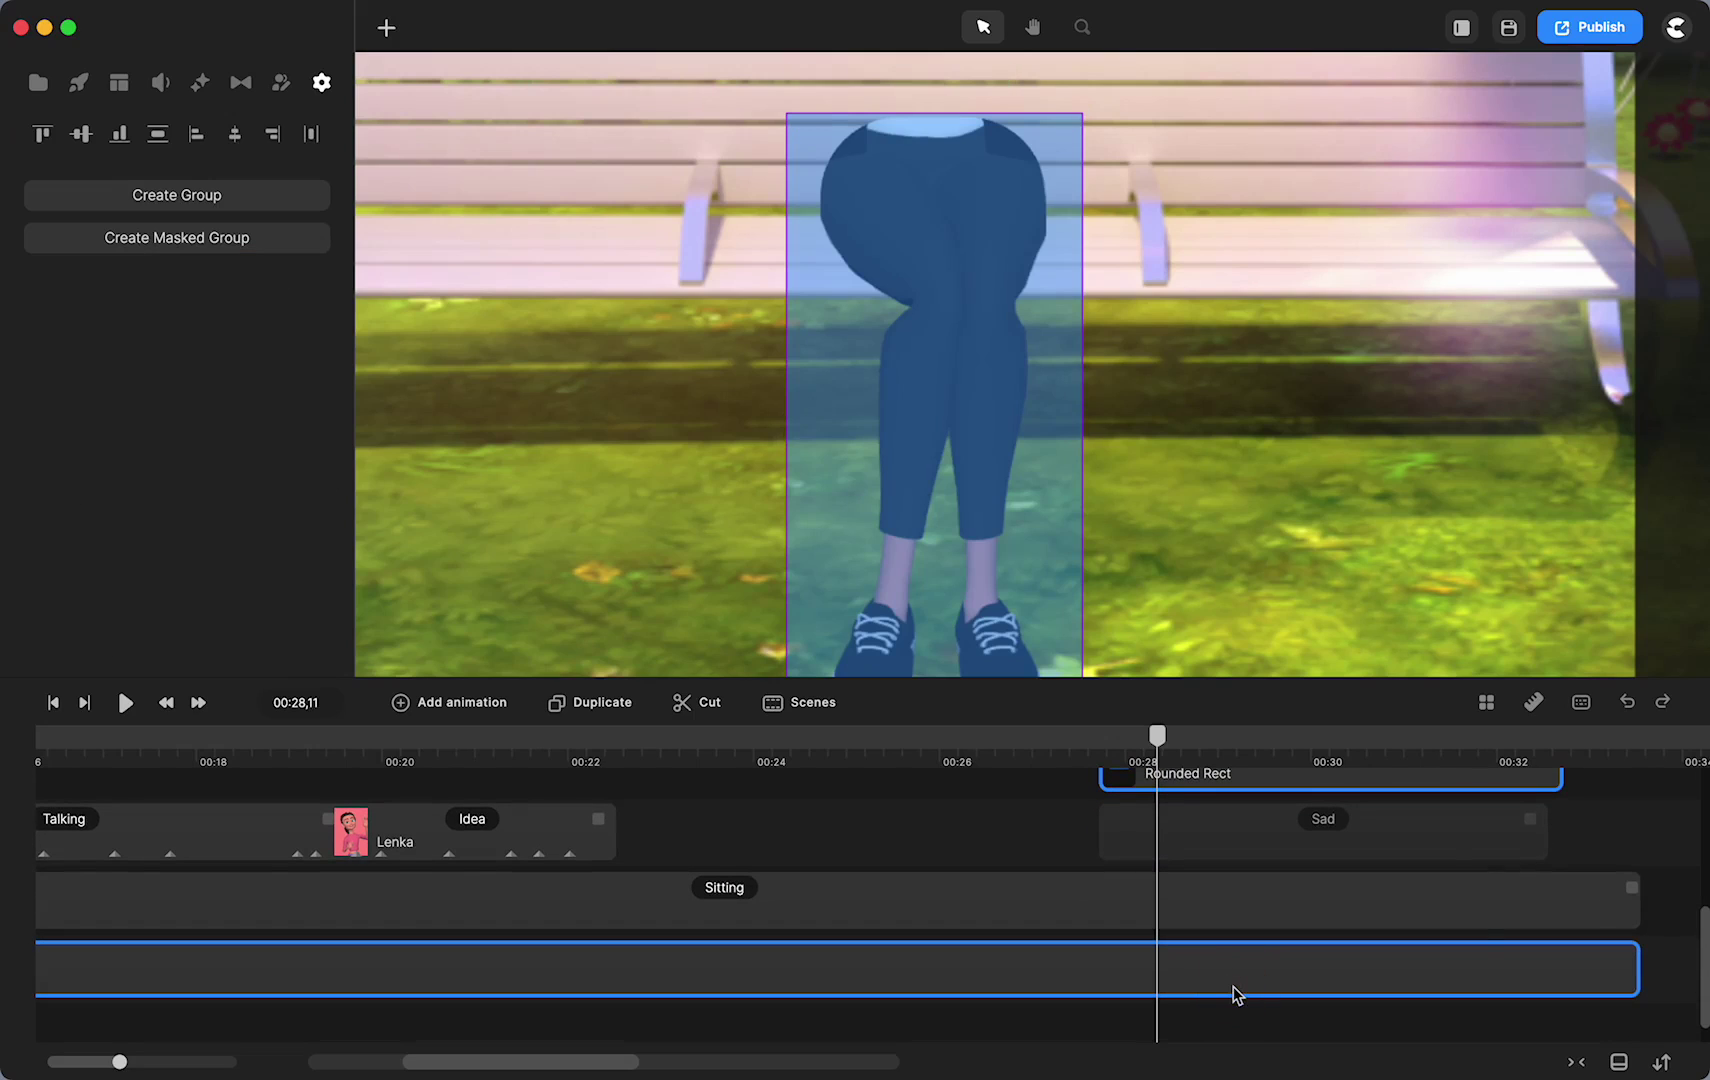
pyautogui.rightClick(1233, 986)
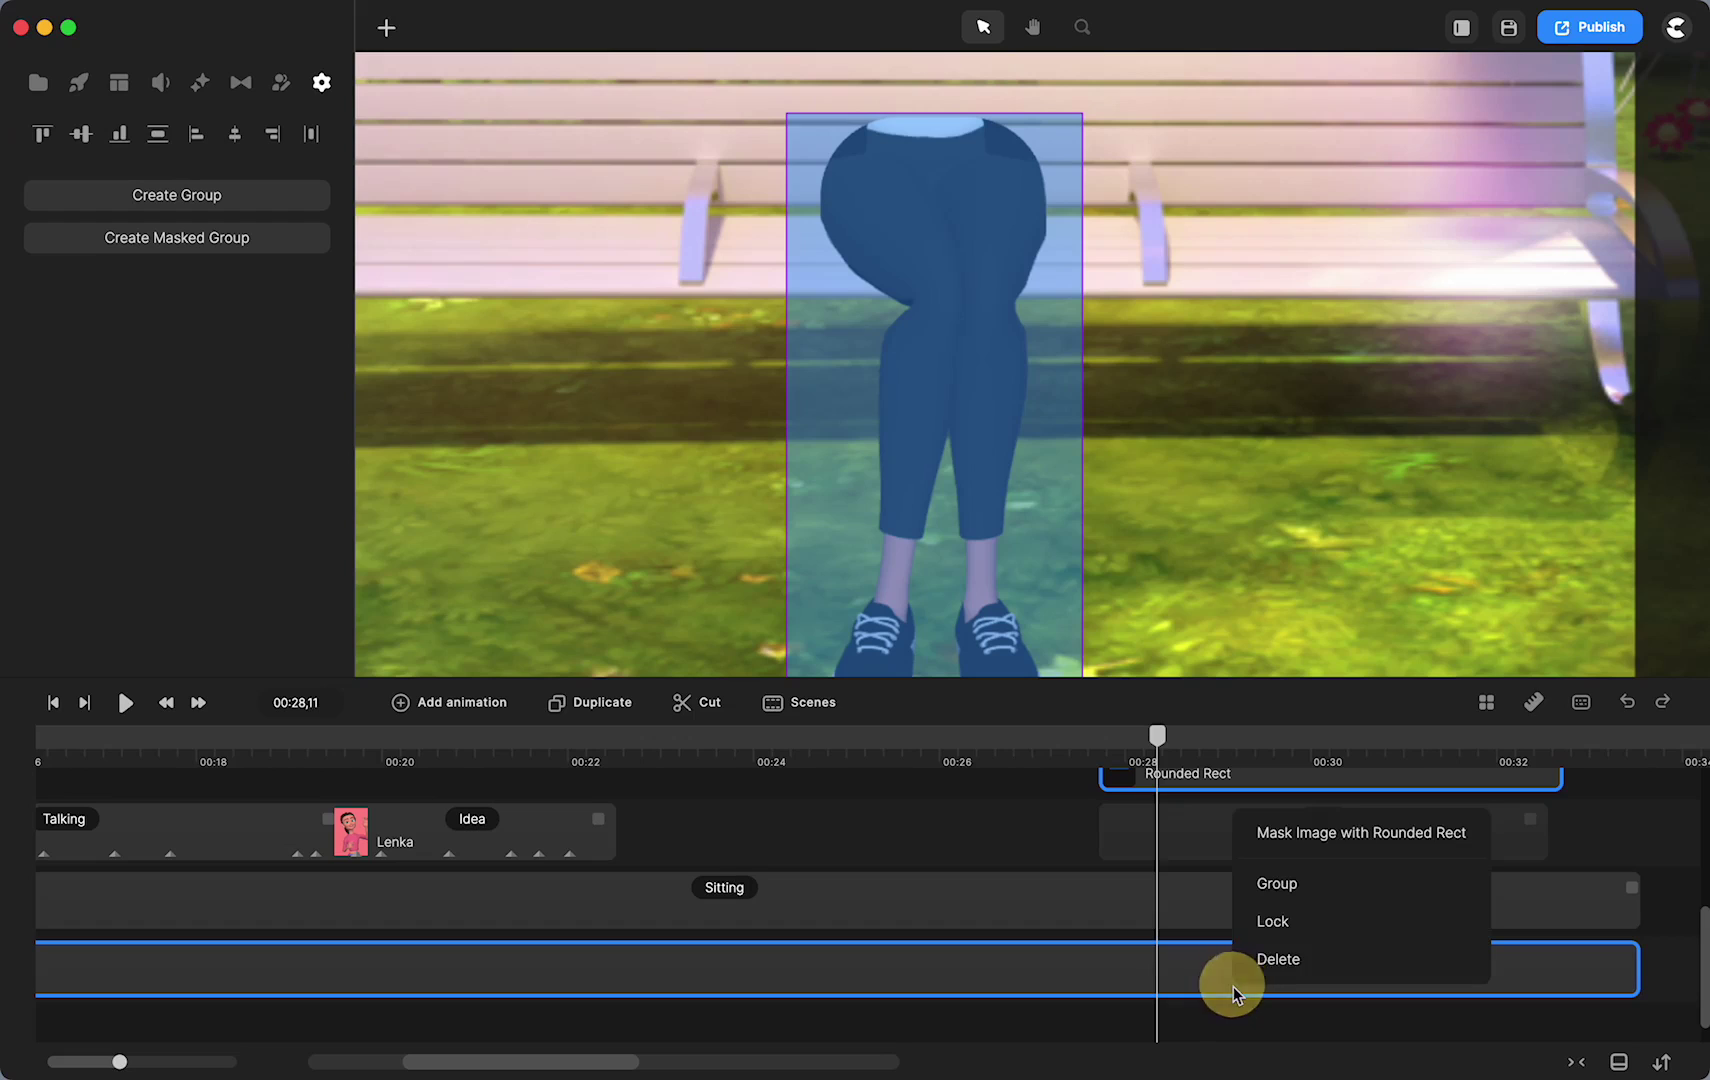
pyautogui.click(1333, 840)
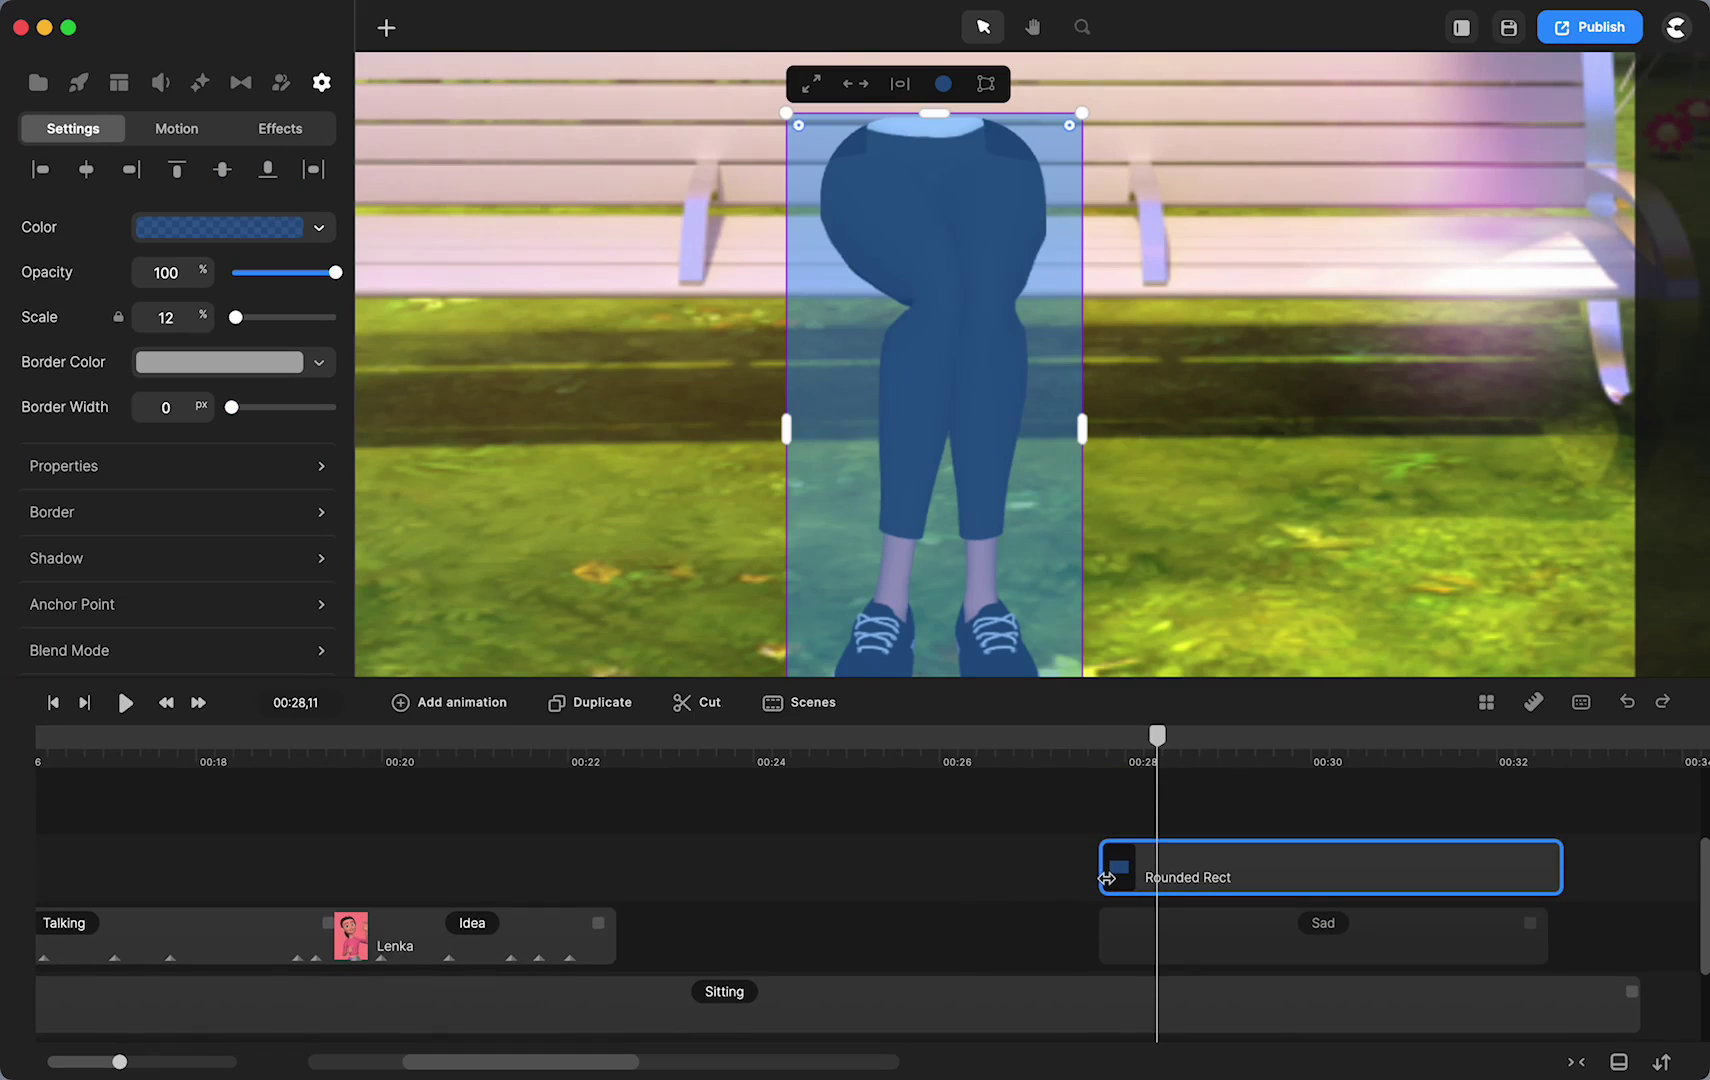
pyautogui.press('Delete')
# Step: Unhide the Sad upper-body clip so the jacket reappears above the seated legs
pyautogui.click(1169, 945)
pyautogui.rightClick(1169, 945)
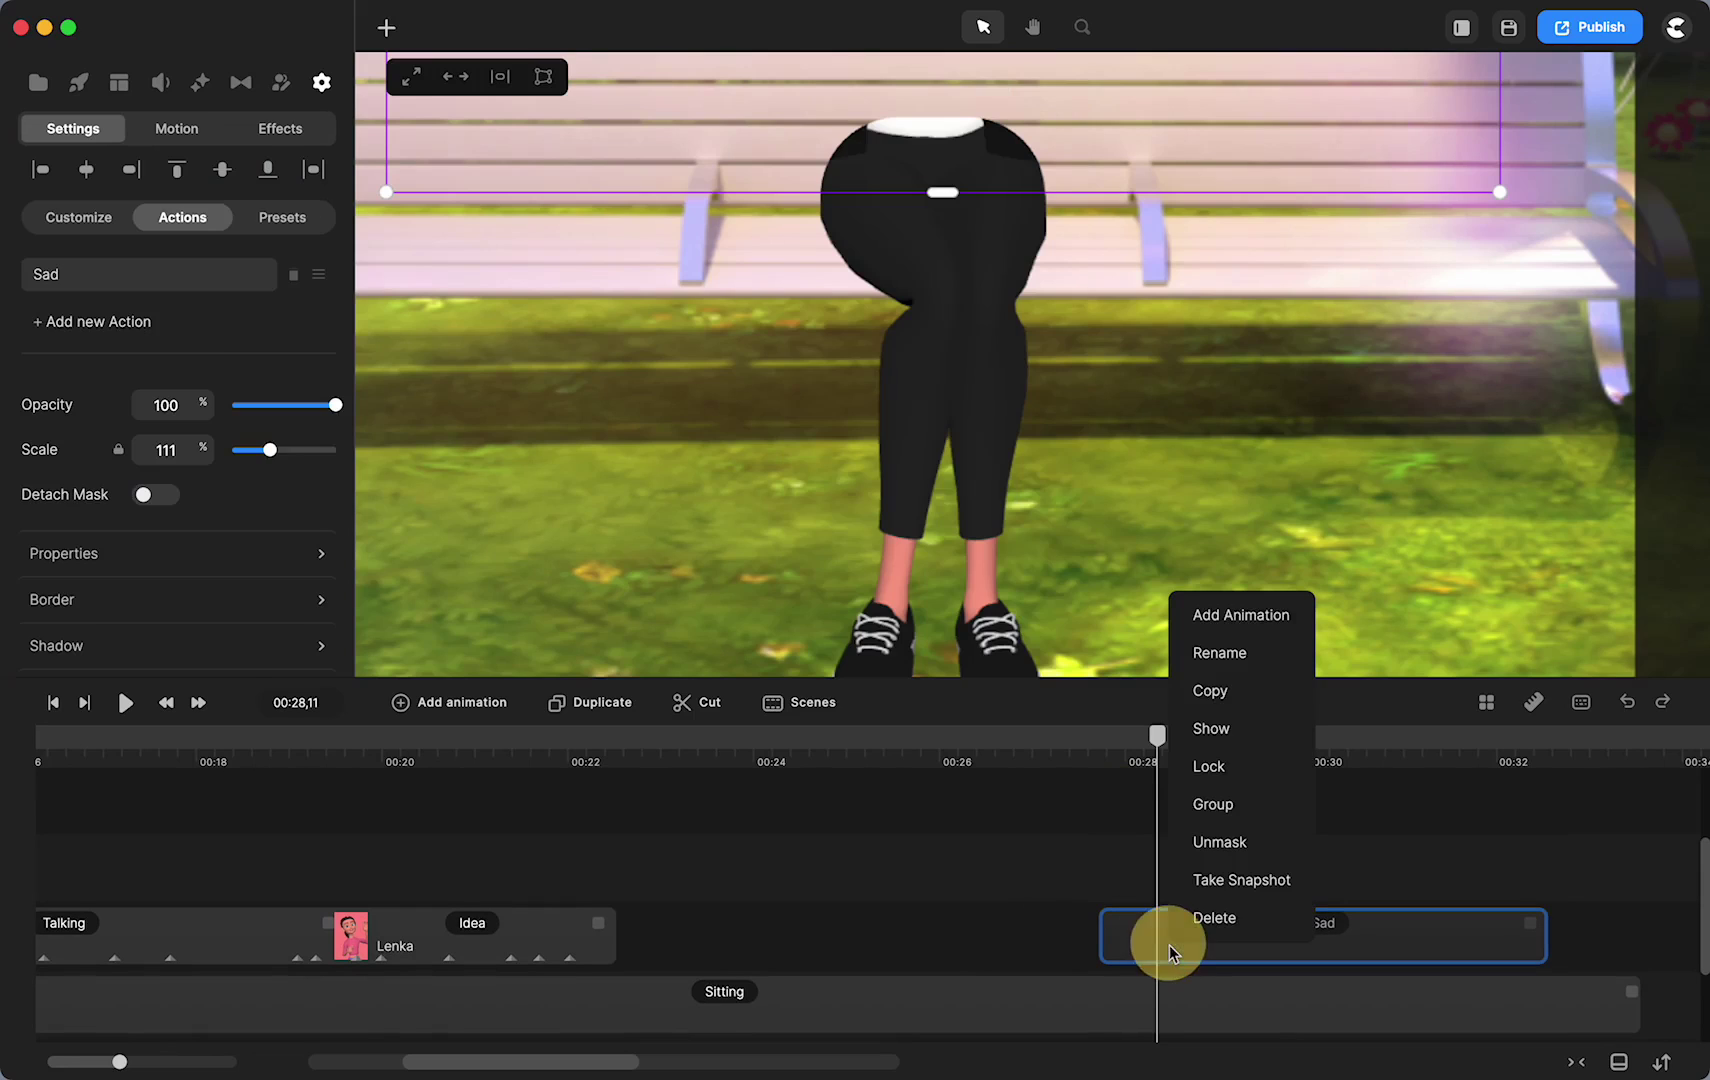
pyautogui.click(1216, 729)
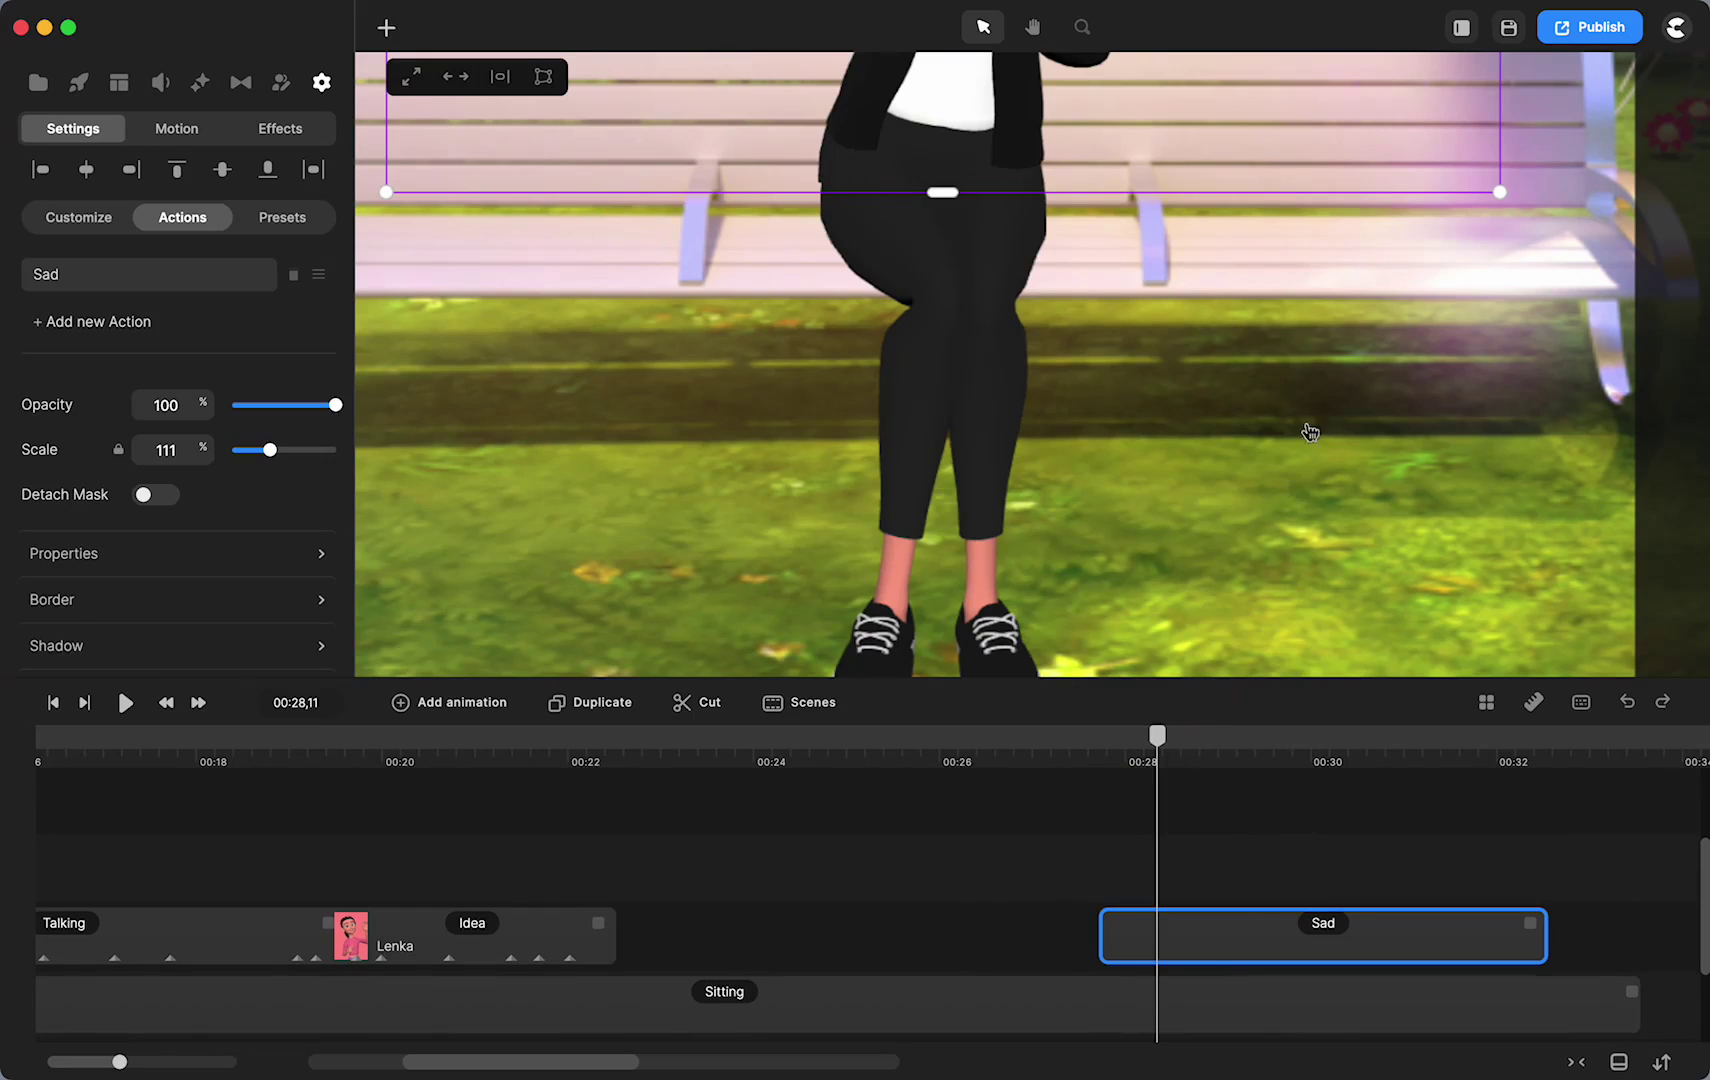
# Step: Add a blue rectangle and stretch it wider and upward over the woman's upper body
pyautogui.press('space')
pyautogui.moveTo(1280, 340); pyautogui.dragTo(1273, 696)
pyautogui.press('super+0')
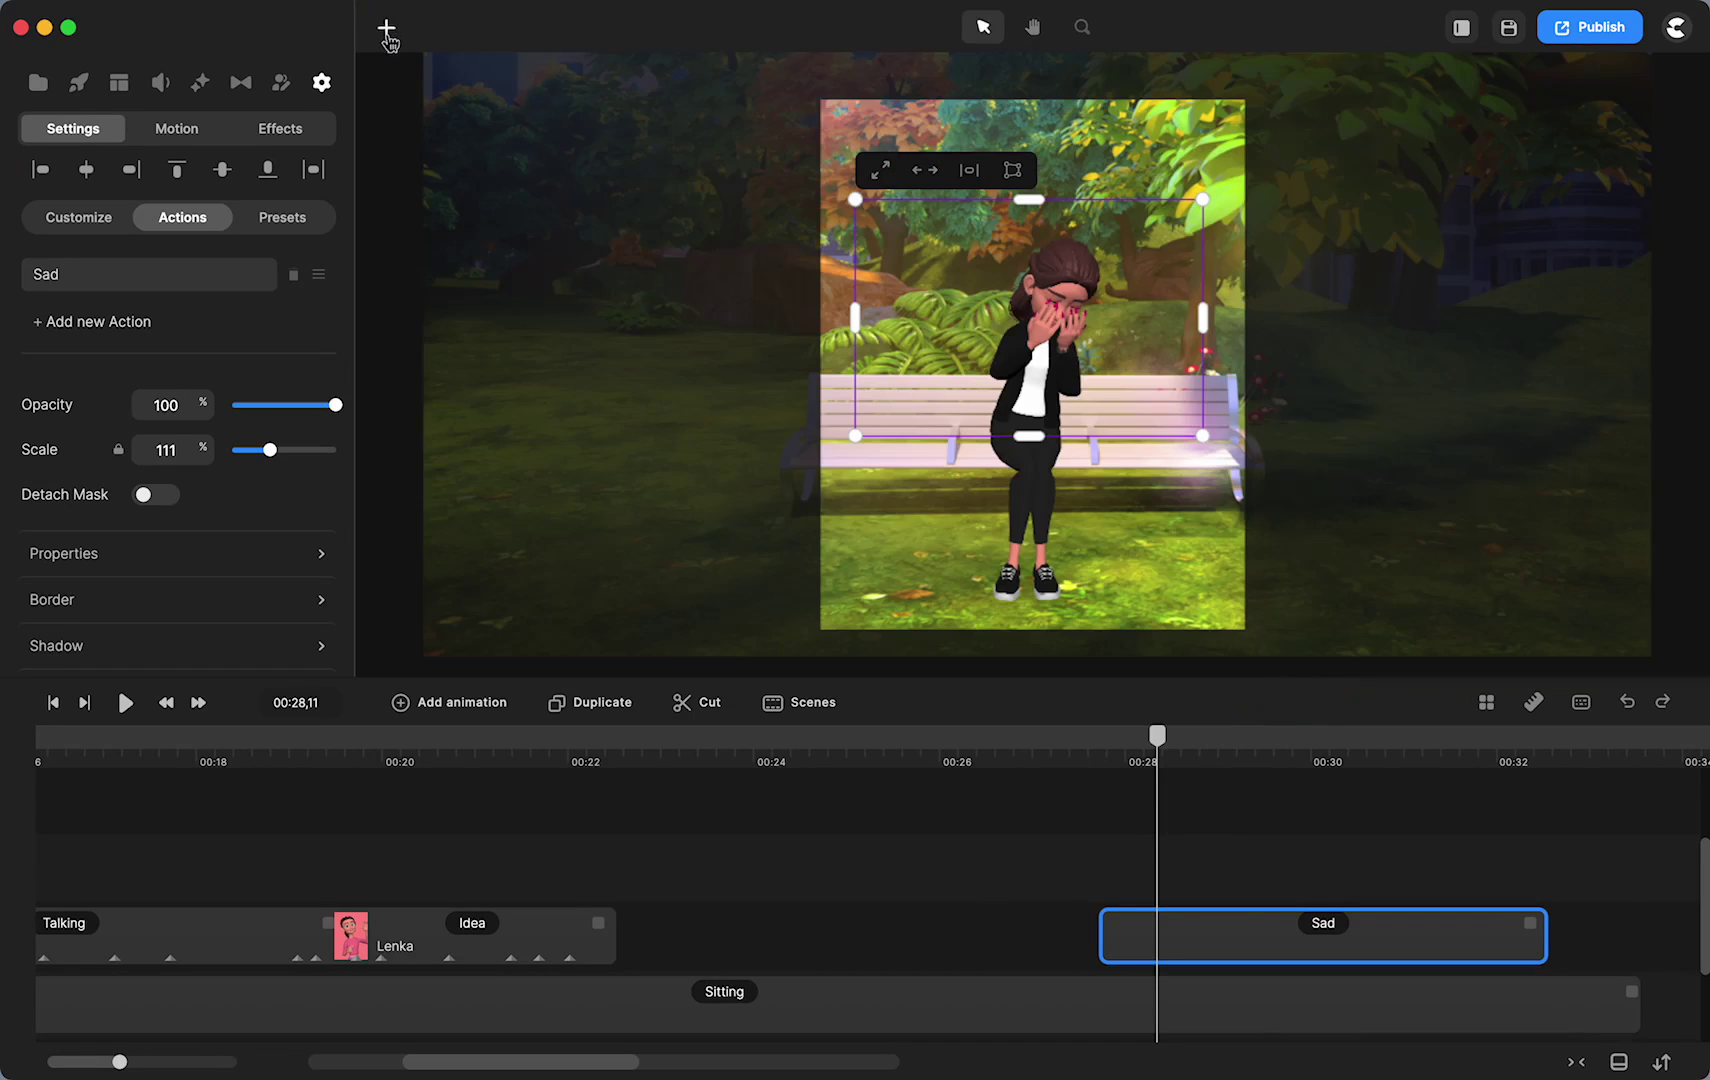
pyautogui.click(387, 34)
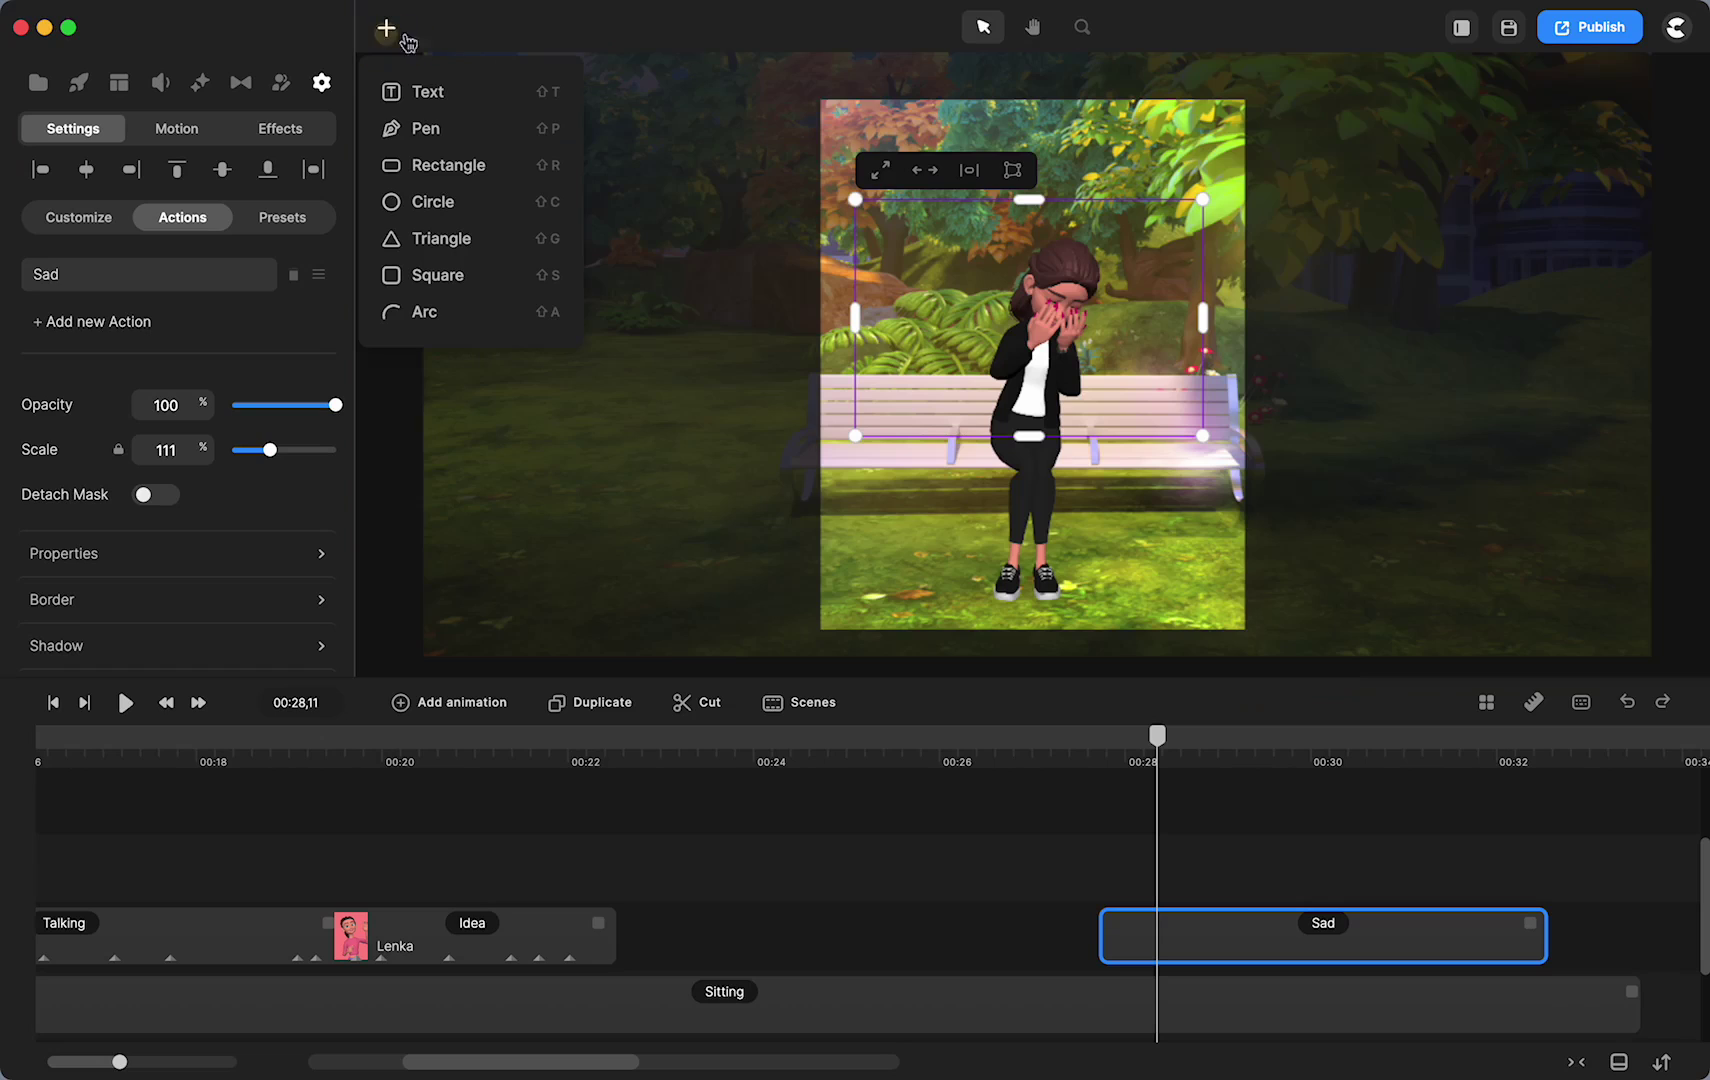
pyautogui.click(445, 170)
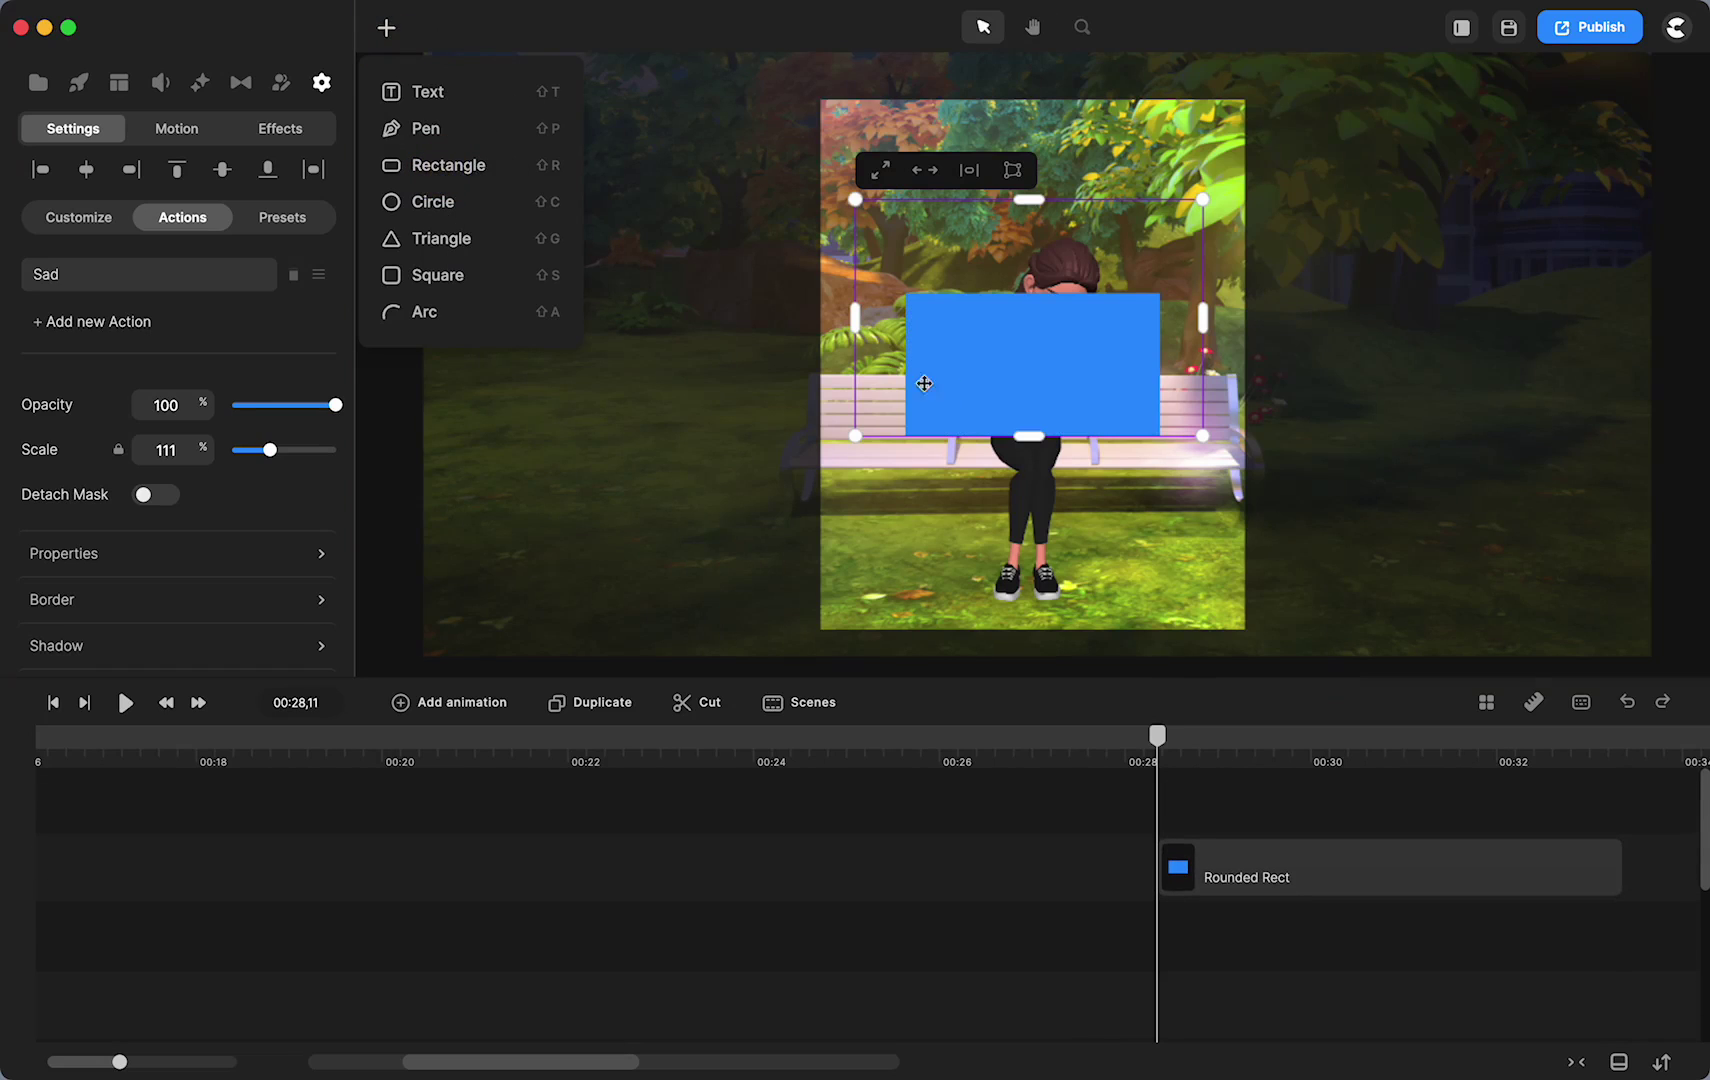
pyautogui.click(952, 362)
pyautogui.moveTo(906, 368); pyautogui.dragTo(845, 365)
pyautogui.moveTo(1158, 362); pyautogui.dragTo(1216, 363)
pyautogui.moveTo(1024, 296); pyautogui.dragTo(1016, 169)
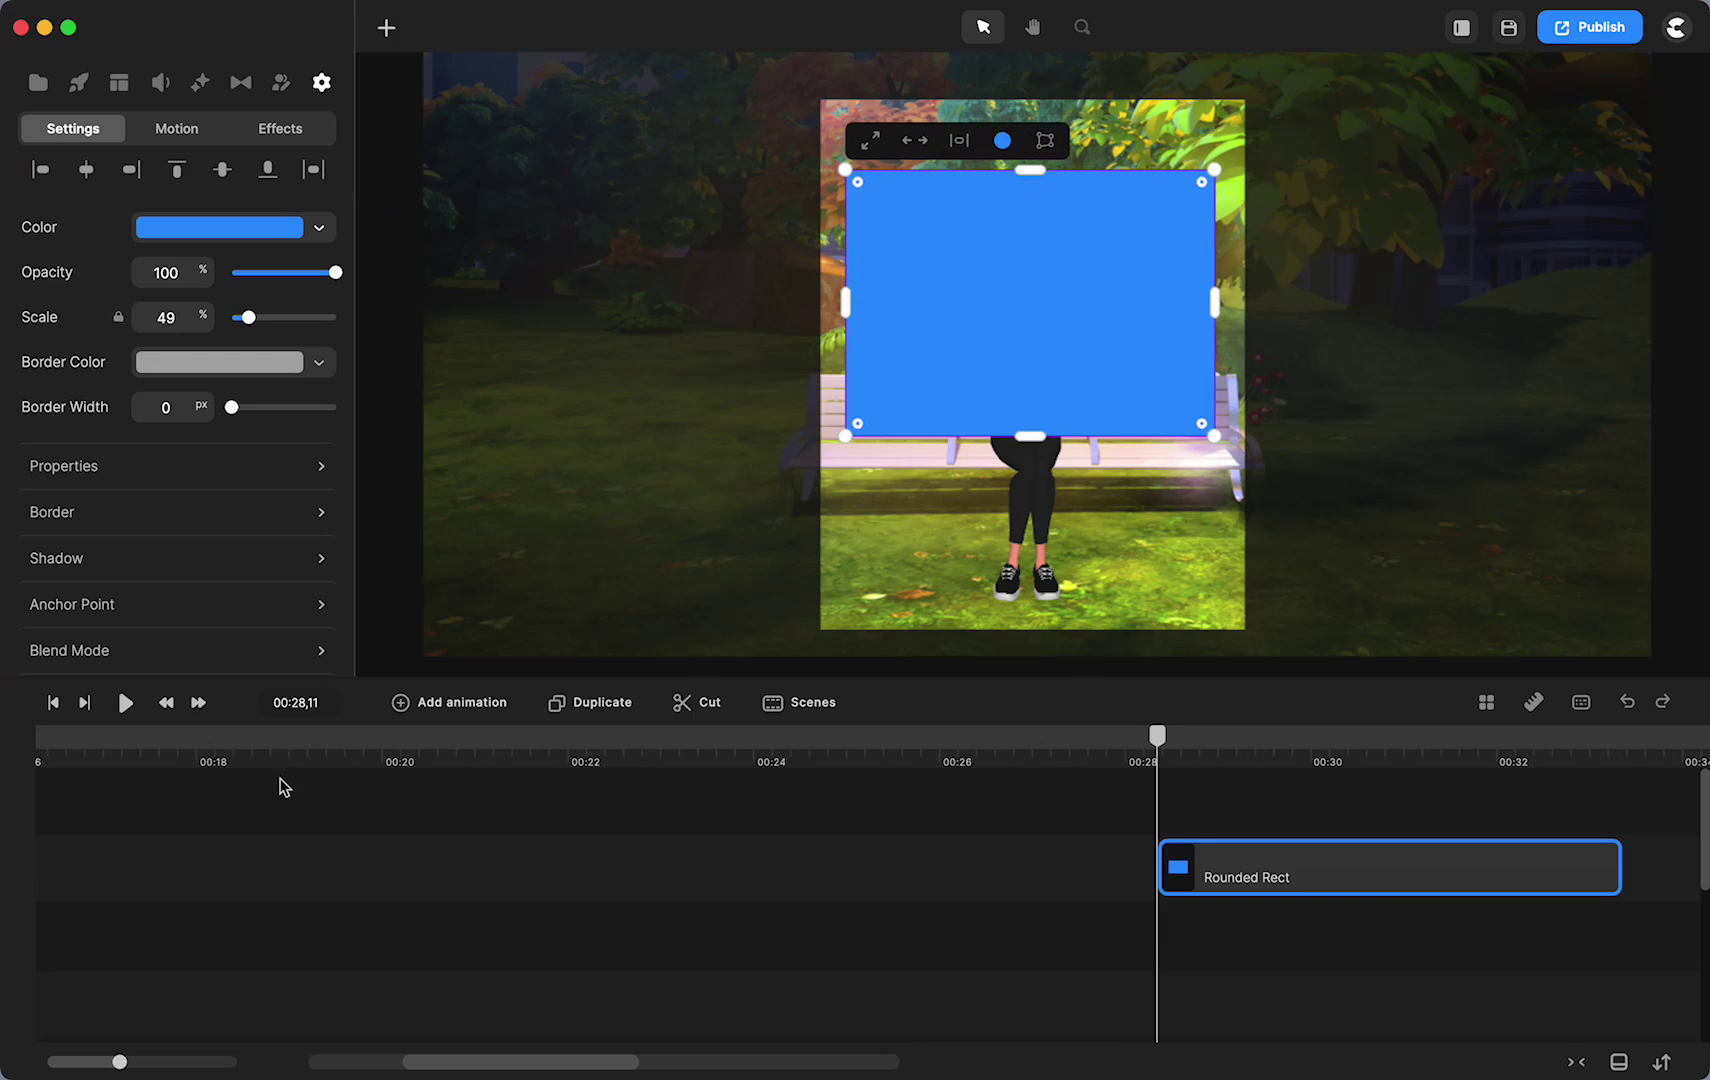
# Step: Move the Rounded Rect clip down to the track just above Sad, starting around 00:28
pyautogui.click(131, 752)
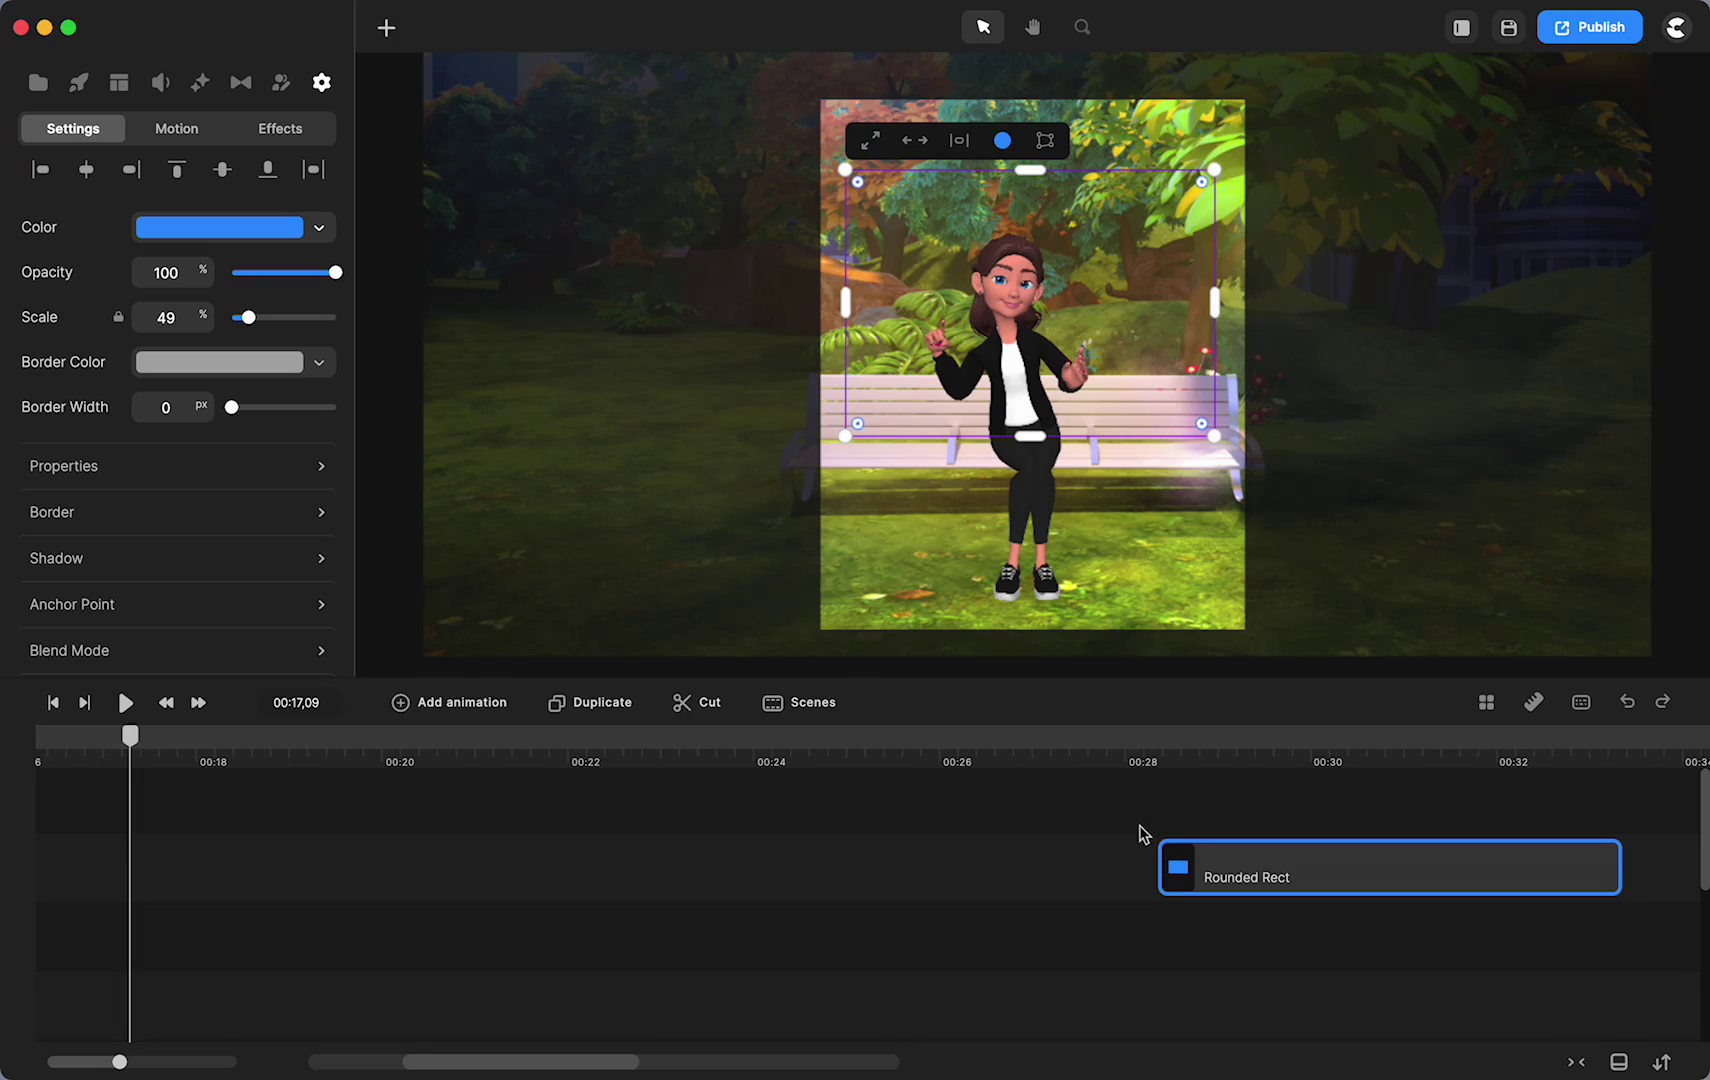
pyautogui.click(1155, 757)
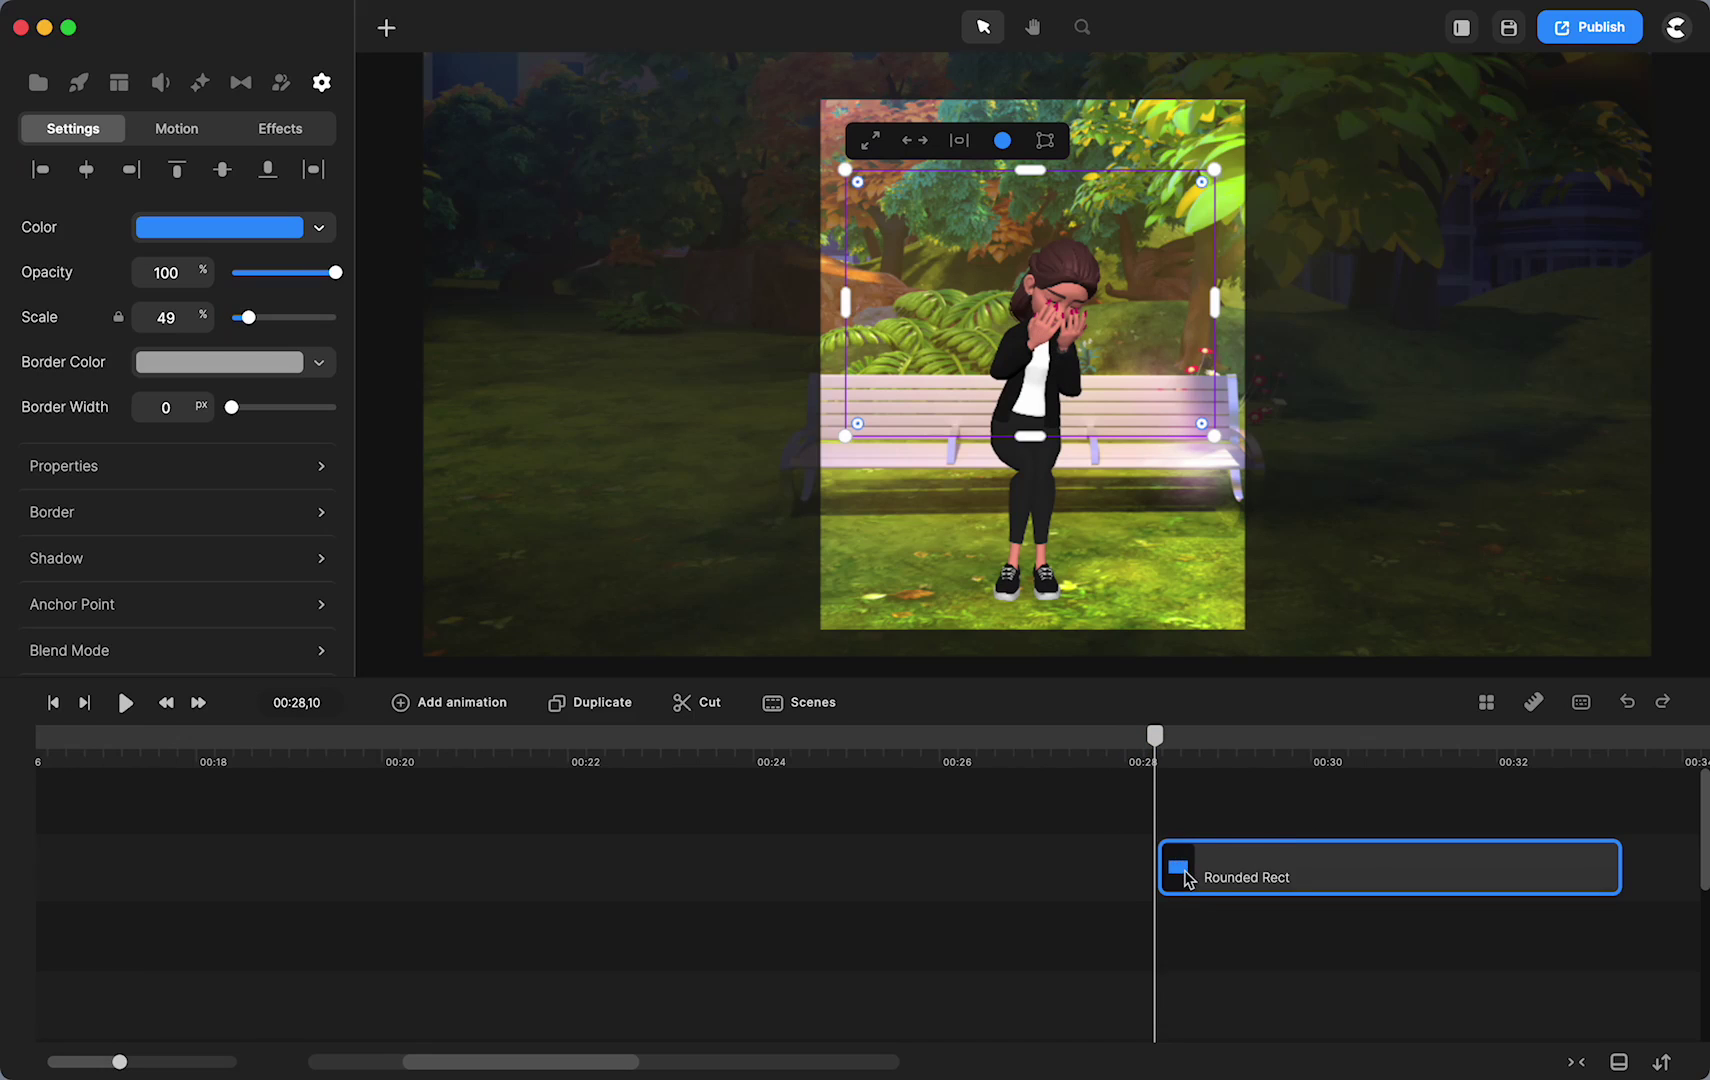
pyautogui.moveTo(1187, 879); pyautogui.dragTo(1190, 962)
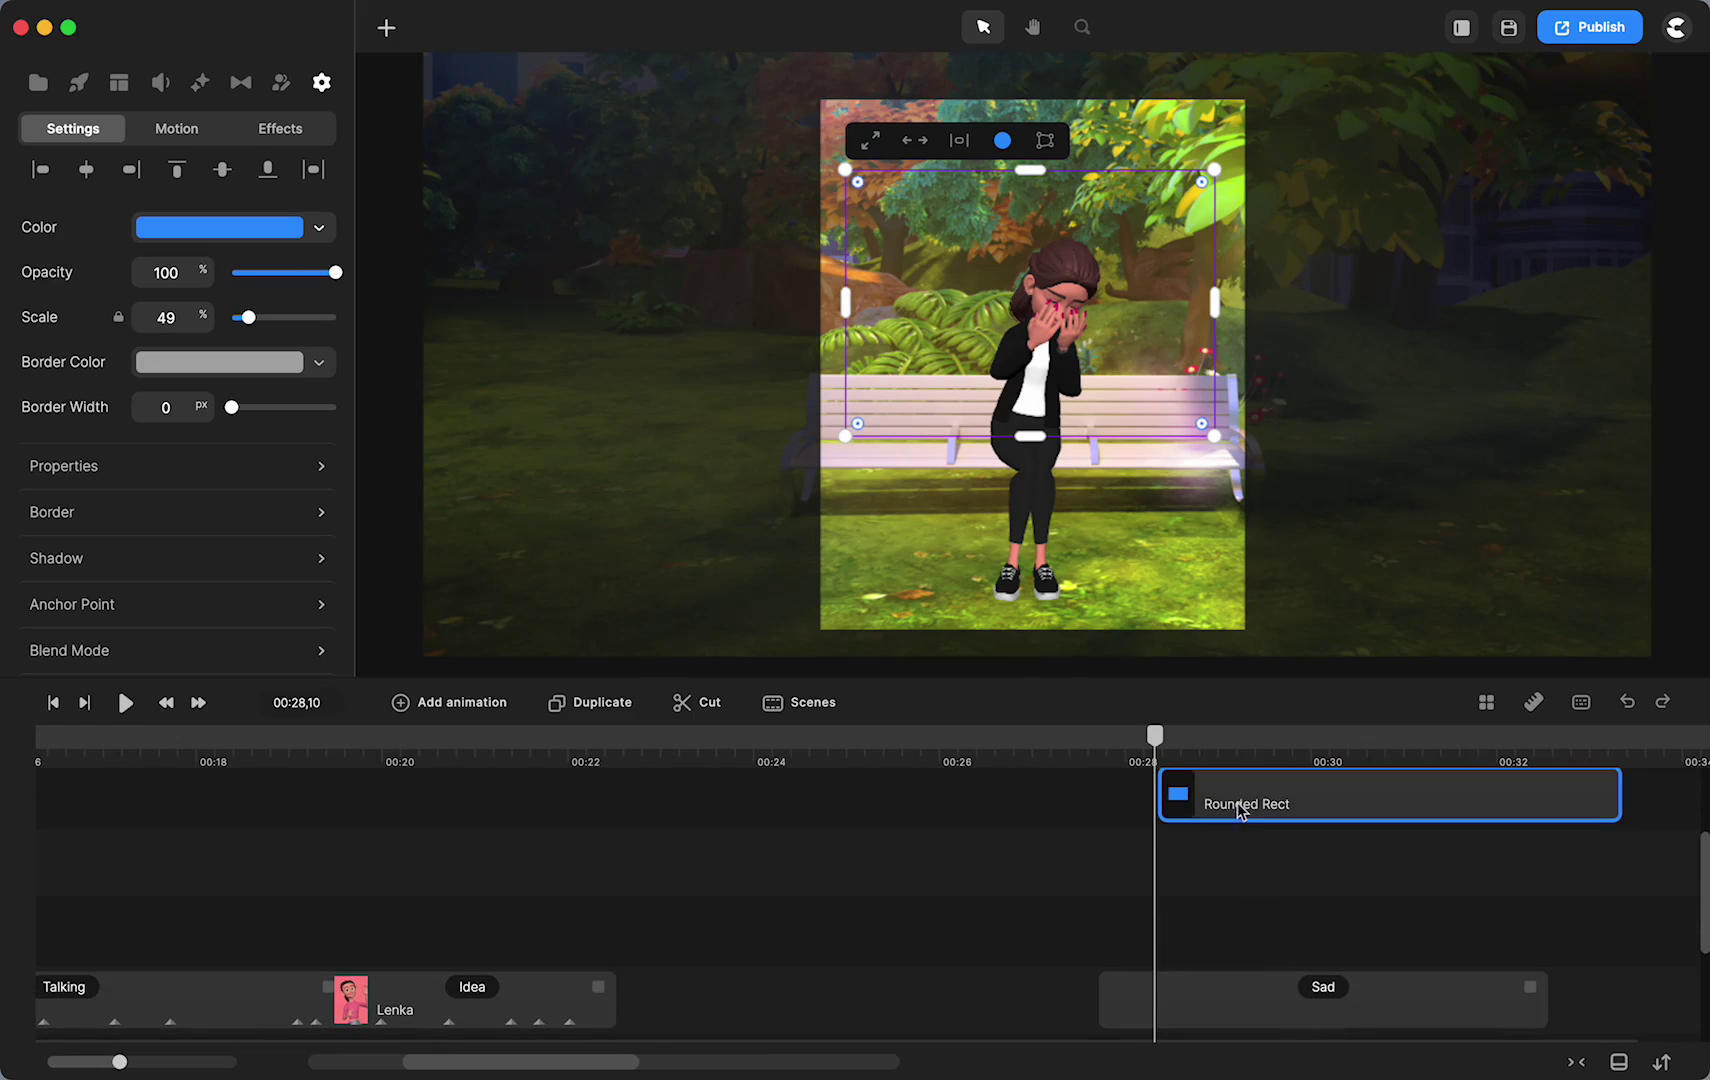
pyautogui.moveTo(1240, 810); pyautogui.dragTo(1172, 938)
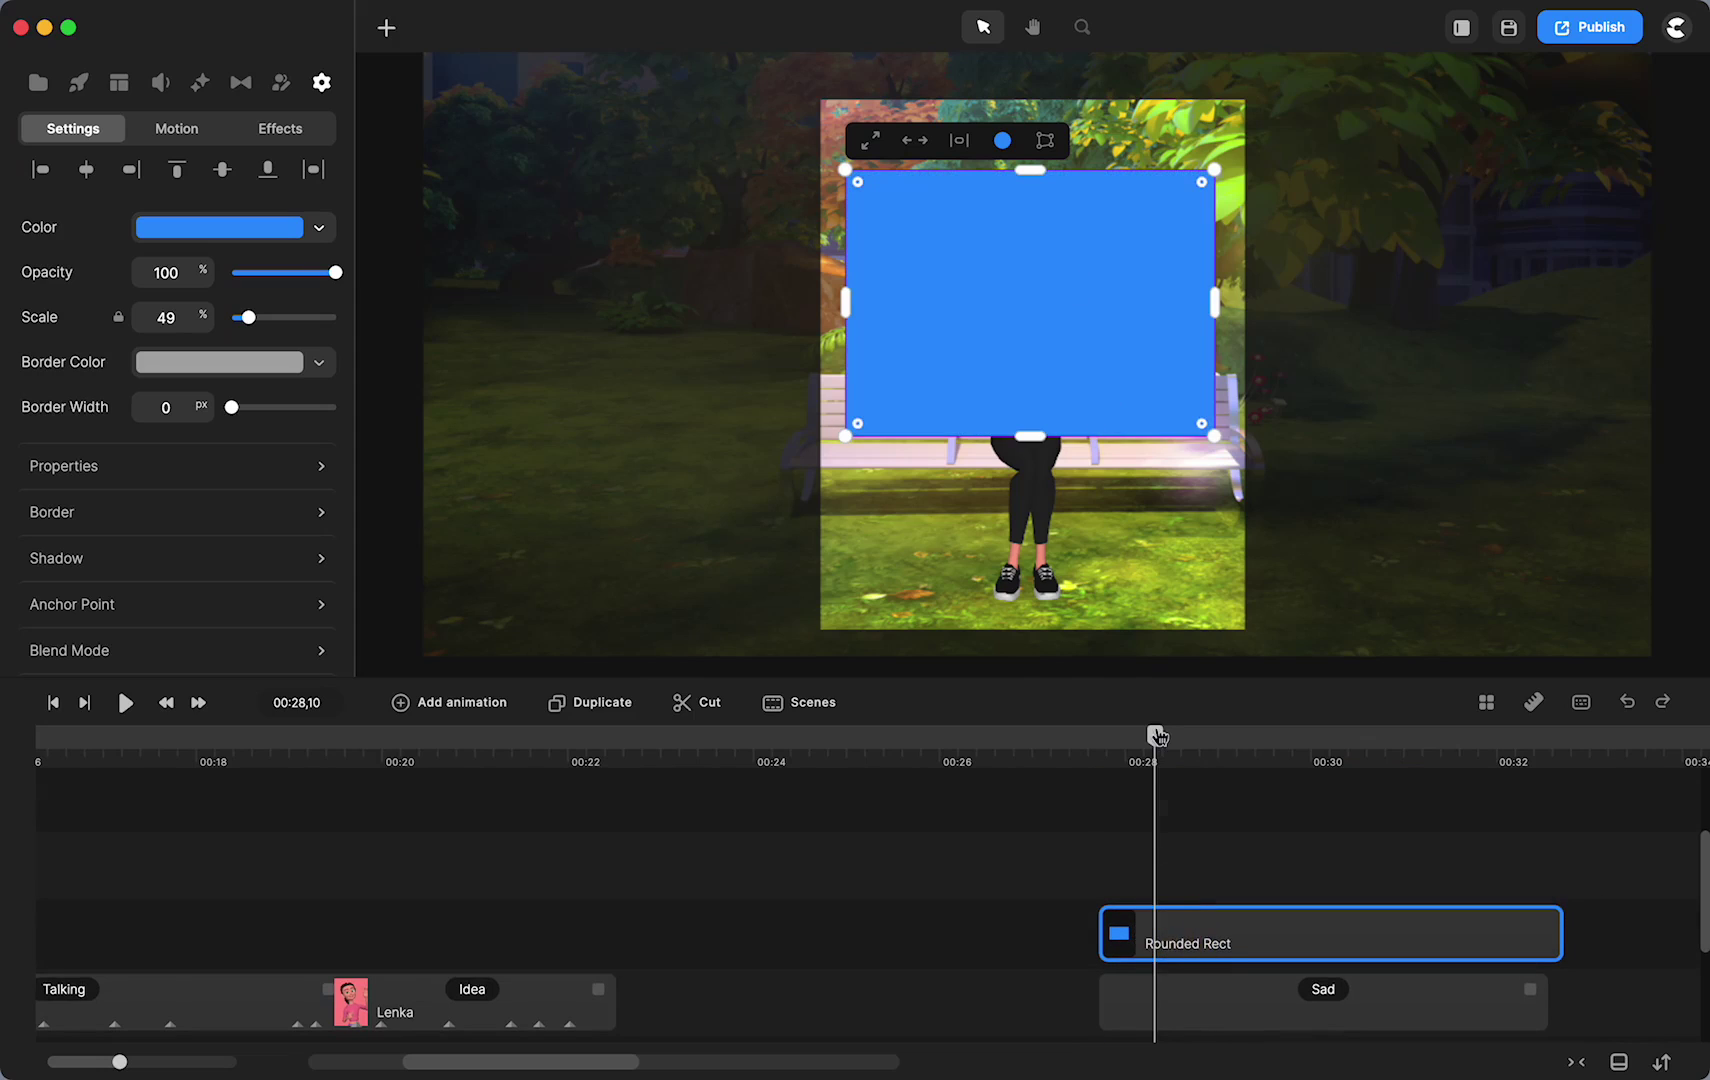
# Step: Set the rectangle's opacity to 49% and shift its clip later to about 00:32
pyautogui.moveTo(330, 272); pyautogui.dragTo(282, 272)
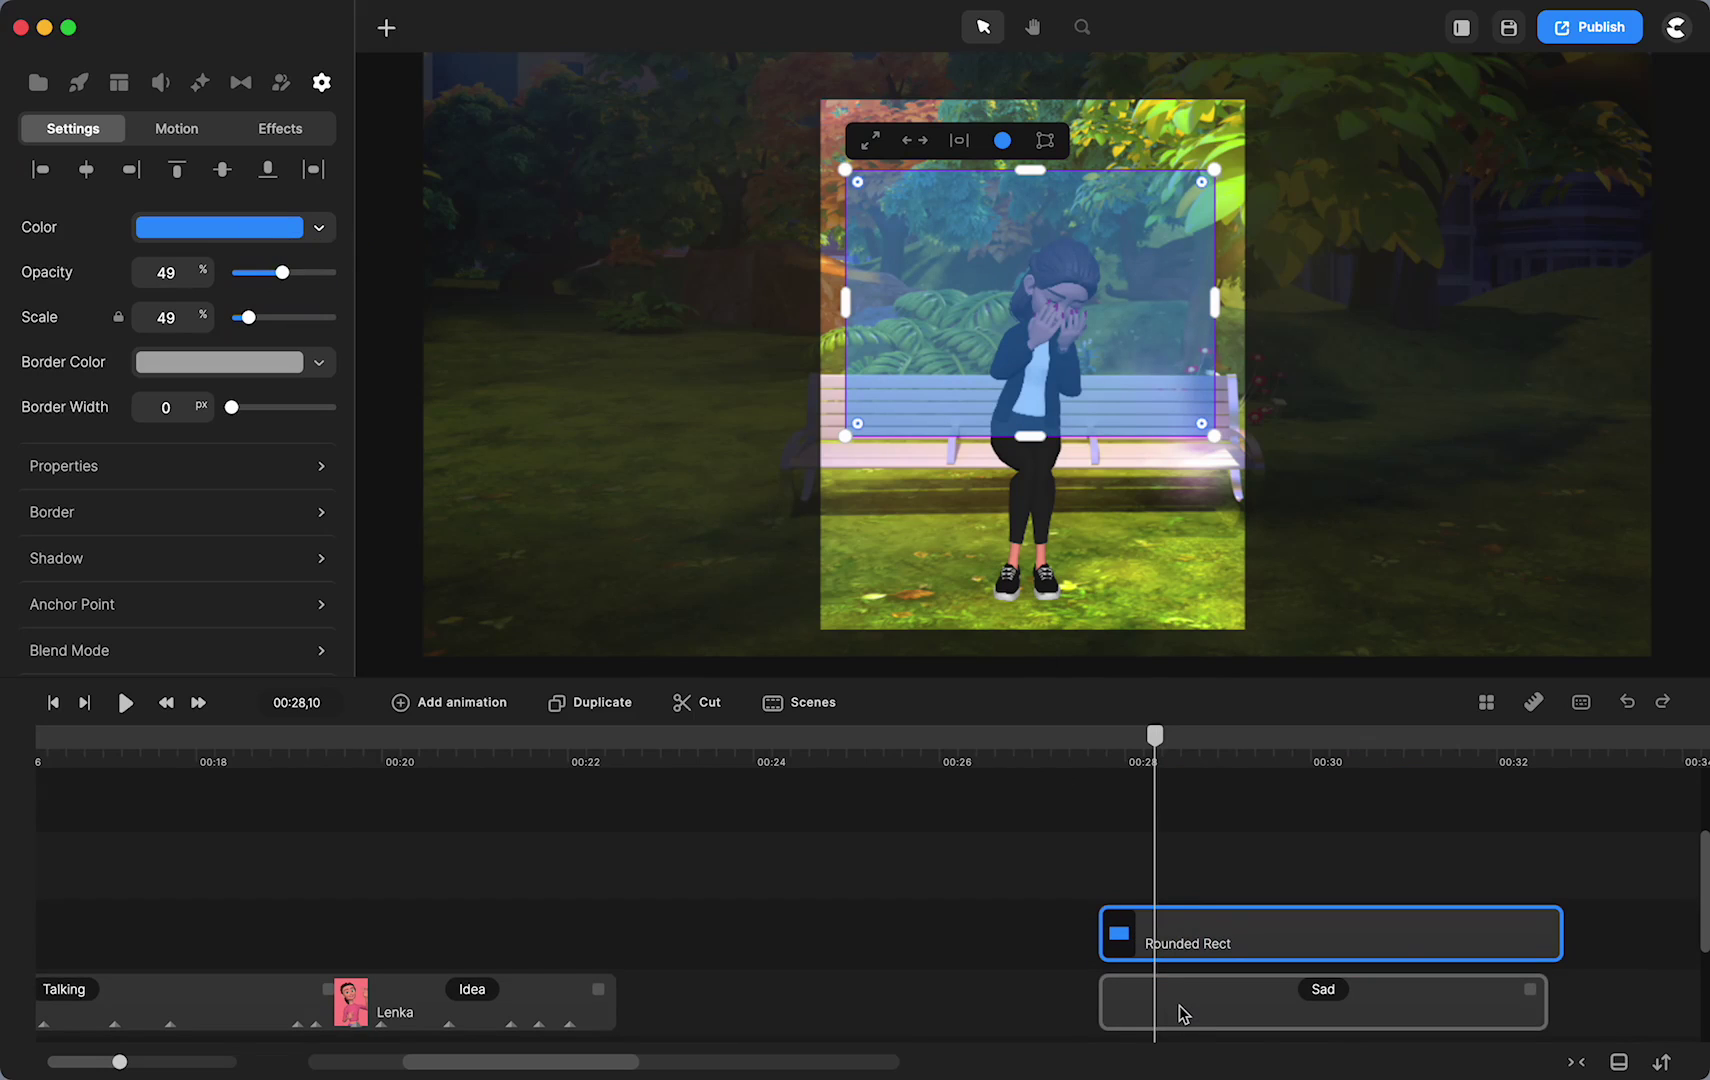
pyautogui.scroll(-3, 1183, 1013)
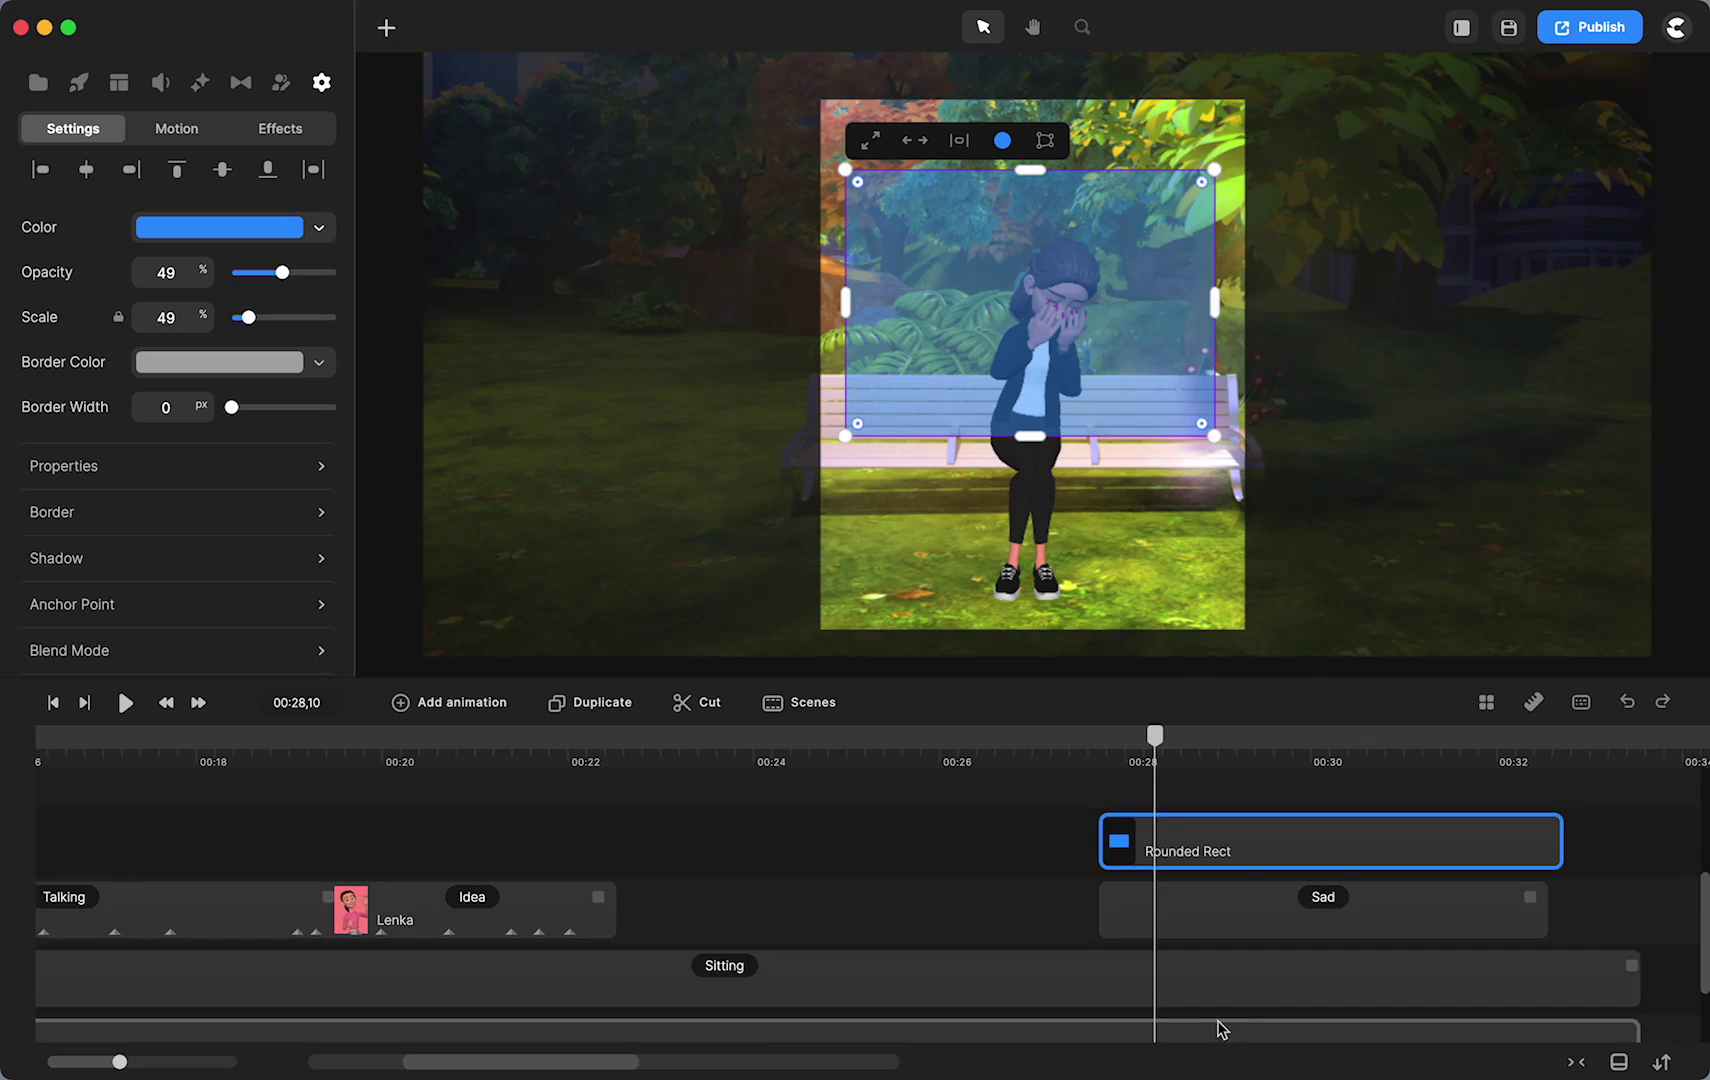
pyautogui.scroll(-2, 1214, 974)
pyautogui.scroll(2, 1214, 974)
pyautogui.moveTo(1205, 835); pyautogui.dragTo(1588, 834)
# Step: Clear the rectangle clip's name, then bring up the Sitting clip's options
pyautogui.doubleClick(1588, 834)
pyautogui.press('BackSpace')
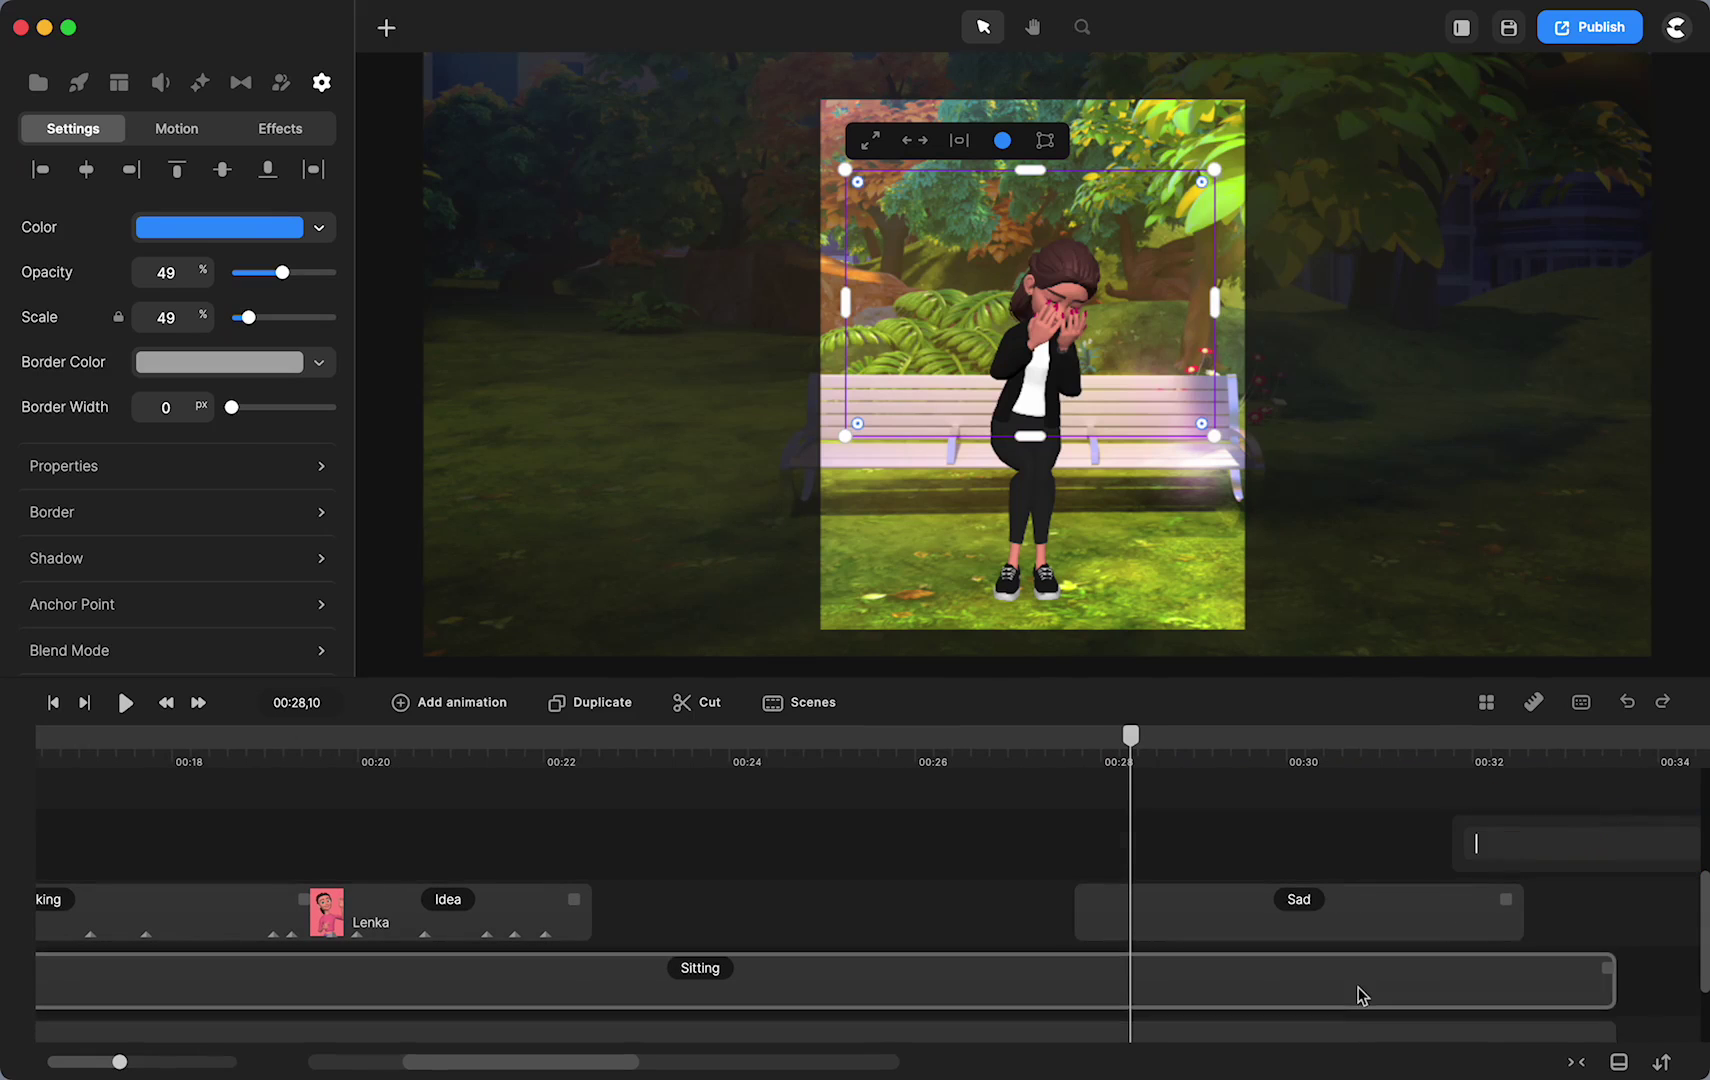
pyautogui.click(1358, 995)
pyautogui.rightClick(1358, 993)
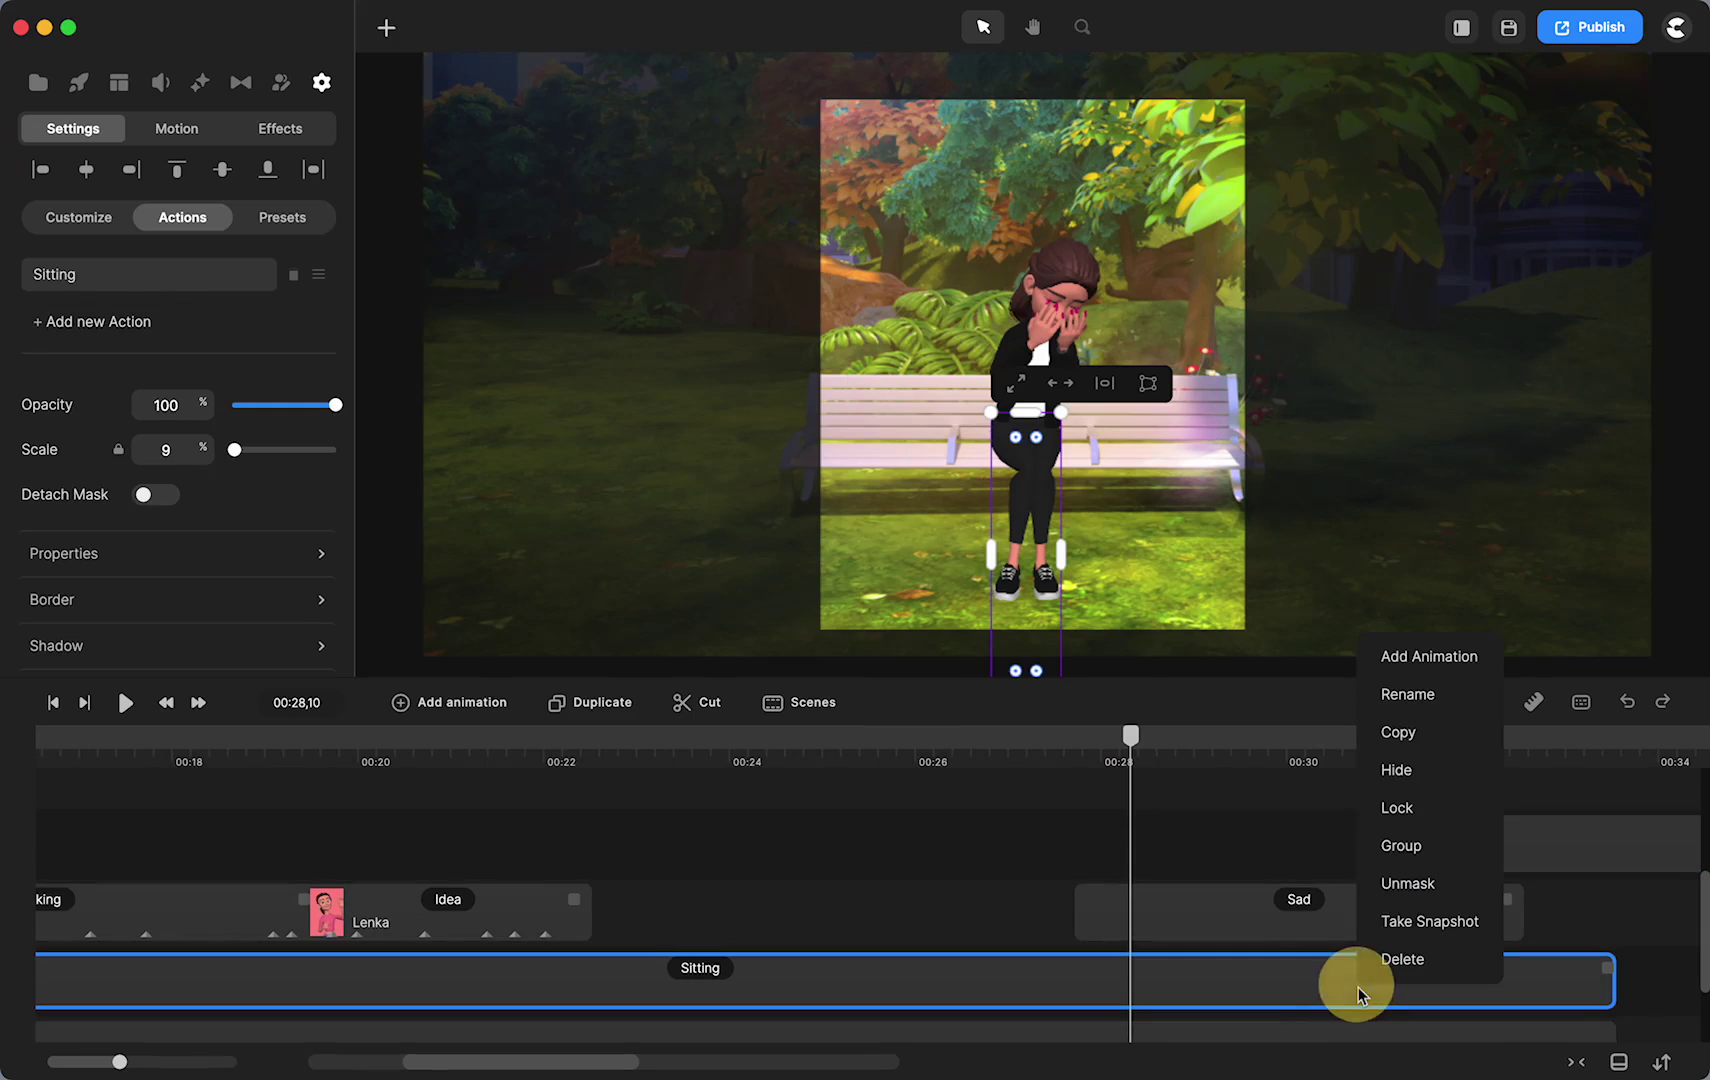
# Step: Unmask both the Sitting clip and the Sad clip
pyautogui.click(1390, 884)
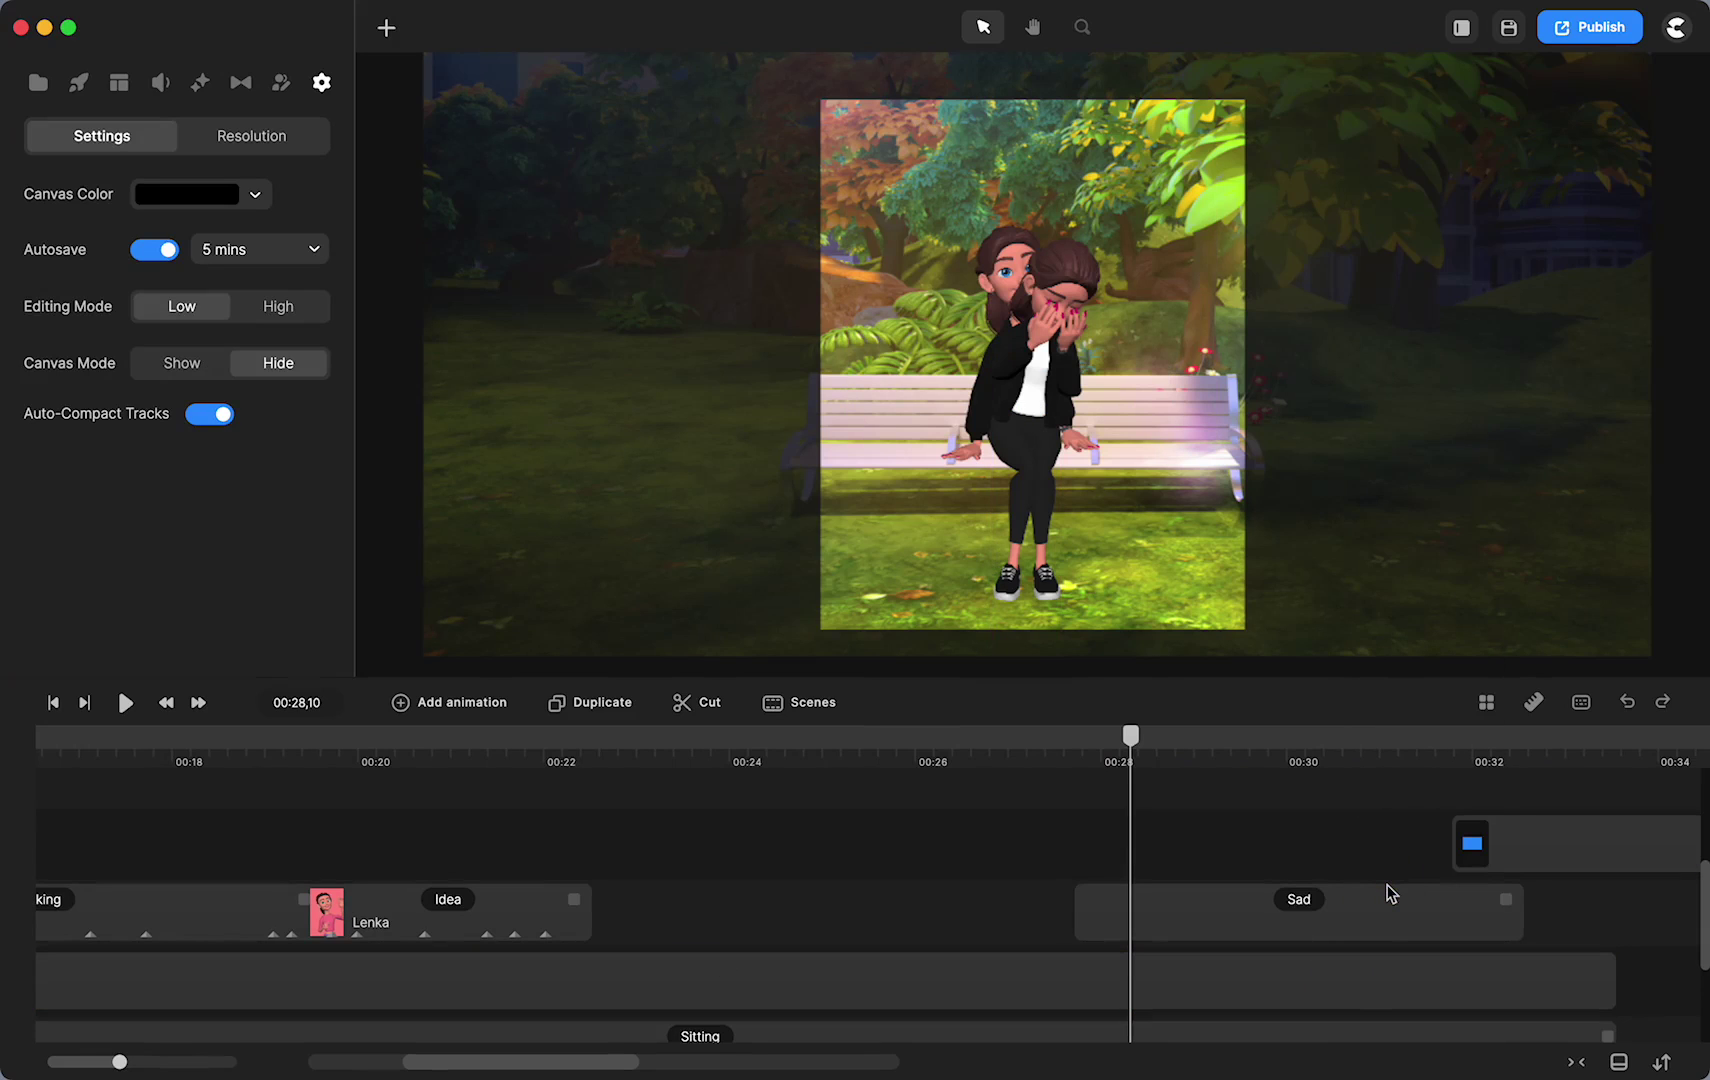
pyautogui.click(1324, 924)
pyautogui.rightClick(1327, 922)
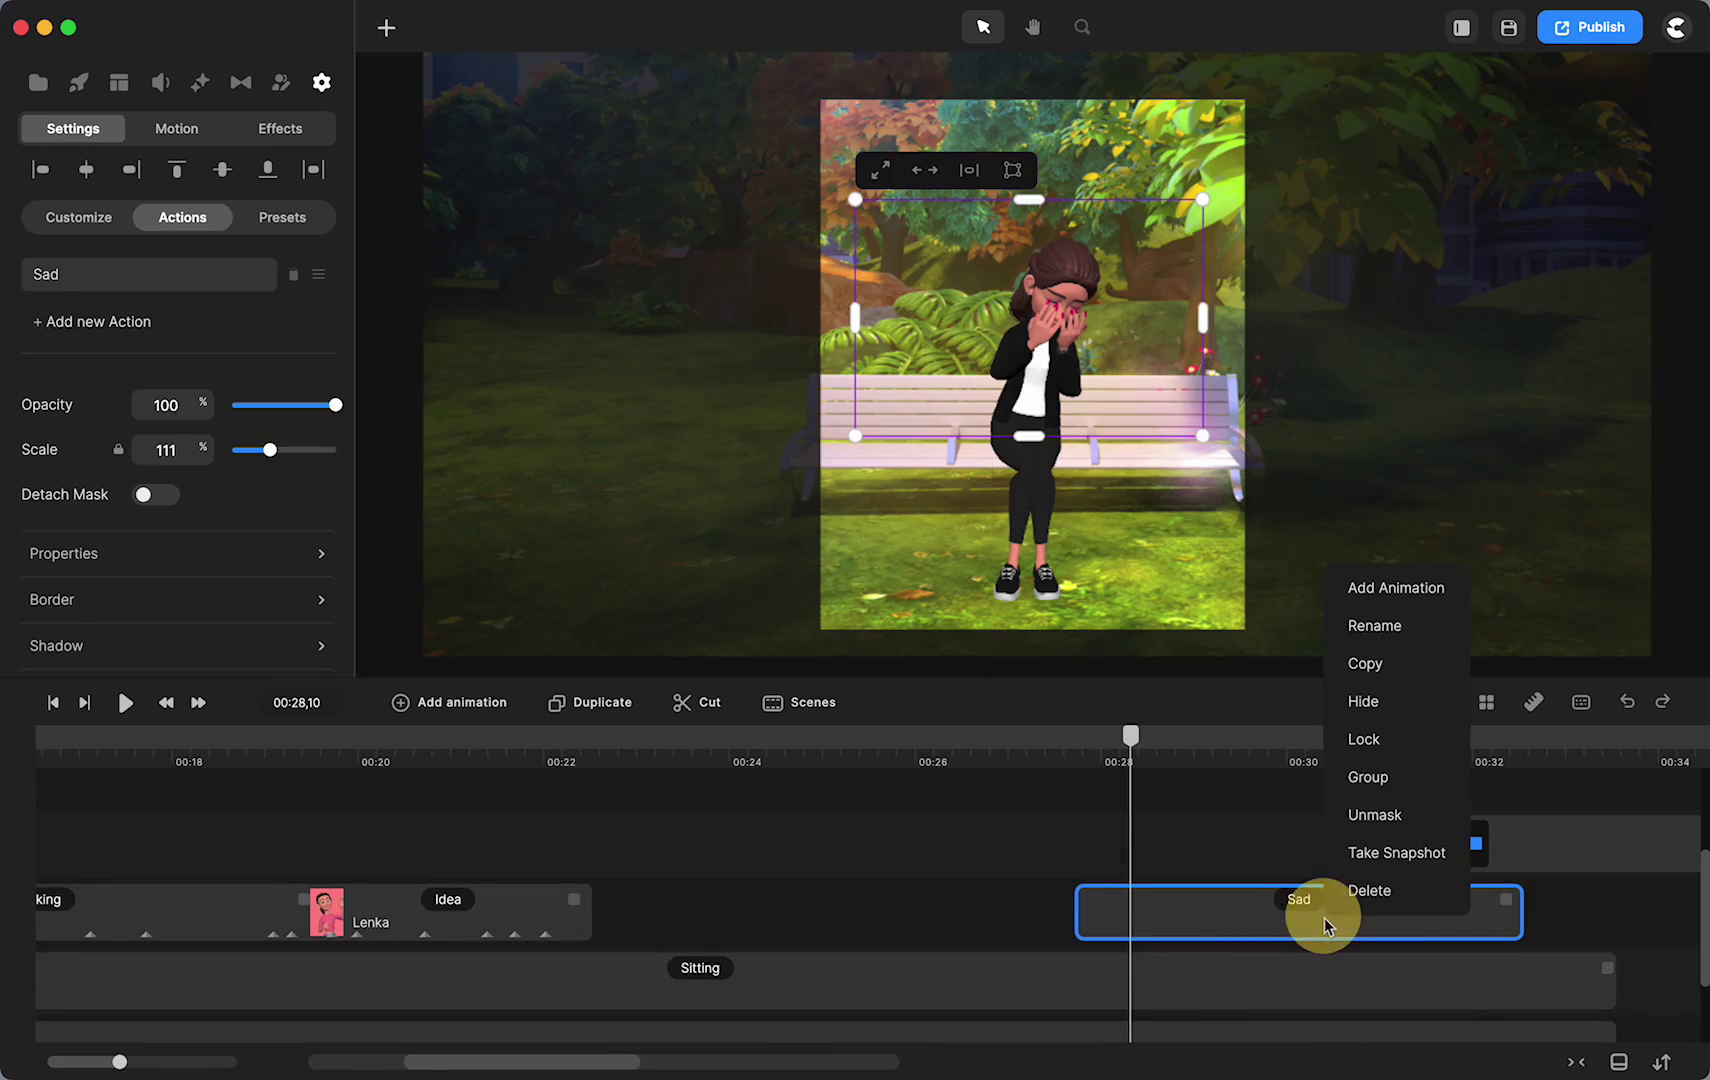
pyautogui.click(1373, 816)
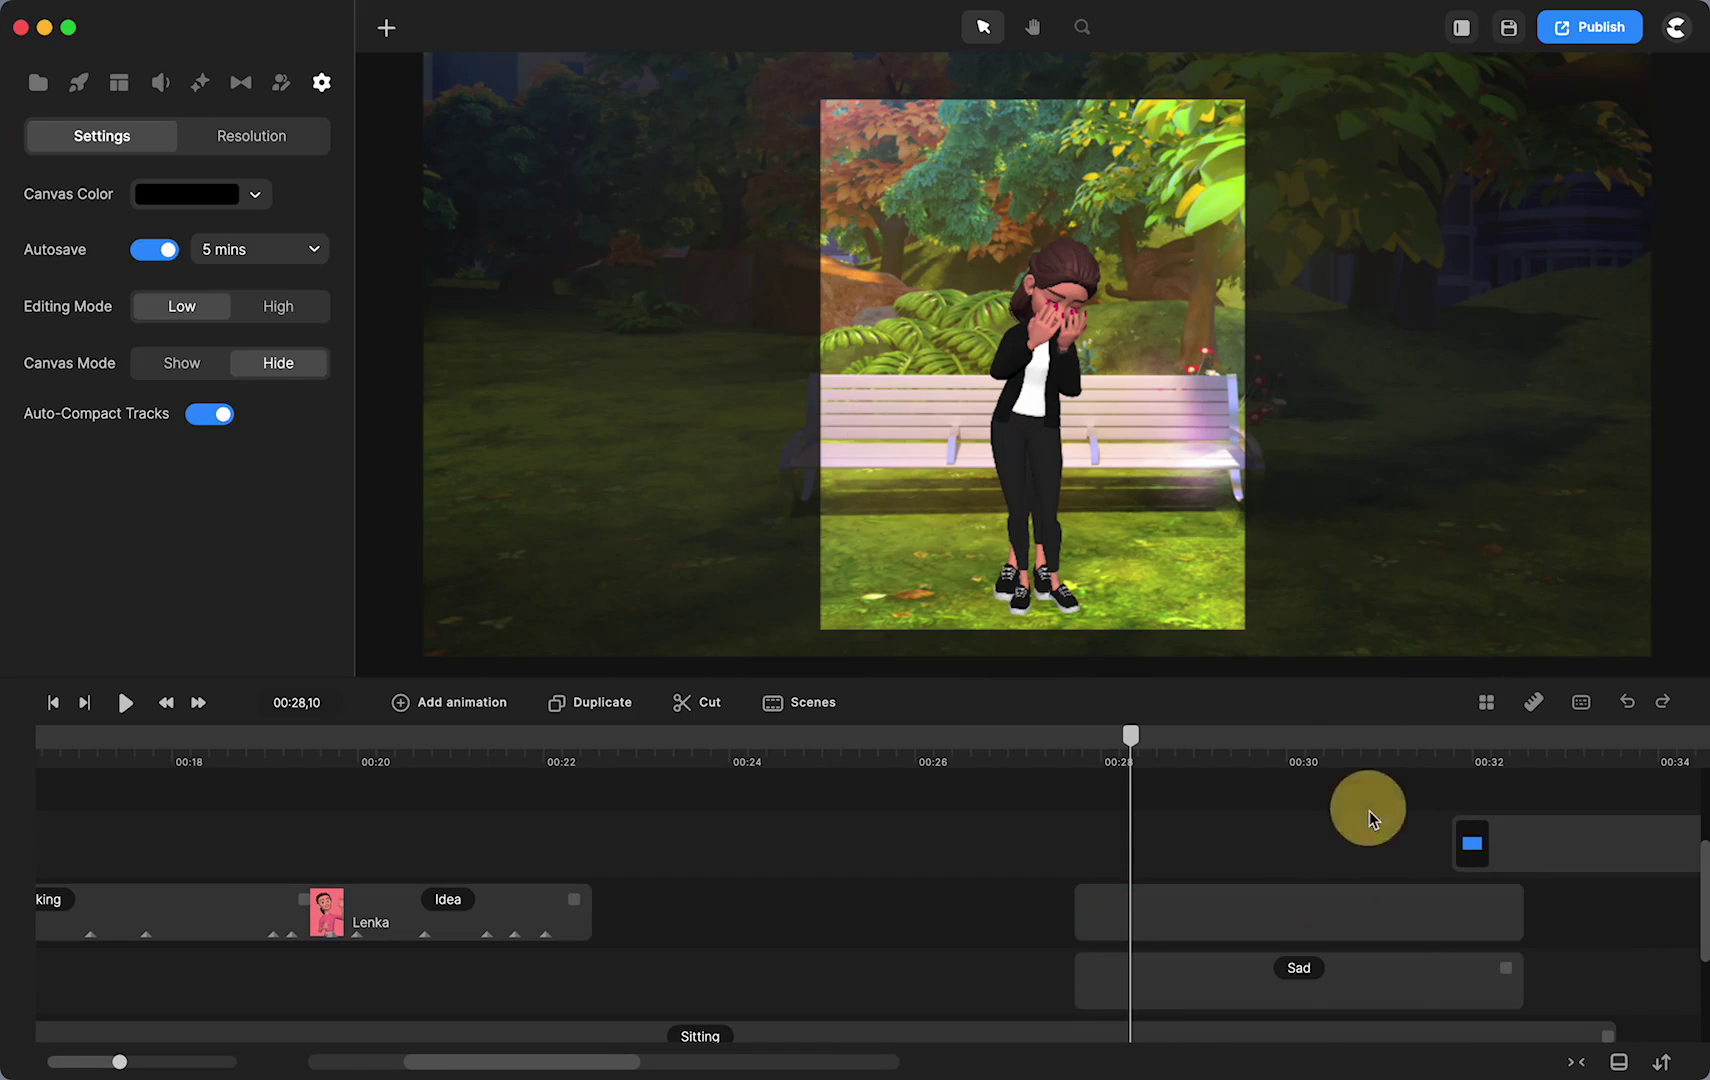
# Step: Inspect the leftover empty clip, the Sitting character and the Sad clip
pyautogui.click(1218, 926)
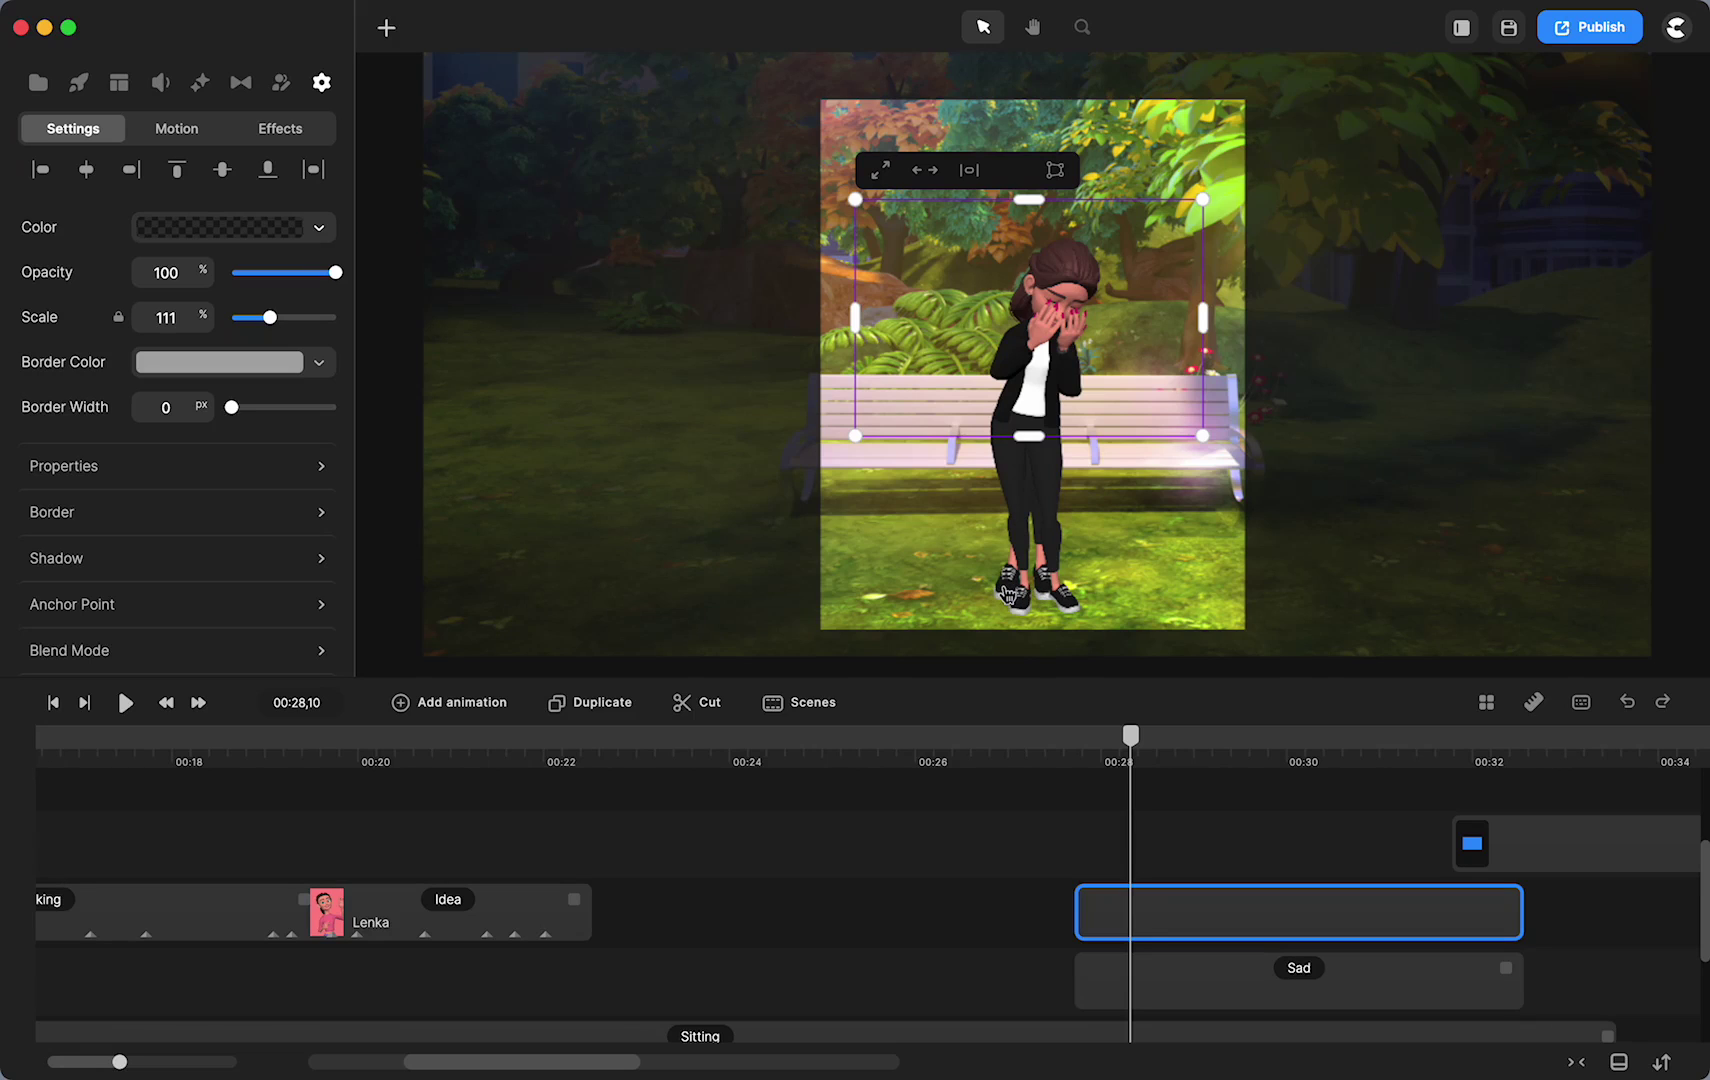
pyautogui.click(1008, 594)
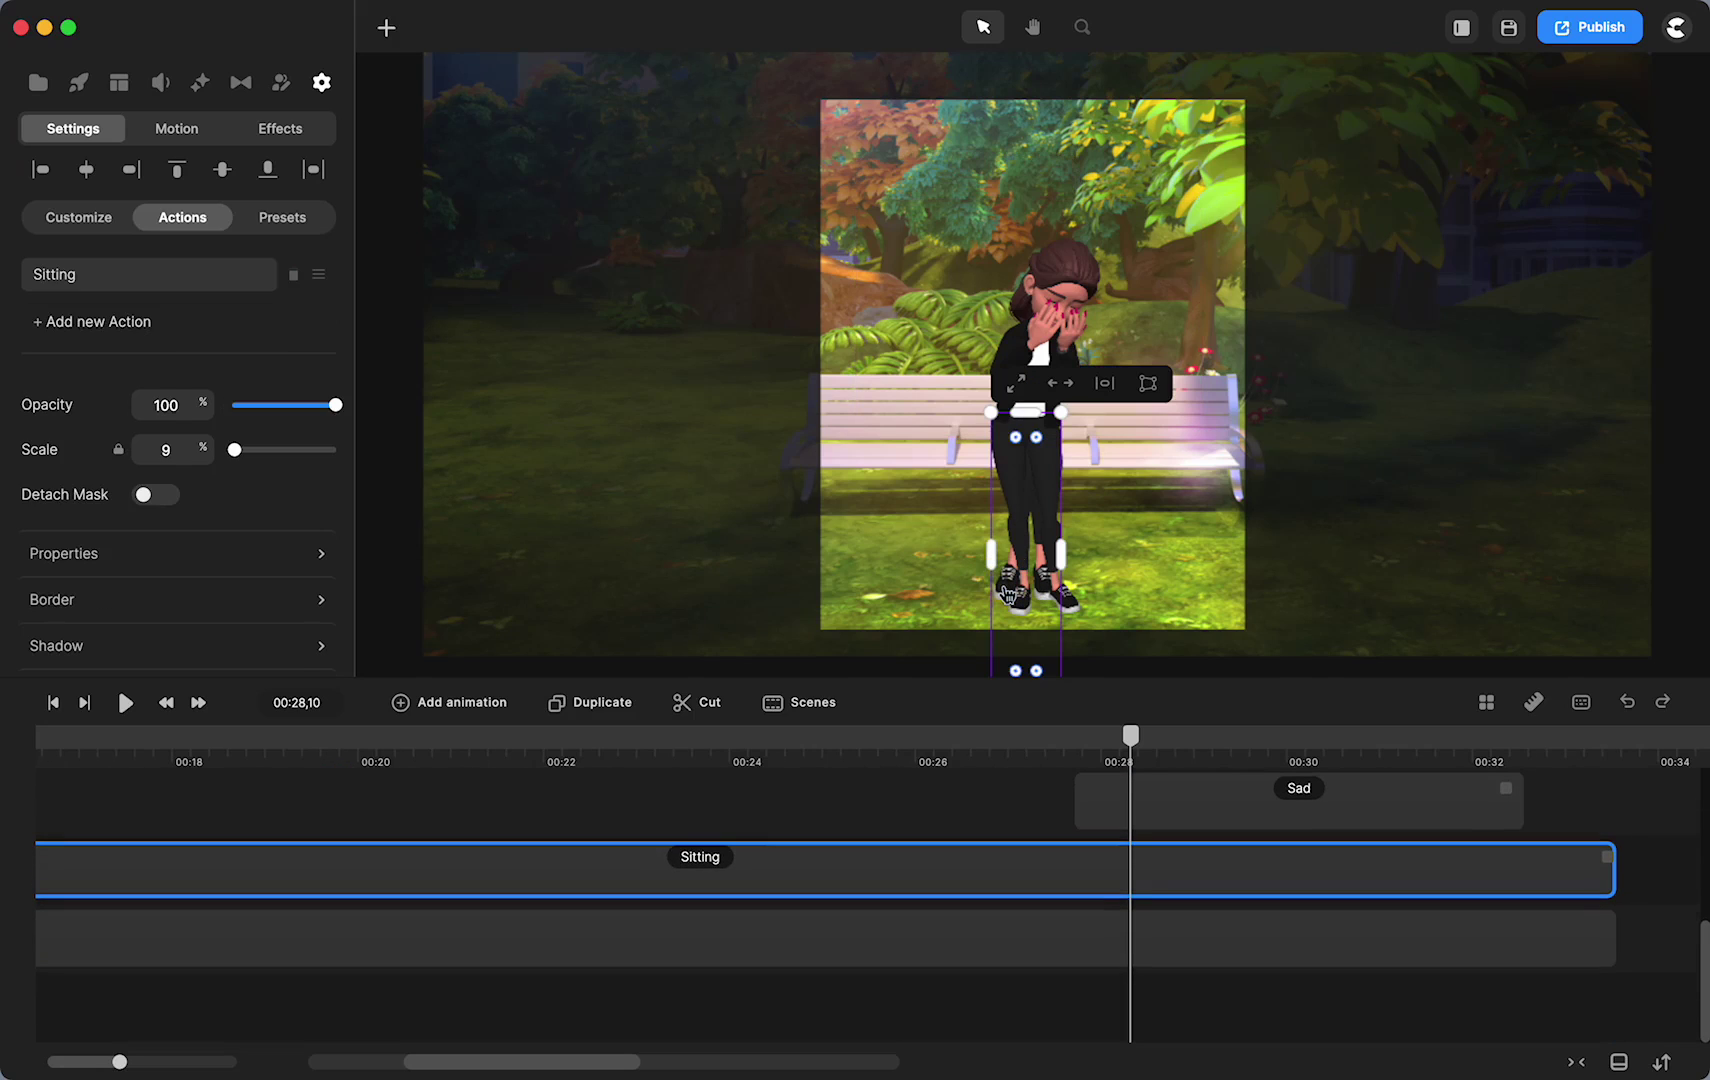
pyautogui.click(1170, 812)
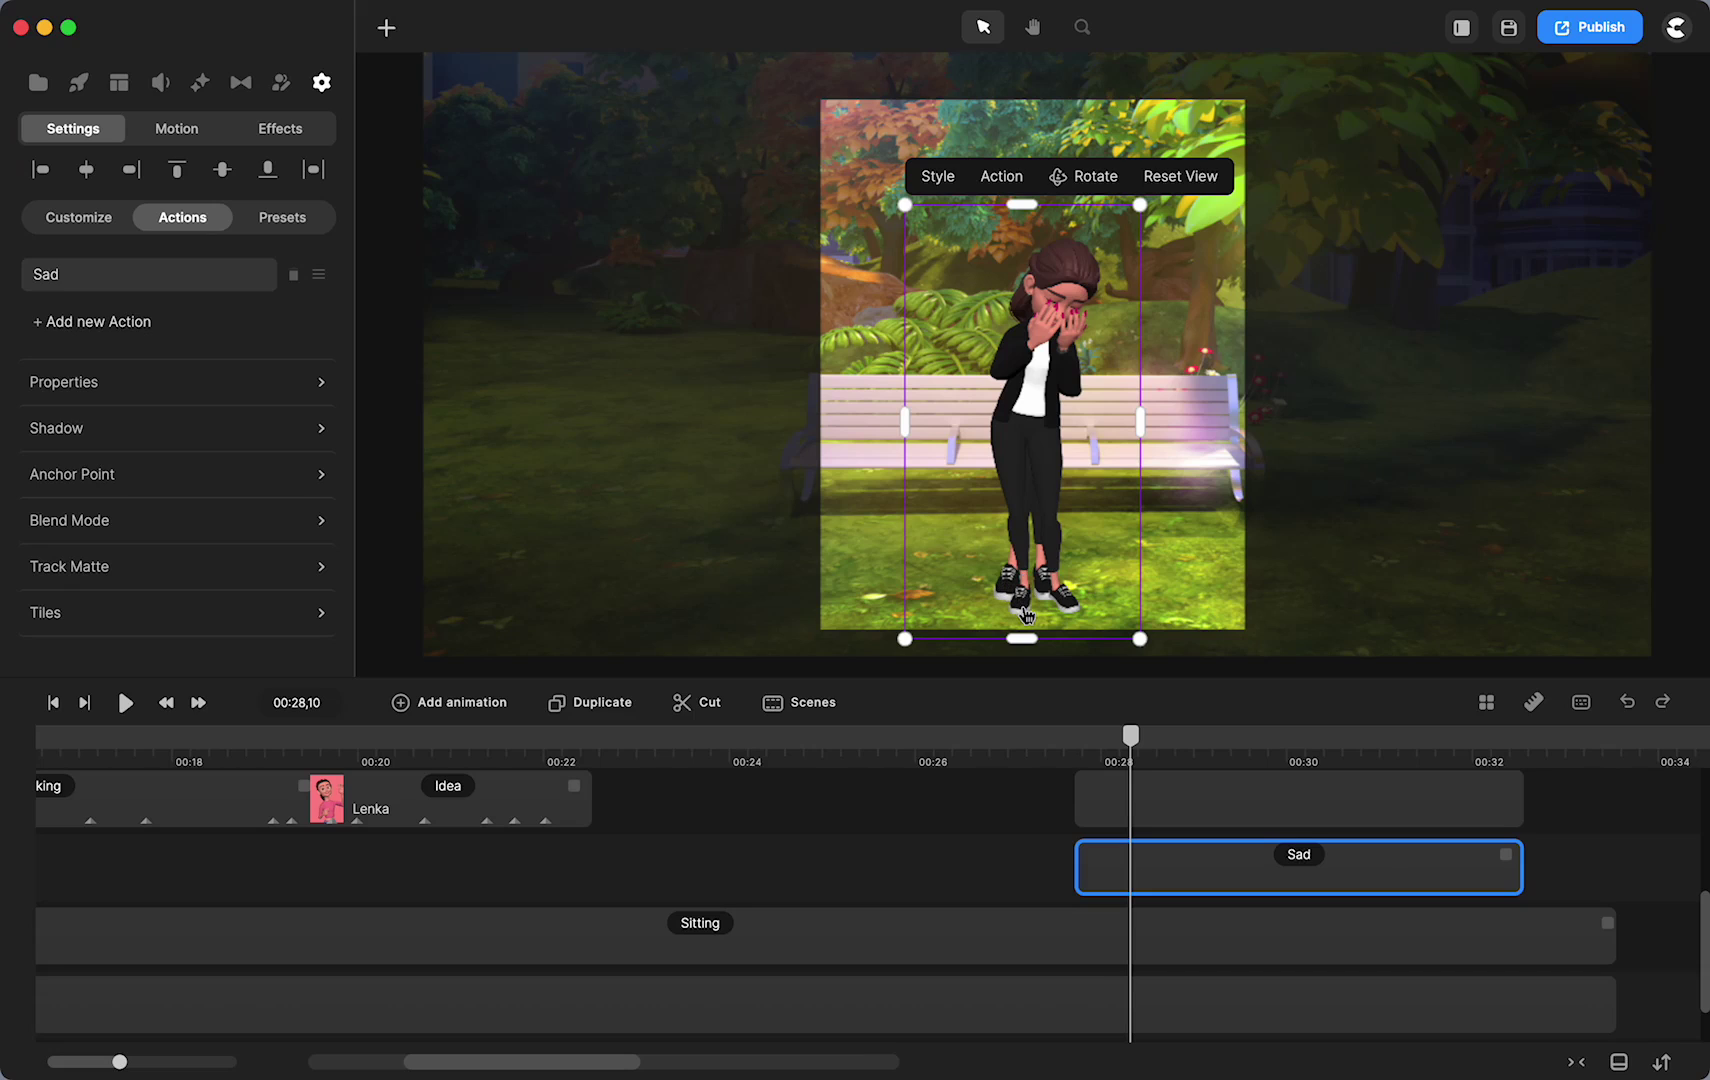
# Step: Mask the Sad character and the clip above it with the circle shape
pyautogui.moveTo(1030, 805); pyautogui.dragTo(1128, 870)
pyautogui.rightClick(1128, 870)
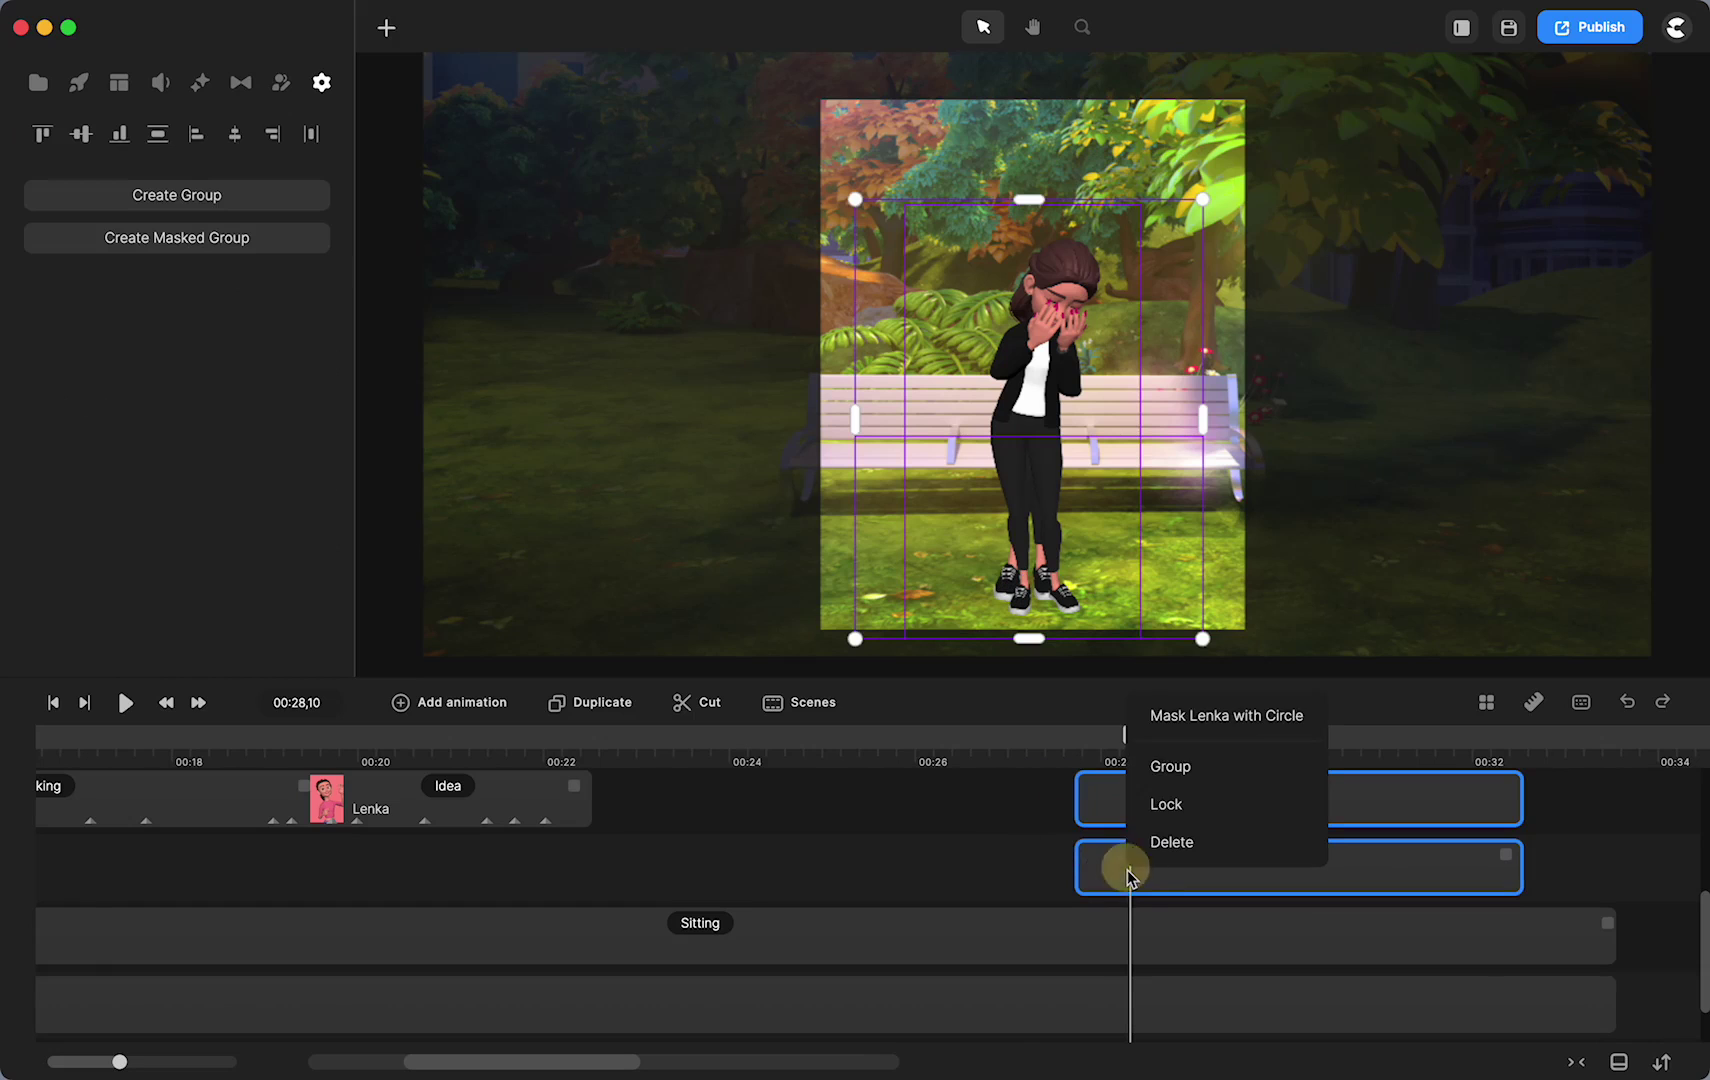
pyautogui.click(1184, 731)
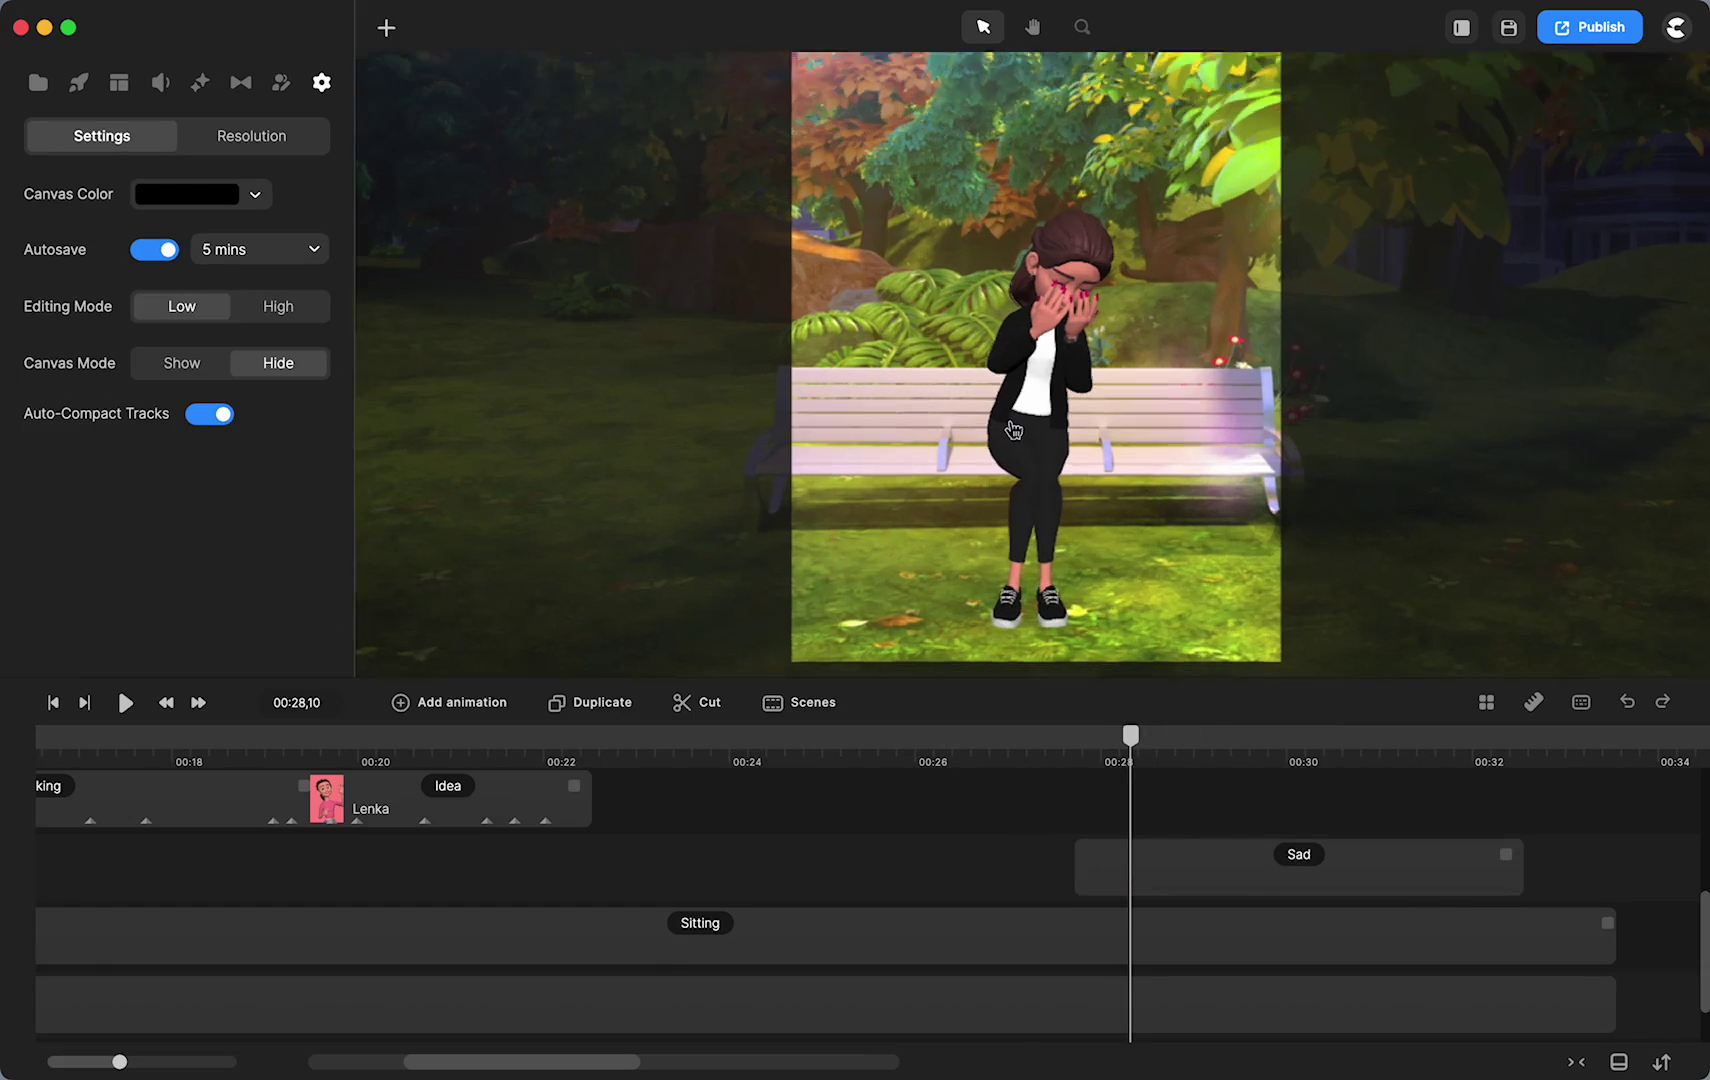
# Step: Lower the Sad mask's bottom edge to the waist with the mask detached, then scrub to 00:27
pyautogui.scroll(5, 1013, 430)
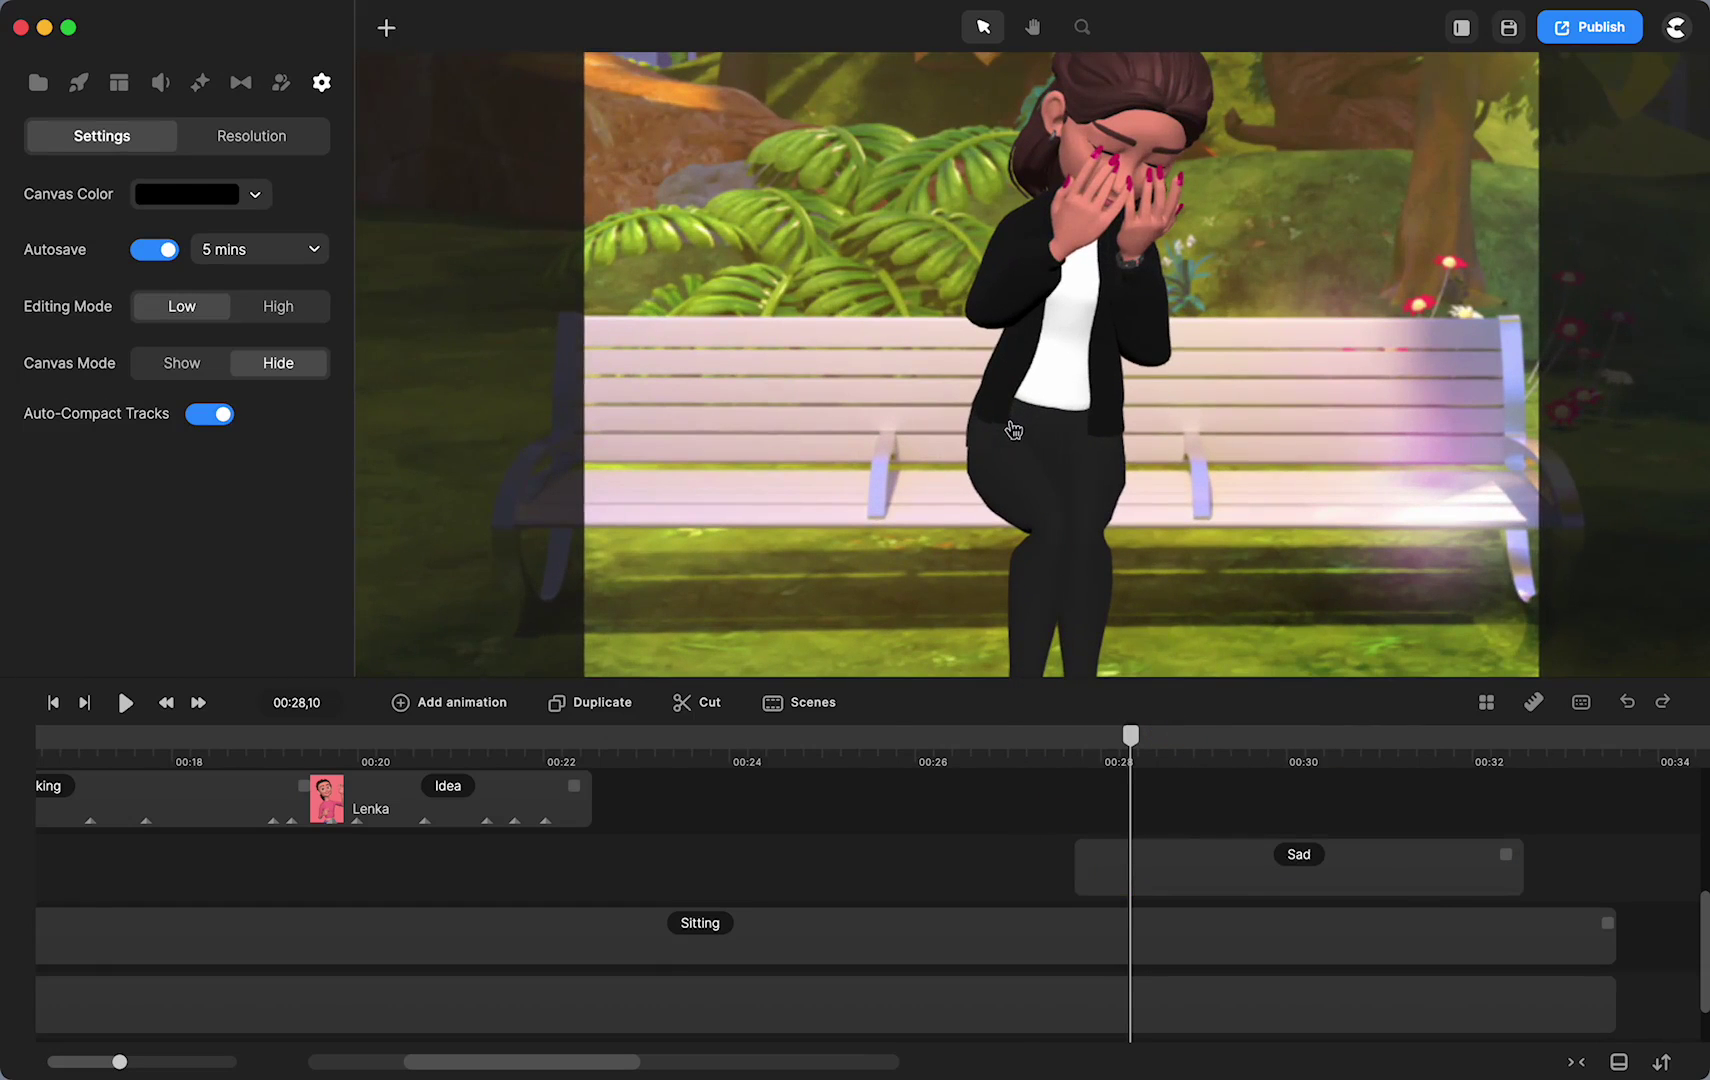
pyautogui.click(1202, 876)
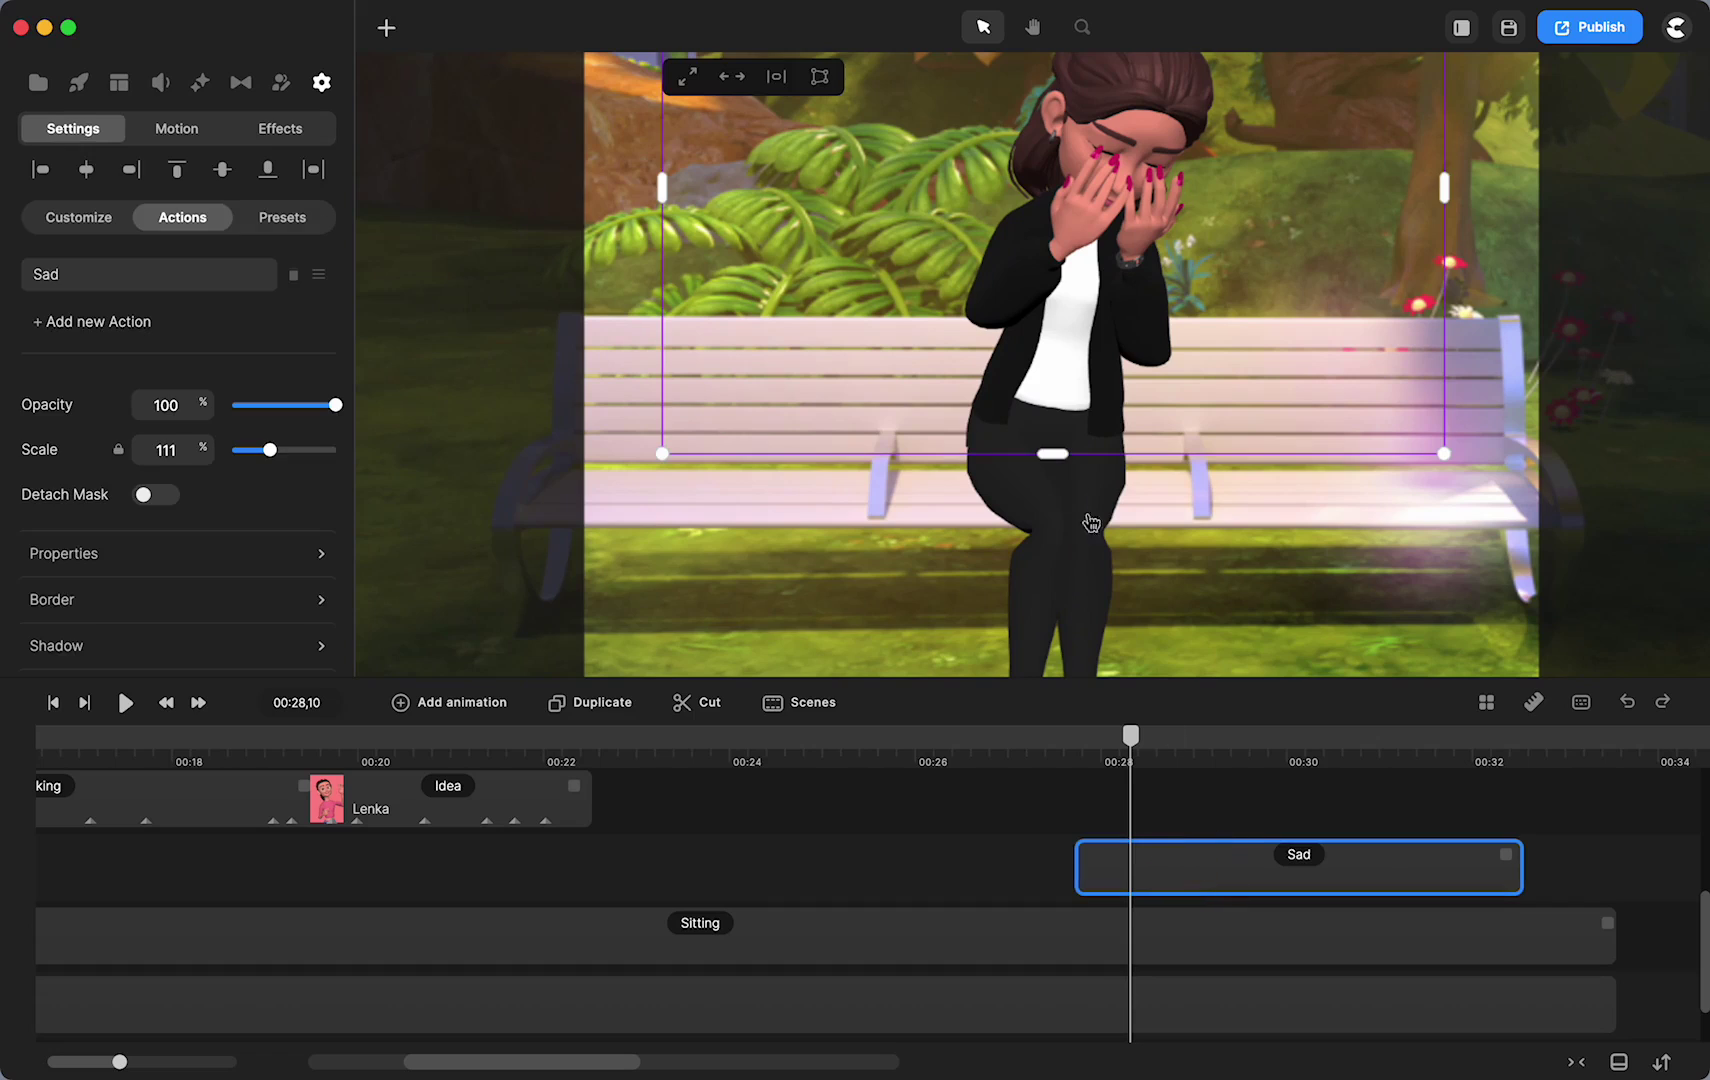
pyautogui.click(147, 497)
pyautogui.moveTo(1059, 451)
pyautogui.mouseDown()
pyautogui.moveTo(1058, 516)
pyautogui.moveTo(1040, 382)
pyautogui.moveTo(1044, 460)
pyautogui.mouseUp()
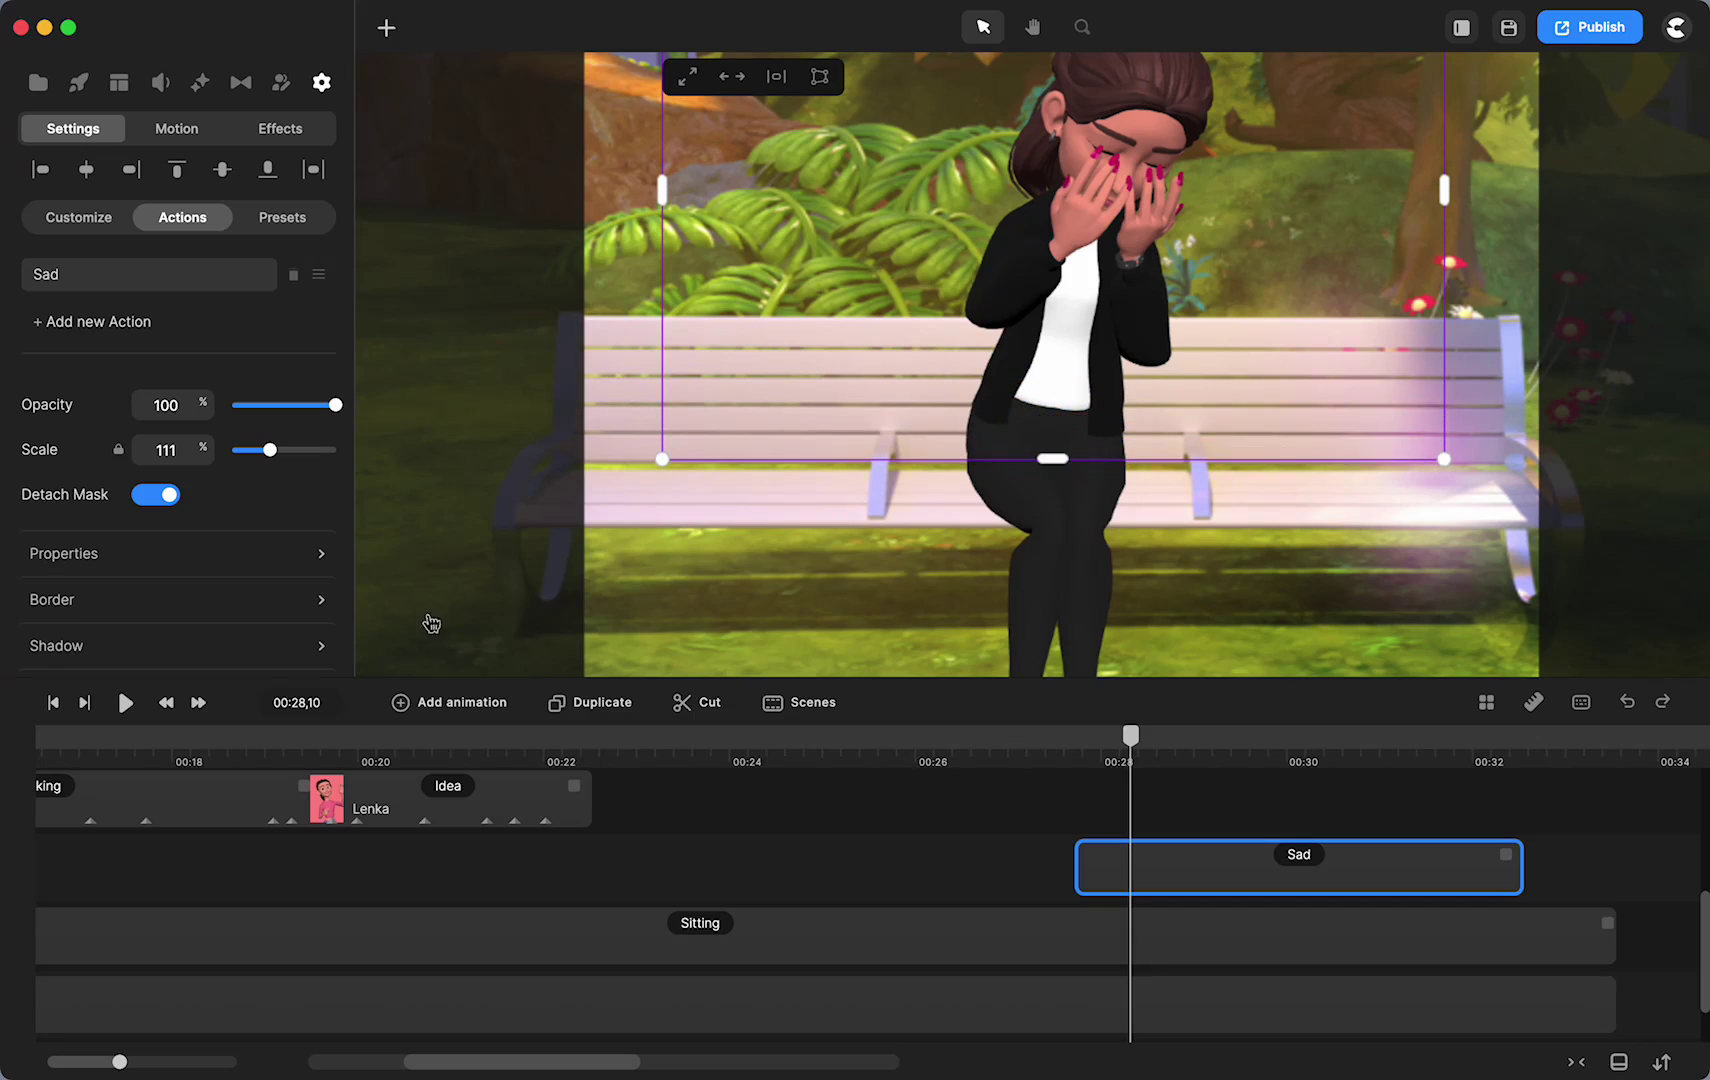
pyautogui.click(170, 496)
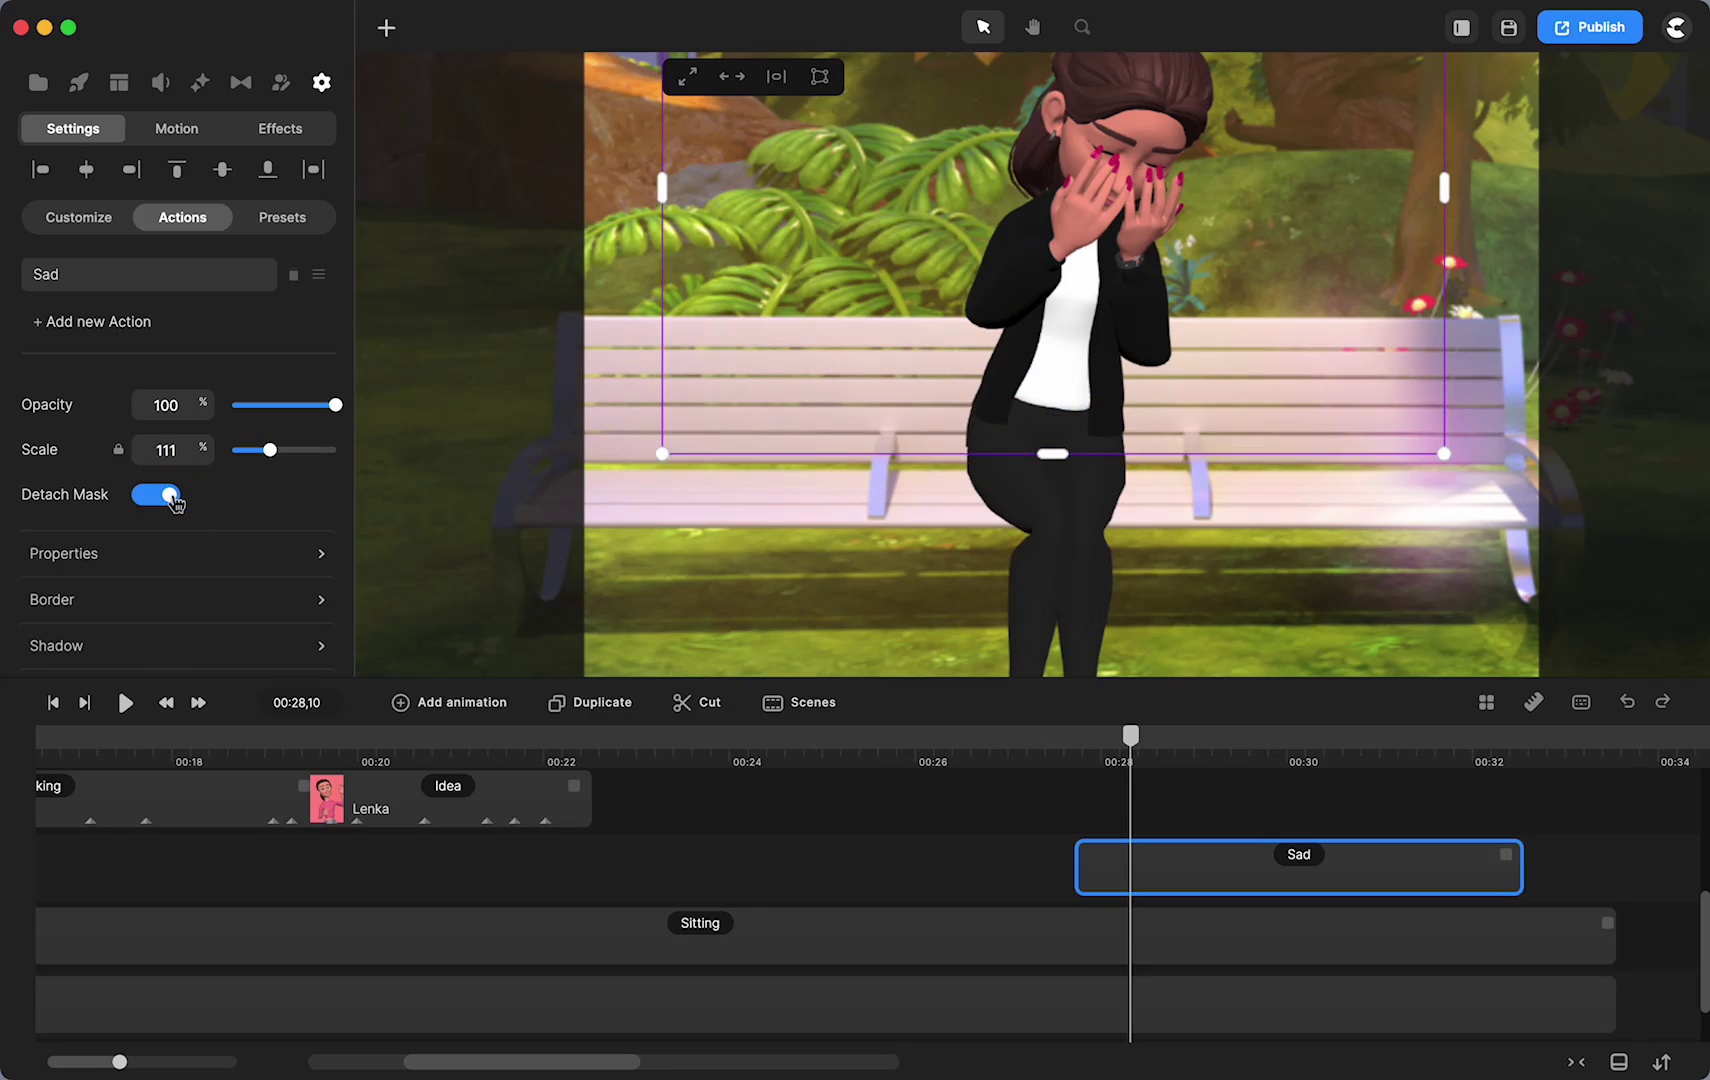
pyautogui.press('Escape')
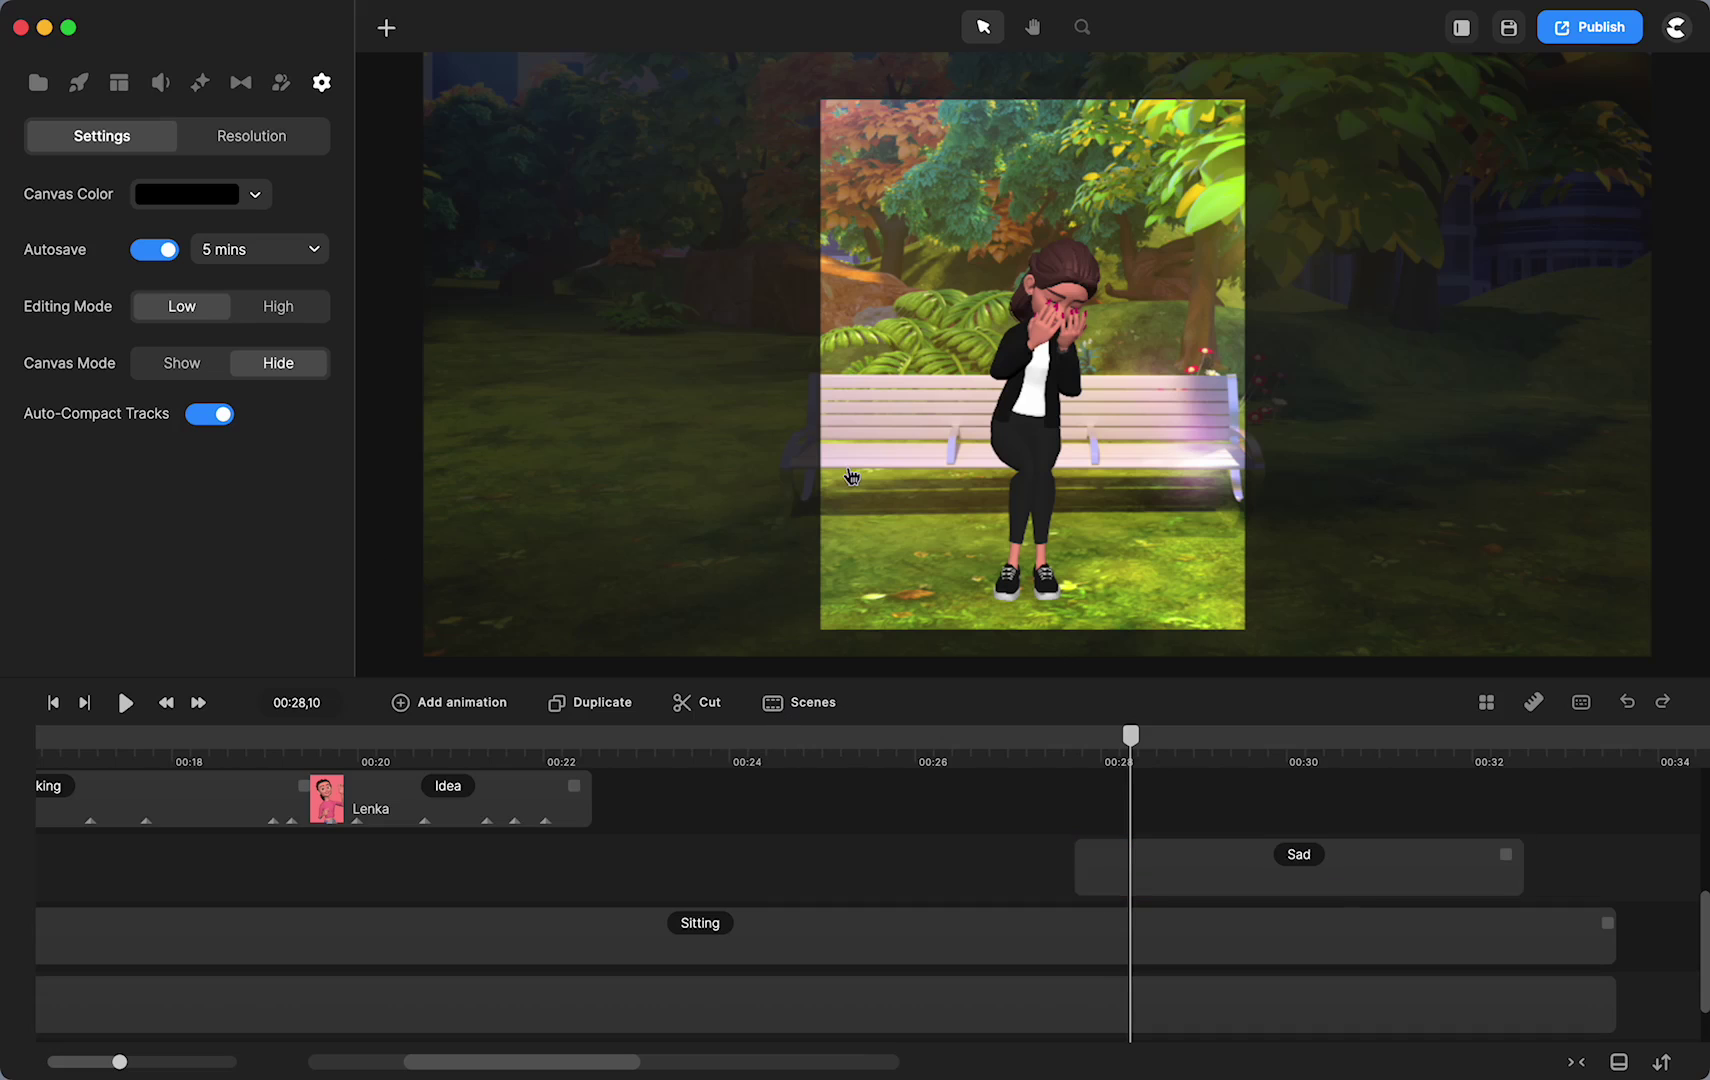
pyautogui.scroll(3, 851, 476)
pyautogui.click(1130, 740)
pyautogui.moveTo(1130, 745); pyautogui.dragTo(1123, 800)
# Step: Add a smooth-eased Position animation to the Sad clip, nudging the upper body right
pyautogui.click(1138, 878)
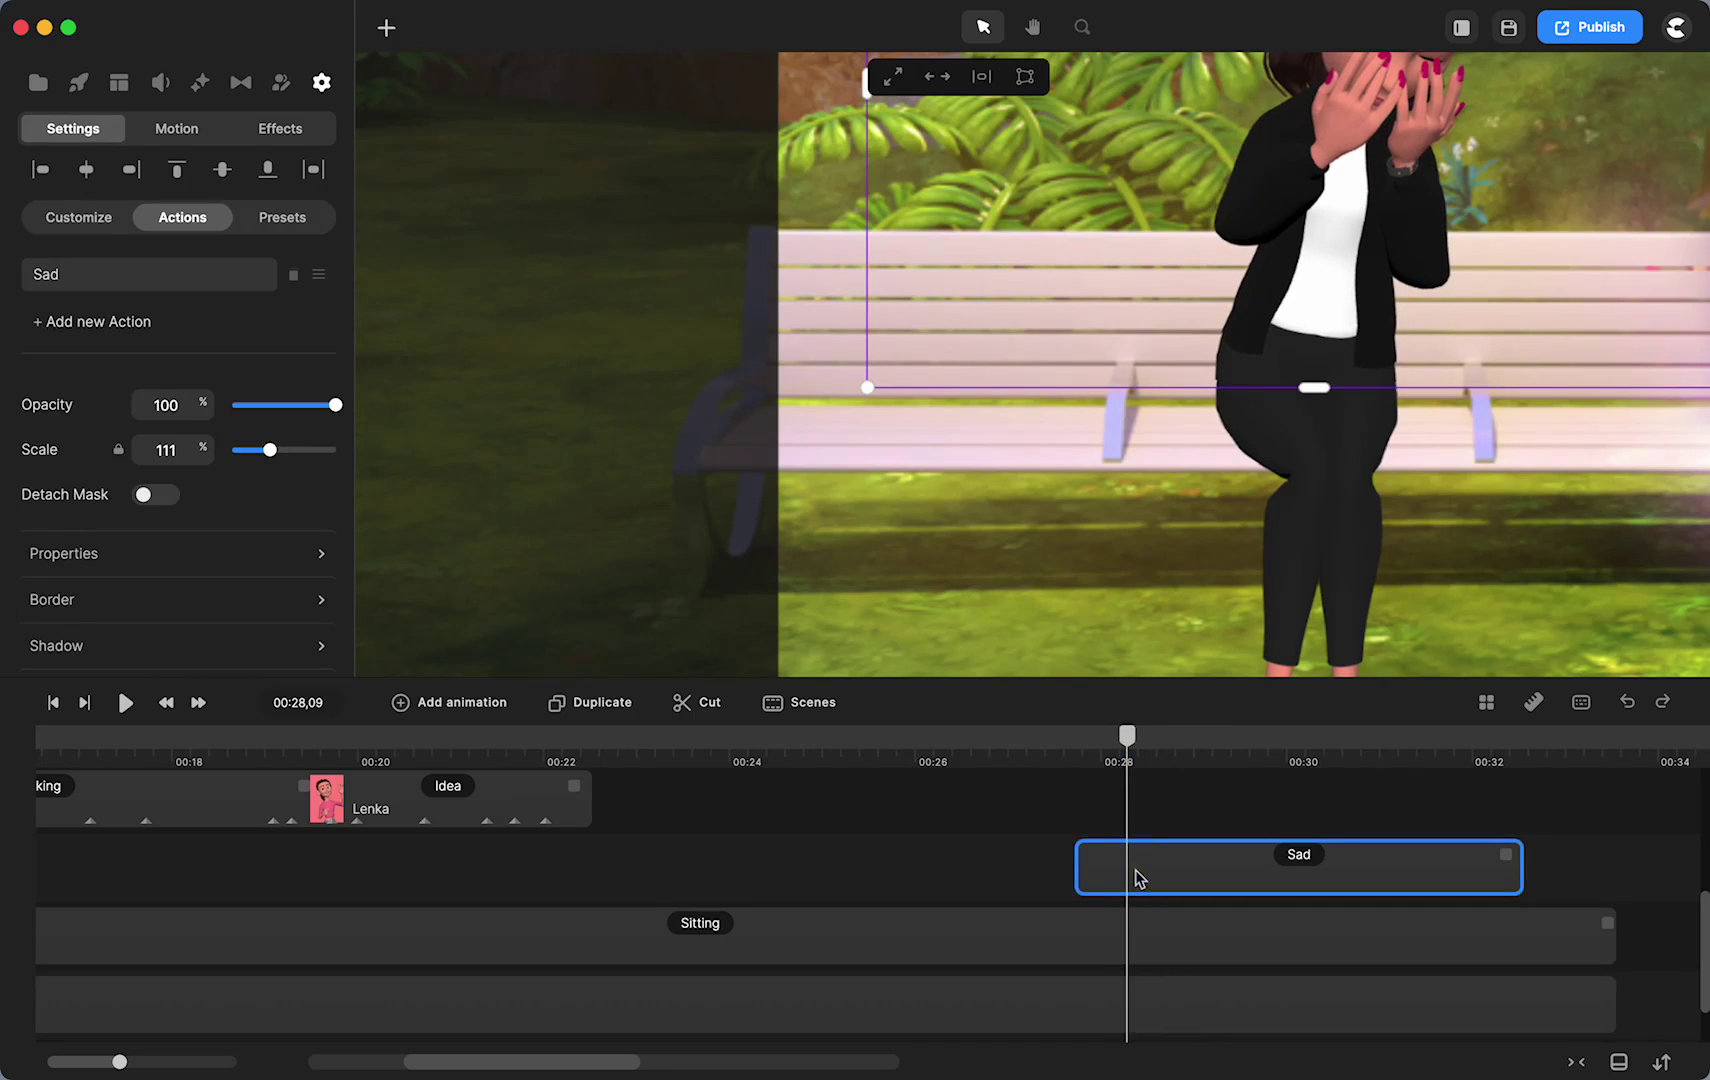
pyautogui.click(463, 704)
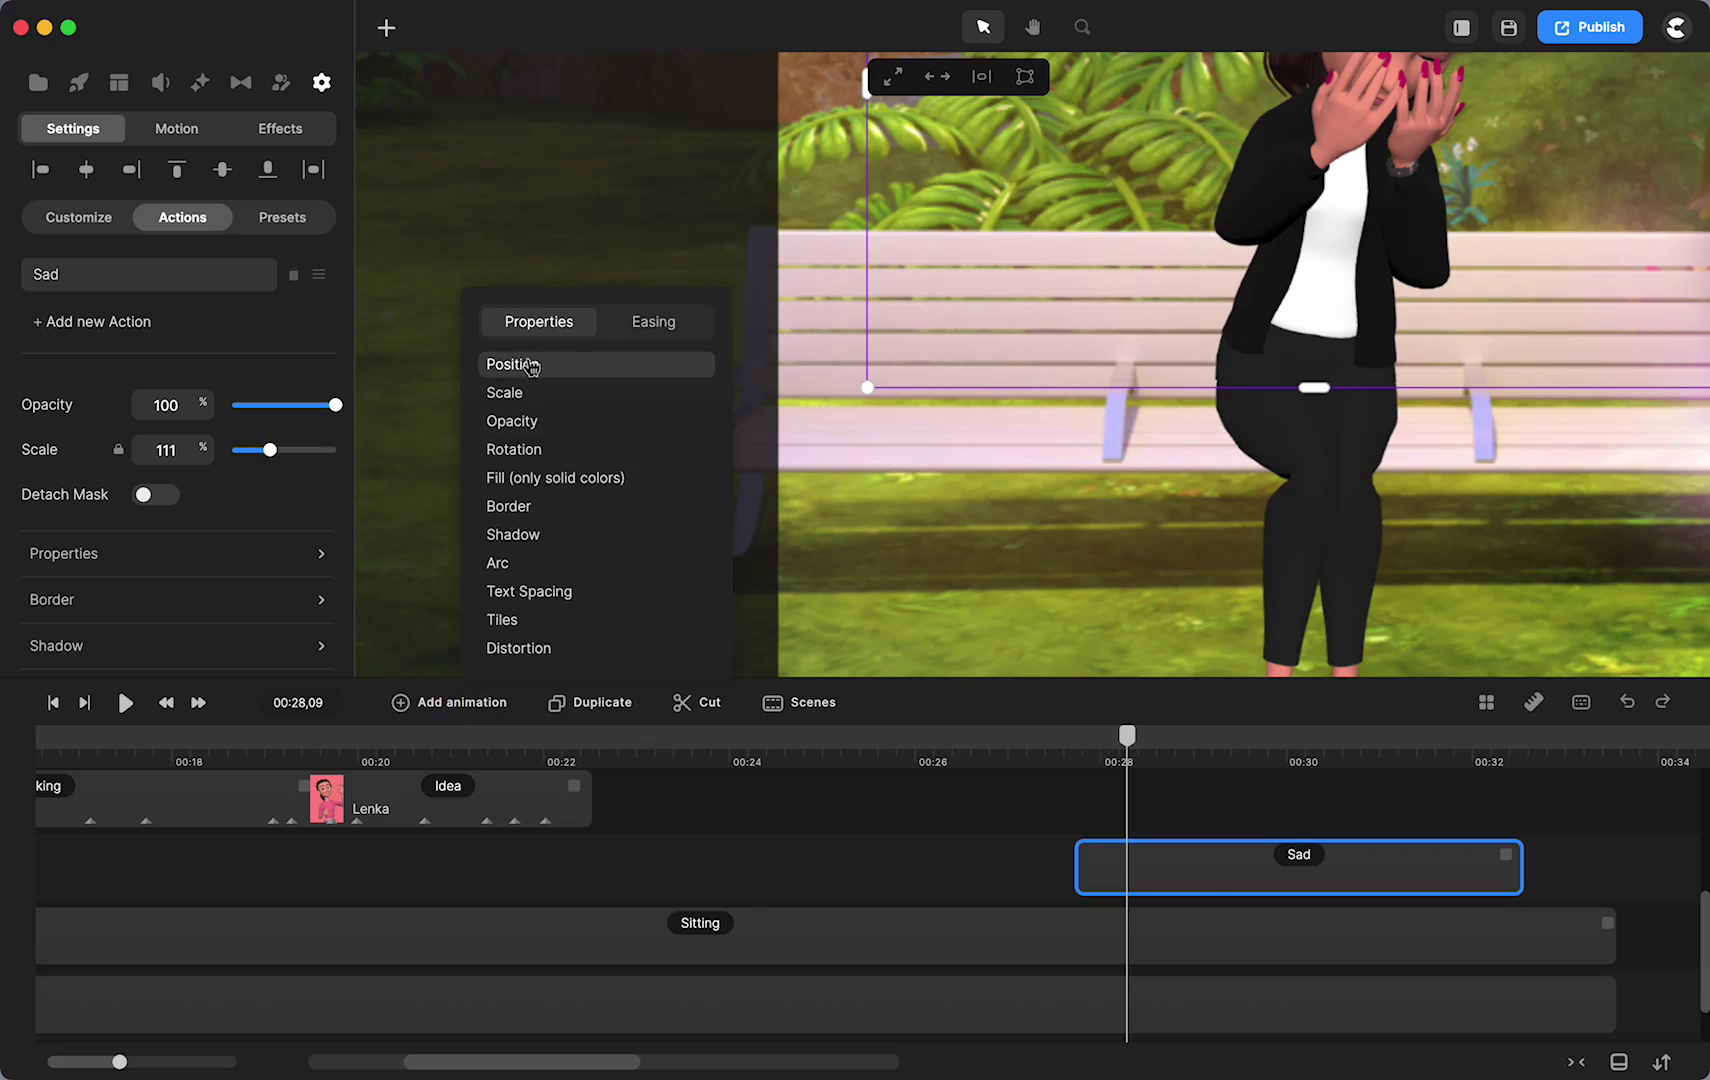
pyautogui.click(670, 330)
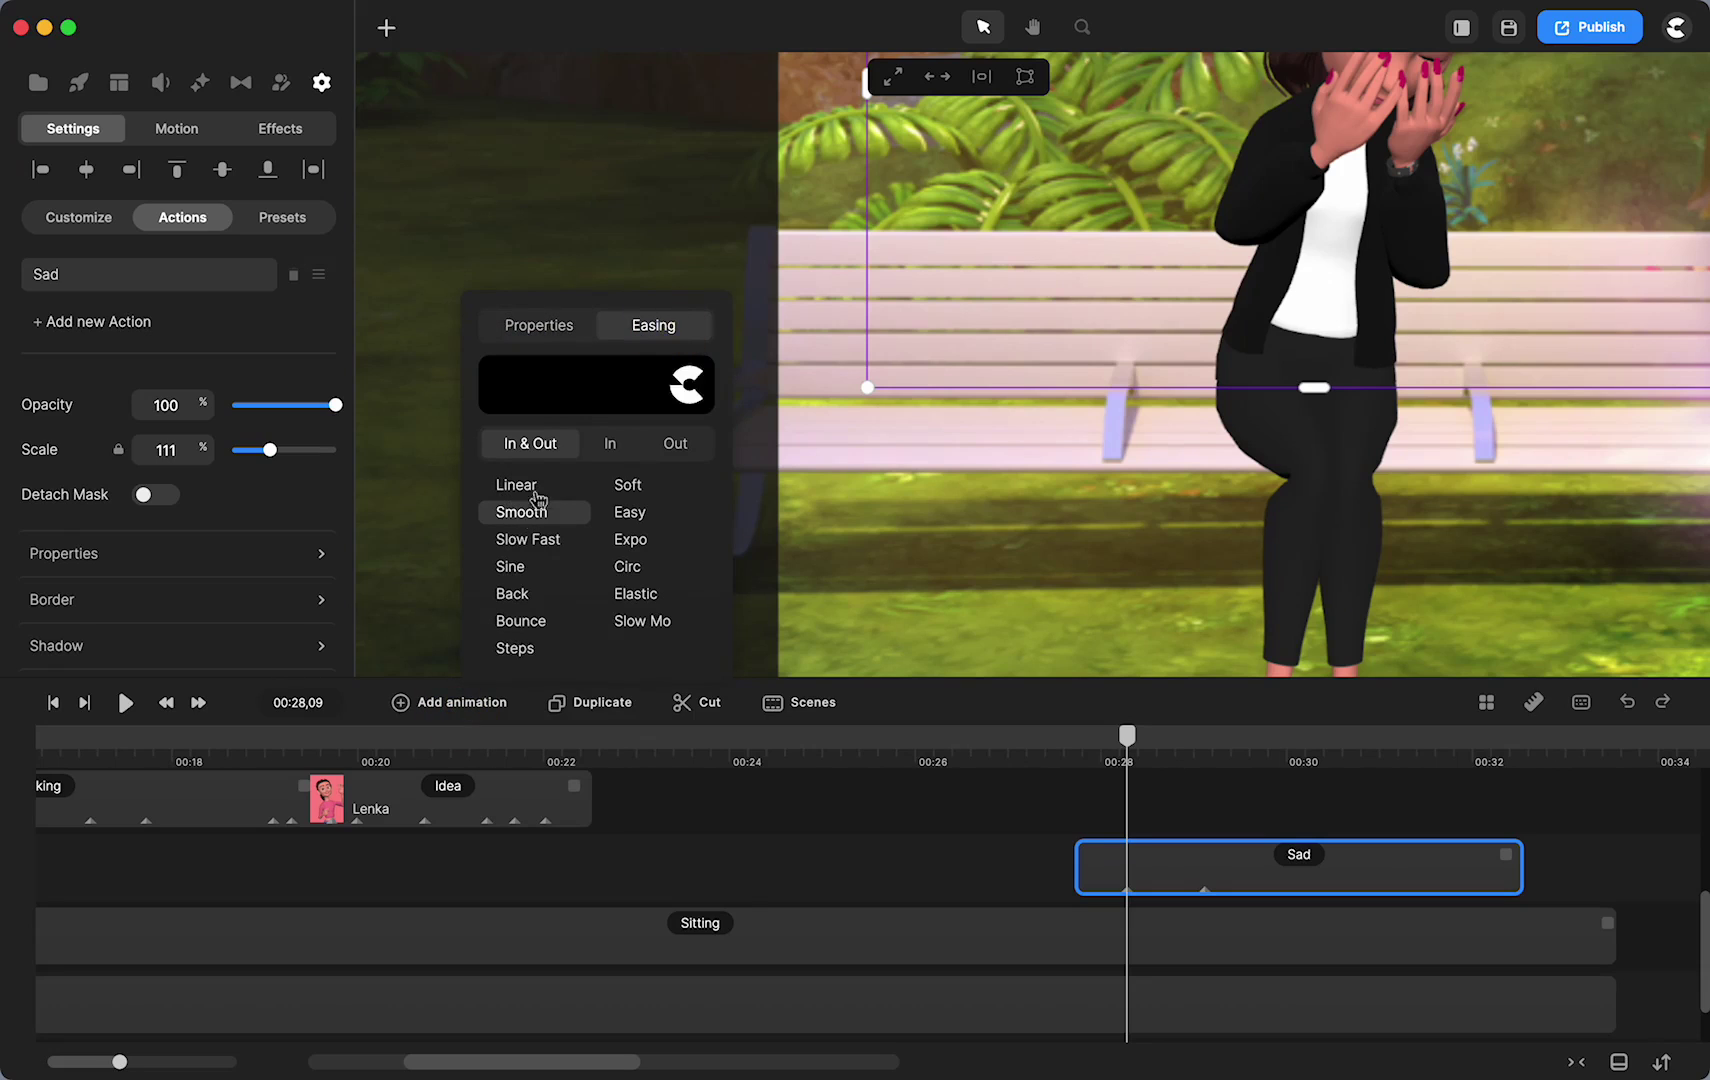
pyautogui.moveTo(1200, 889); pyautogui.dragTo(1158, 889)
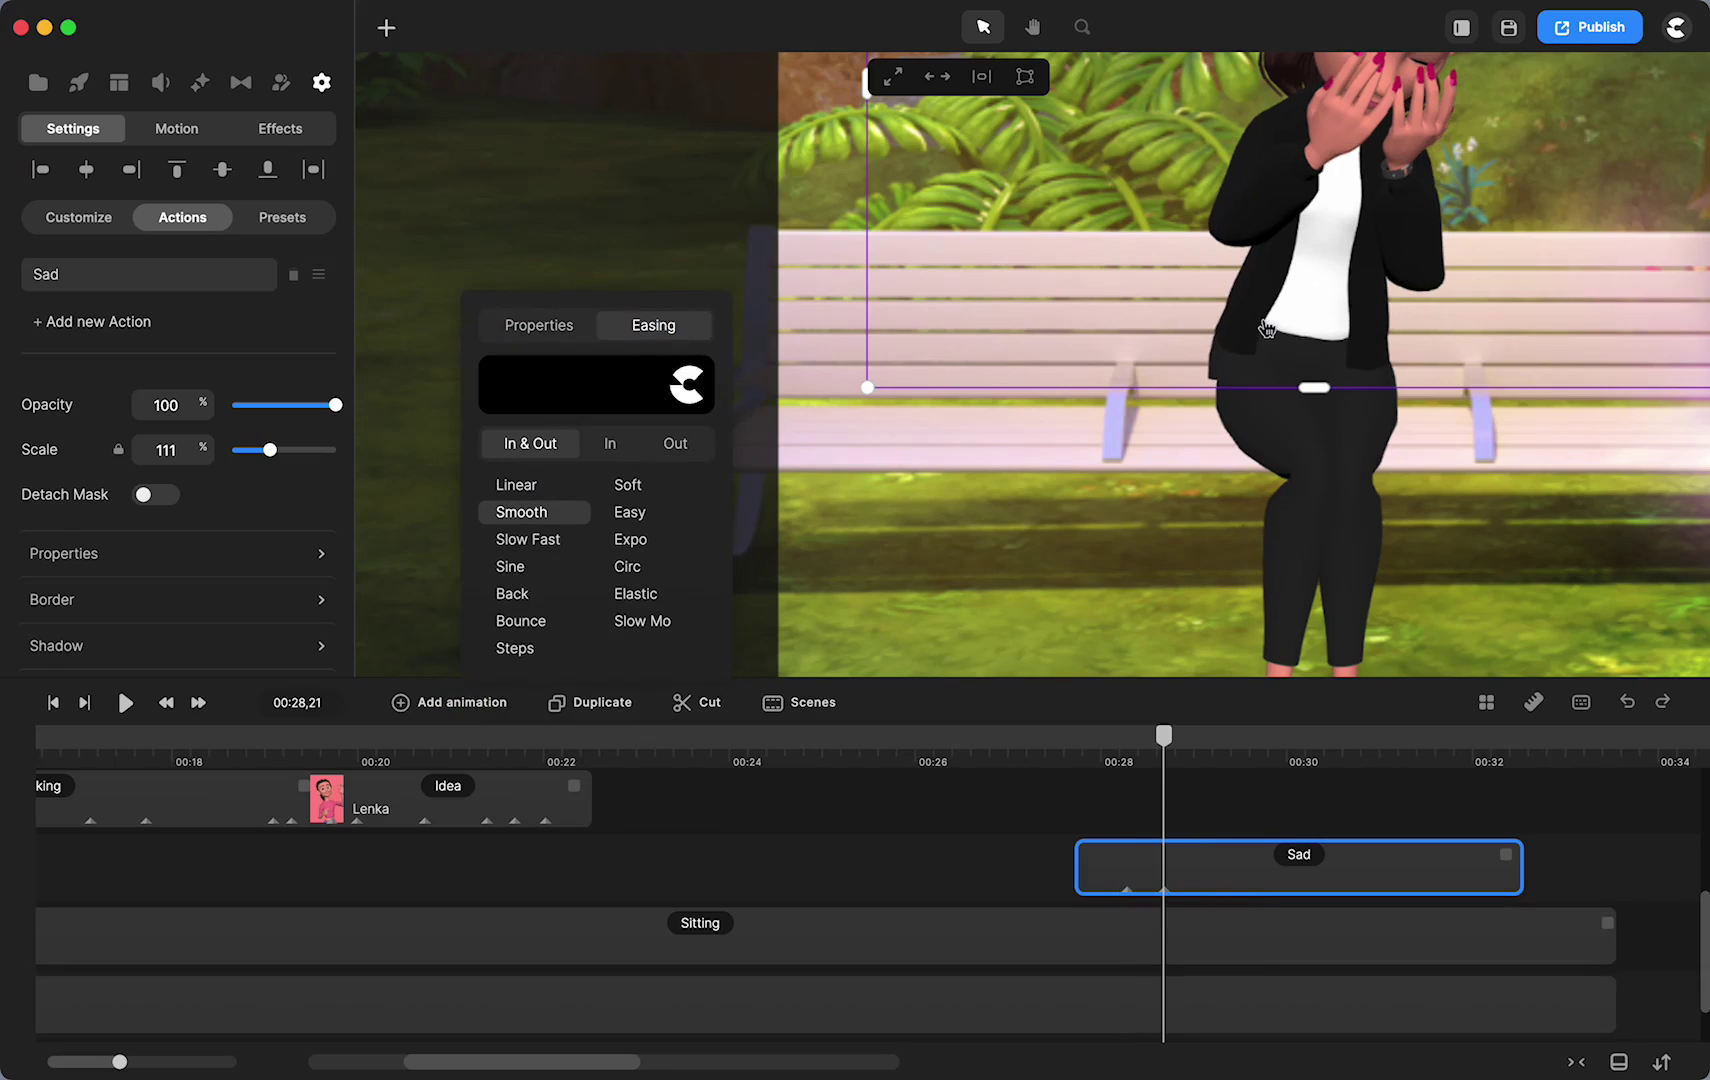
pyautogui.moveTo(1265, 326); pyautogui.dragTo(1271, 316)
pyautogui.moveTo(1164, 742); pyautogui.dragTo(1131, 772)
# Step: At 00:28,18, shift the upper body to line up with the legs and check the alignment
pyautogui.moveTo(1156, 881); pyautogui.dragTo(1157, 880)
pyautogui.click(1142, 888)
pyautogui.click(1143, 889)
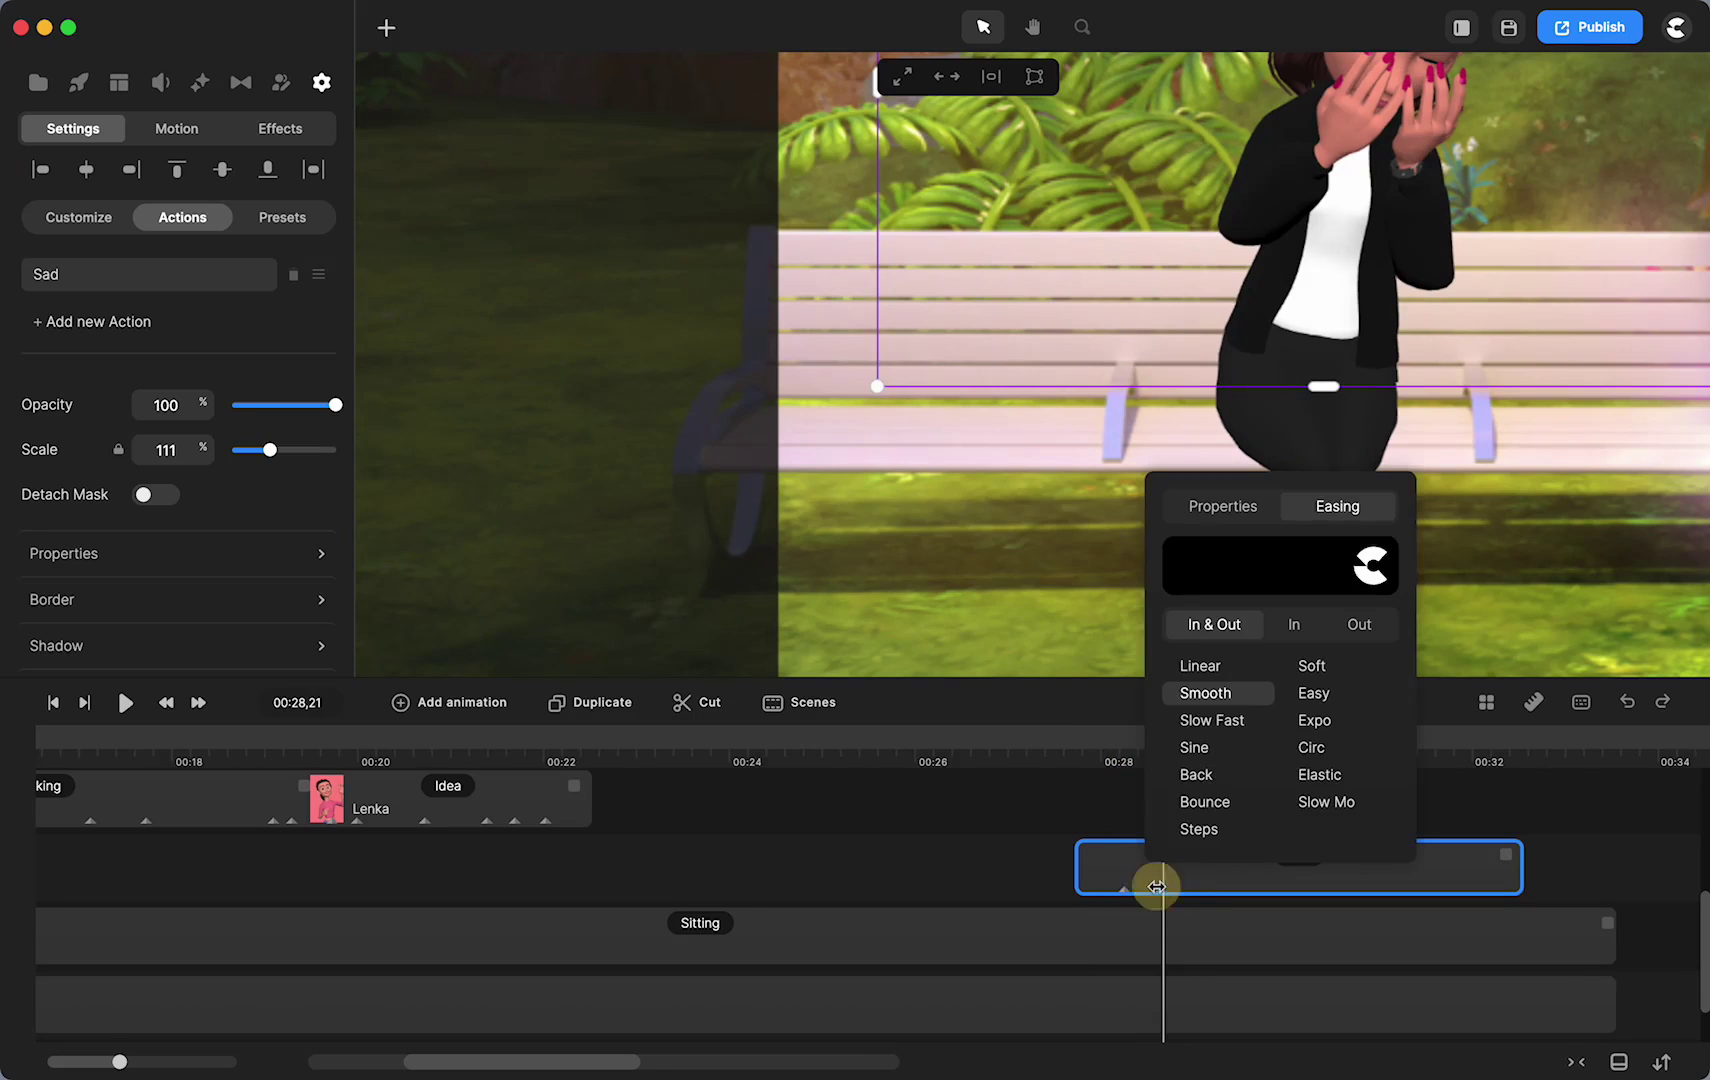
pyautogui.click(1150, 887)
pyautogui.click(1103, 748)
pyautogui.moveTo(1104, 748); pyautogui.dragTo(1151, 748)
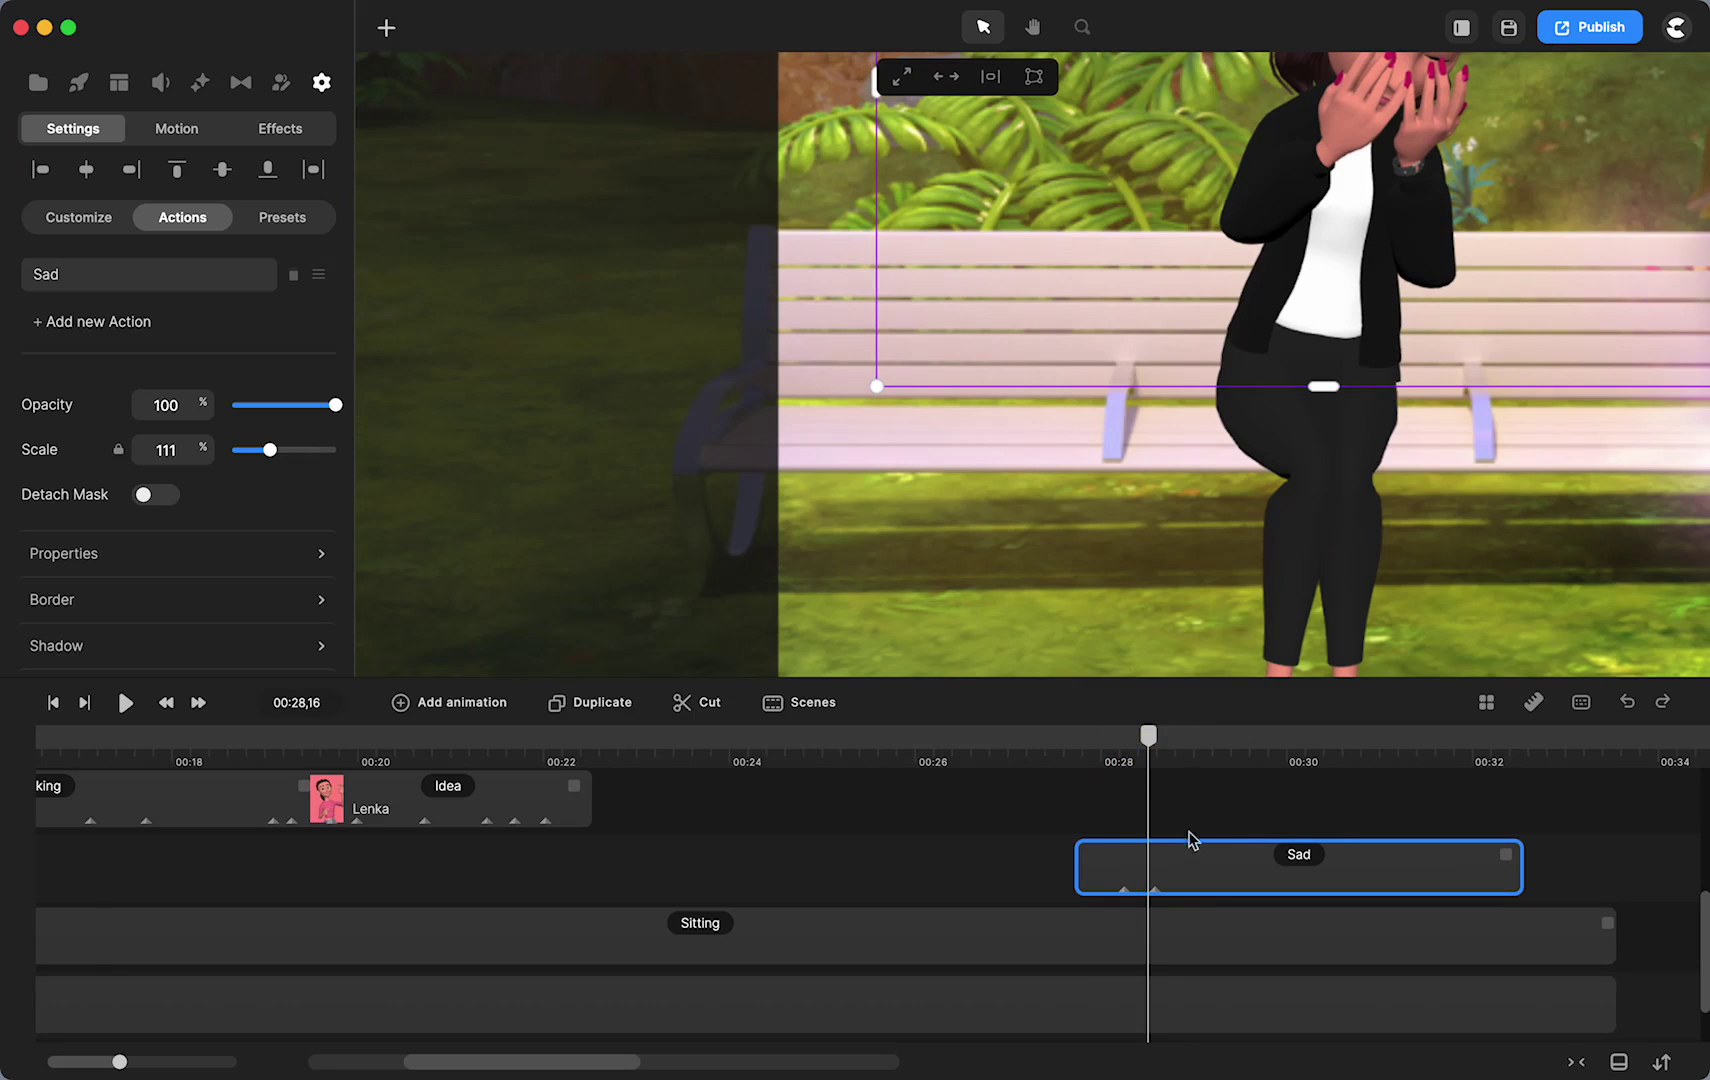
pyautogui.click(1155, 890)
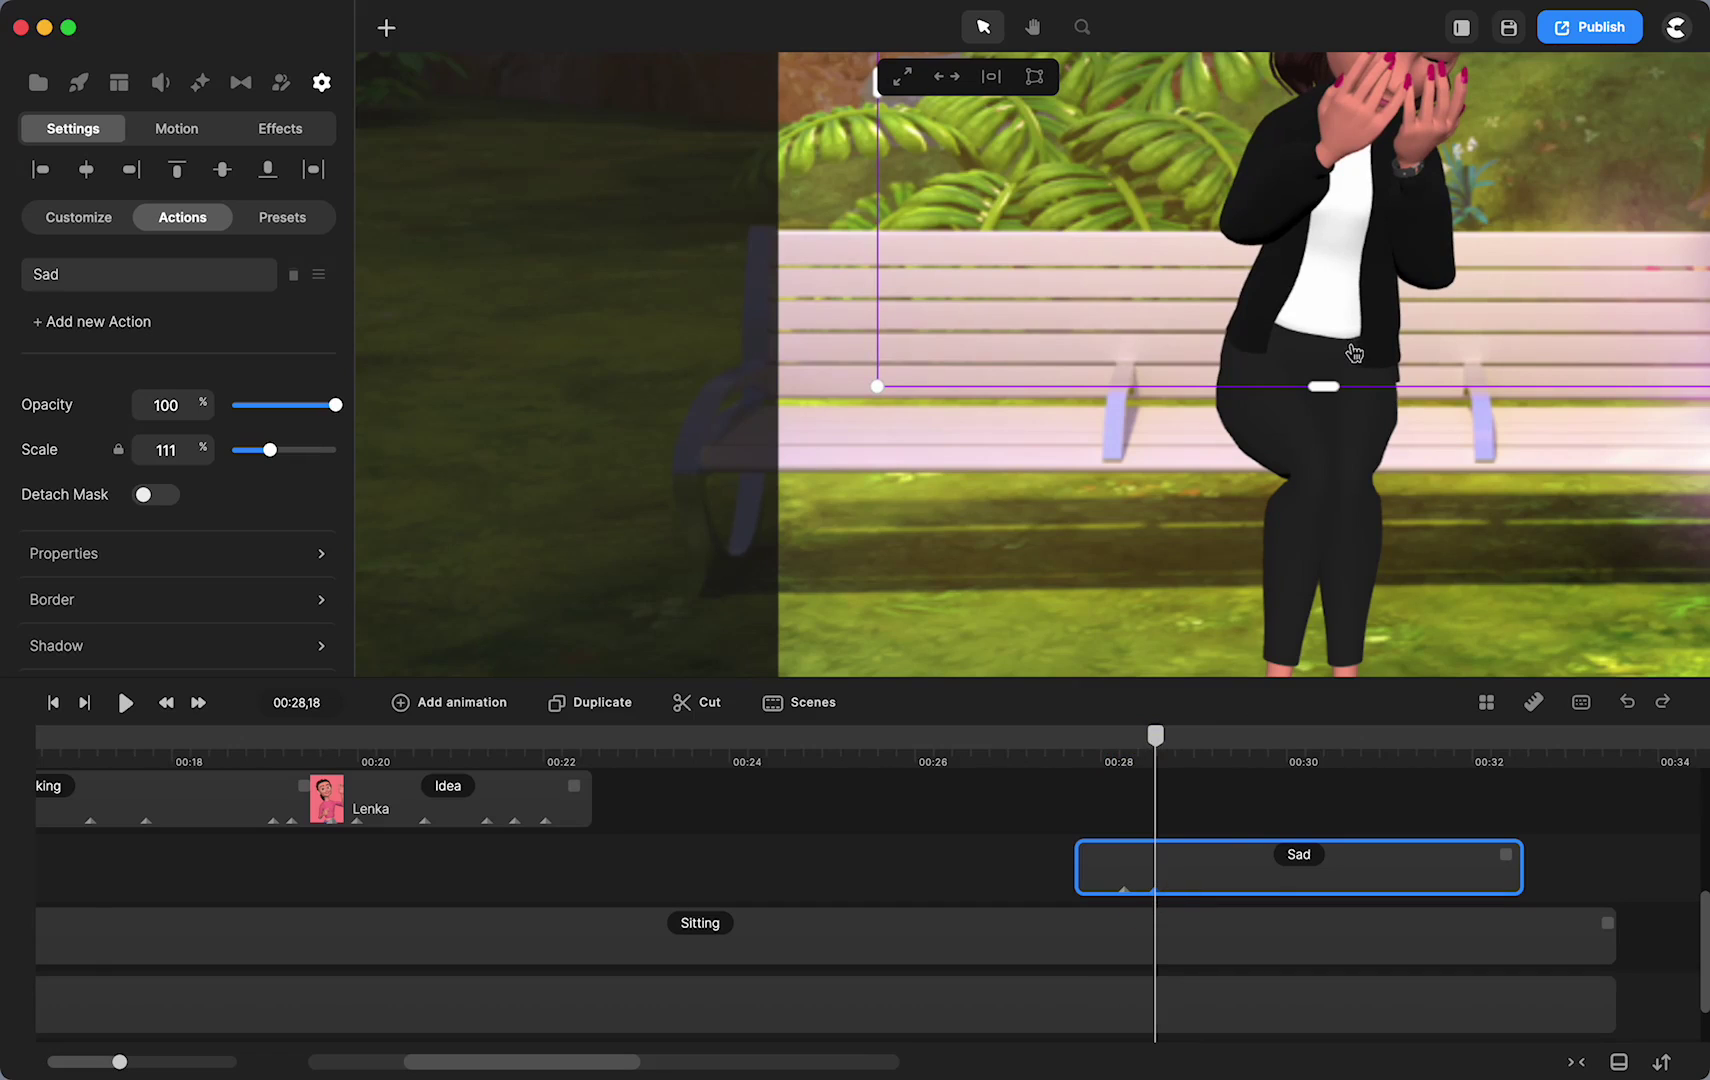
pyautogui.moveTo(1354, 353); pyautogui.dragTo(1347, 345)
pyautogui.moveTo(1155, 733); pyautogui.dragTo(1185, 758)
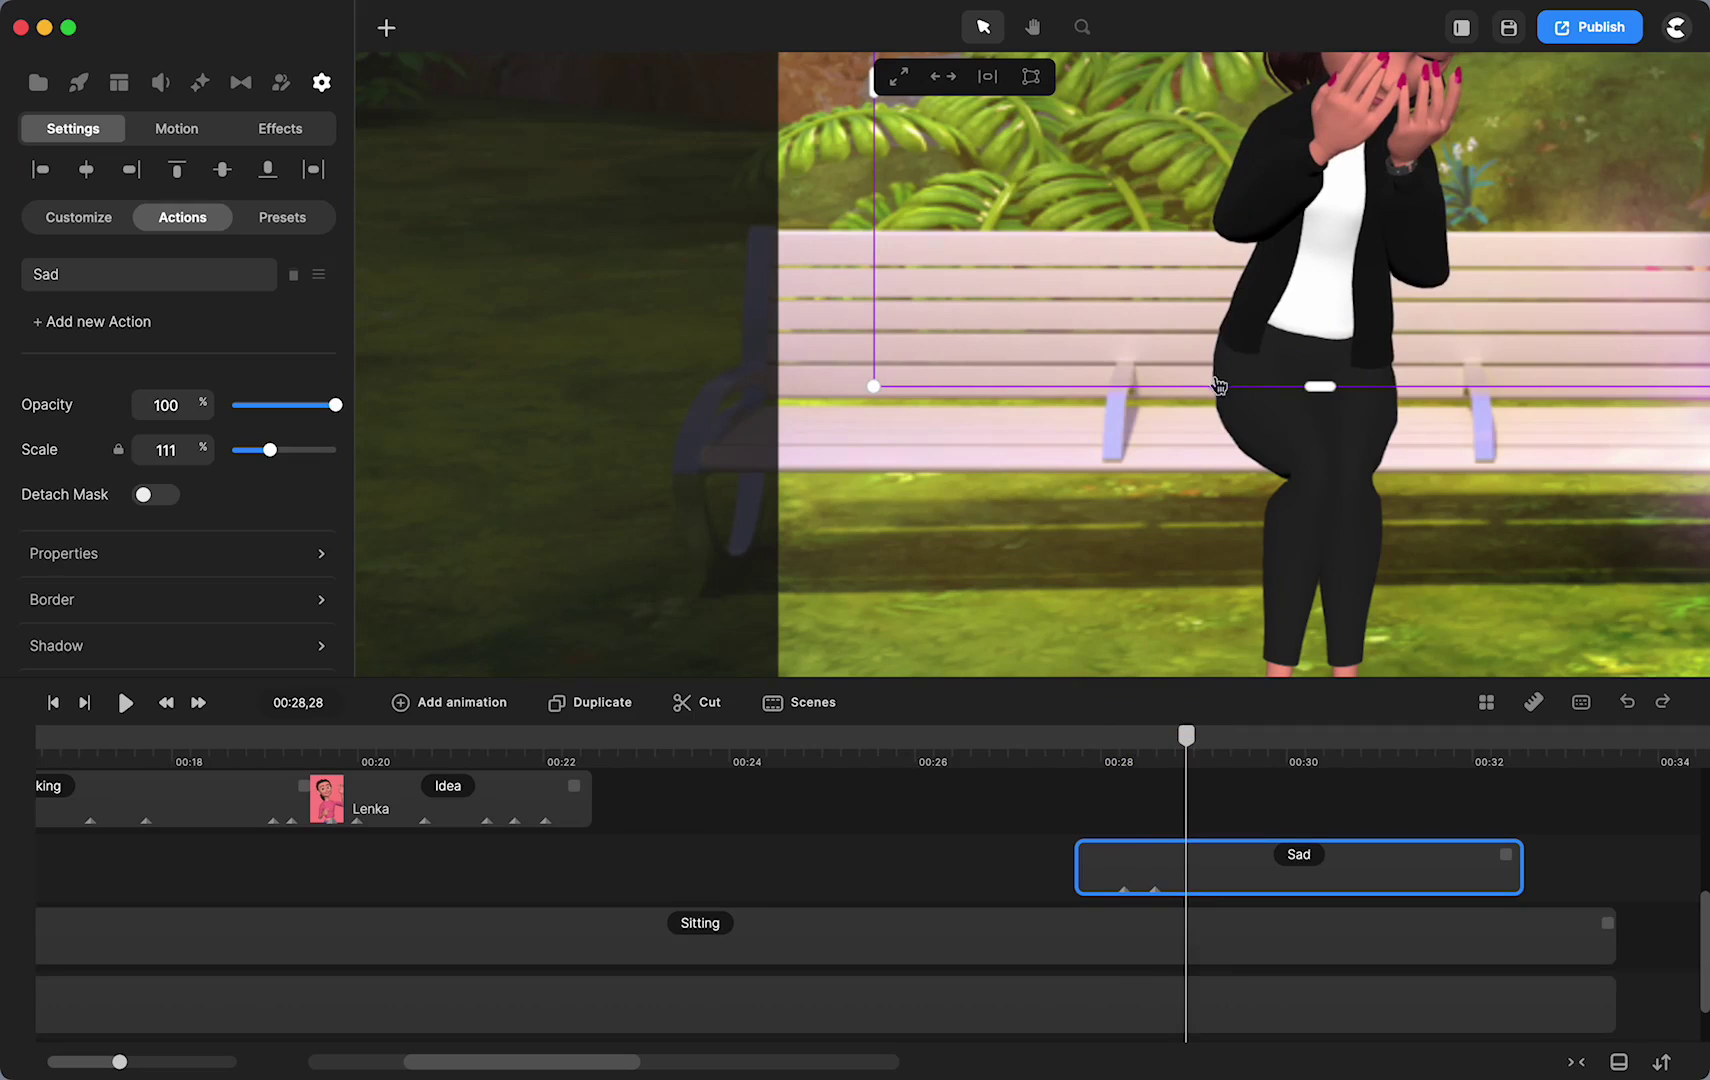
pyautogui.moveTo(1193, 763); pyautogui.dragTo(1160, 760)
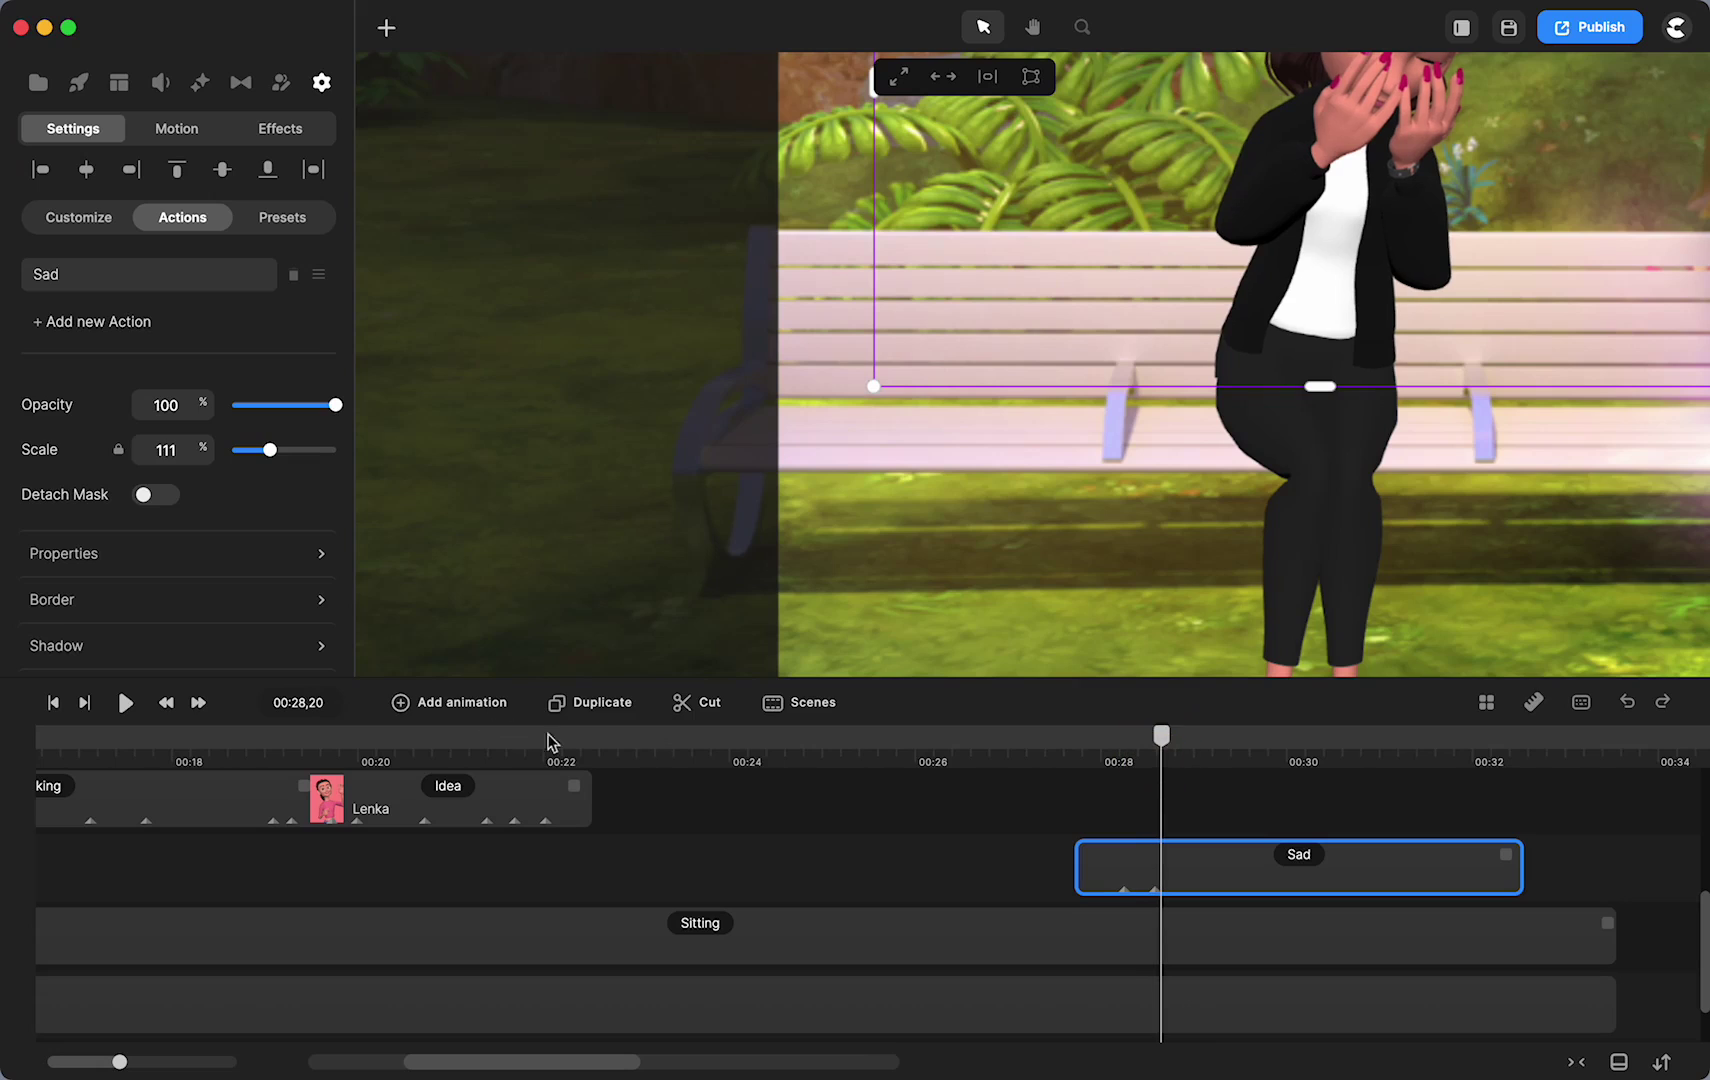
# Step: Add a Linear Position keyframe at 00:29,00, nudging the upper body onto the centre line
pyautogui.click(444, 712)
pyautogui.click(500, 490)
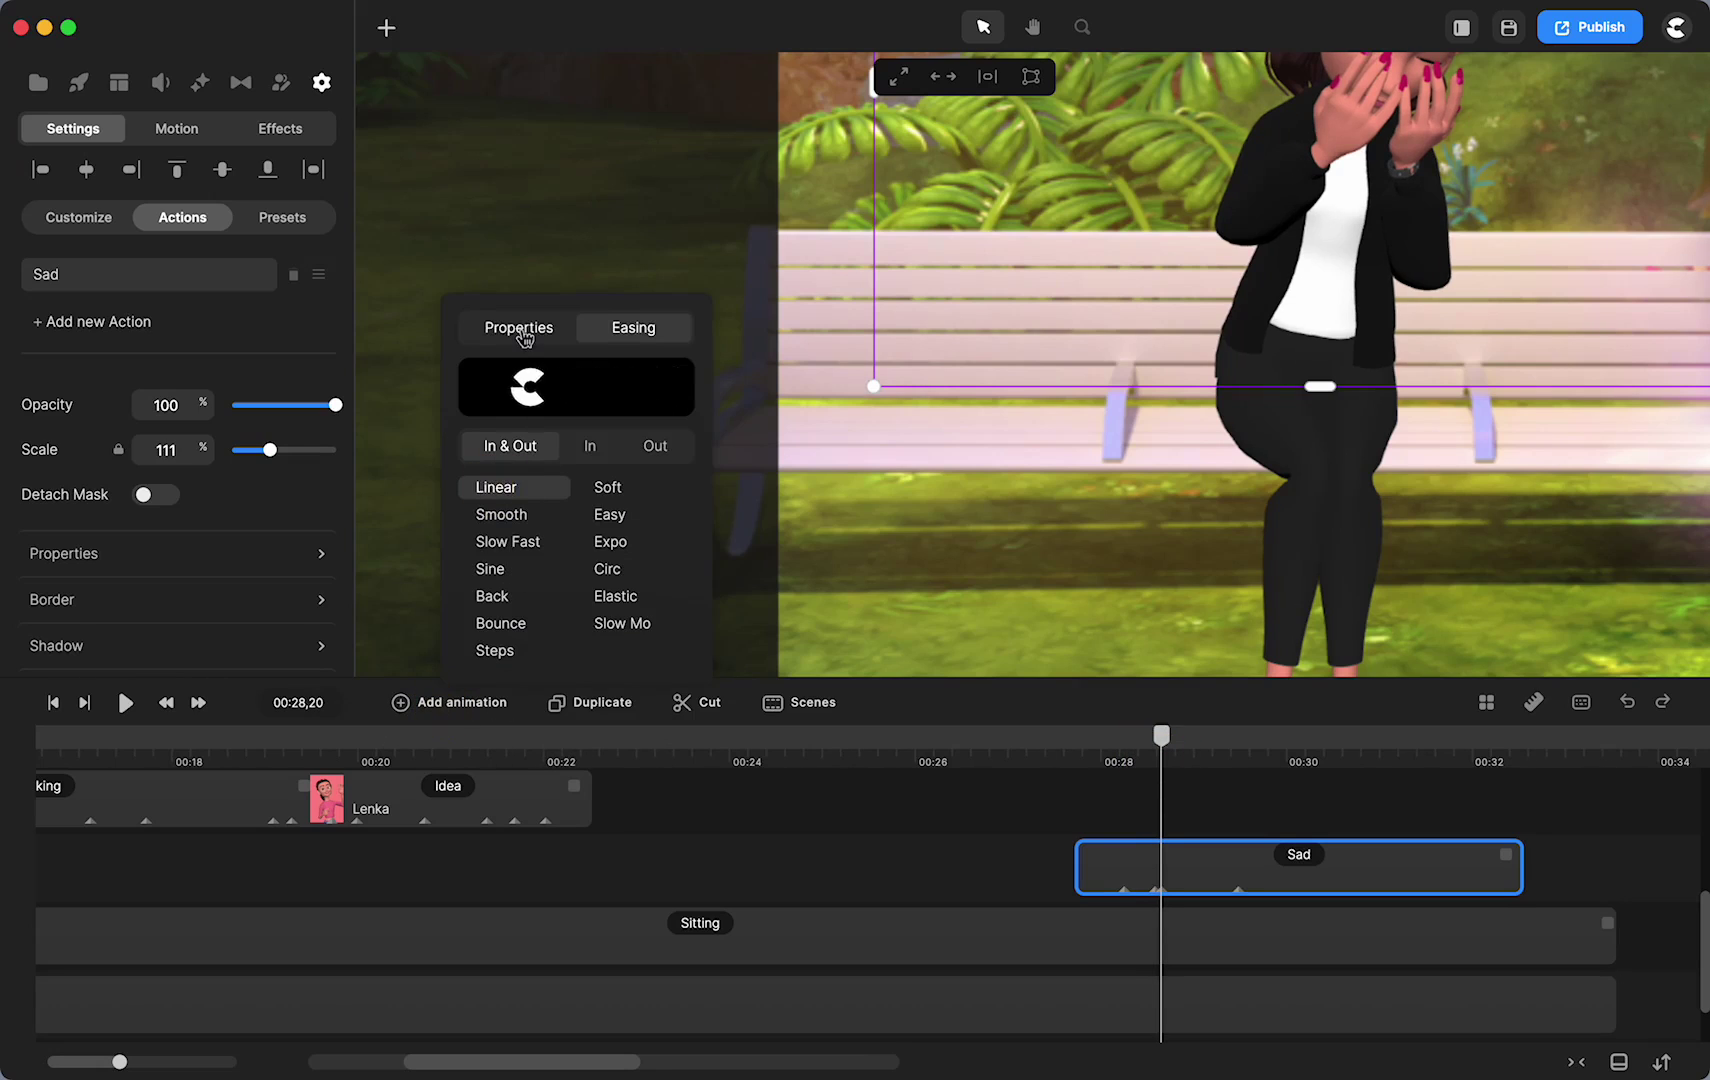
pyautogui.click(505, 326)
pyautogui.click(505, 372)
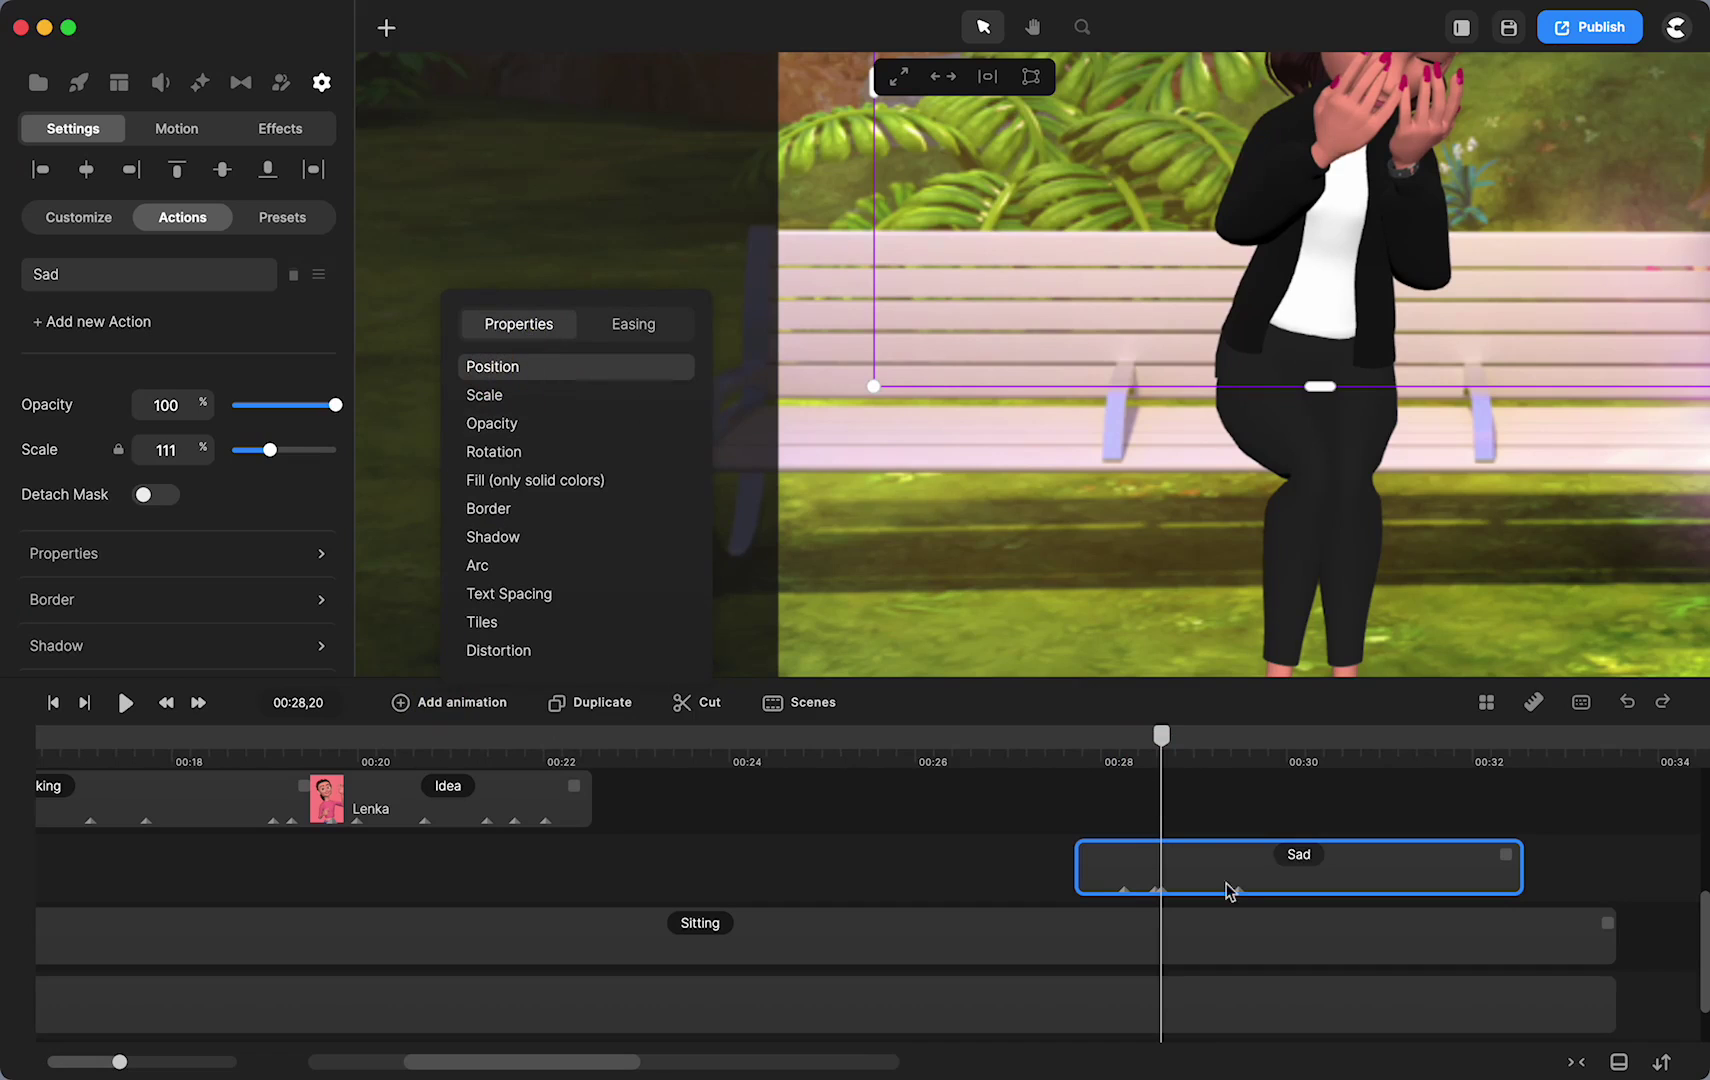
pyautogui.moveTo(1236, 890); pyautogui.dragTo(1188, 890)
pyautogui.moveTo(1255, 350); pyautogui.dragTo(1253, 343)
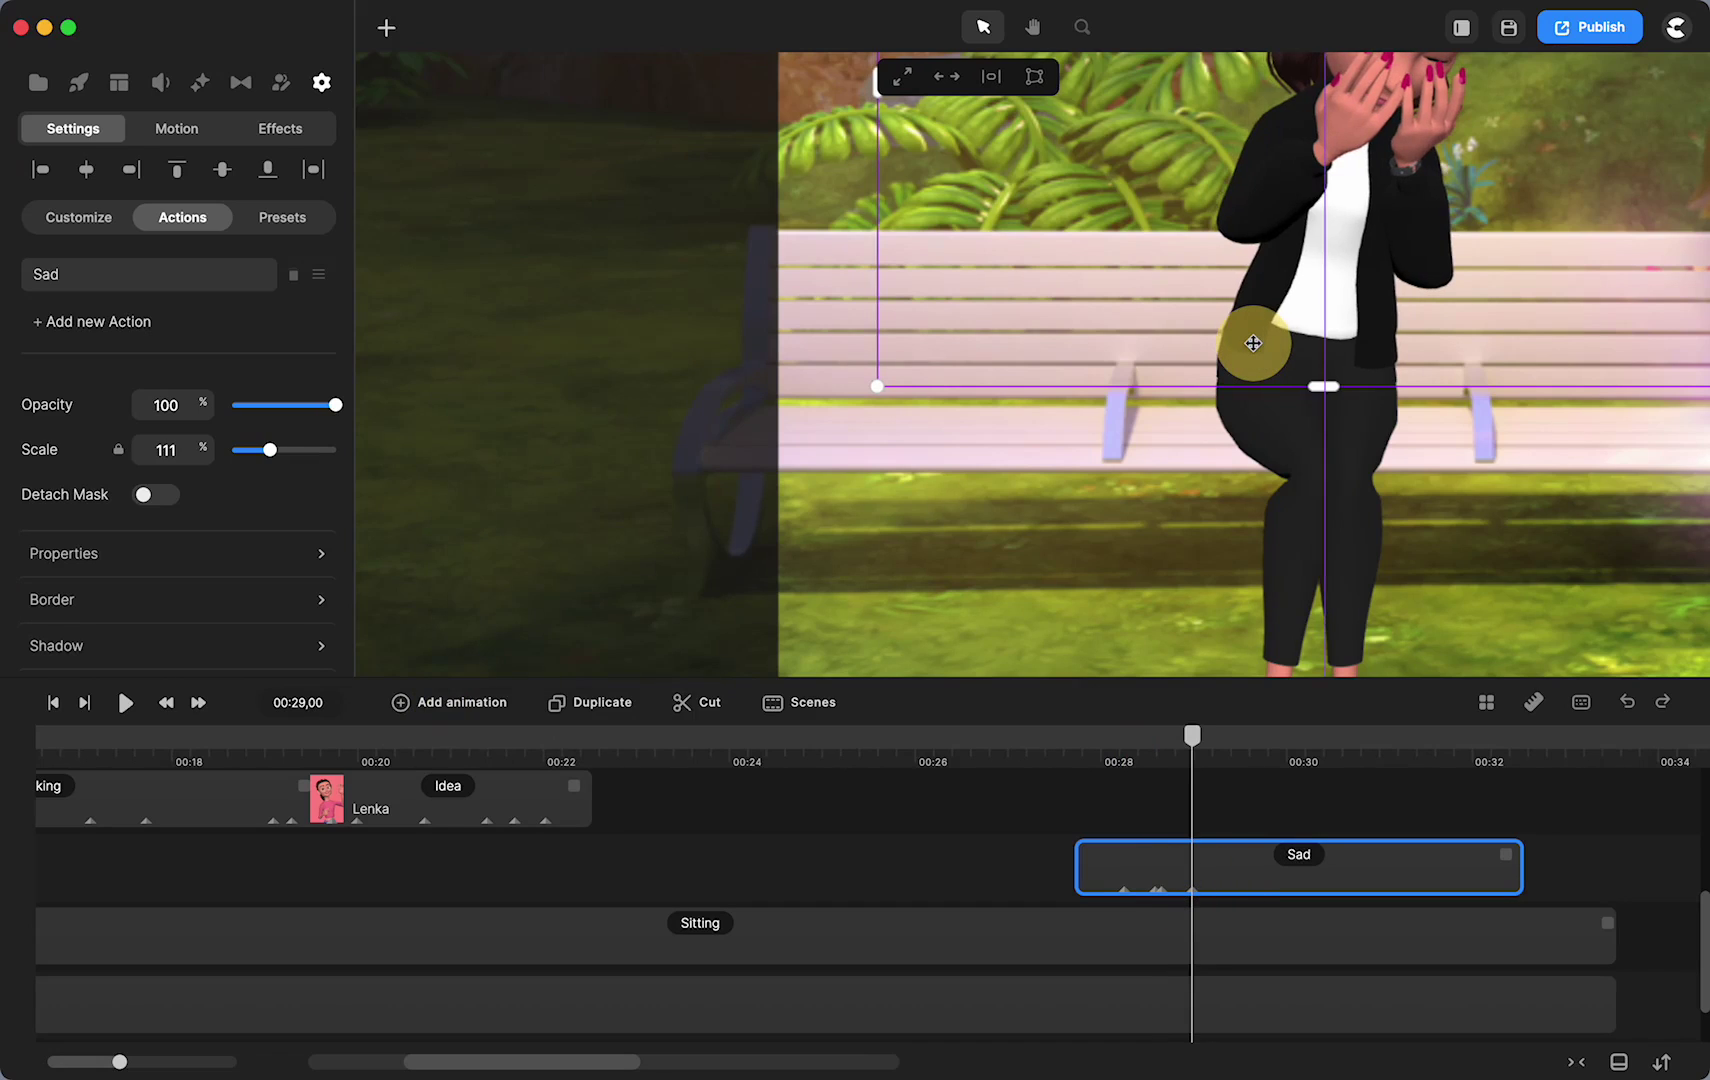
pyautogui.moveTo(1200, 768)
pyautogui.mouseDown()
pyautogui.moveTo(1116, 760)
pyautogui.moveTo(1191, 762)
pyautogui.mouseUp()
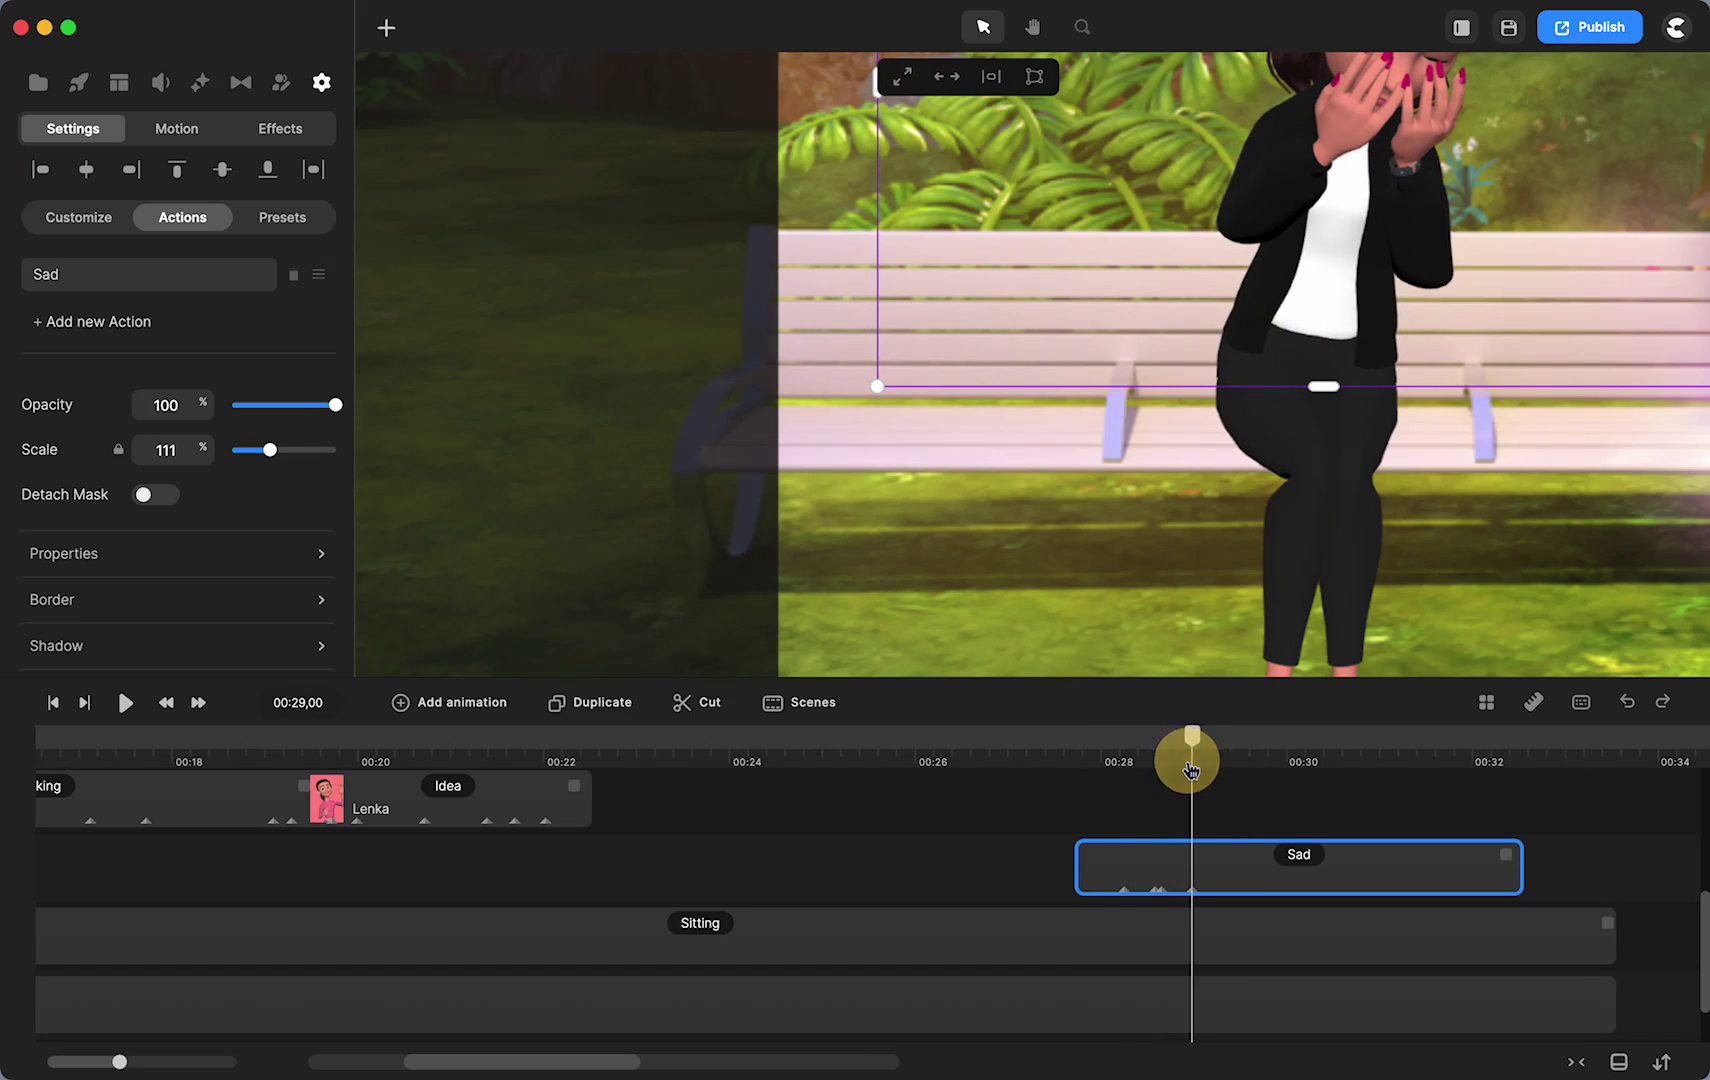
# Step: Add another keyframe at 00:29,16, nudging the upper body slightly left, and review the motion
pyautogui.click(452, 703)
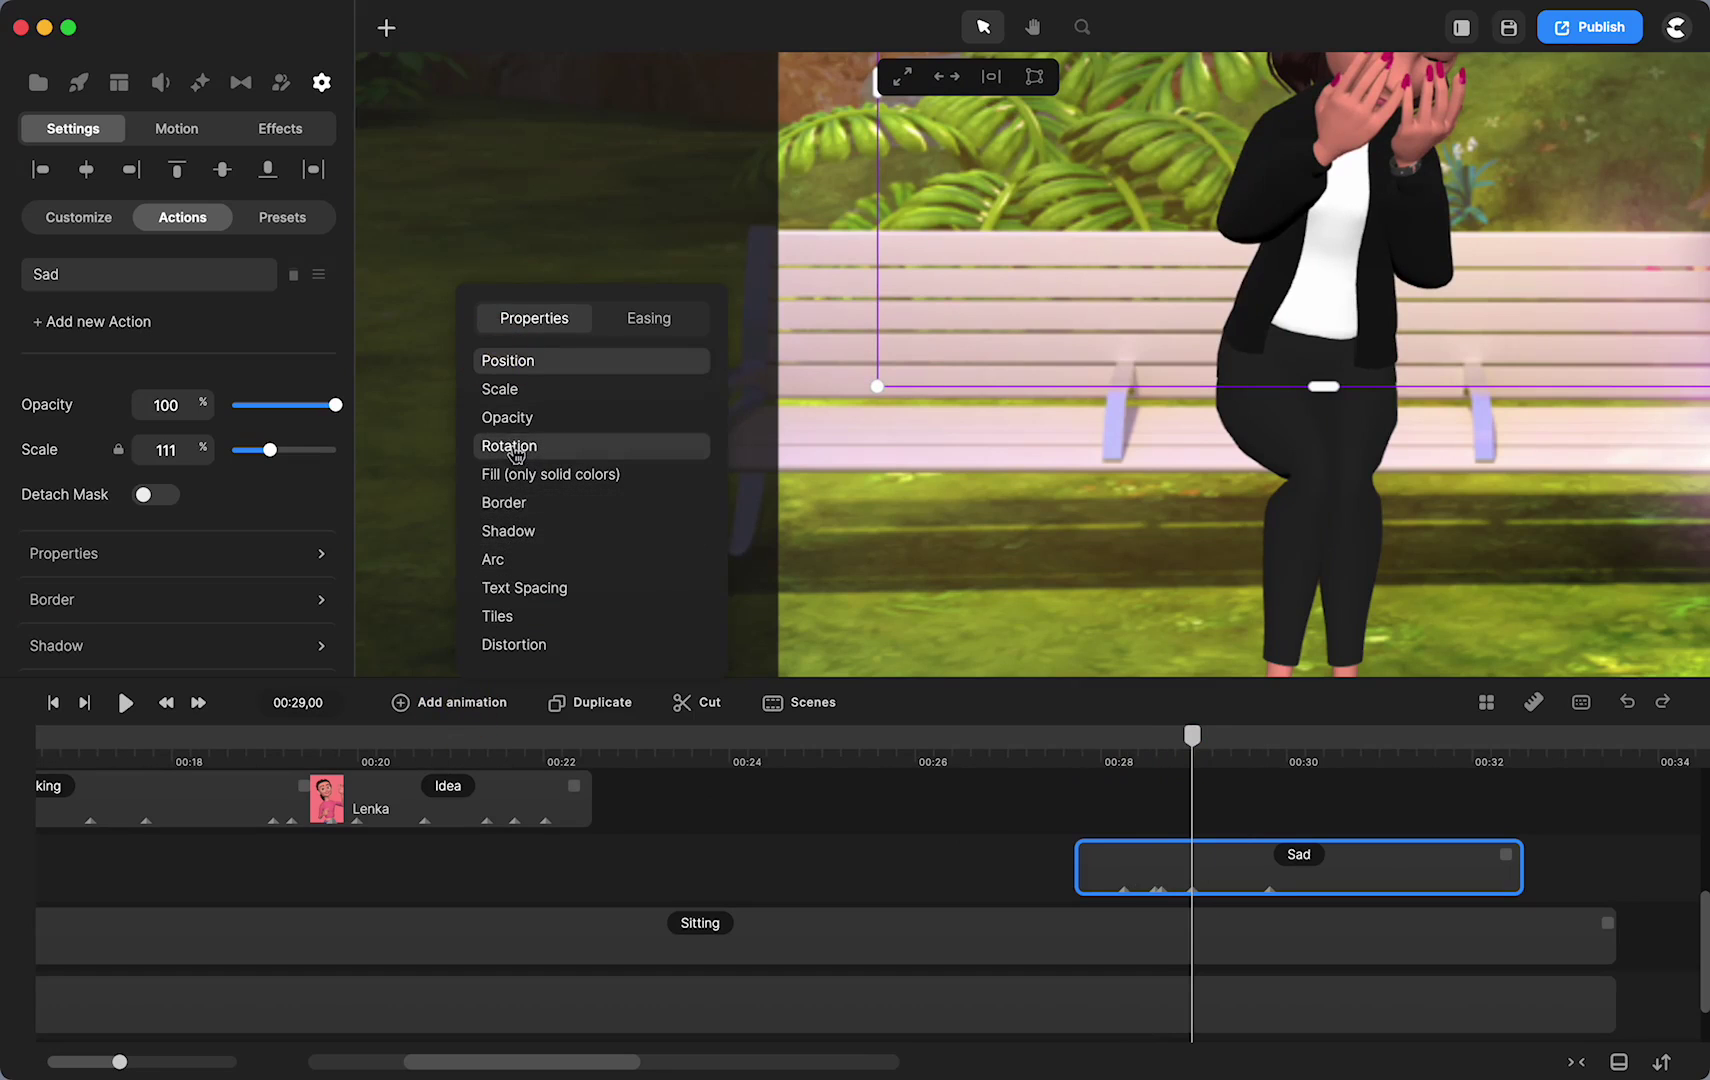
pyautogui.click(650, 320)
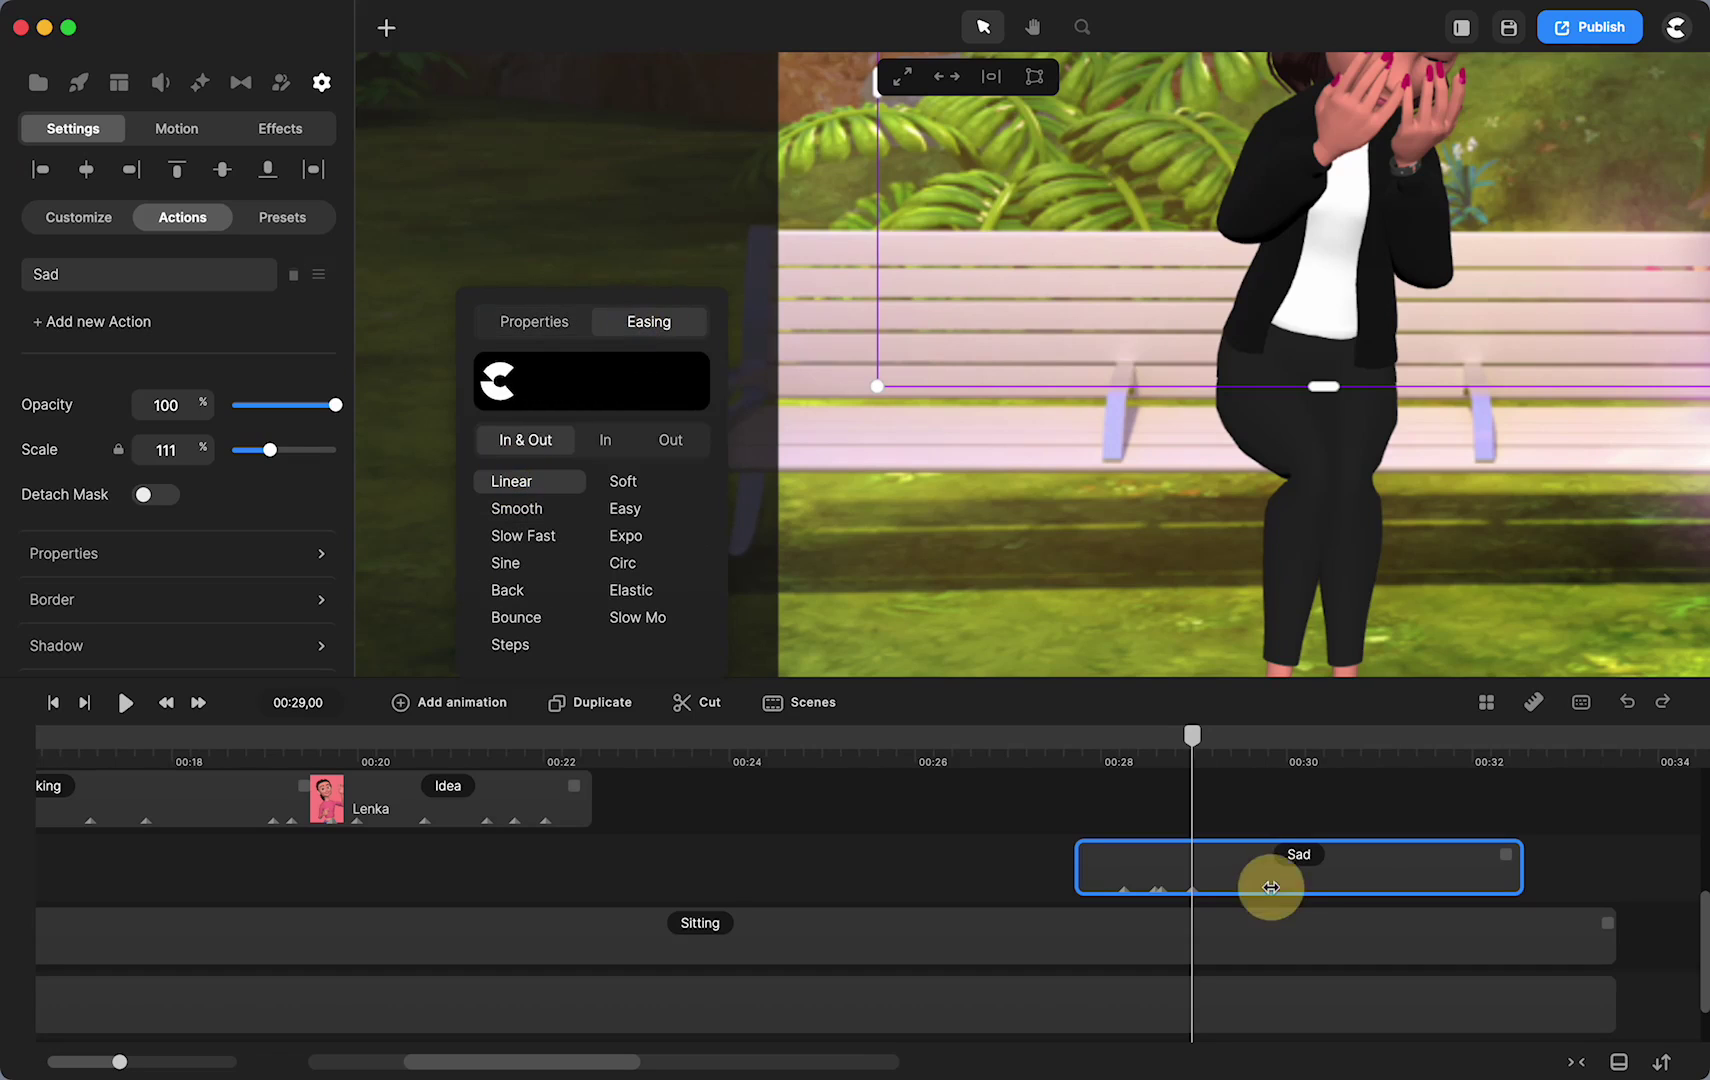
pyautogui.moveTo(1271, 886); pyautogui.dragTo(1240, 886)
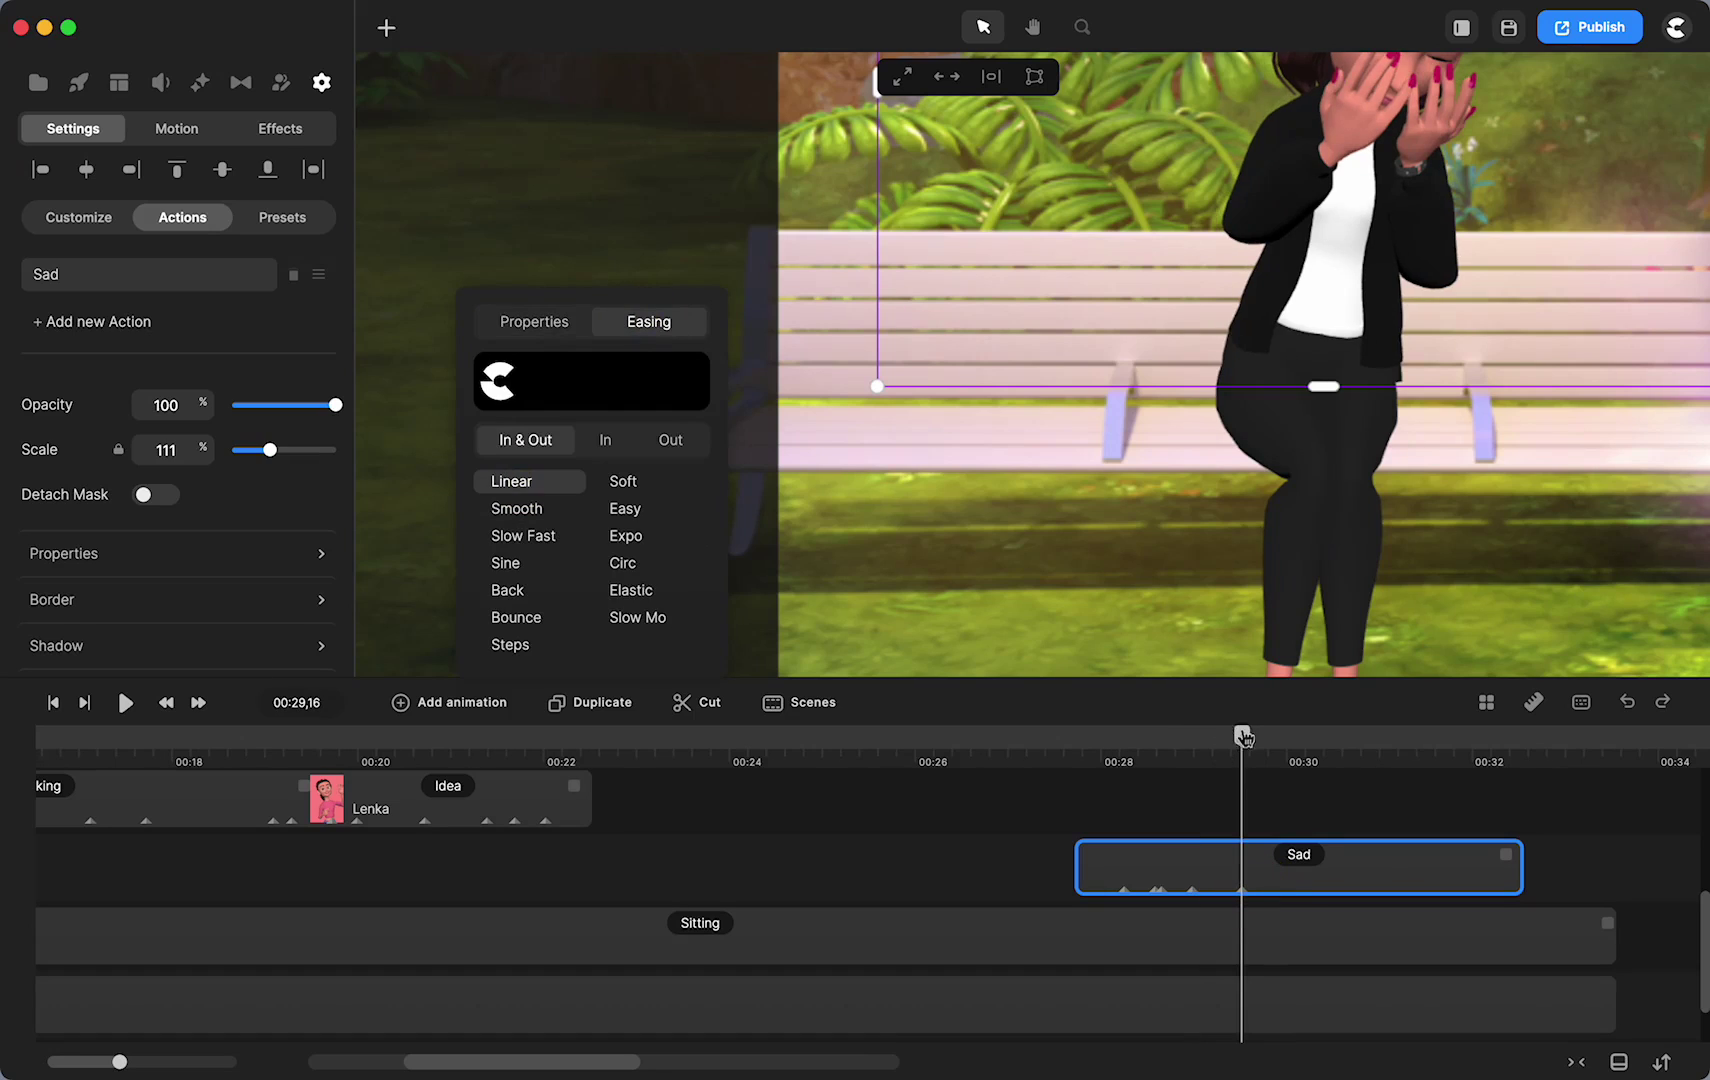
pyautogui.moveTo(1243, 737)
pyautogui.mouseDown()
pyautogui.moveTo(1191, 752)
pyautogui.moveTo(1246, 757)
pyautogui.mouseUp()
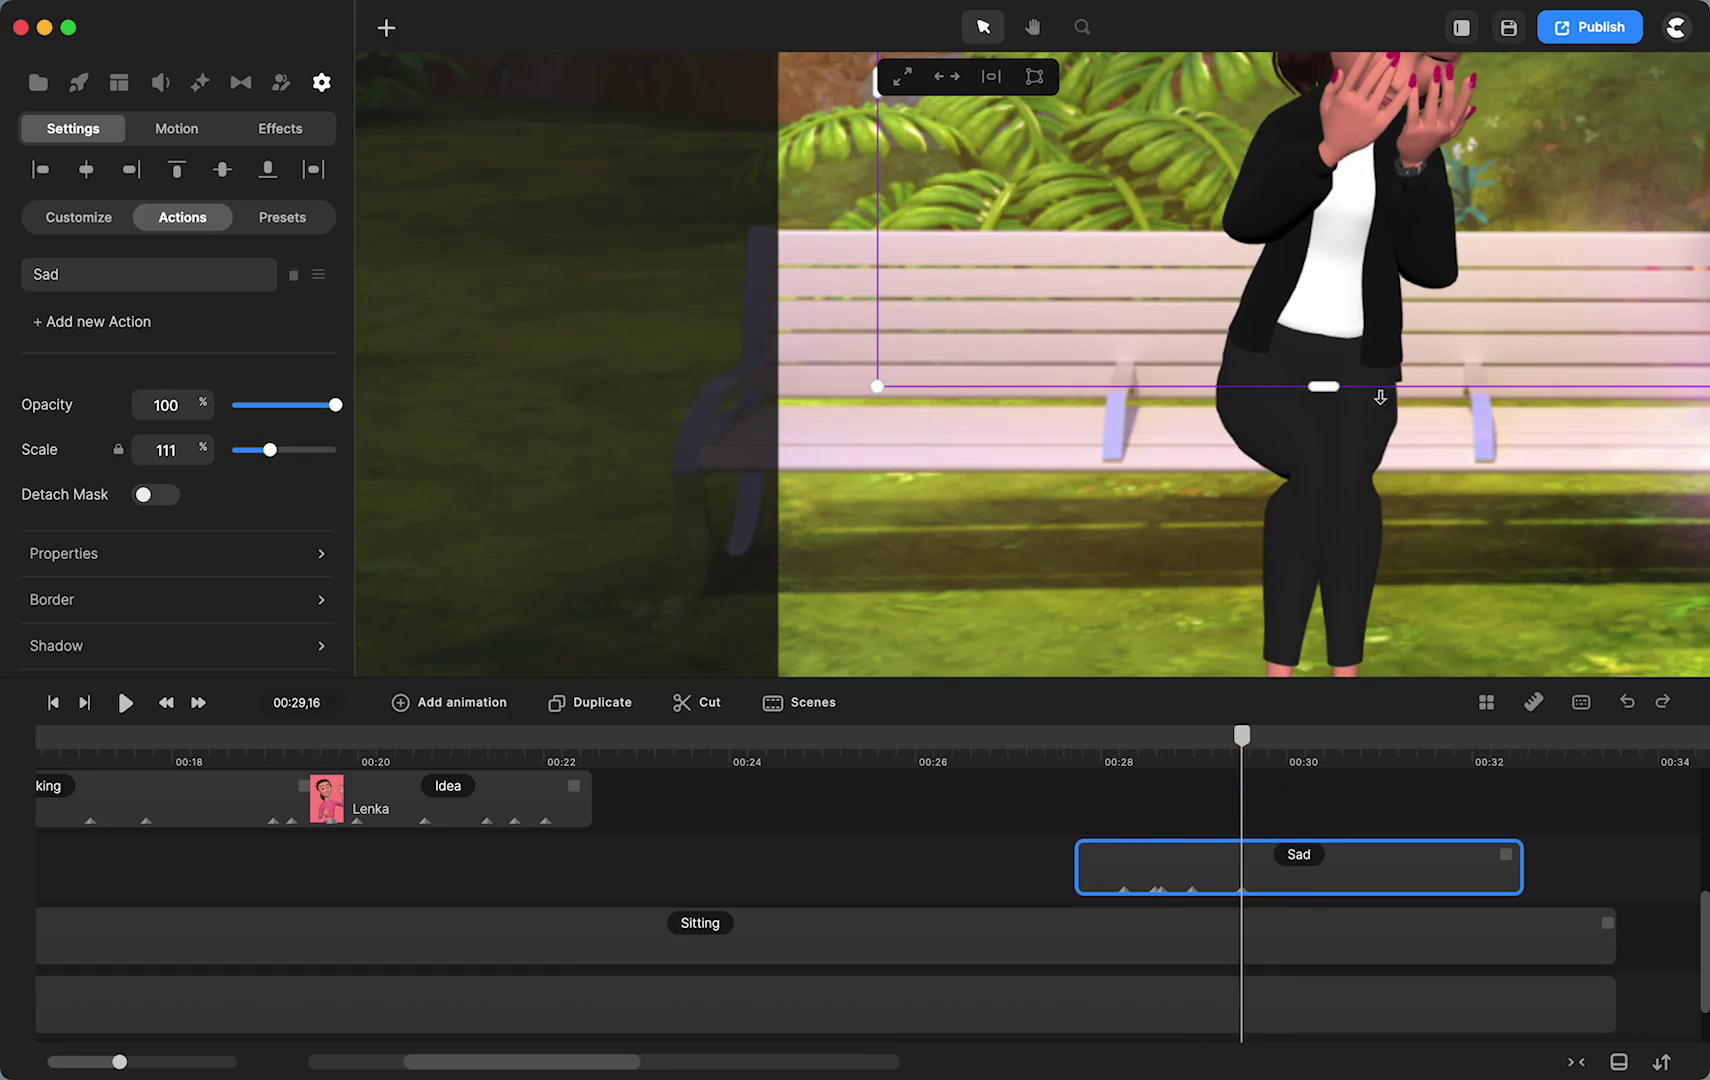
pyautogui.moveTo(1356, 364); pyautogui.dragTo(1350, 364)
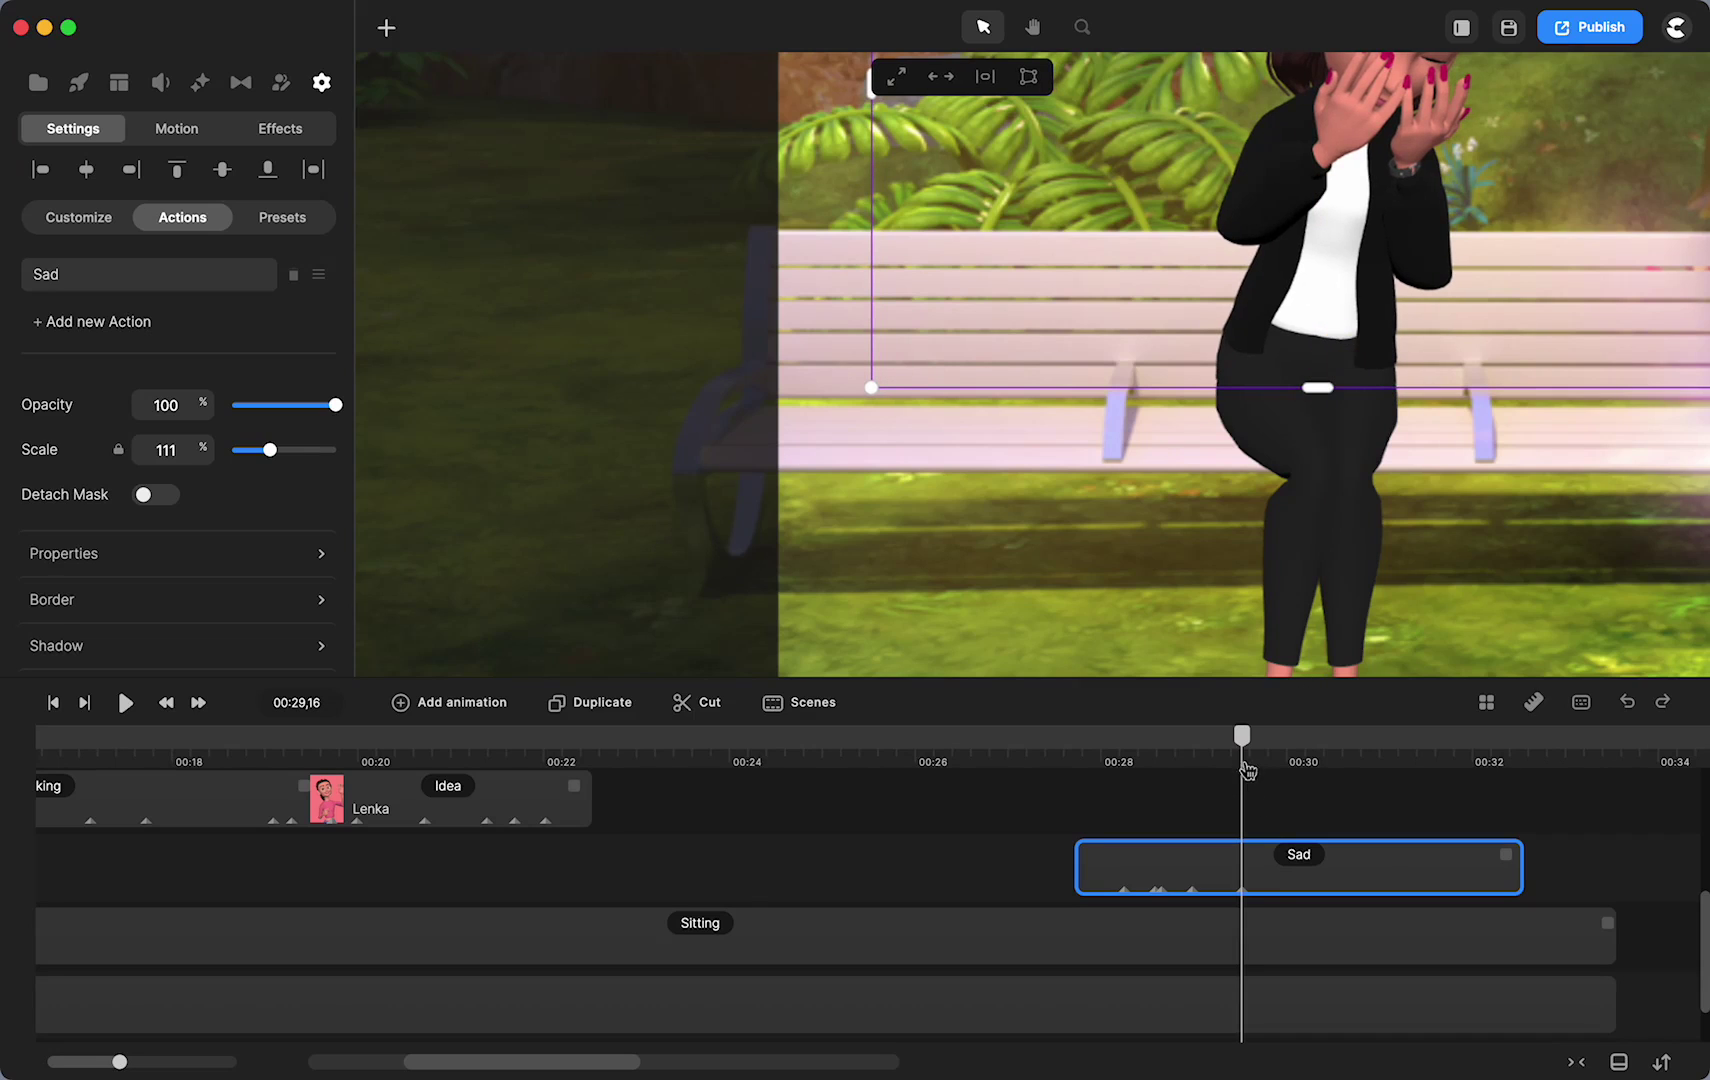
pyautogui.moveTo(1246, 764); pyautogui.dragTo(1383, 805)
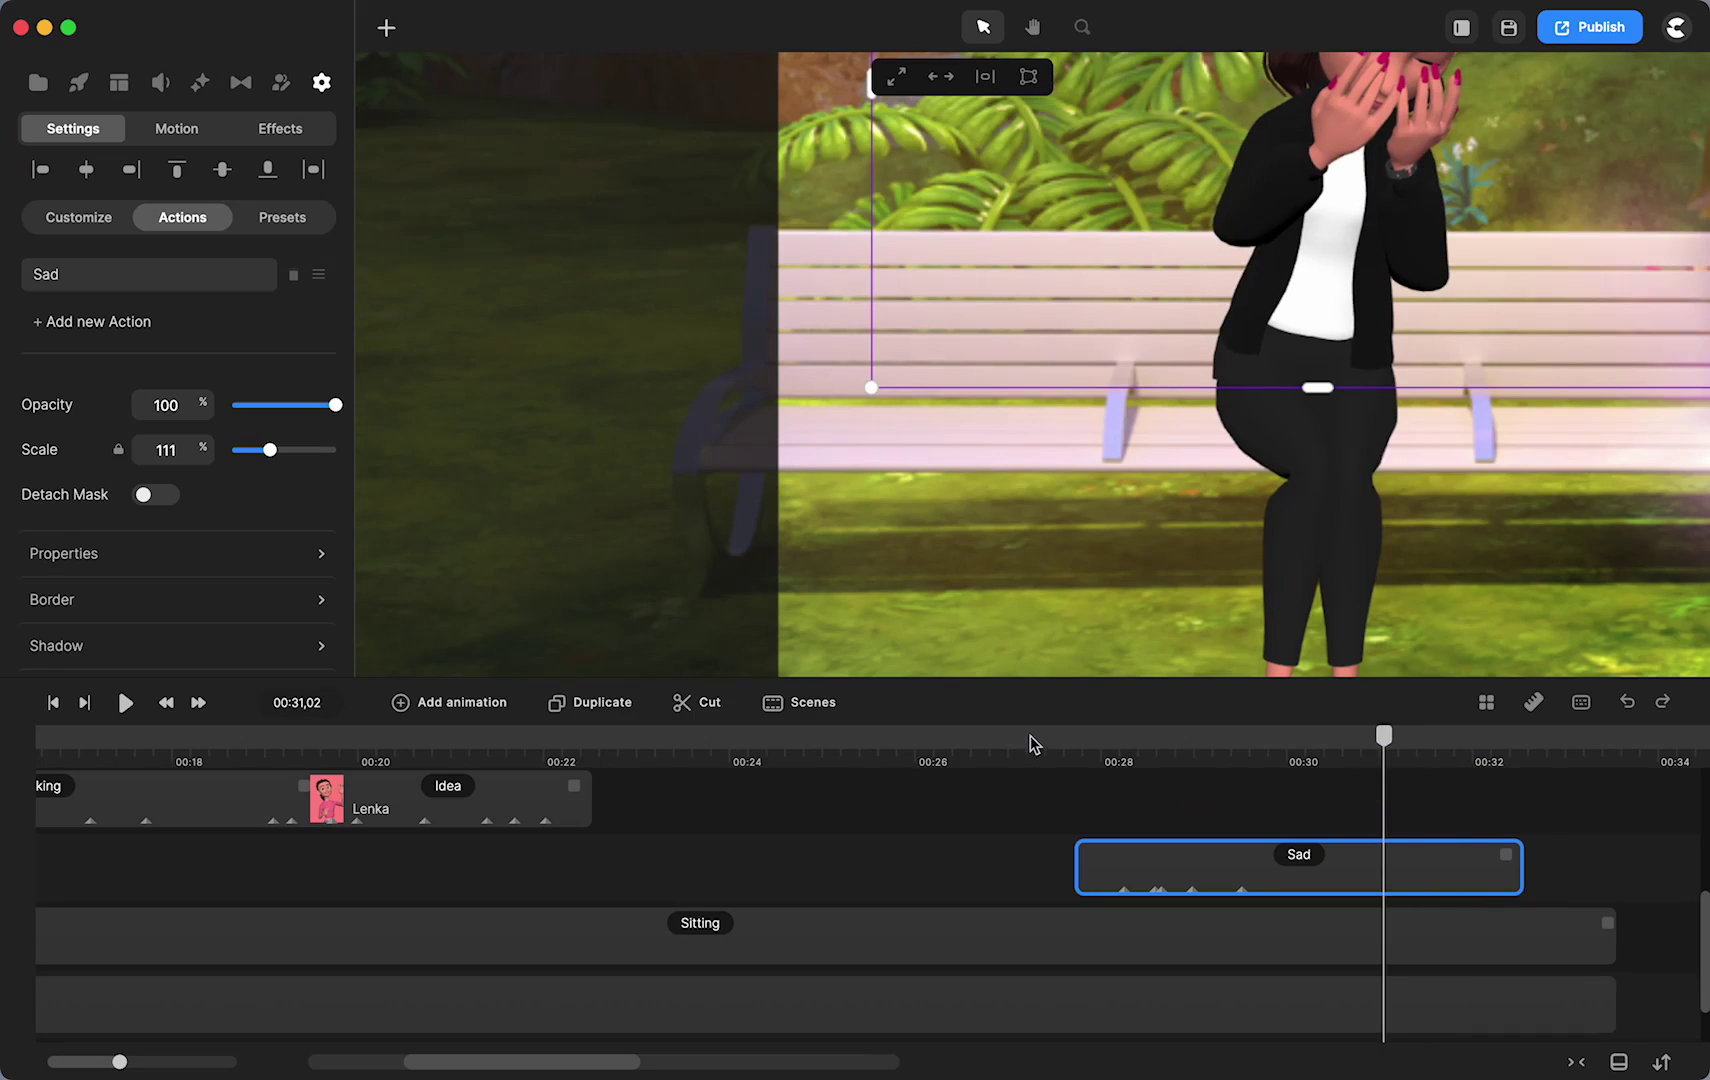
pyautogui.click(1033, 744)
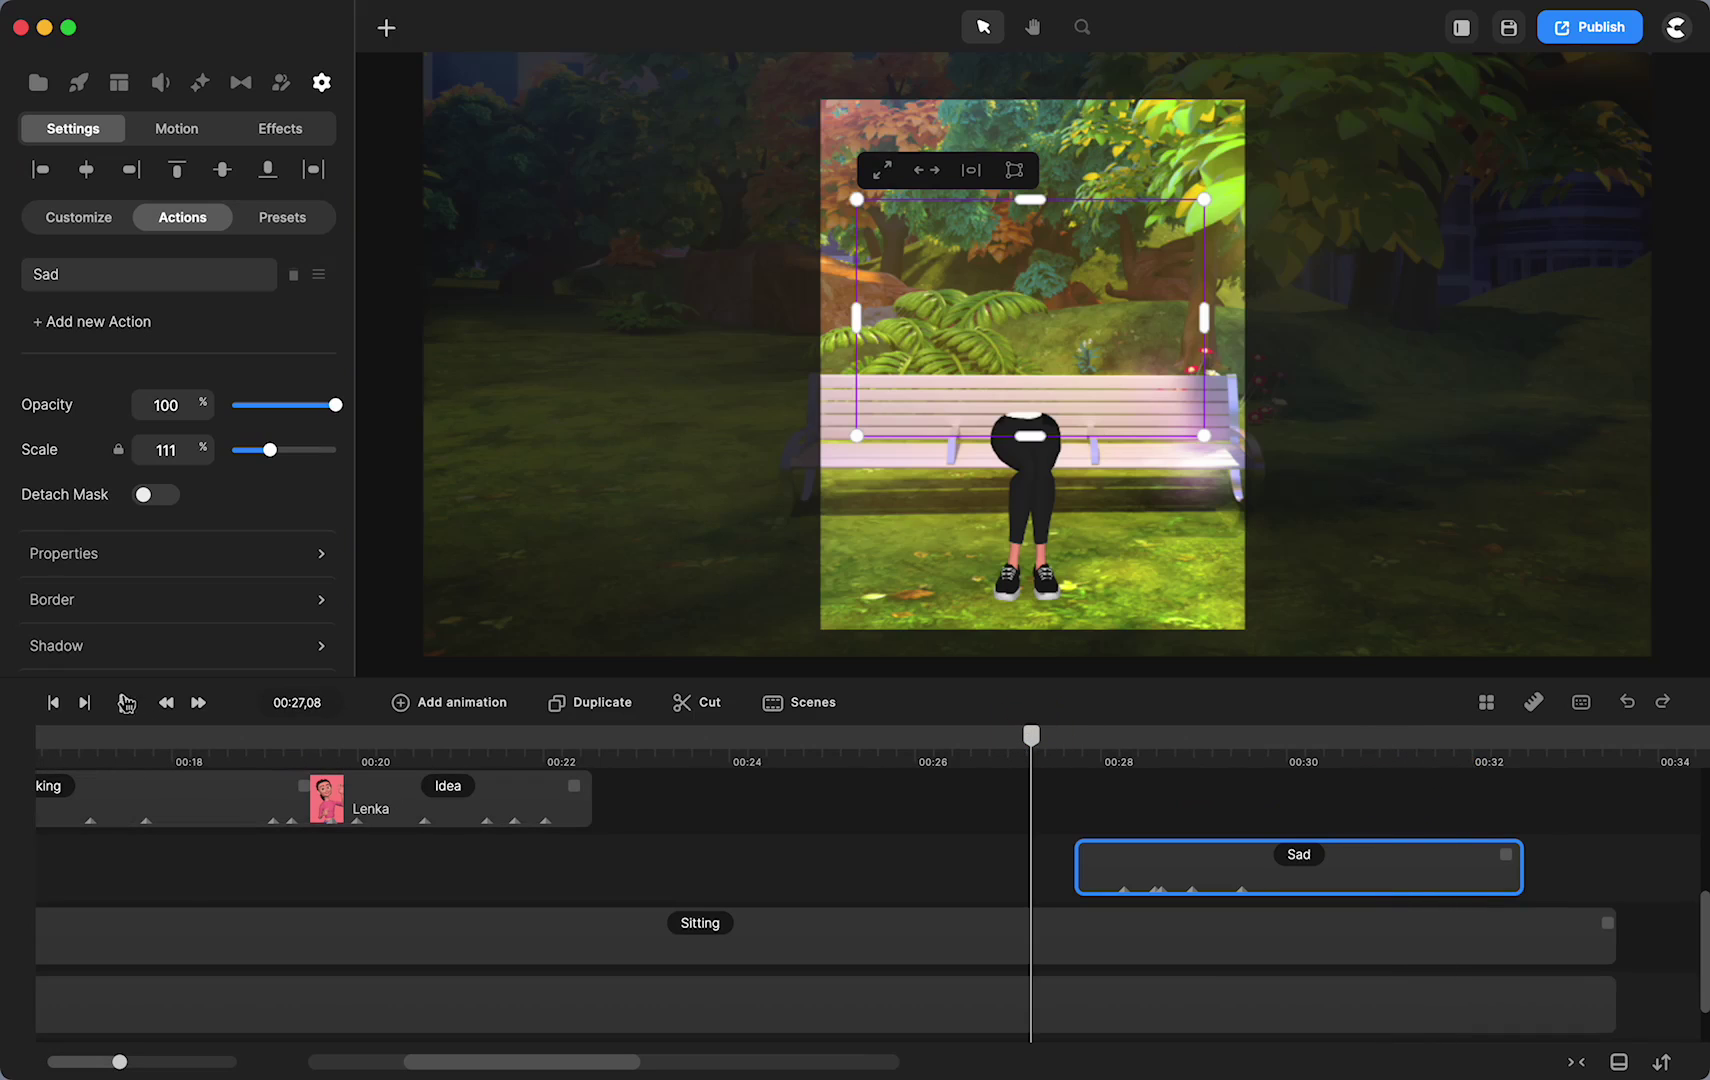
pyautogui.click(125, 703)
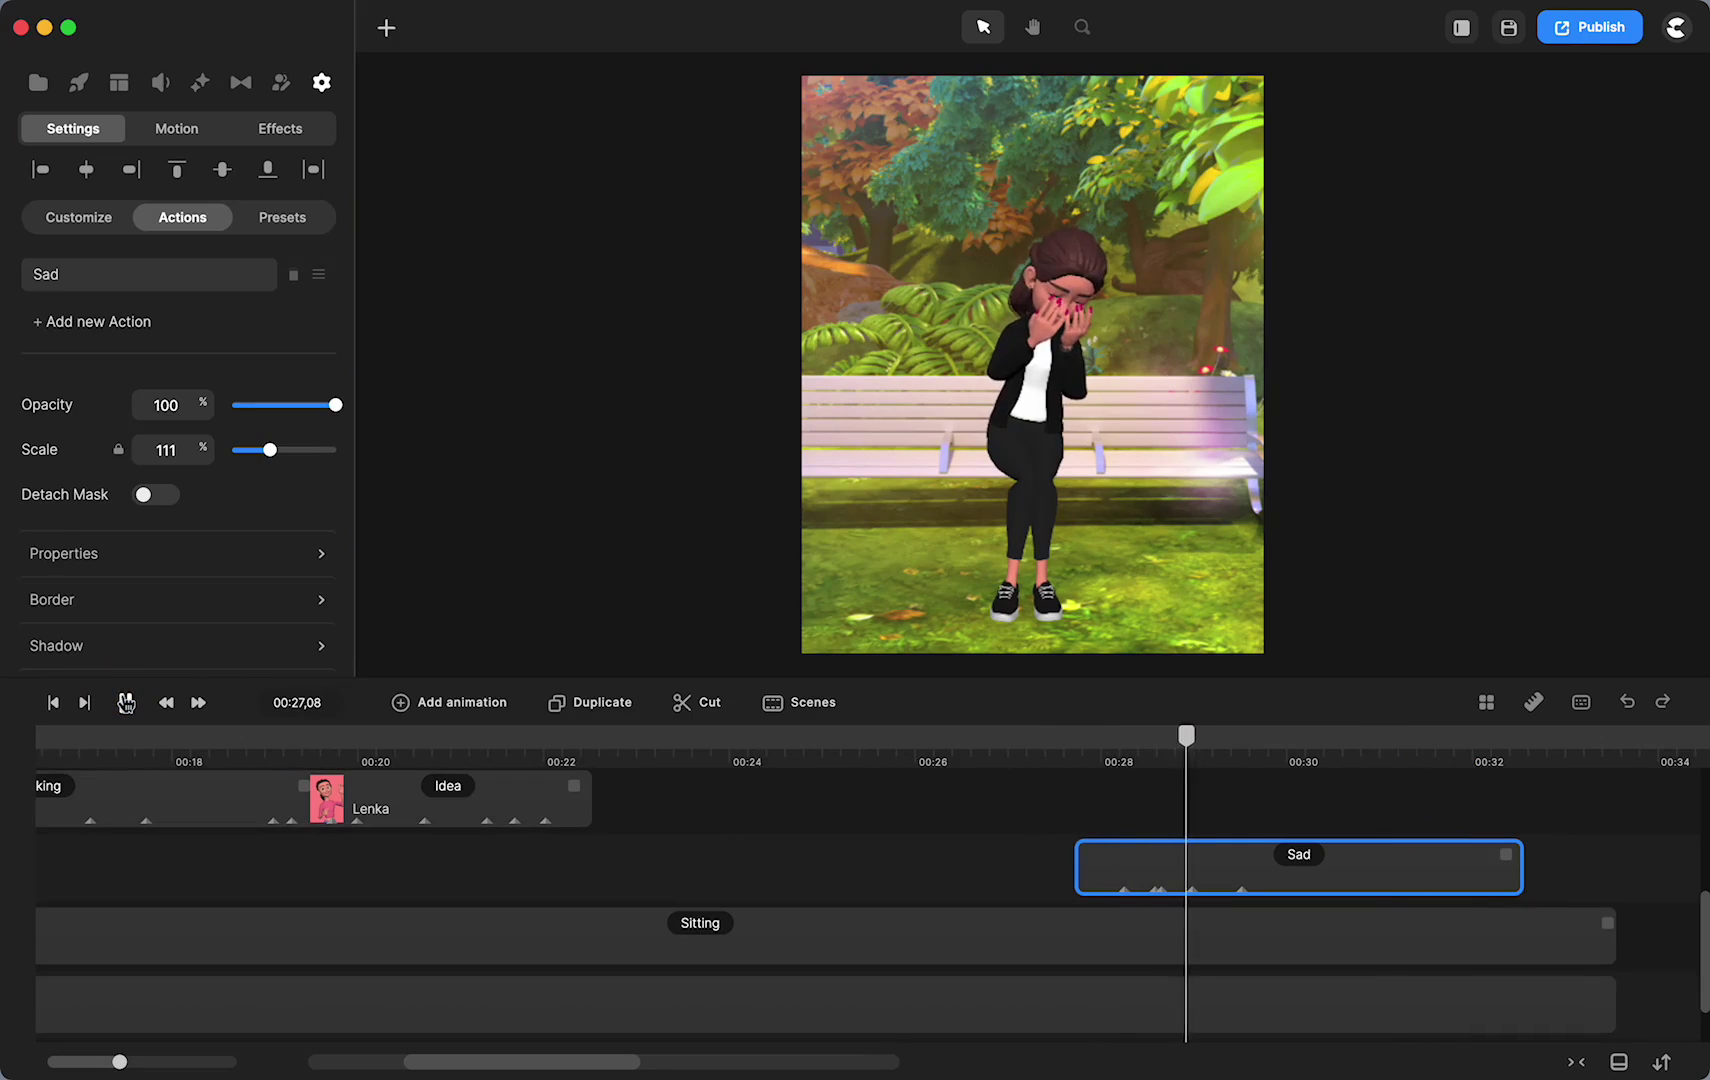
pyautogui.click(125, 703)
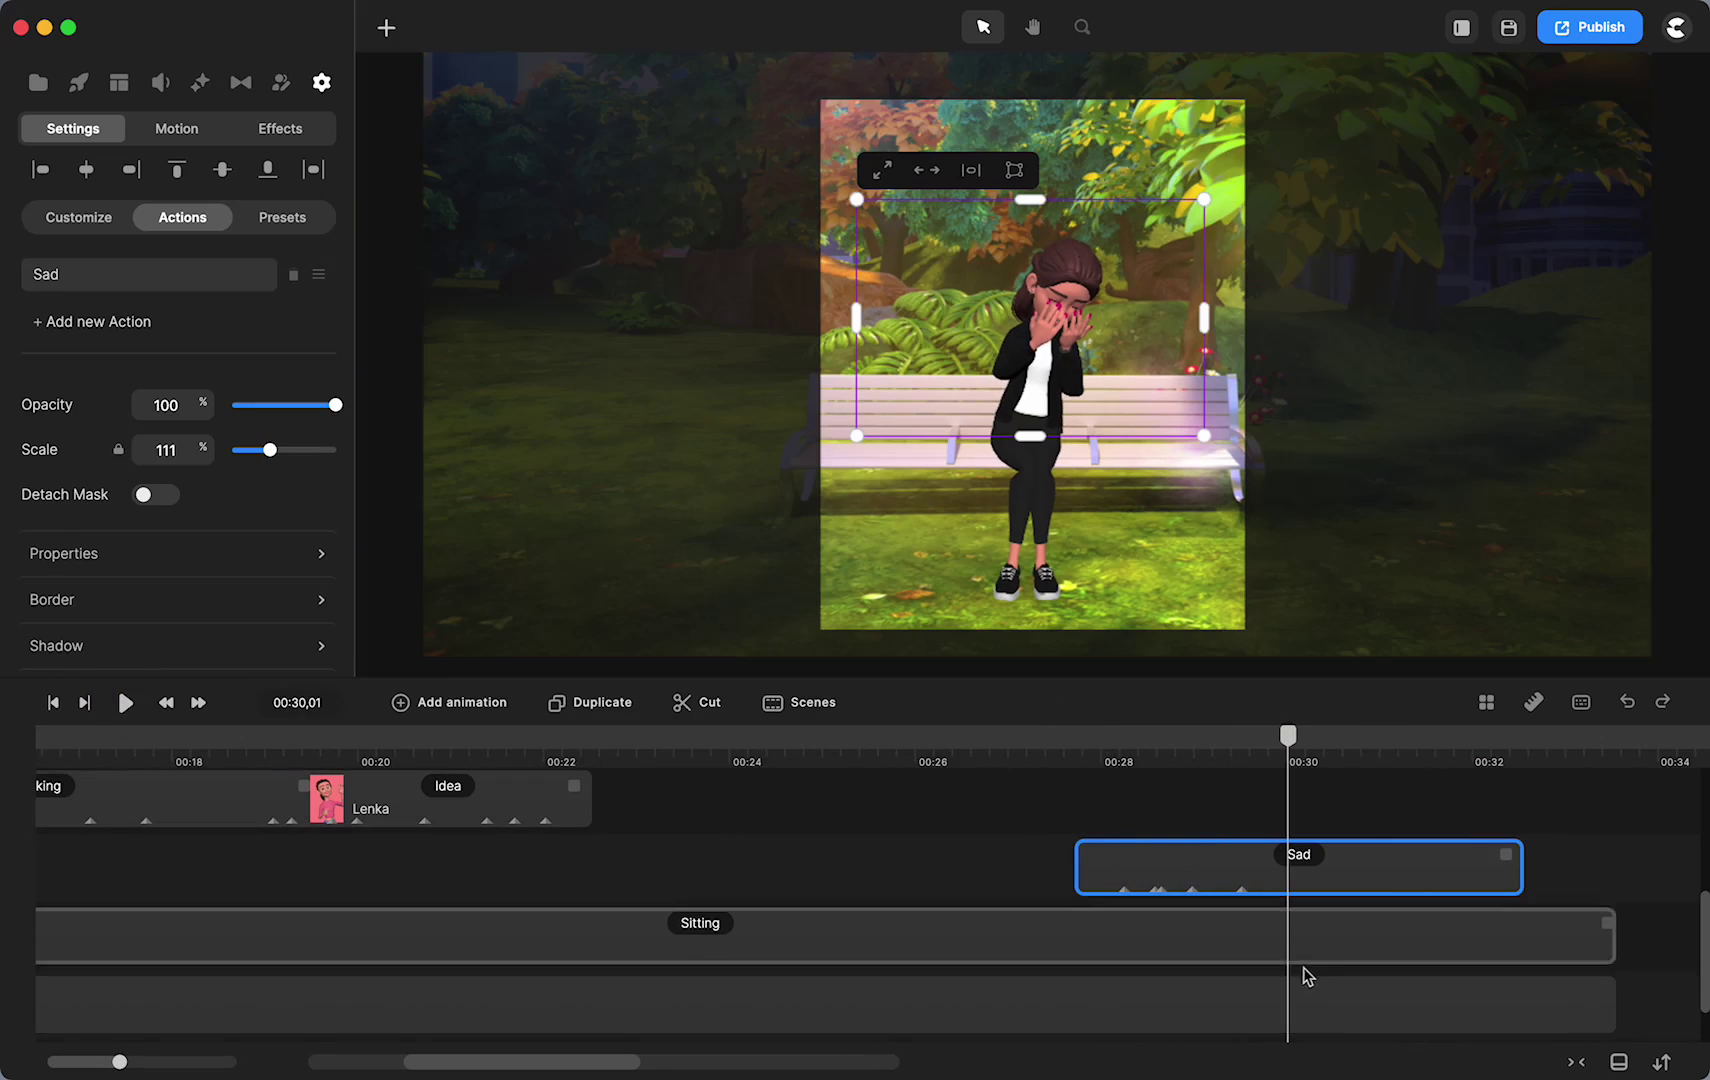
pyautogui.click(936, 864)
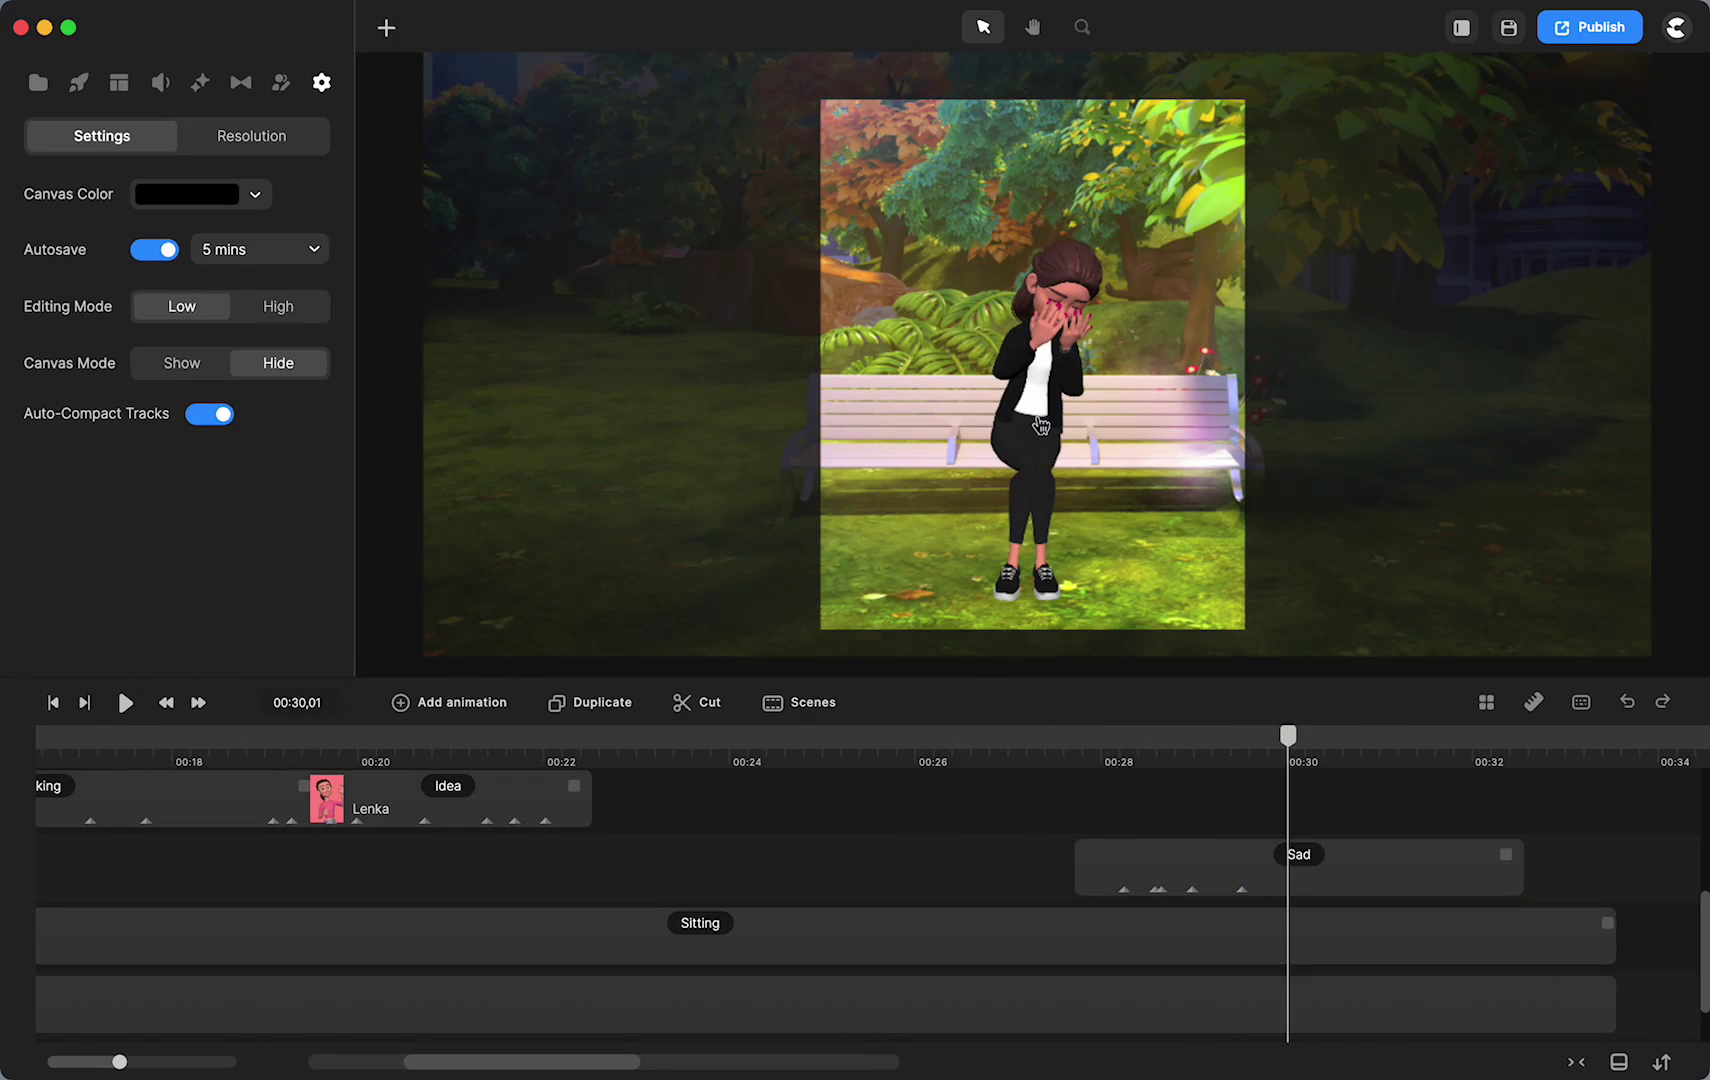